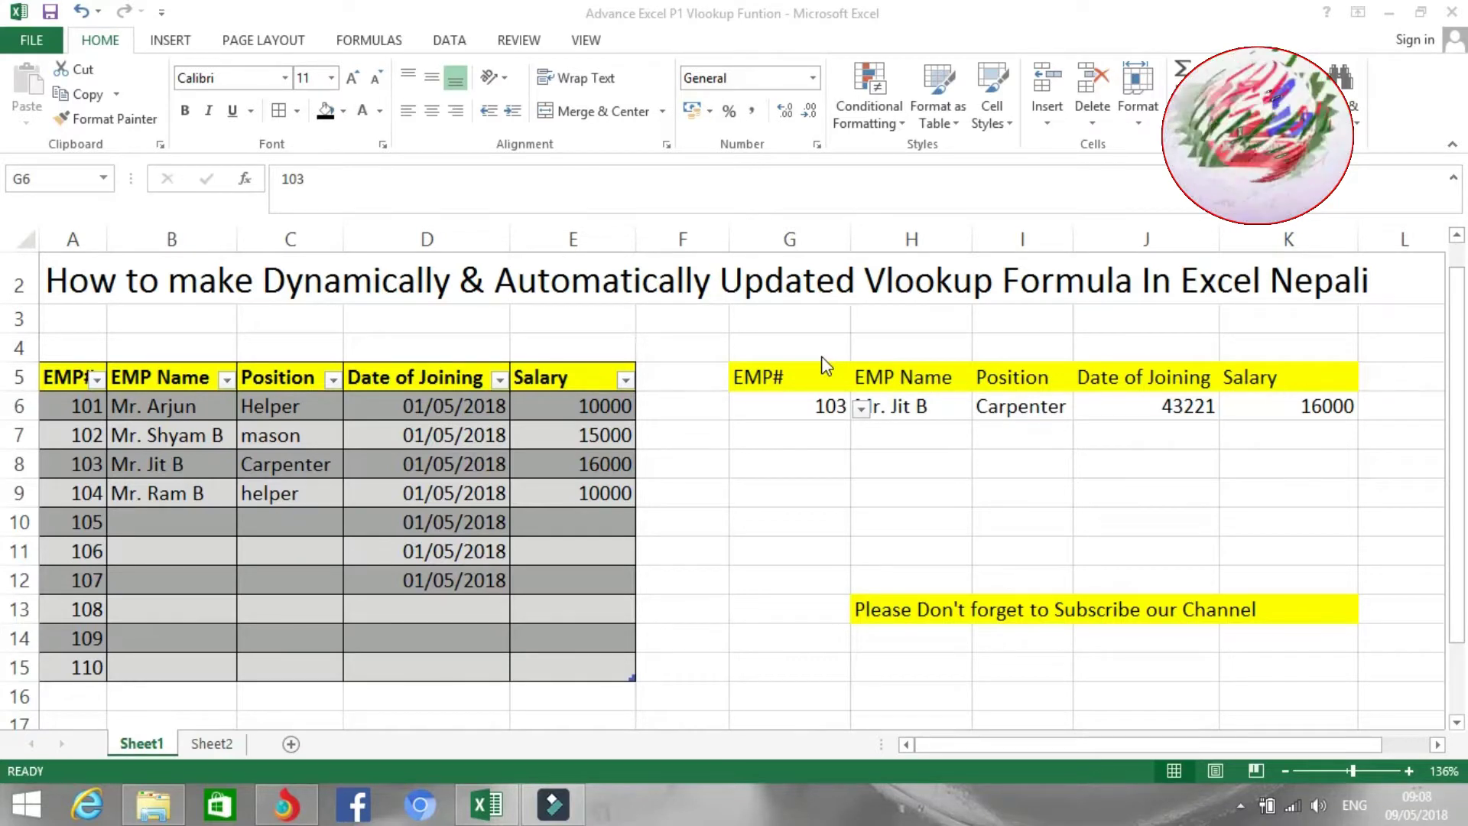
Step: Narrow column A of the employee table and select the header row 5
{"action": "left_click", "coordinate": [693, 595]}
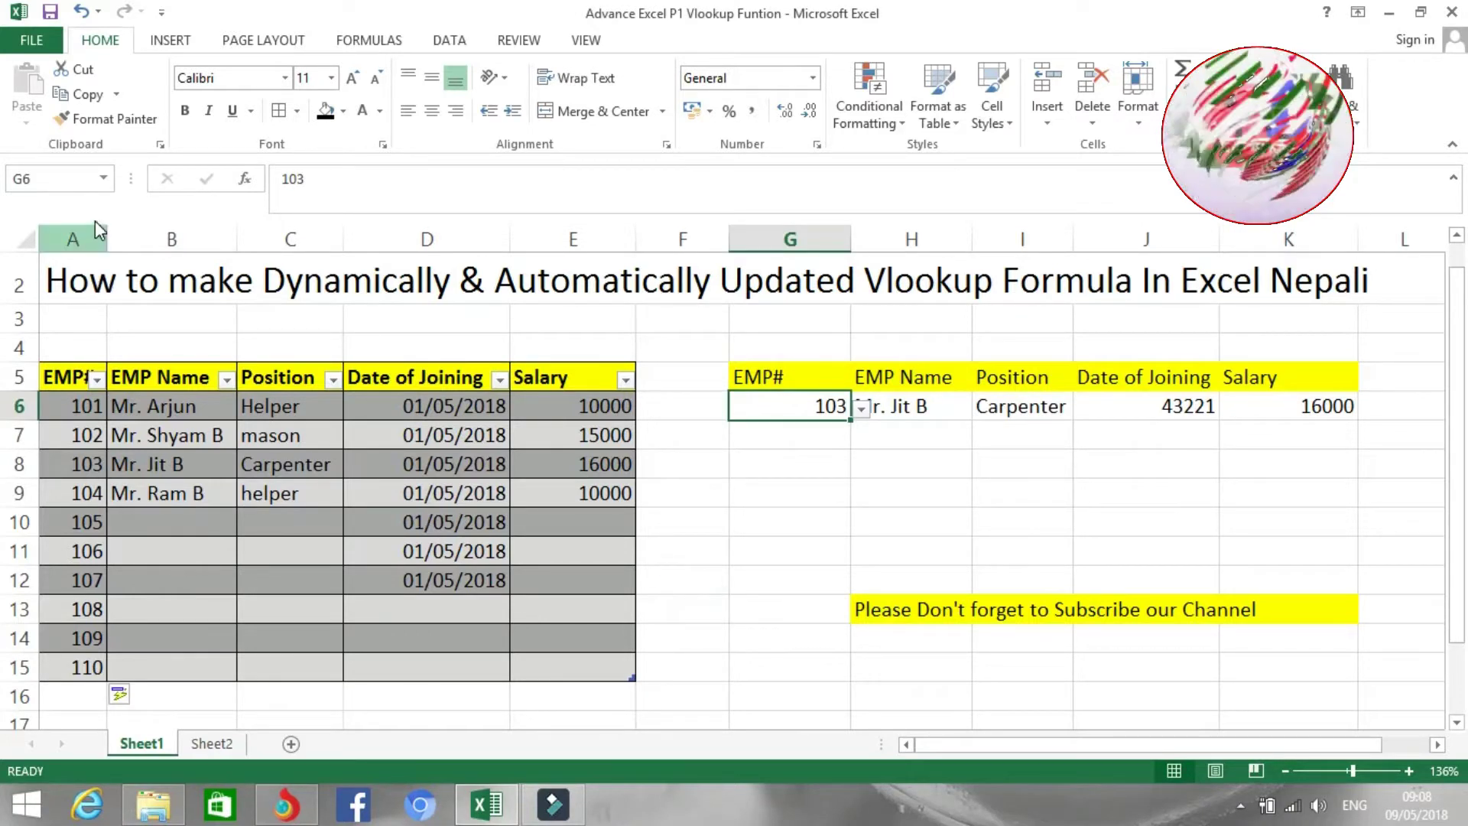
{"action": "mouse_move", "coordinate": [107, 239]}
{"action": "left_mouse_down"}
{"action": "mouse_move", "coordinate": [1176, 295]}
{"action": "mouse_move", "coordinate": [1343, 663]}
{"action": "left_mouse_up"}
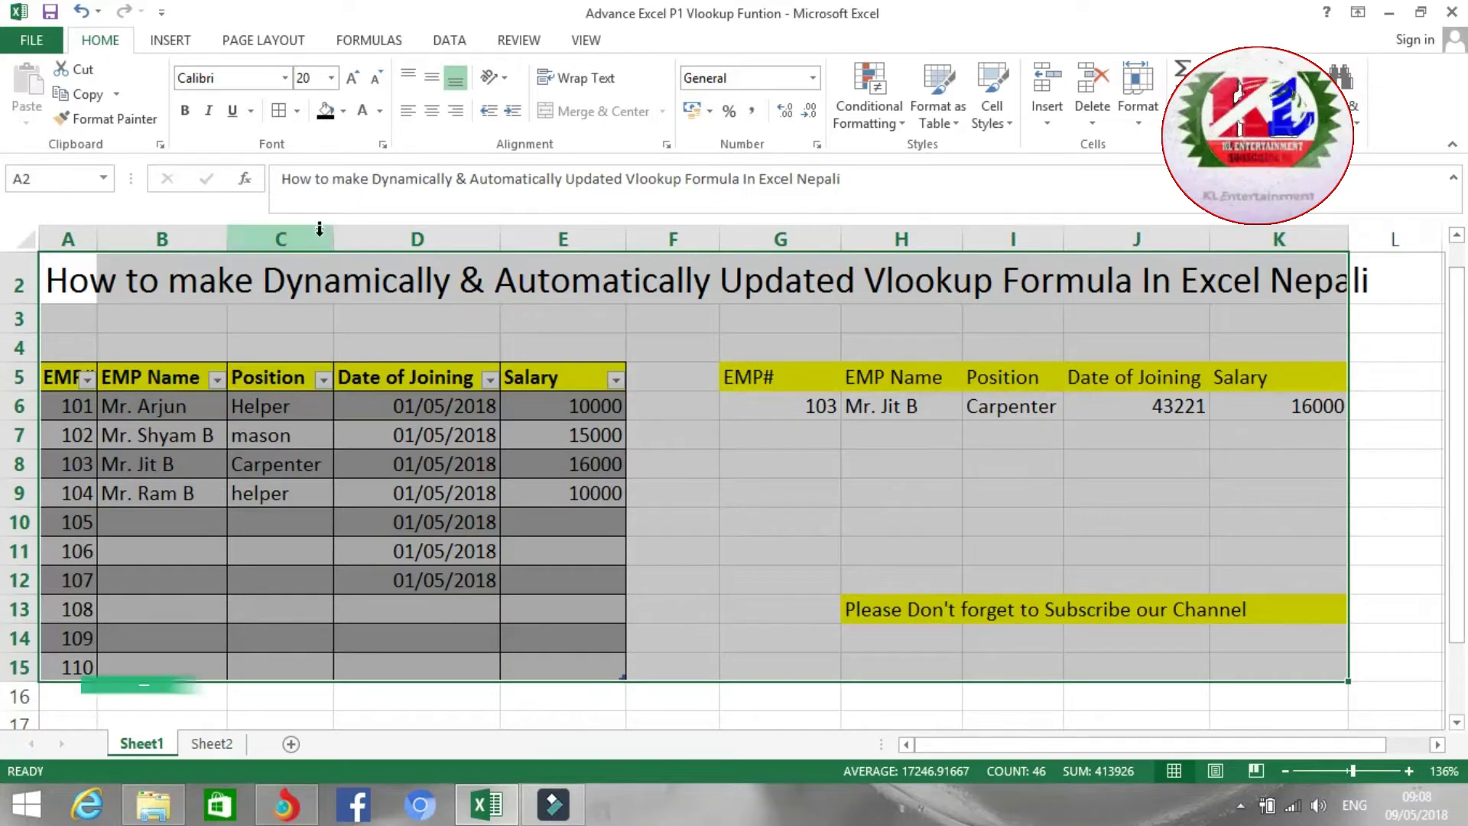
{"action": "left_click", "coordinate": [59, 378]}
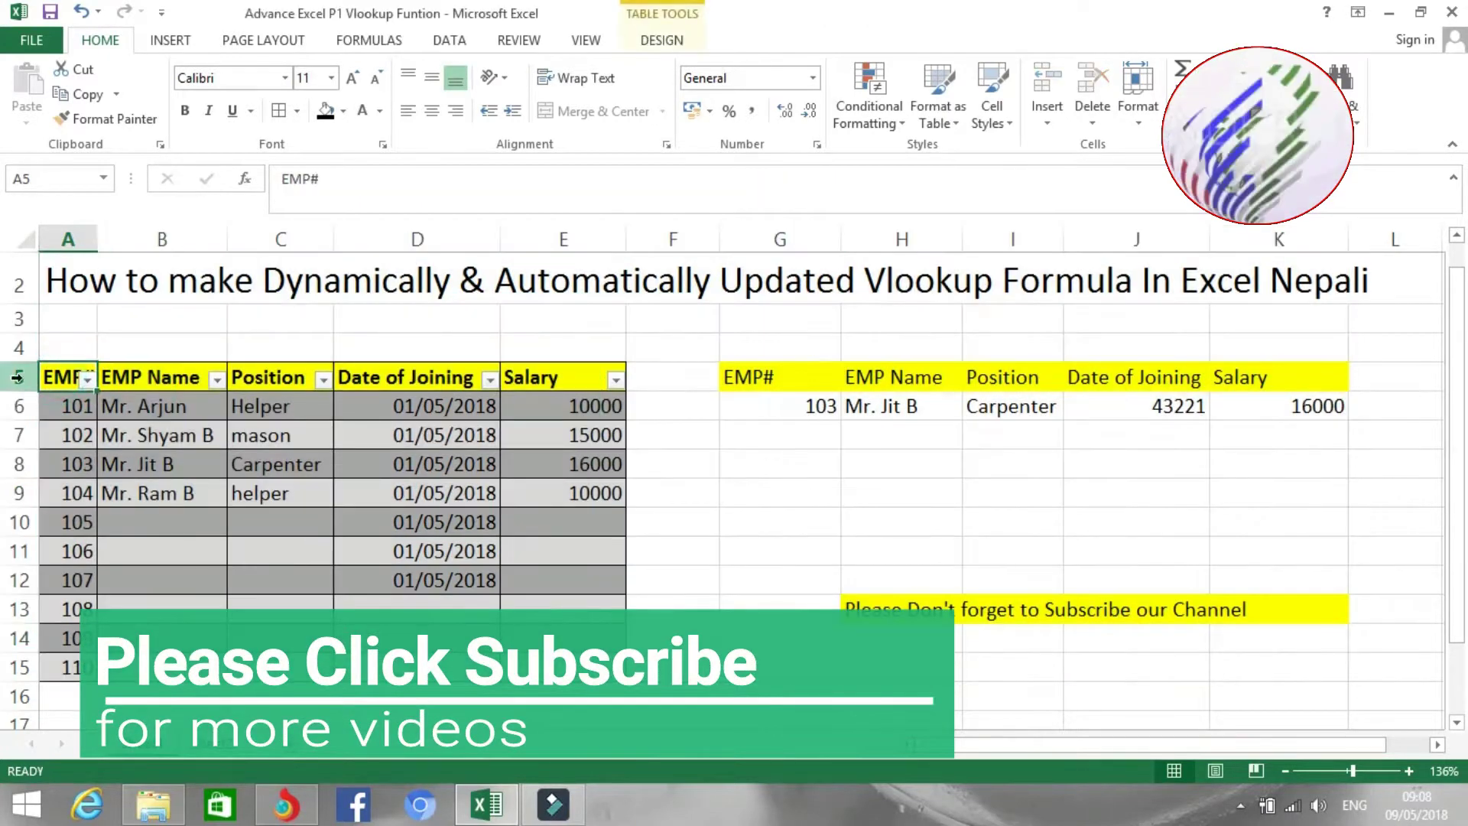
{"action": "left_click", "coordinate": [19, 377]}
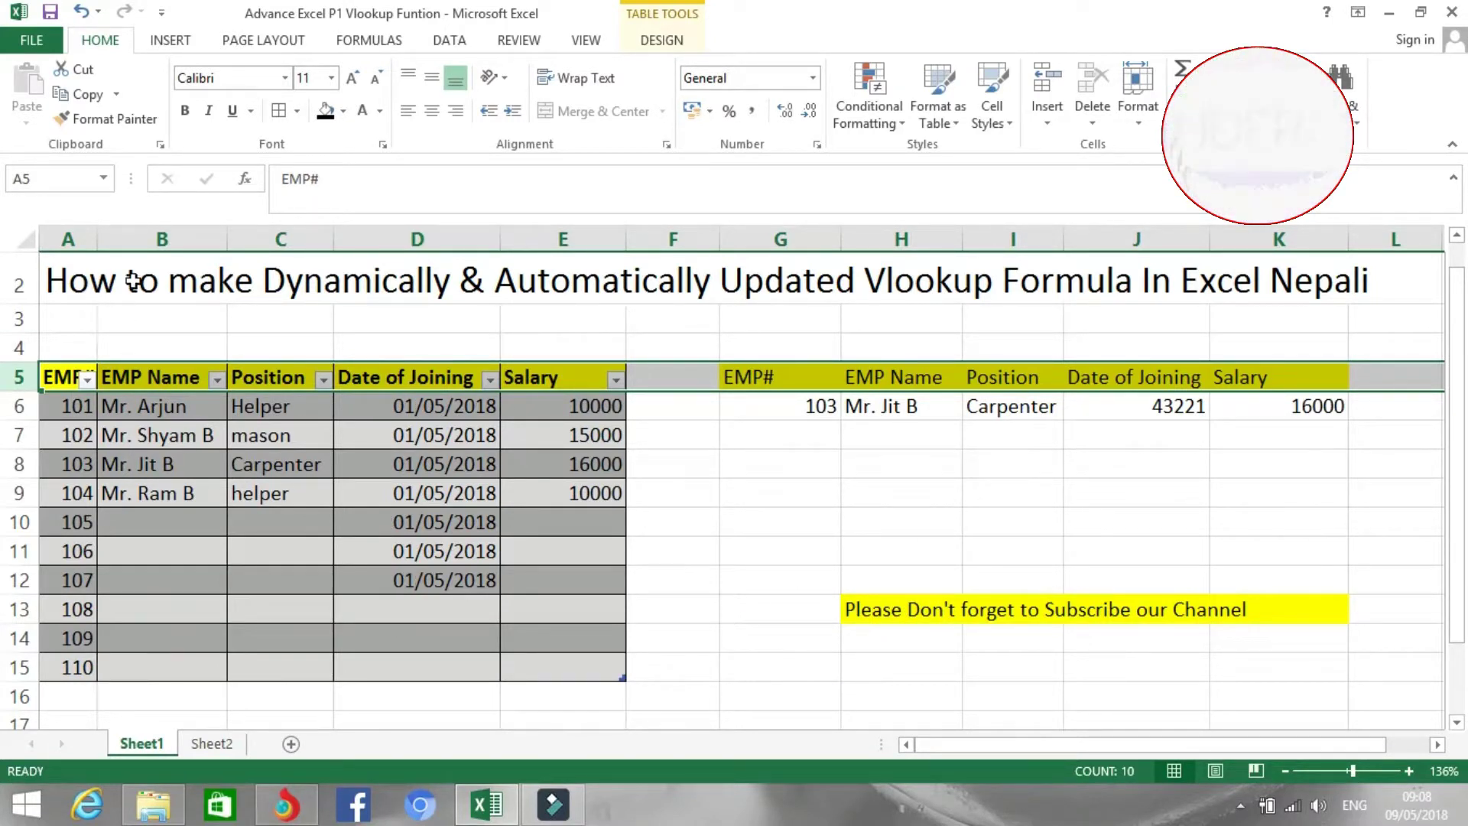
Step: Highlight columns A through E in turn, then select the first EMP# value, 101
{"action": "left_click", "coordinate": [68, 240]}
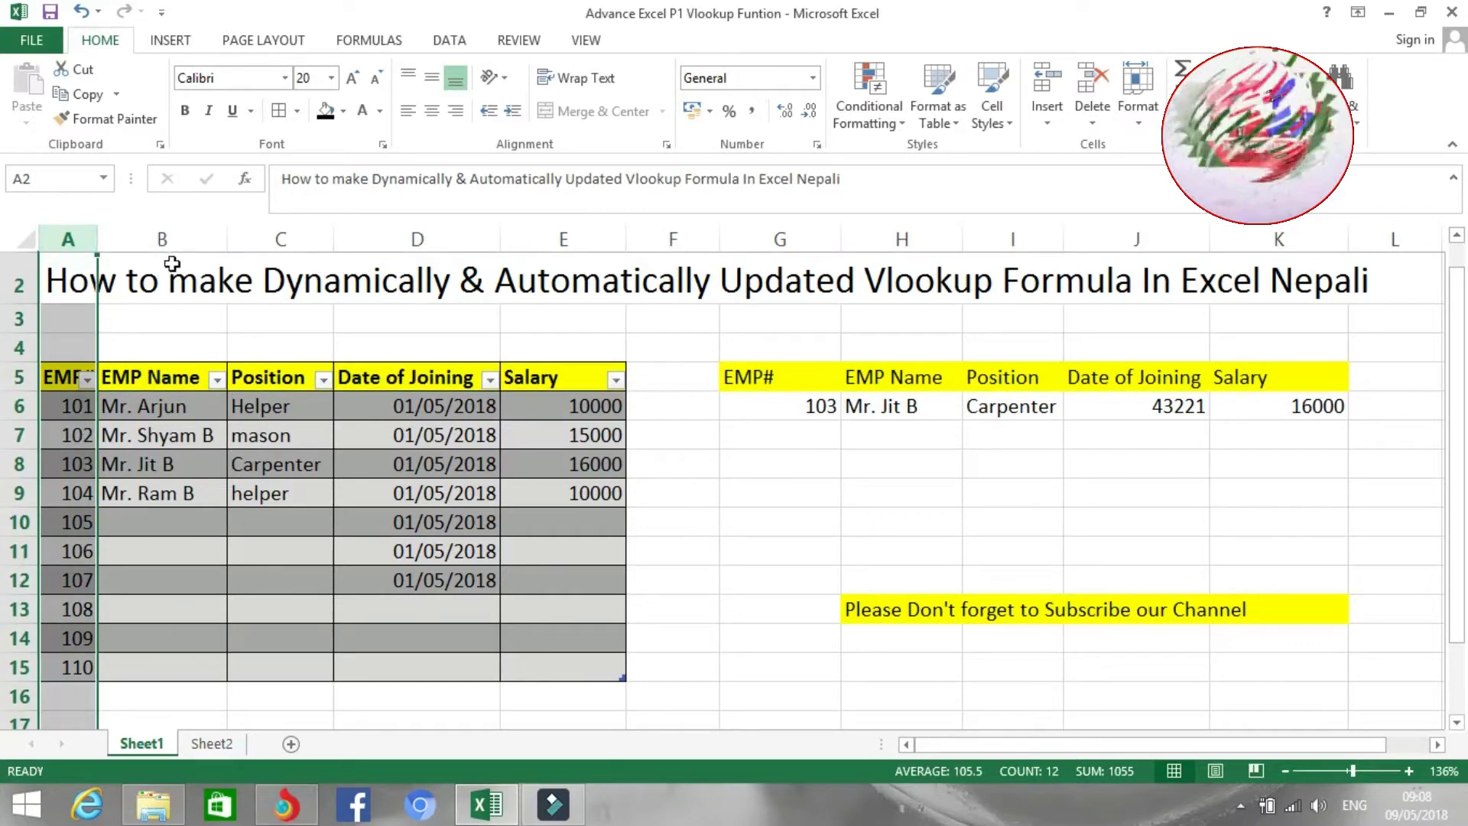
{"action": "left_click", "coordinate": [164, 233]}
{"action": "left_click", "coordinate": [290, 236]}
{"action": "left_click", "coordinate": [421, 229]}
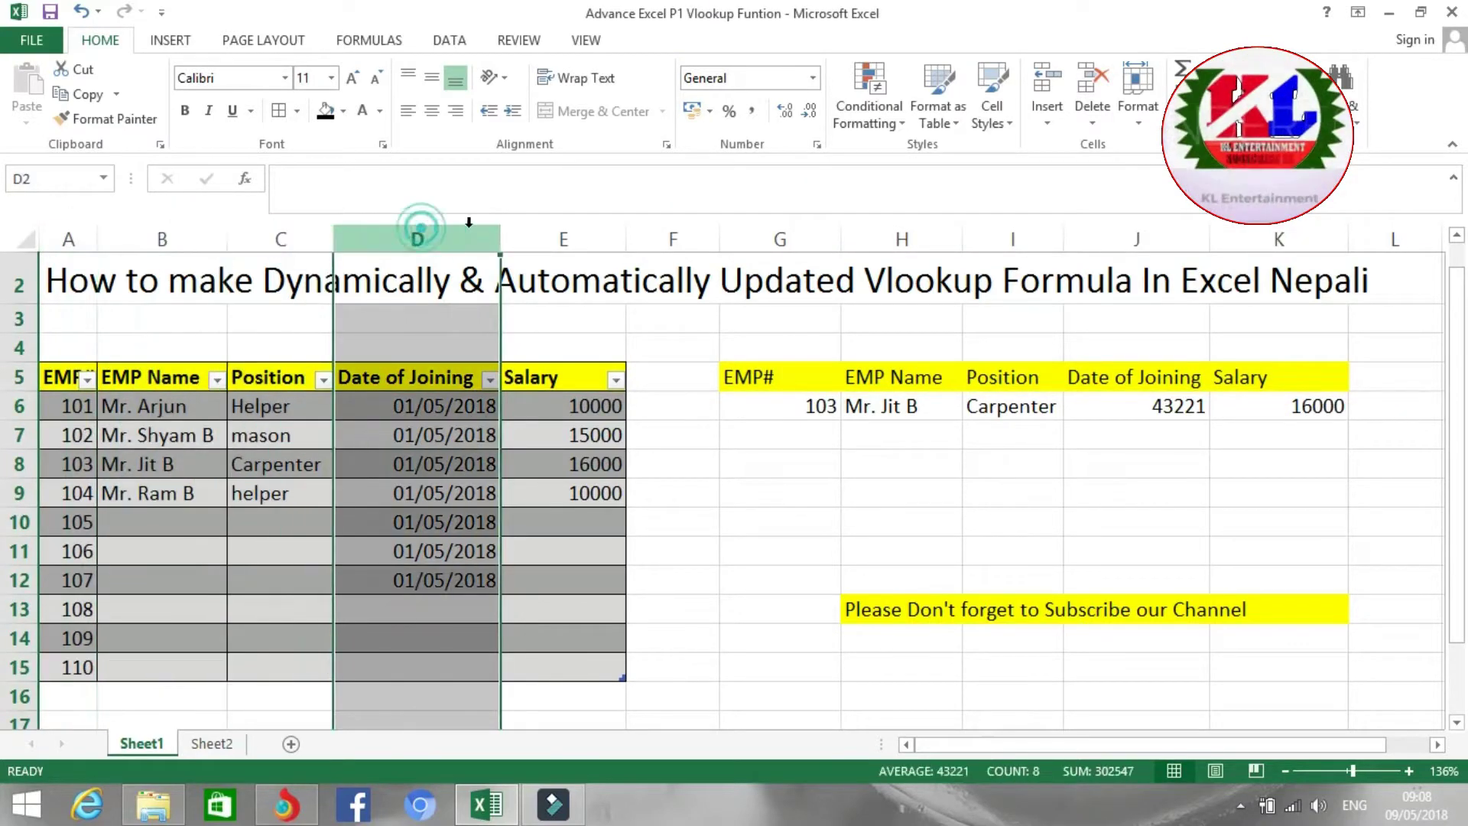
{"action": "left_click", "coordinate": [557, 233]}
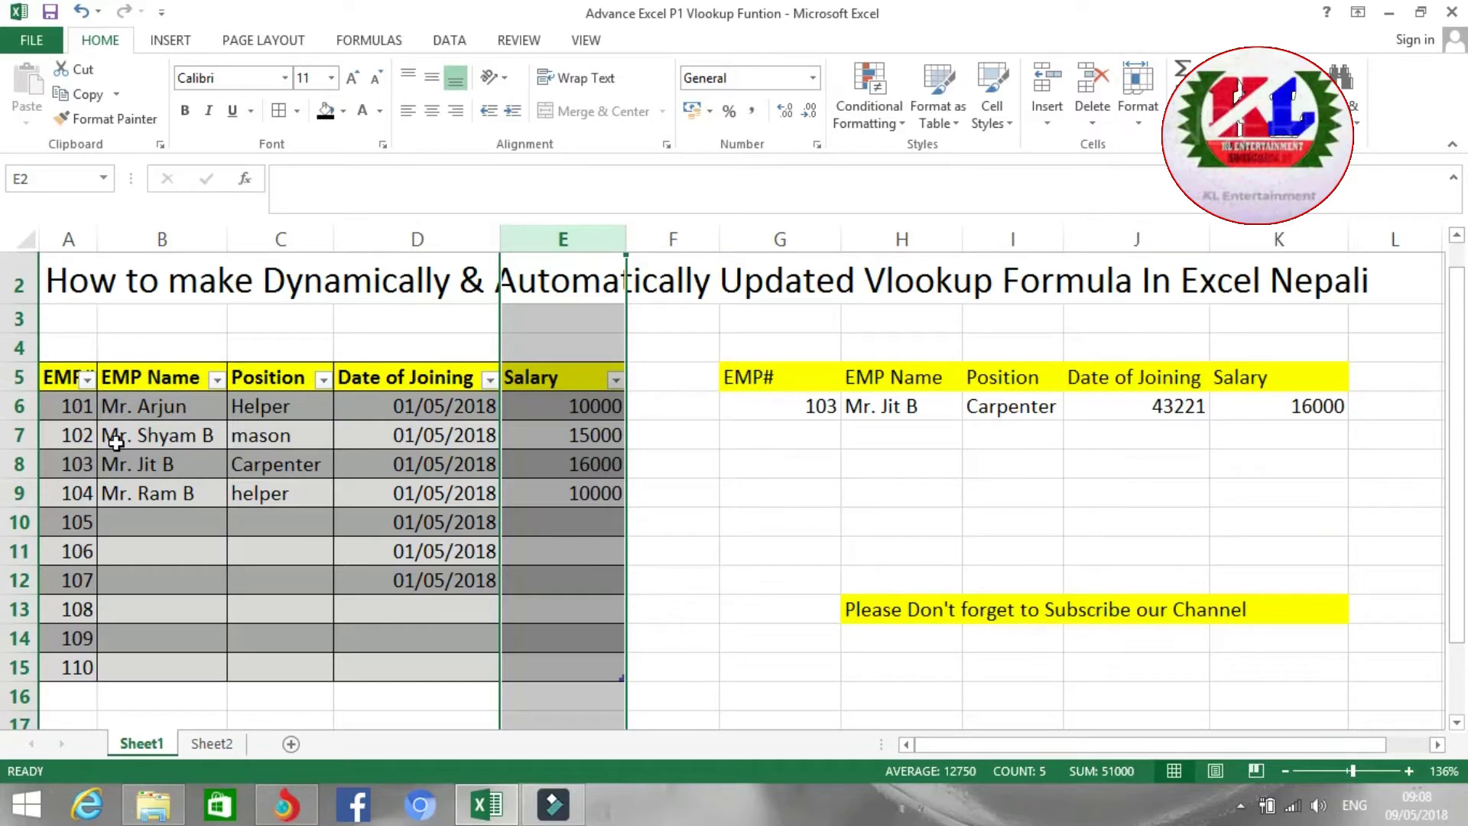
{"action": "scroll", "coordinate": [116, 442], "scroll_direction": "up", "scroll_amount": 1}
{"action": "left_click", "coordinate": [75, 433]}
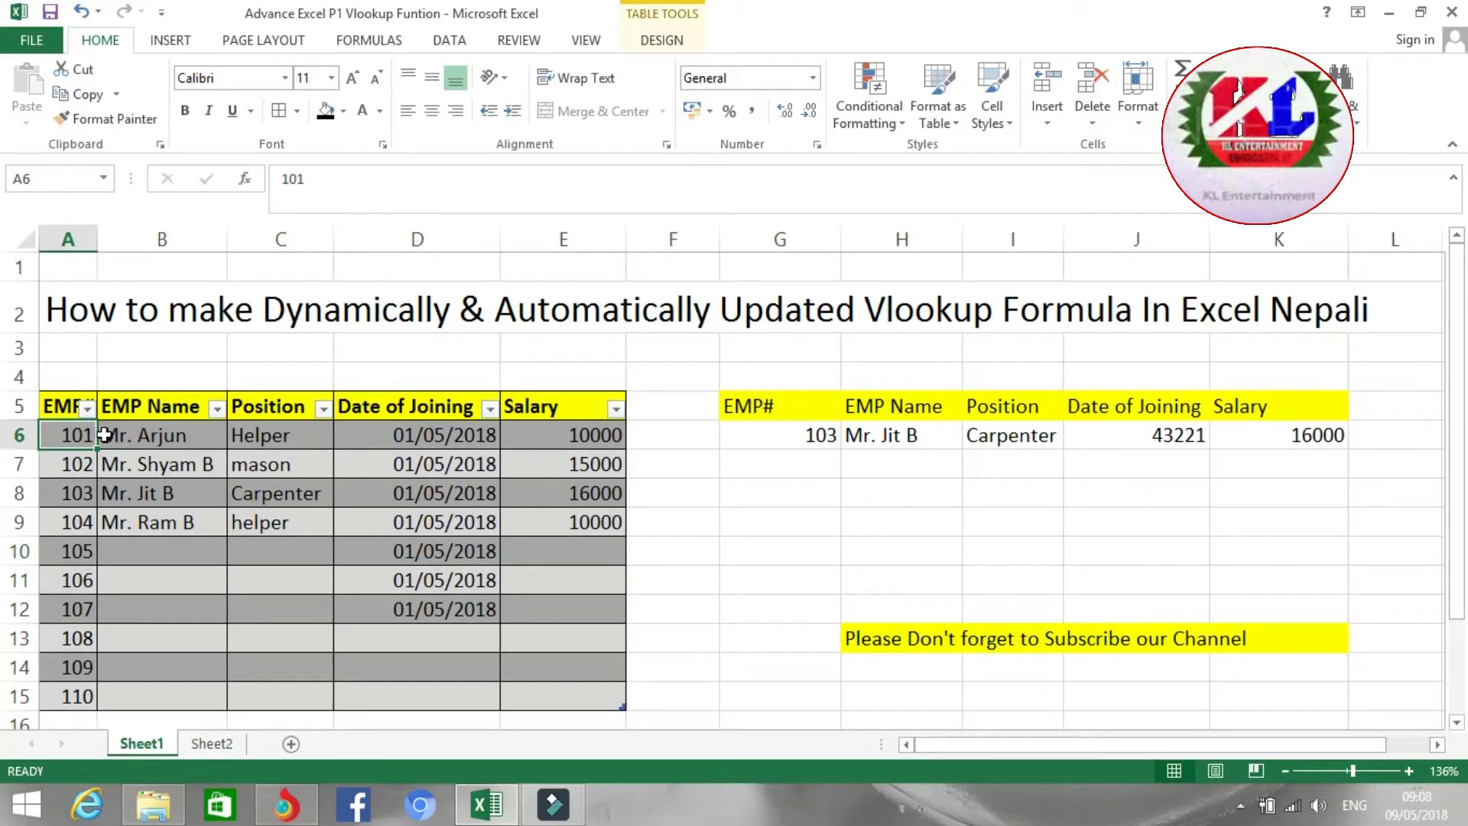
{"action": "left_click", "coordinate": [145, 435]}
{"action": "left_click", "coordinate": [302, 432]}
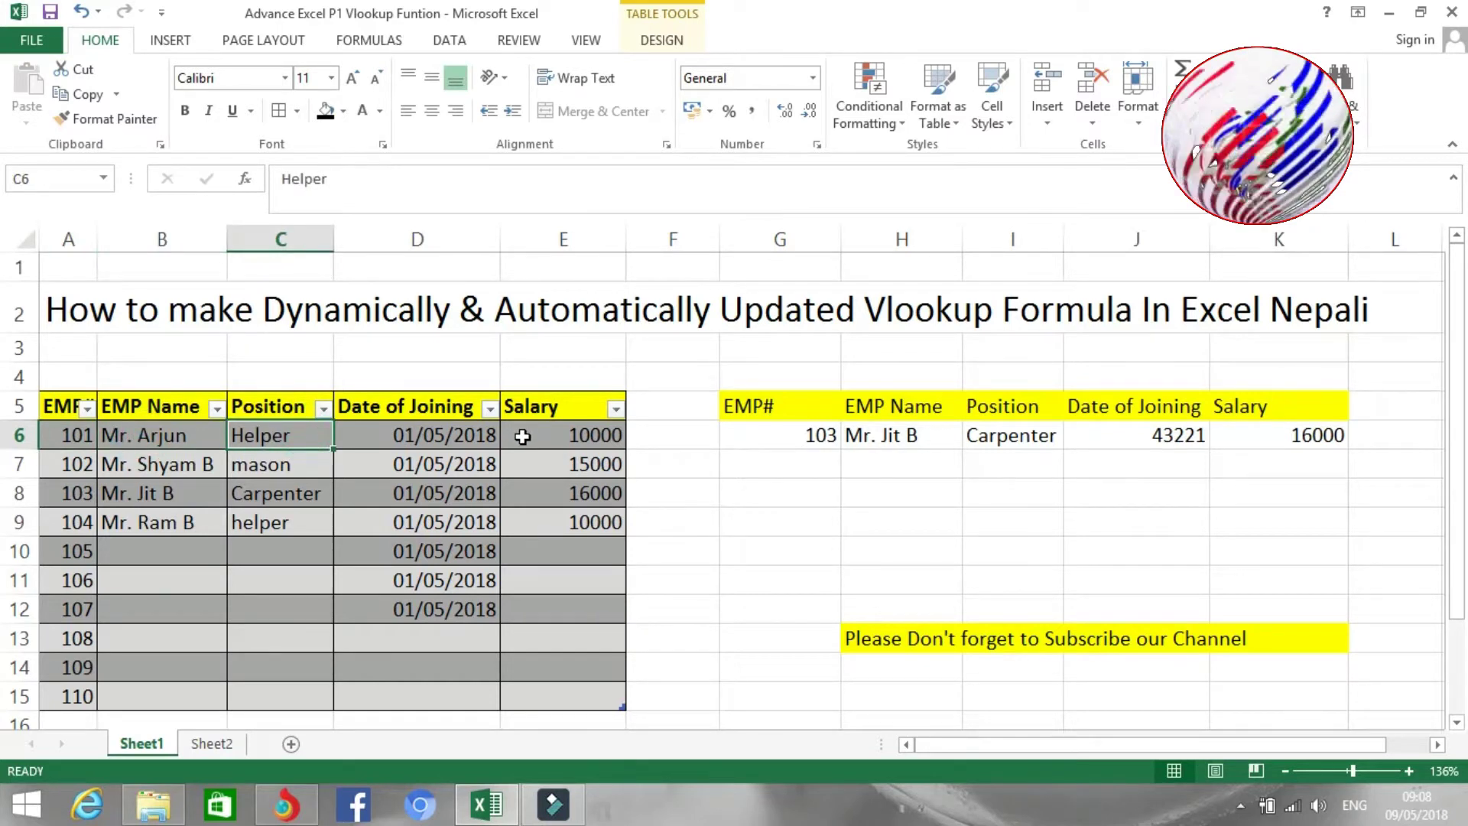
{"action": "key", "text": "Right"}
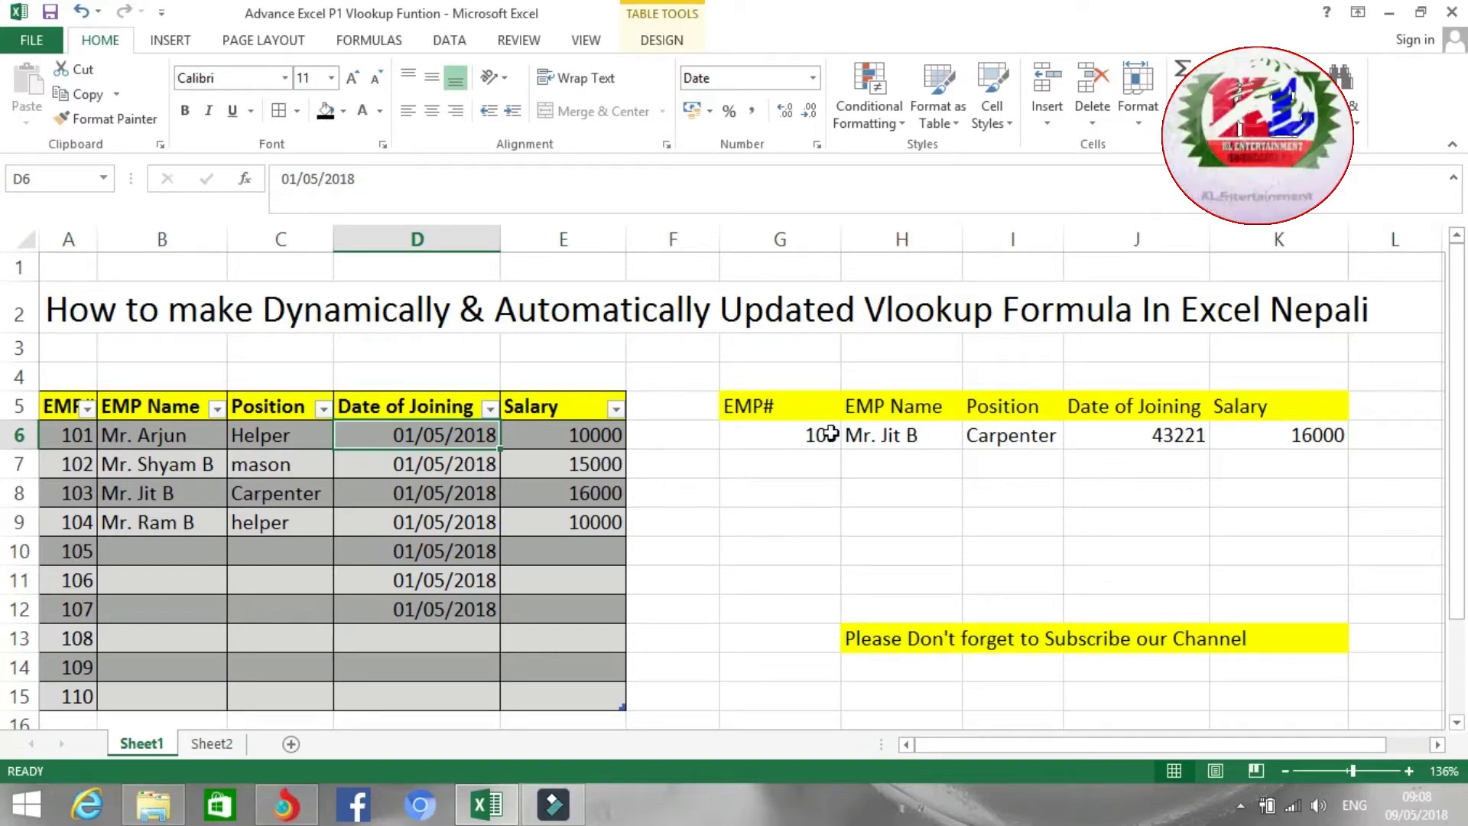
{"action": "left_click_drag", "start_coordinate": [776, 413], "coordinate": [1334, 442]}
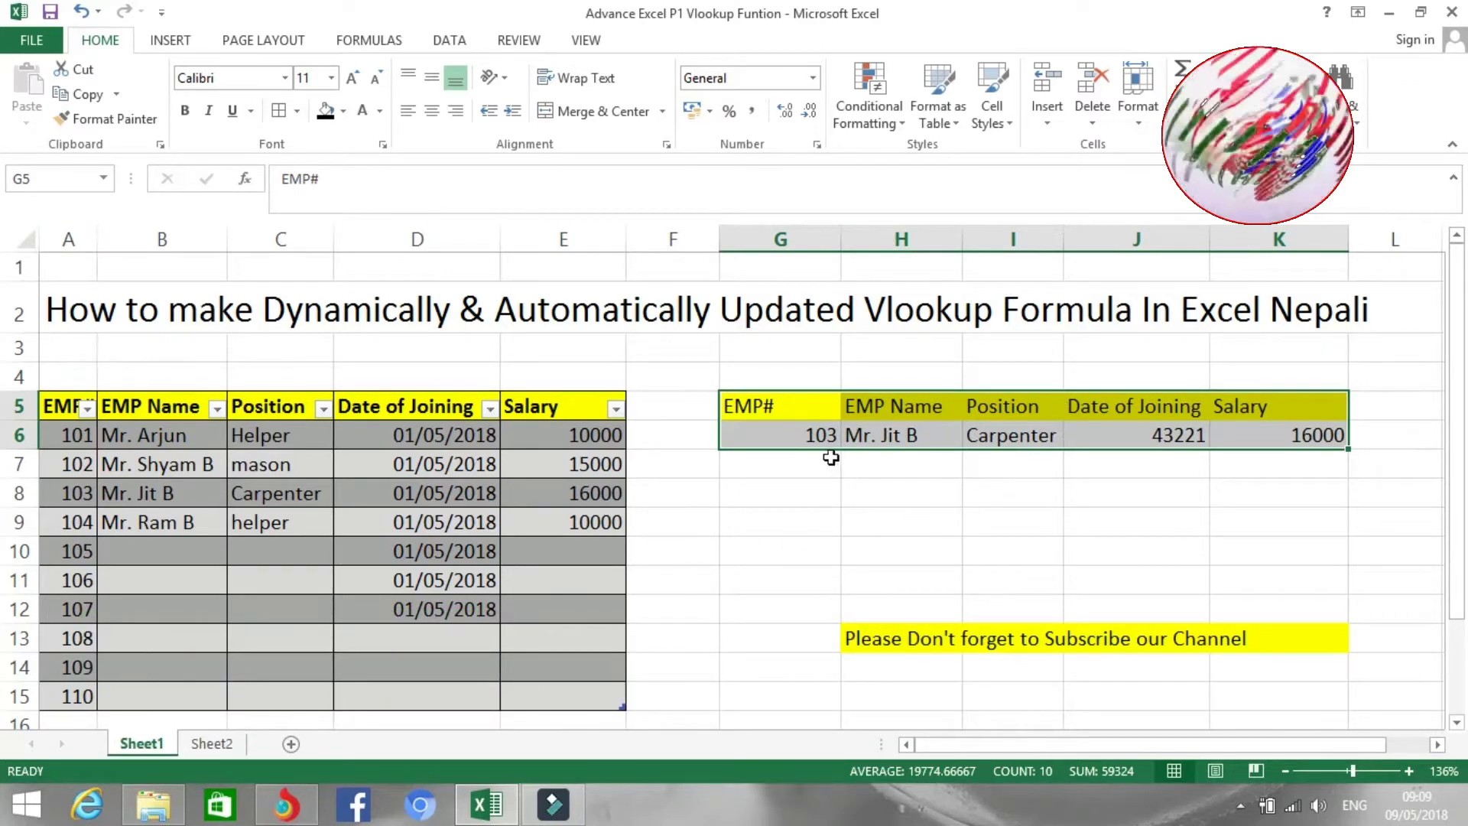
{"action": "left_click", "coordinate": [811, 436]}
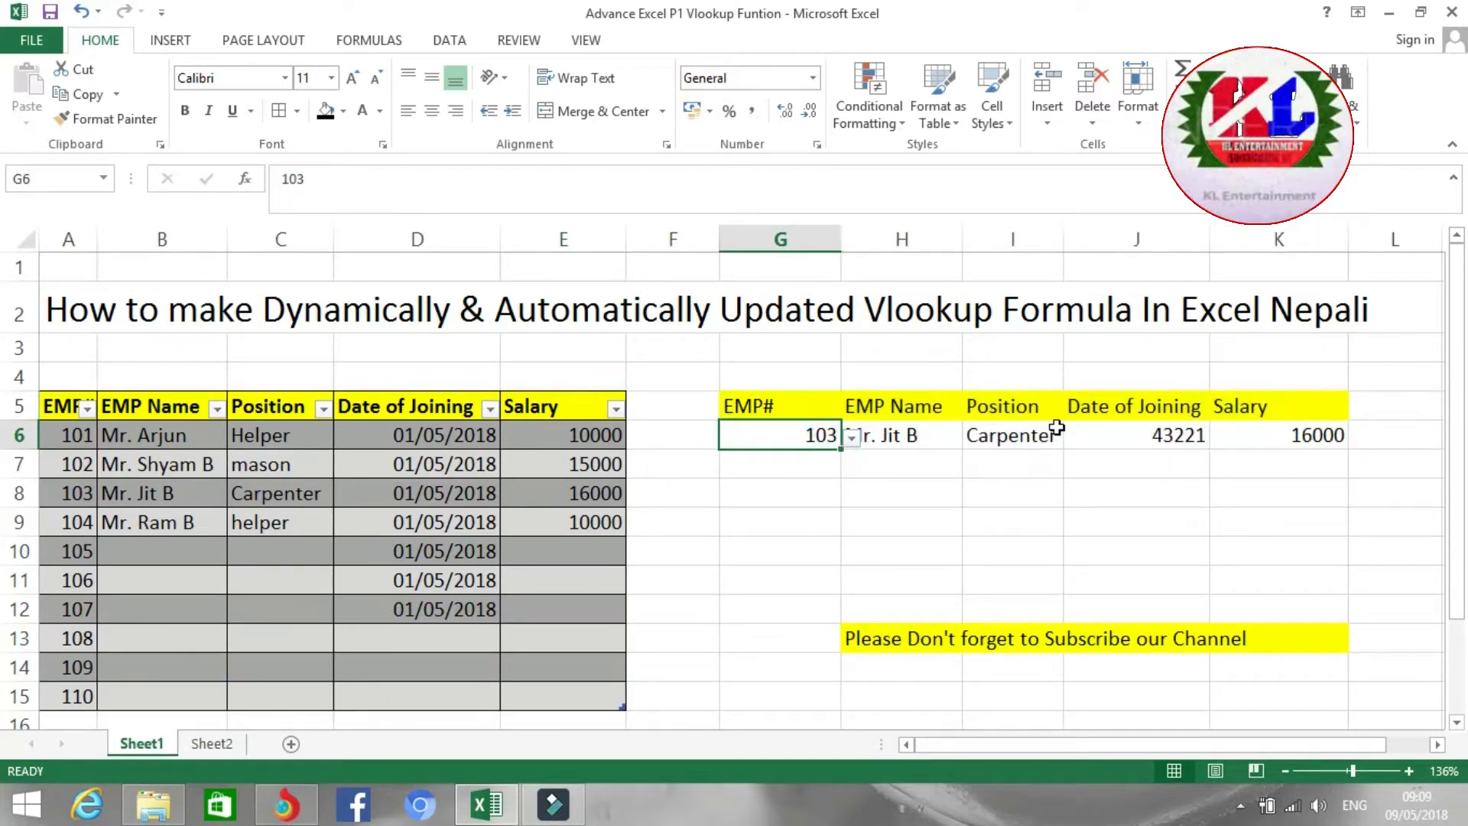
{"action": "scroll", "coordinate": [1028, 457], "scroll_direction": "down", "scroll_amount": 1}
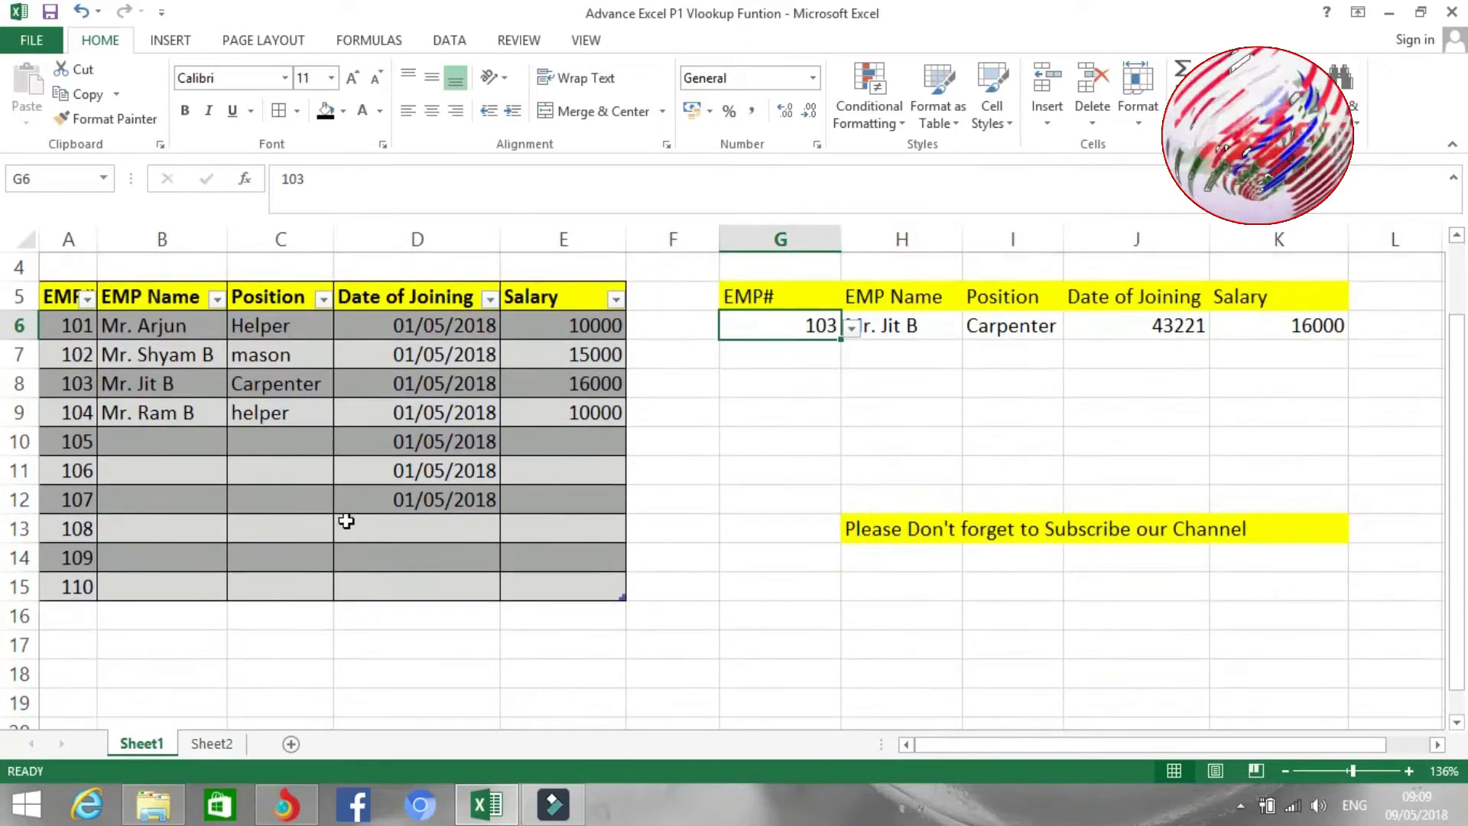
{"action": "scroll", "coordinate": [803, 543], "scroll_direction": "up", "scroll_amount": 1}
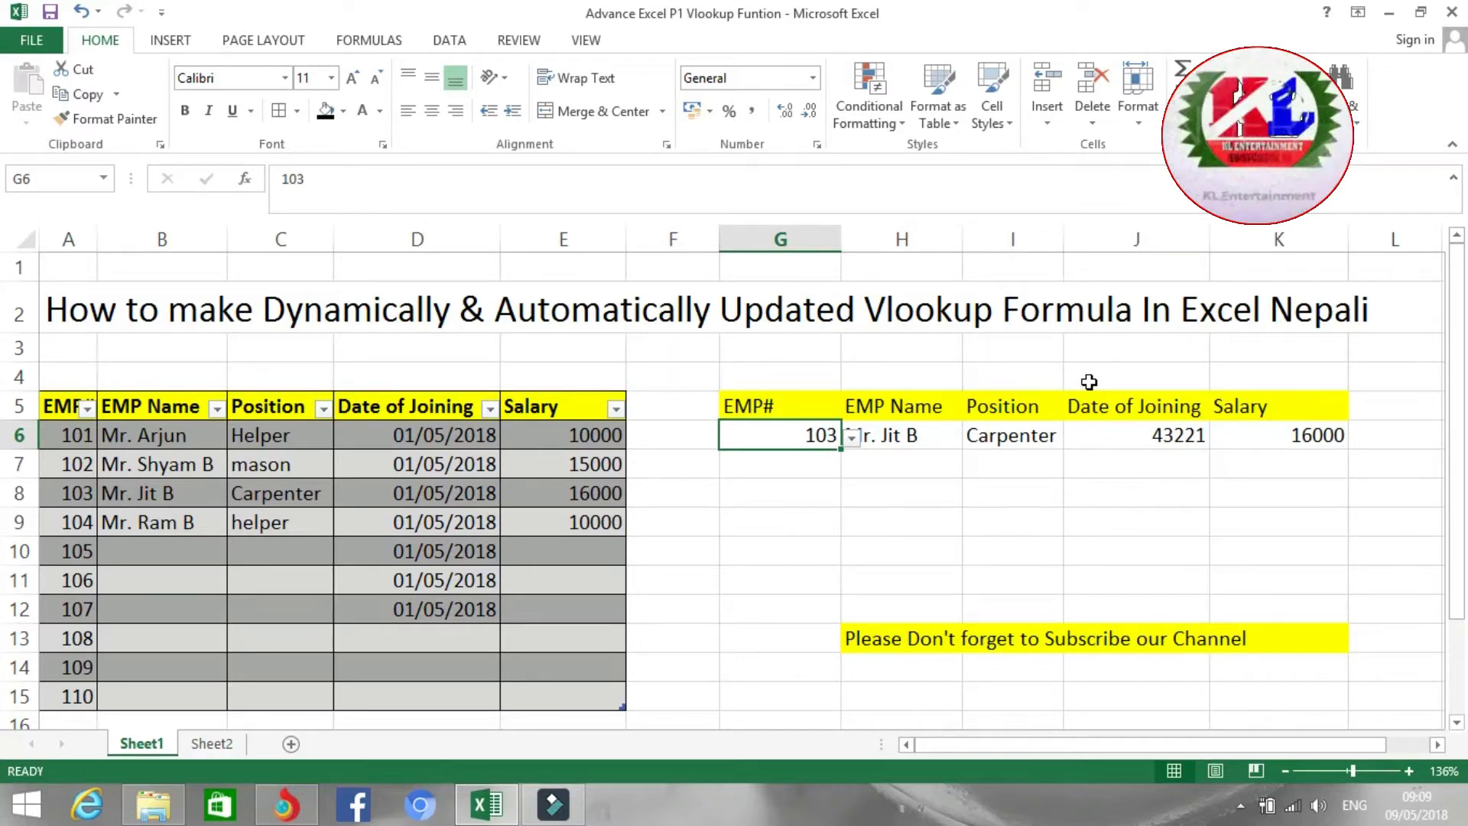
Step: Enter EMP# 104 in the lookup cell G6 to fetch that employee's details
{"action": "type", "text": "104"}
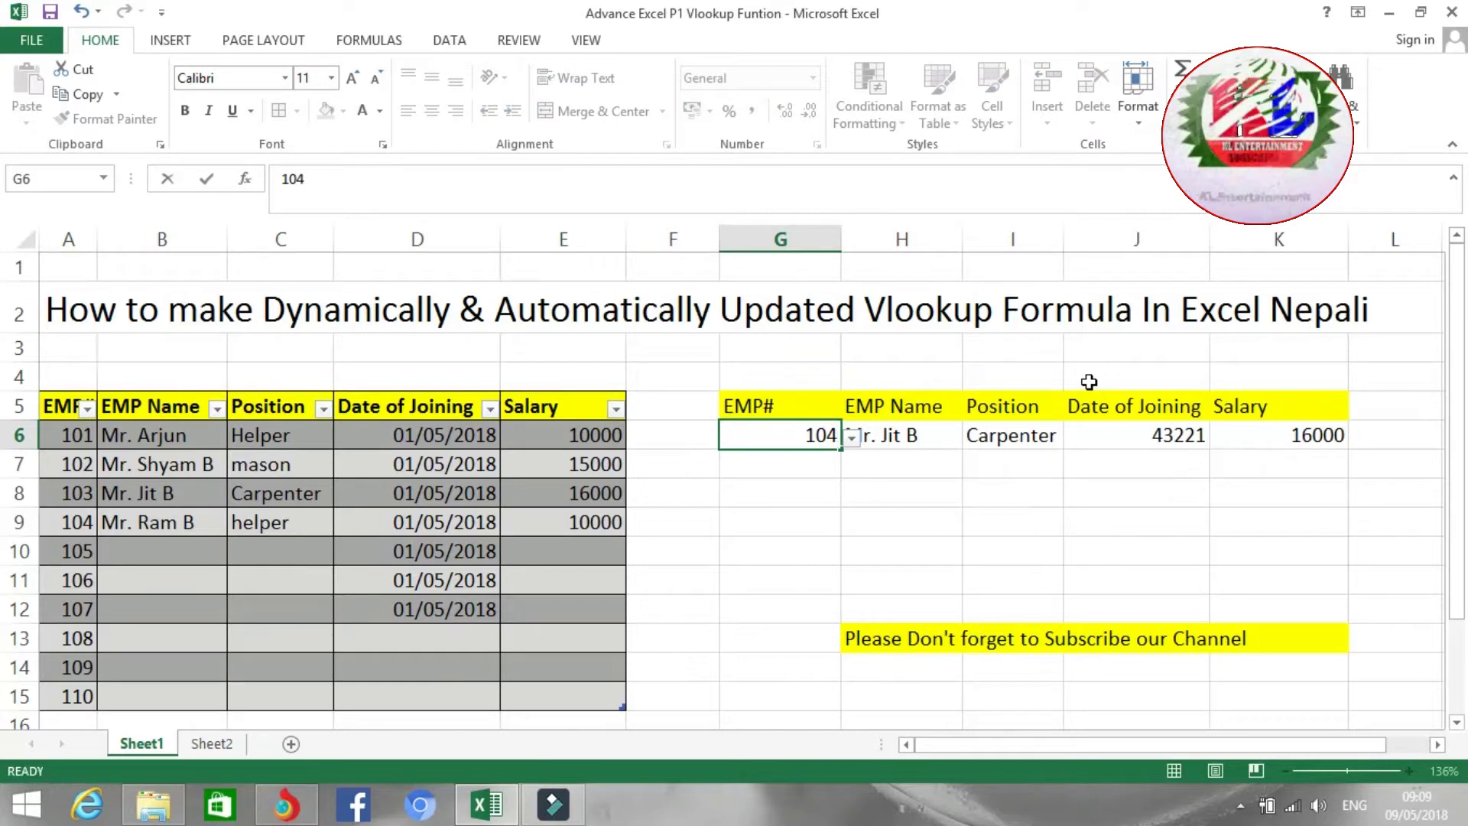
{"action": "key", "text": "Return"}
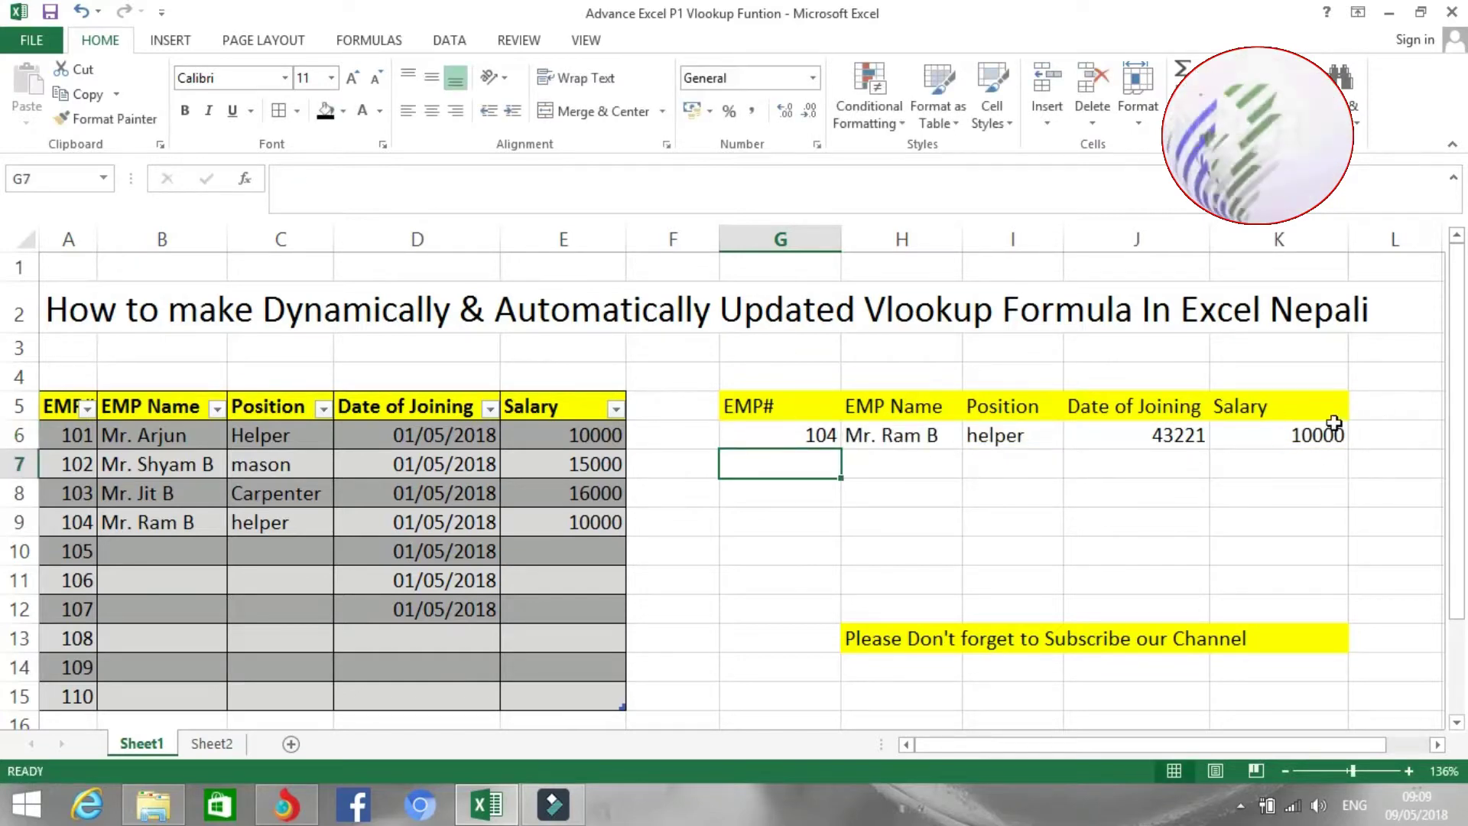
{"action": "scroll", "coordinate": [327, 595], "scroll_direction": "down", "scroll_amount": 1}
{"action": "scroll", "coordinate": [188, 459], "scroll_direction": "down", "scroll_amount": 1}
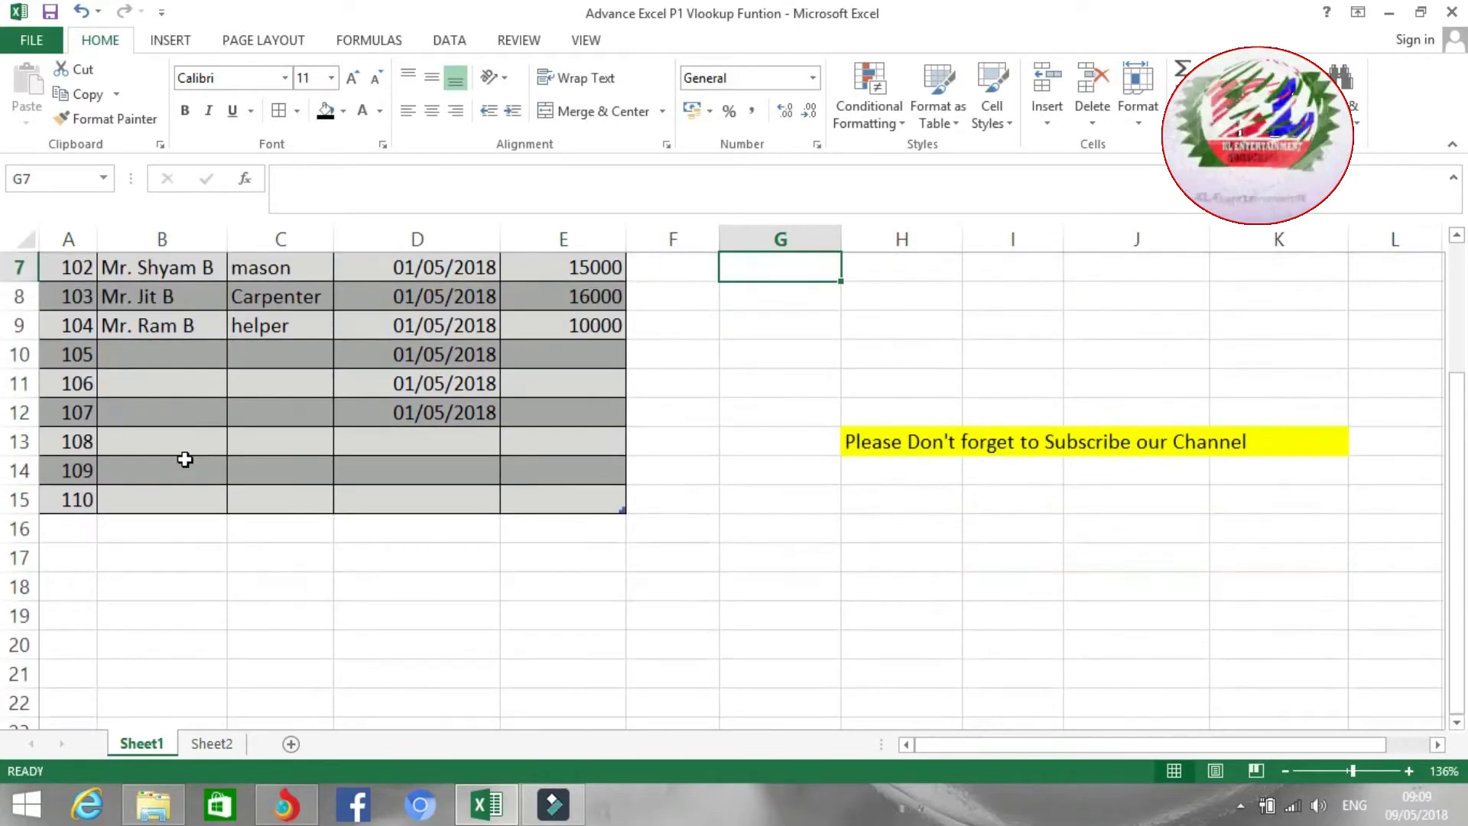
{"action": "scroll", "coordinate": [188, 453], "scroll_direction": "up", "scroll_amount": 1}
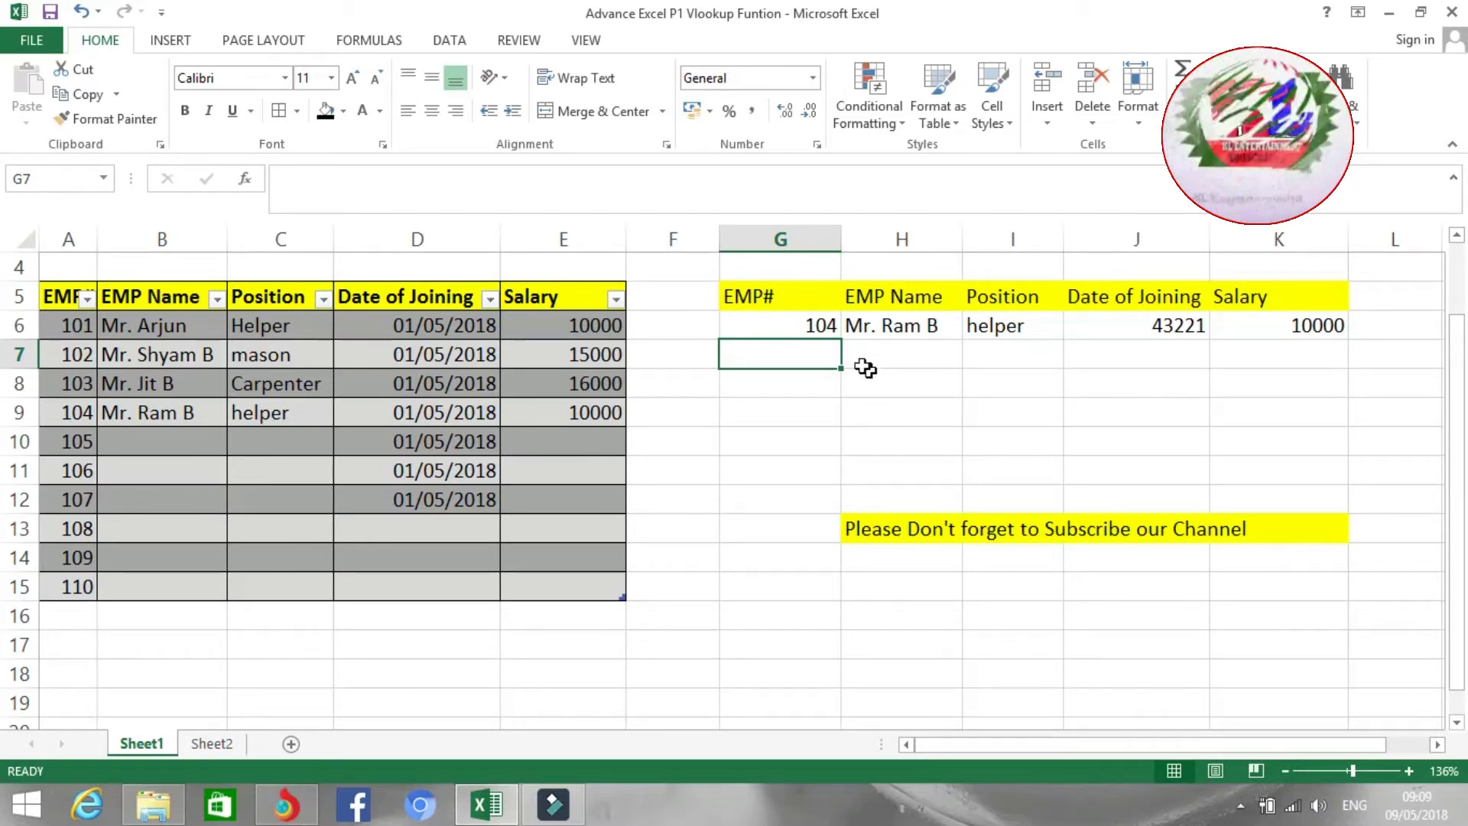
Step: View G6's dropdown list of allowed EMP# values, then close it keeping 104
{"action": "left_click", "coordinate": [786, 327]}
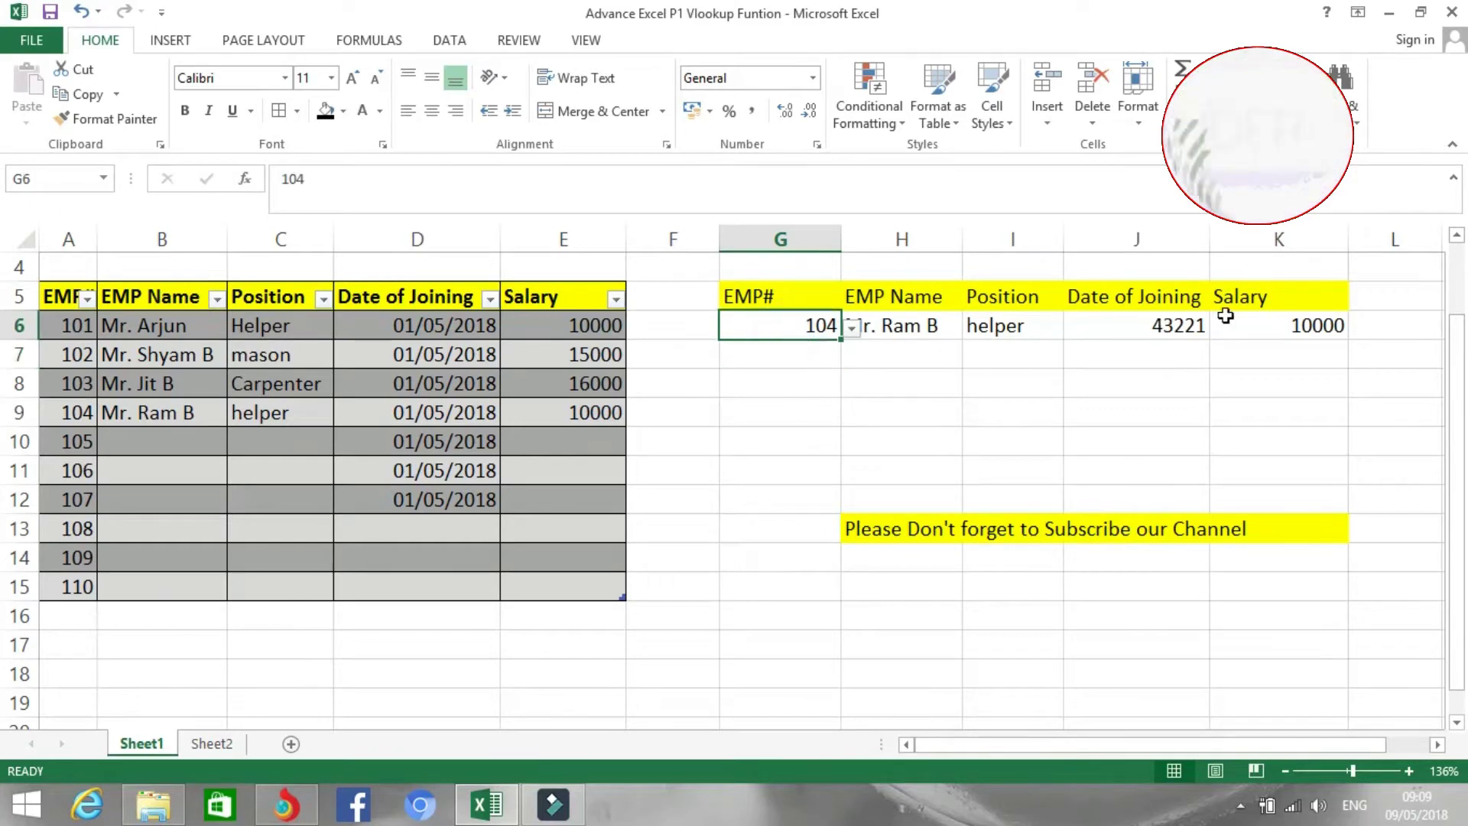
{"action": "scroll", "coordinate": [952, 668], "scroll_direction": "up", "scroll_amount": 1}
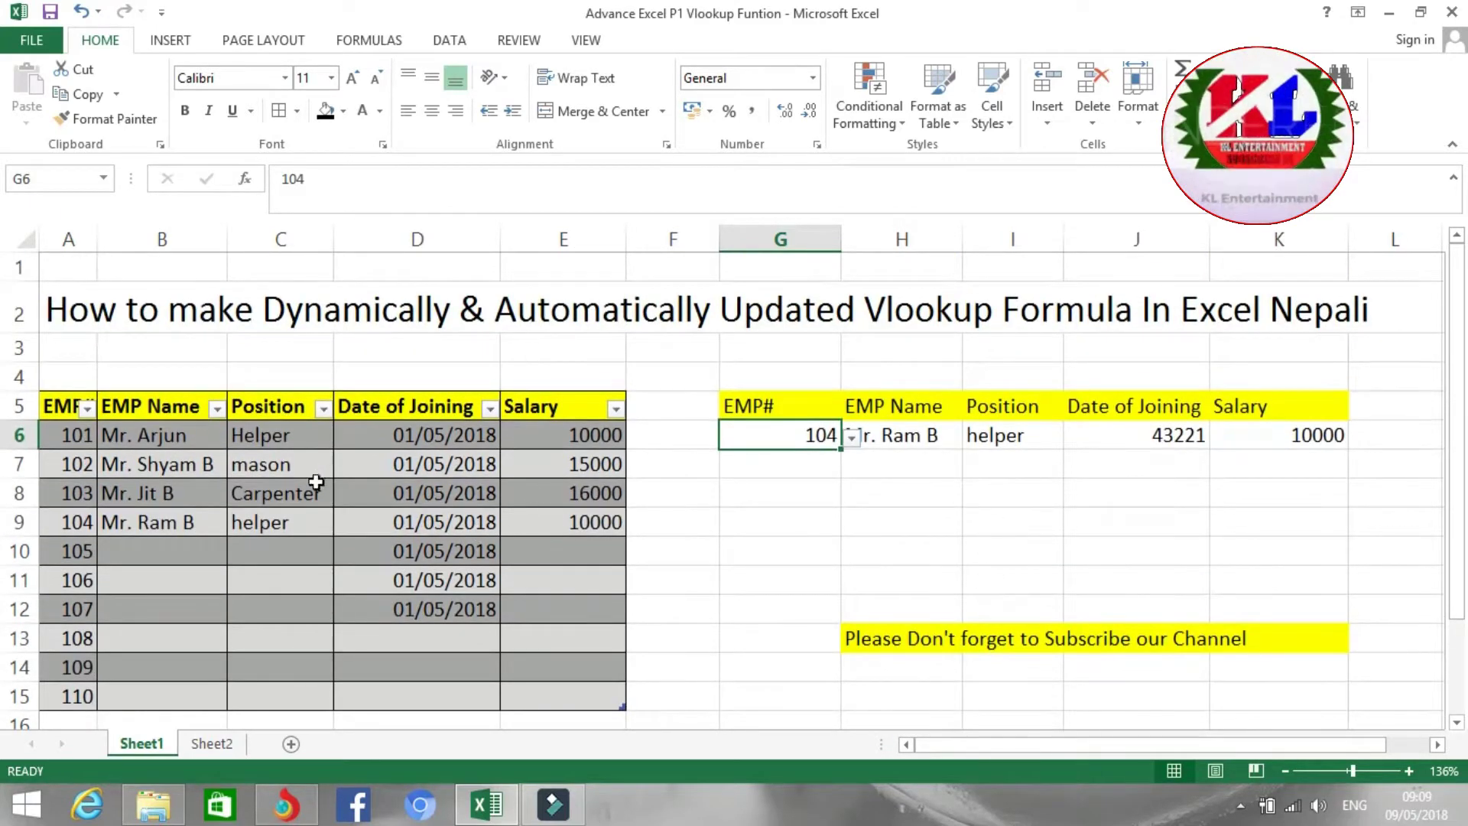
{"action": "scroll", "coordinate": [359, 489], "scroll_direction": "down", "scroll_amount": 2}
{"action": "scroll", "coordinate": [574, 466], "scroll_direction": "up", "scroll_amount": 2}
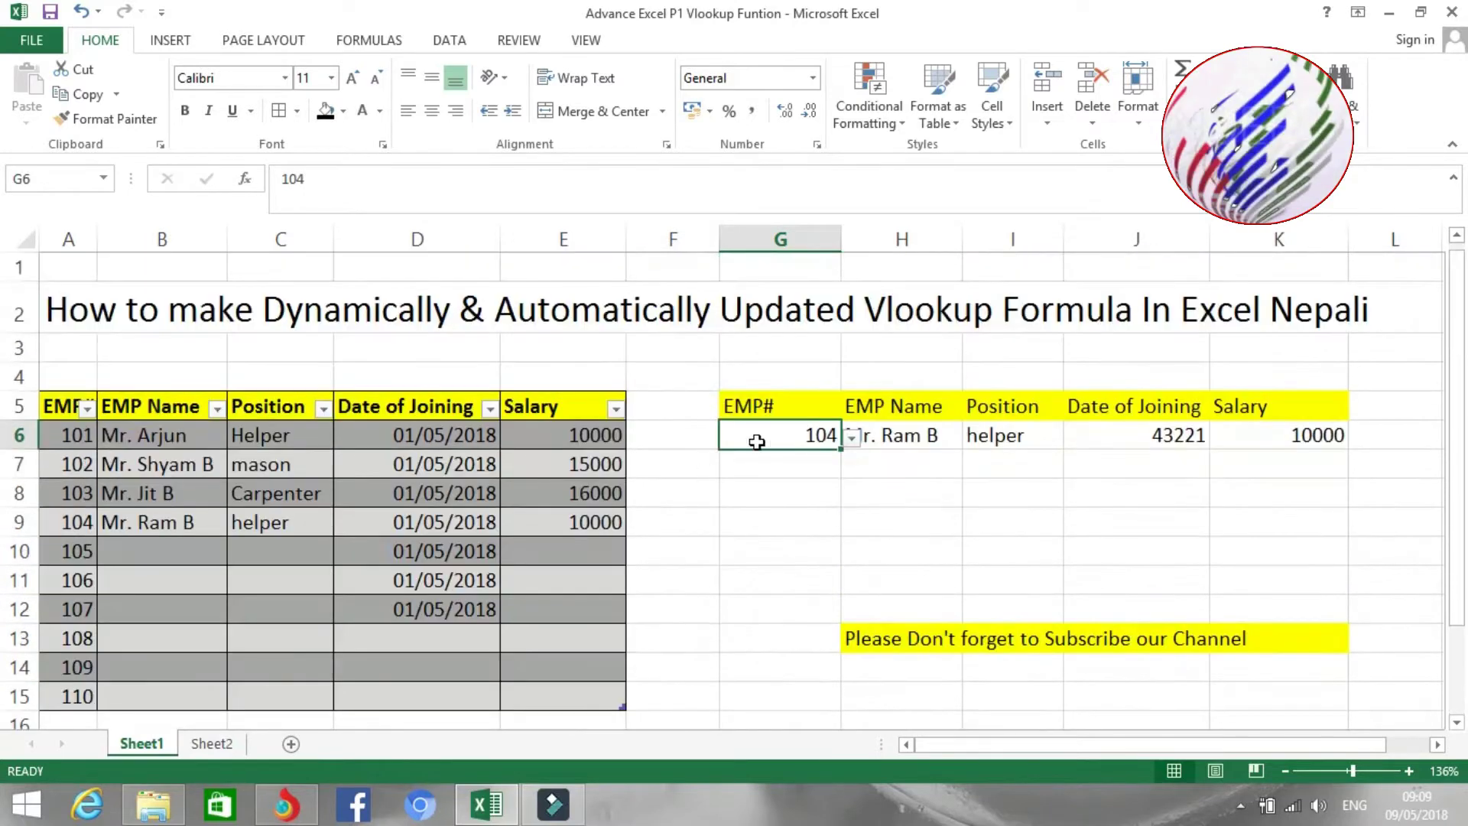
{"action": "left_click", "coordinate": [857, 440]}
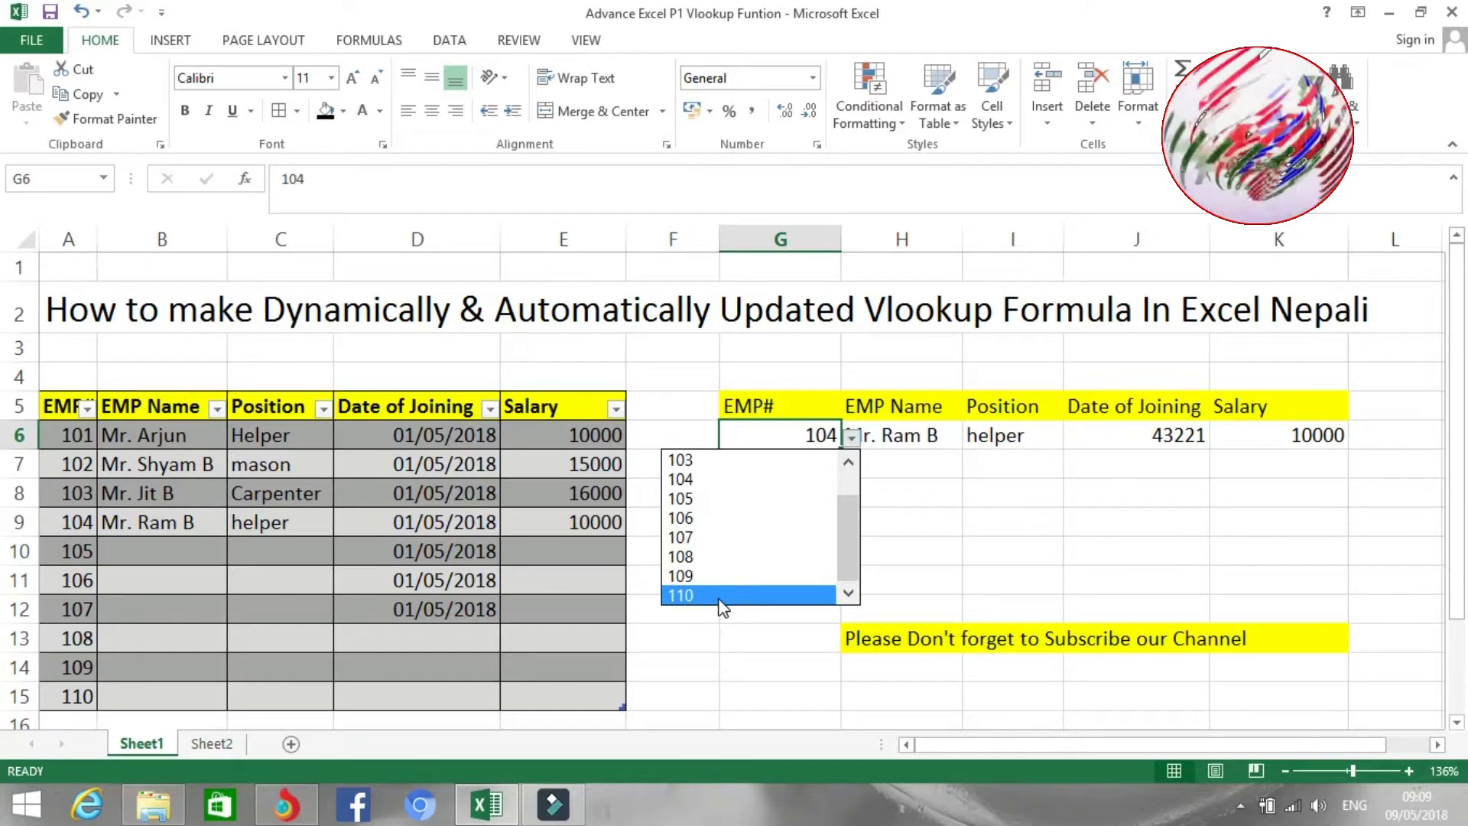
{"action": "left_click", "coordinate": [180, 617]}
{"action": "scroll", "coordinate": [184, 616], "scroll_direction": "down", "scroll_amount": 1}
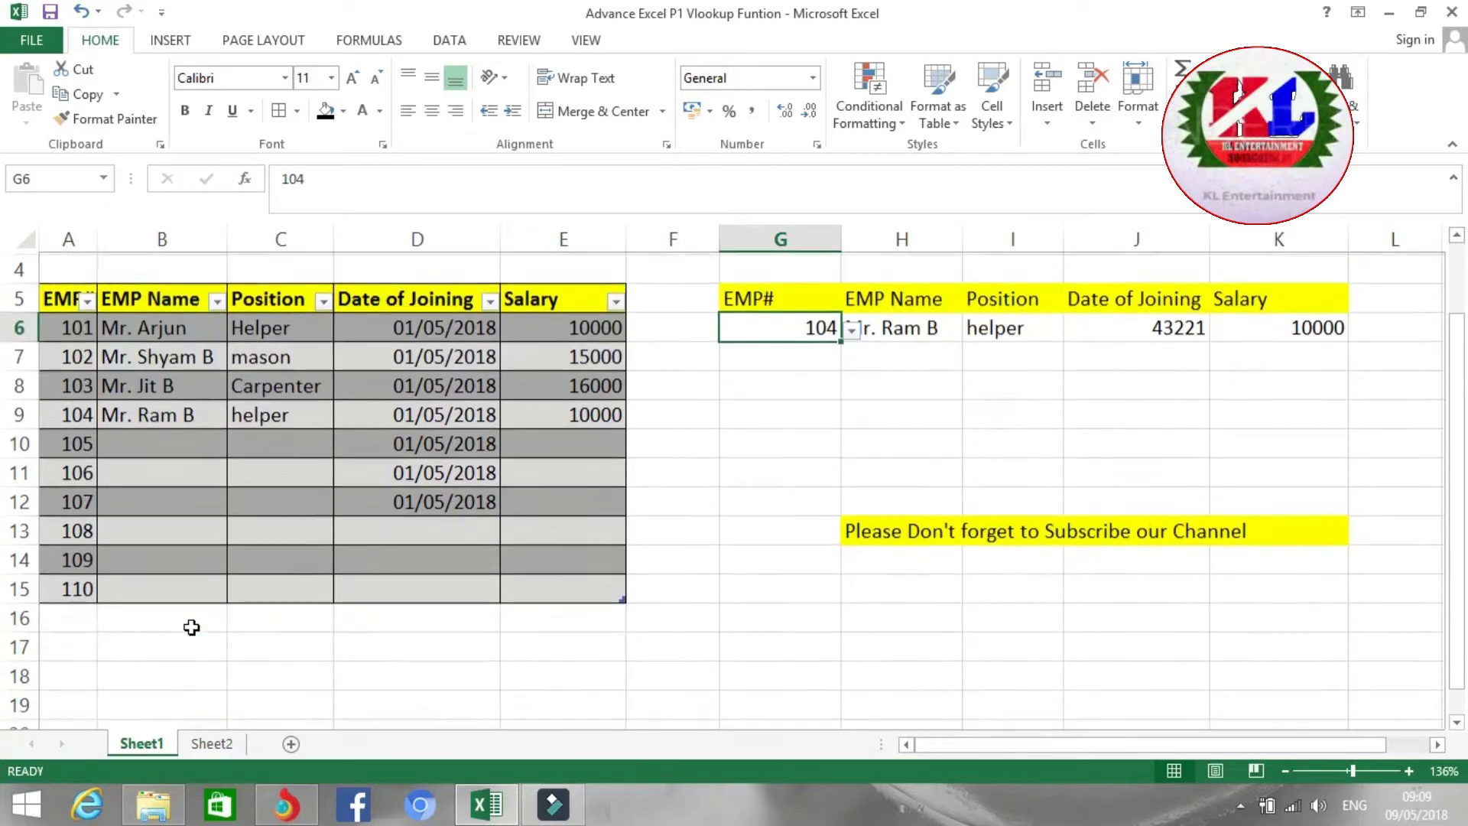
Step: Enter EMP# 111 in A16 so the employee table expands to row 16
{"action": "left_click", "coordinate": [140, 589]}
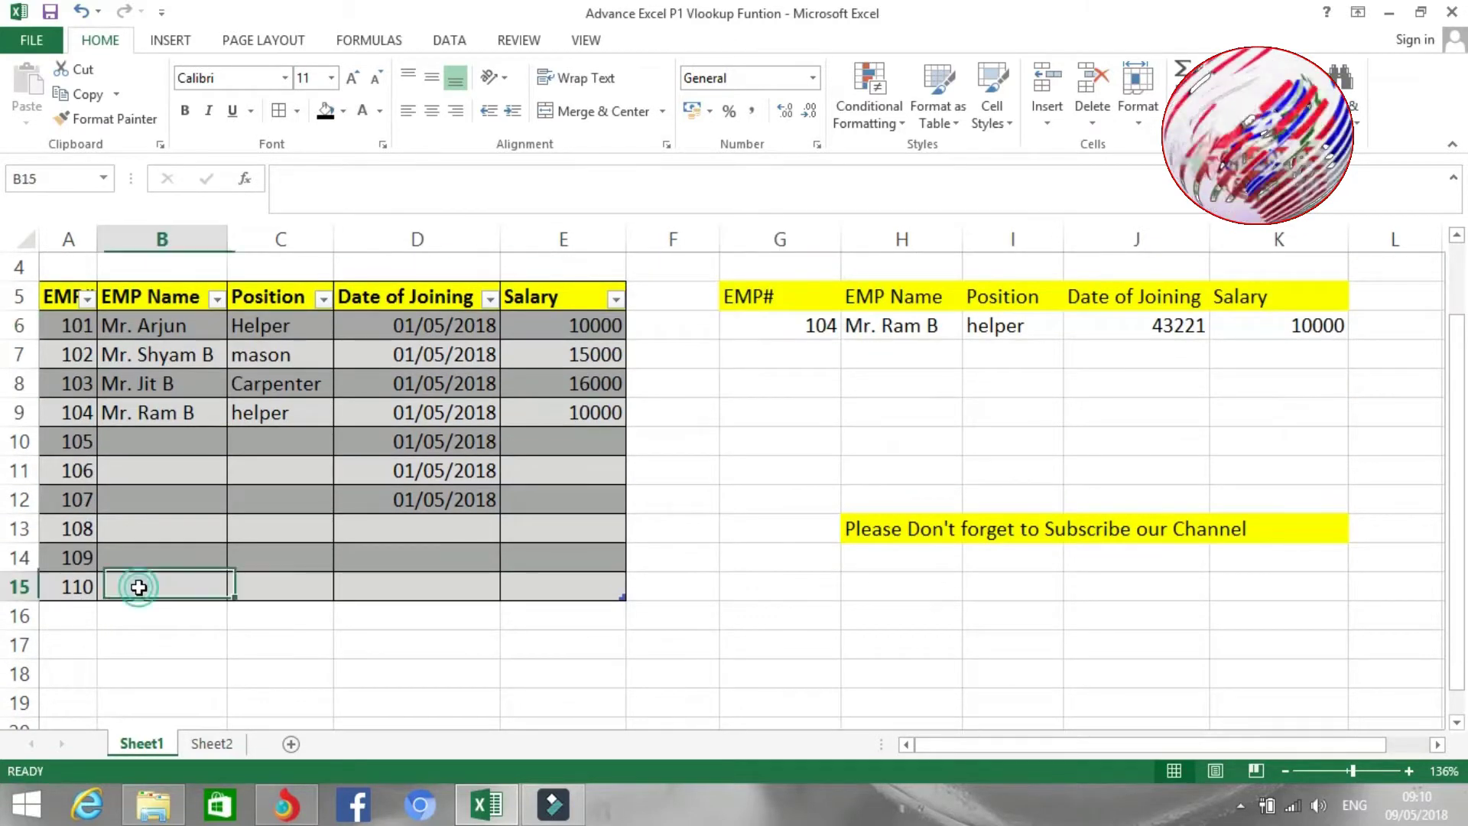
{"action": "left_click", "coordinate": [146, 615]}
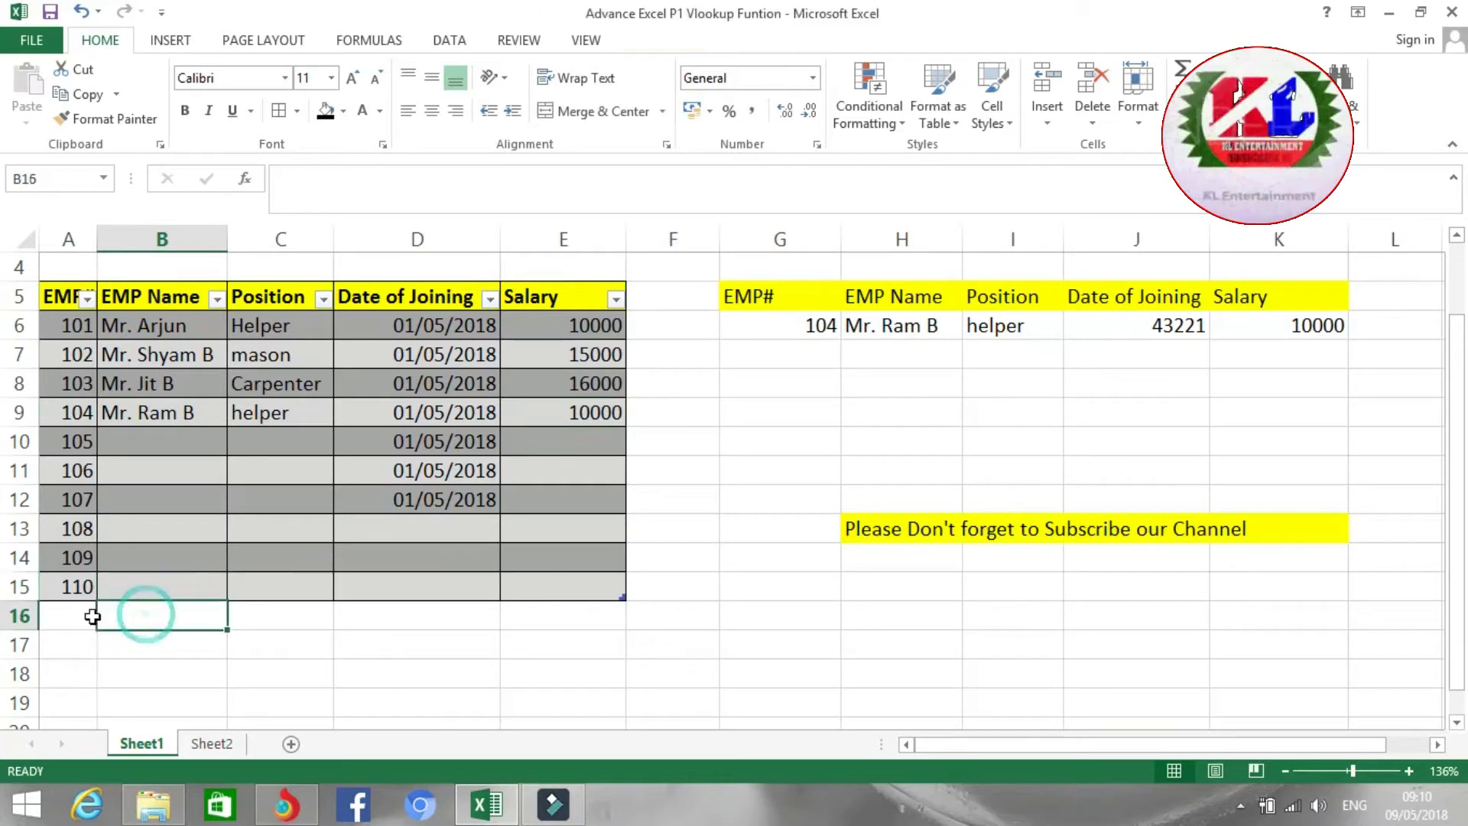
{"action": "left_click", "coordinate": [72, 615]}
{"action": "type", "text": "111"}
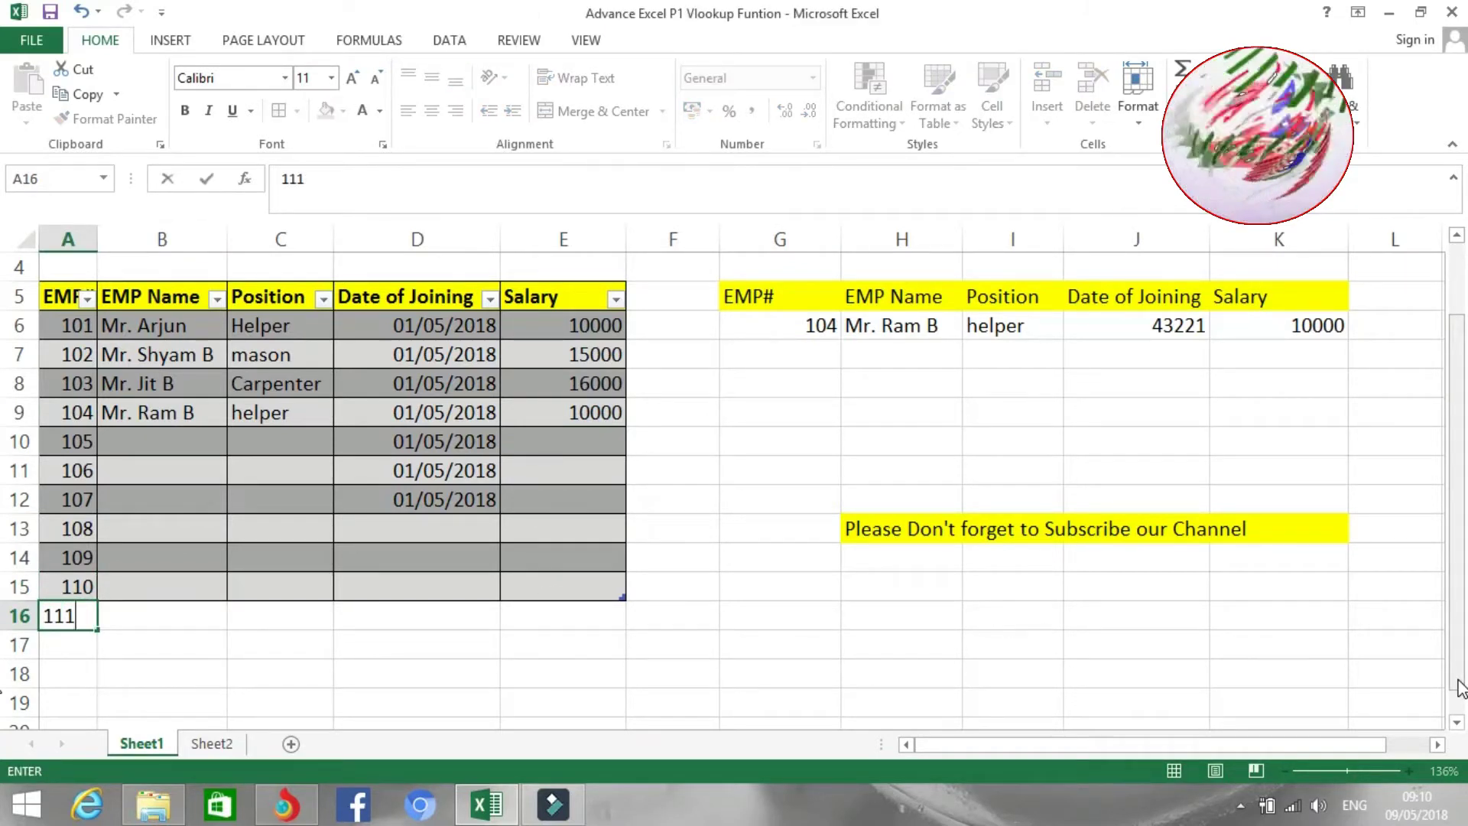
{"action": "key", "text": "Return"}
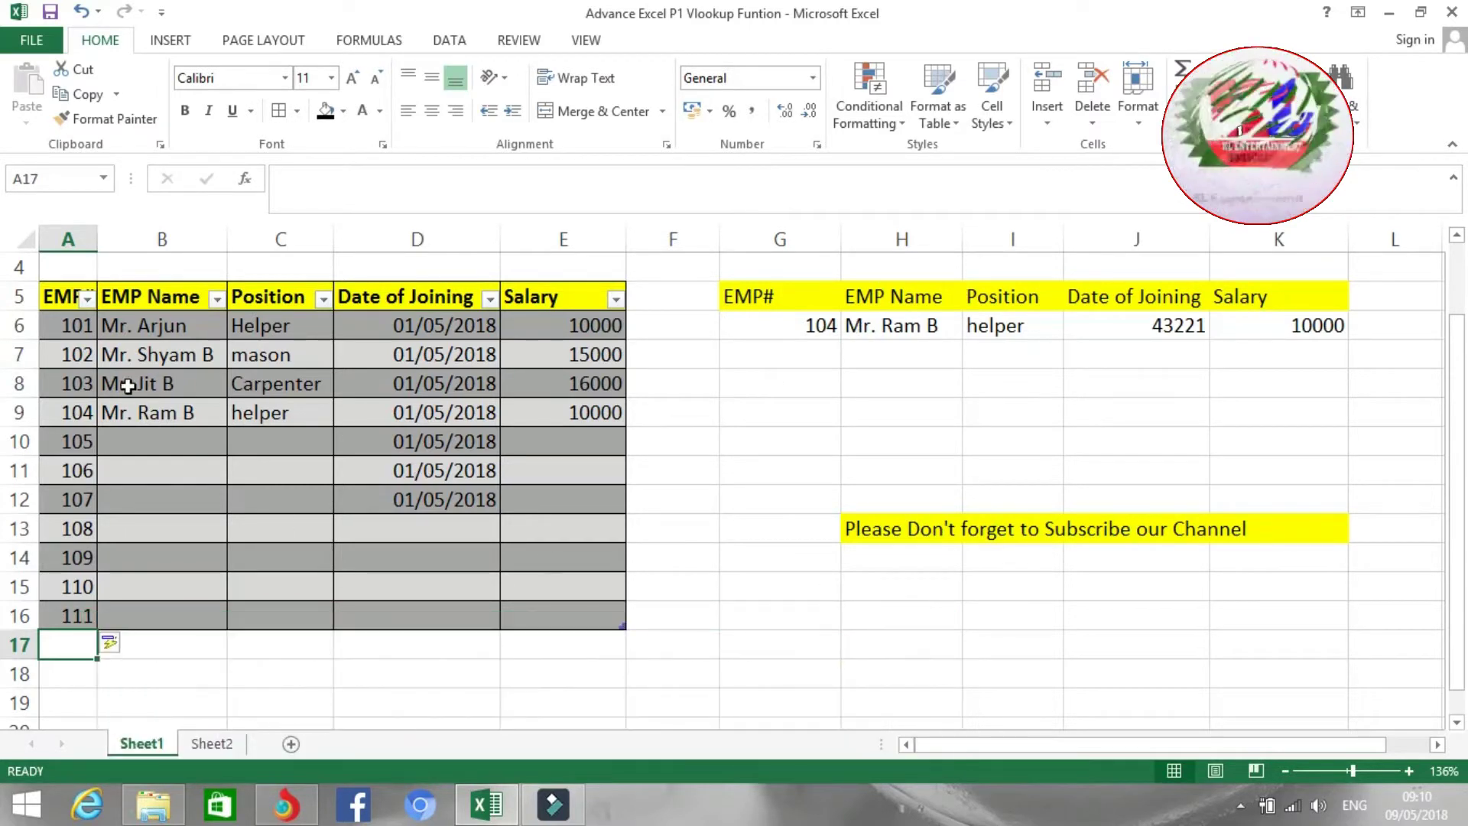
Step: Select the employee range A5:E12, then deselect it
{"action": "left_click_drag", "start_coordinate": [59, 297], "coordinate": [593, 506]}
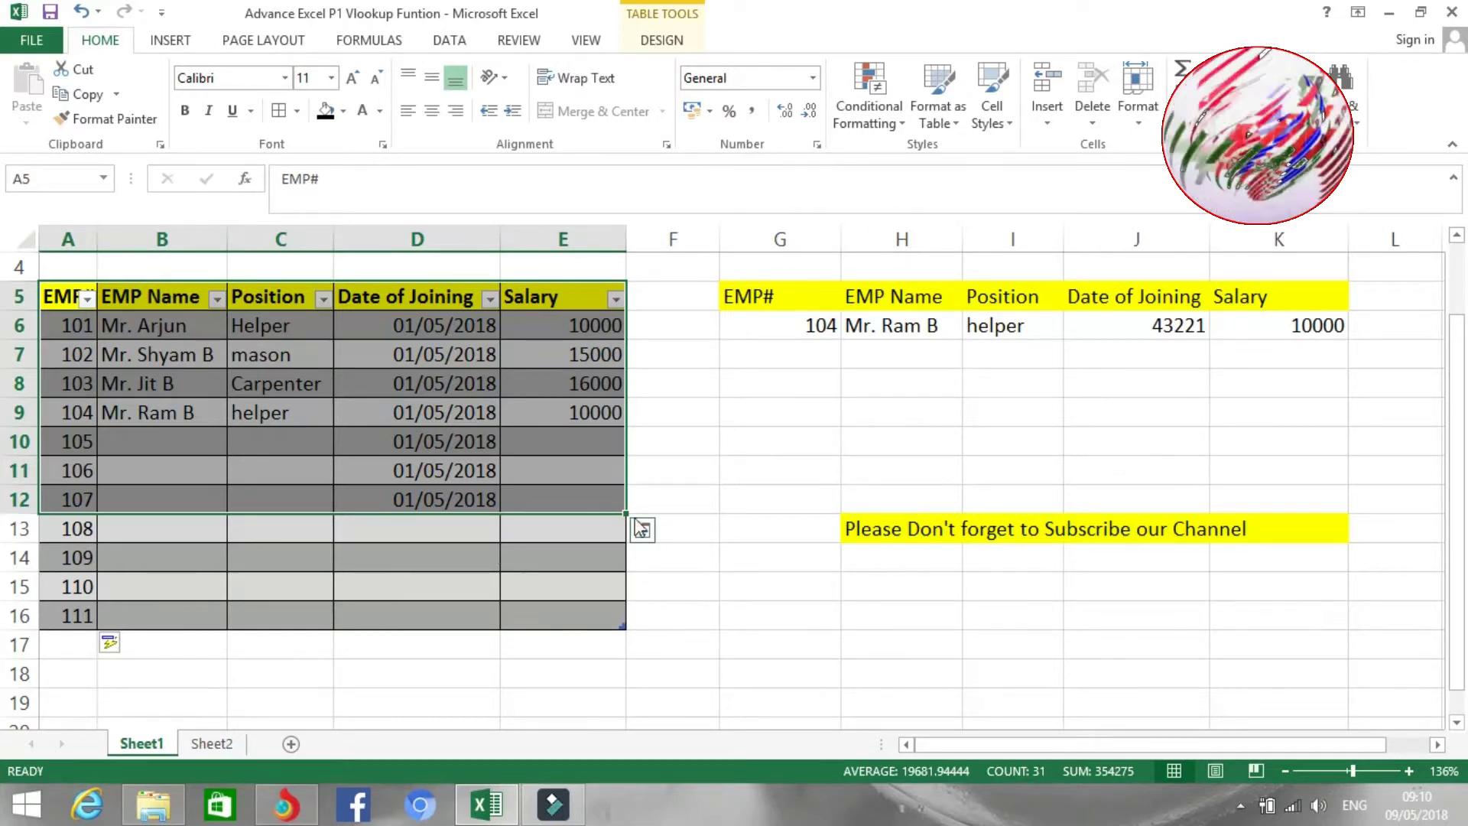
{"action": "left_click", "coordinate": [869, 433]}
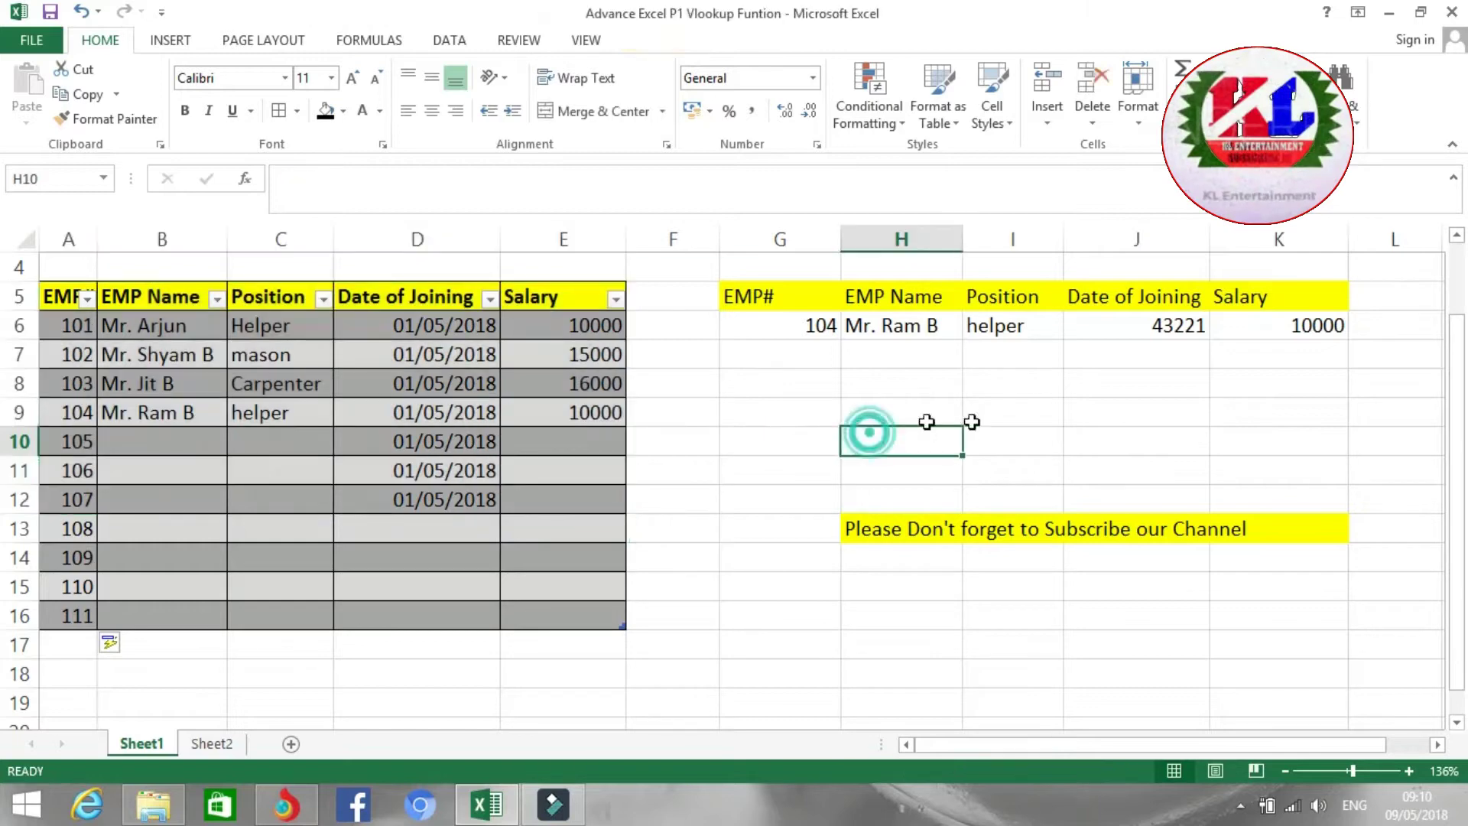
{"action": "scroll", "coordinate": [351, 436], "scroll_direction": "up", "scroll_amount": 1}
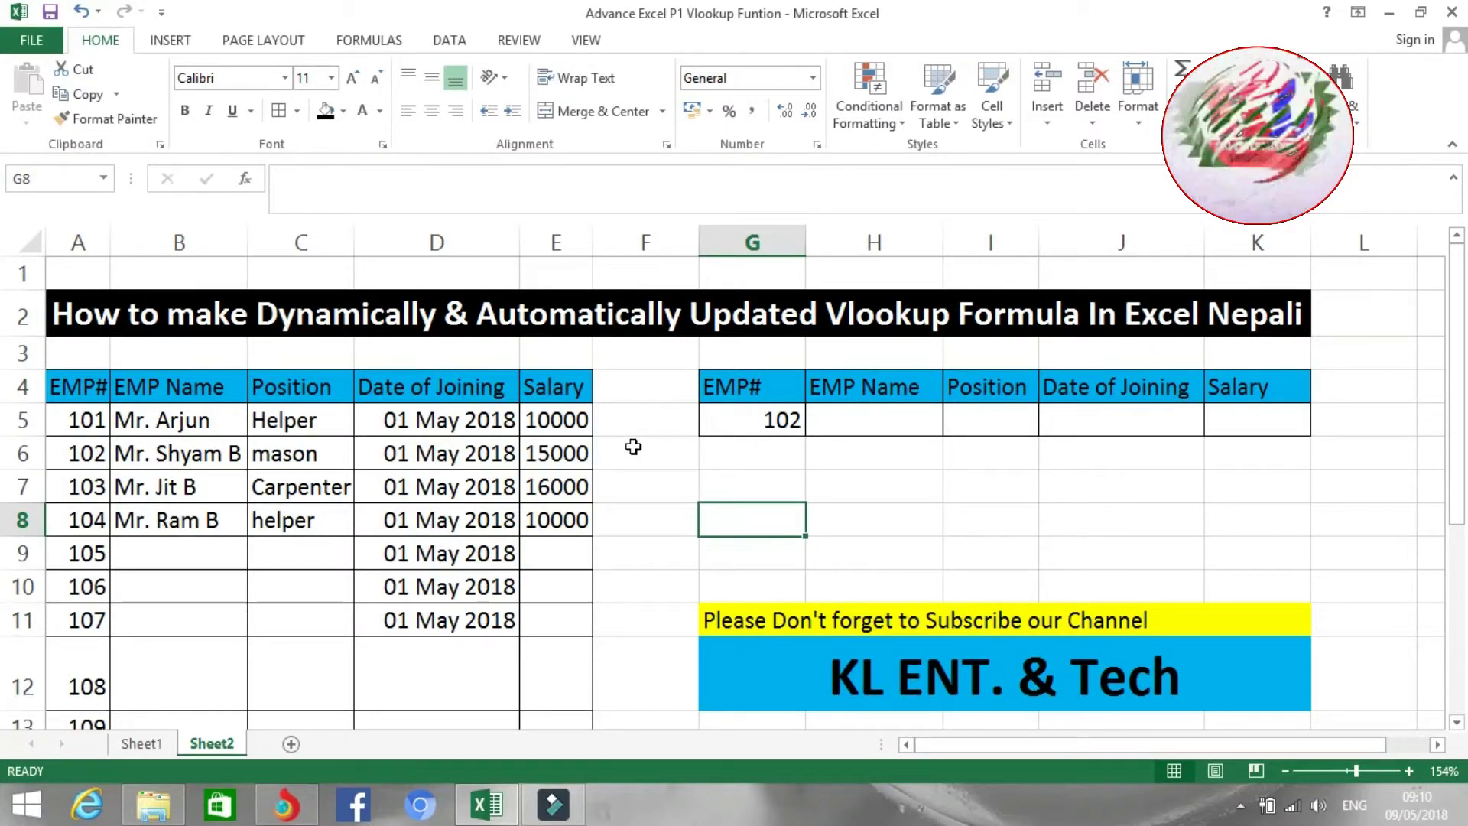
{"action": "left_click", "coordinate": [869, 420]}
{"action": "left_click", "coordinate": [1013, 420]}
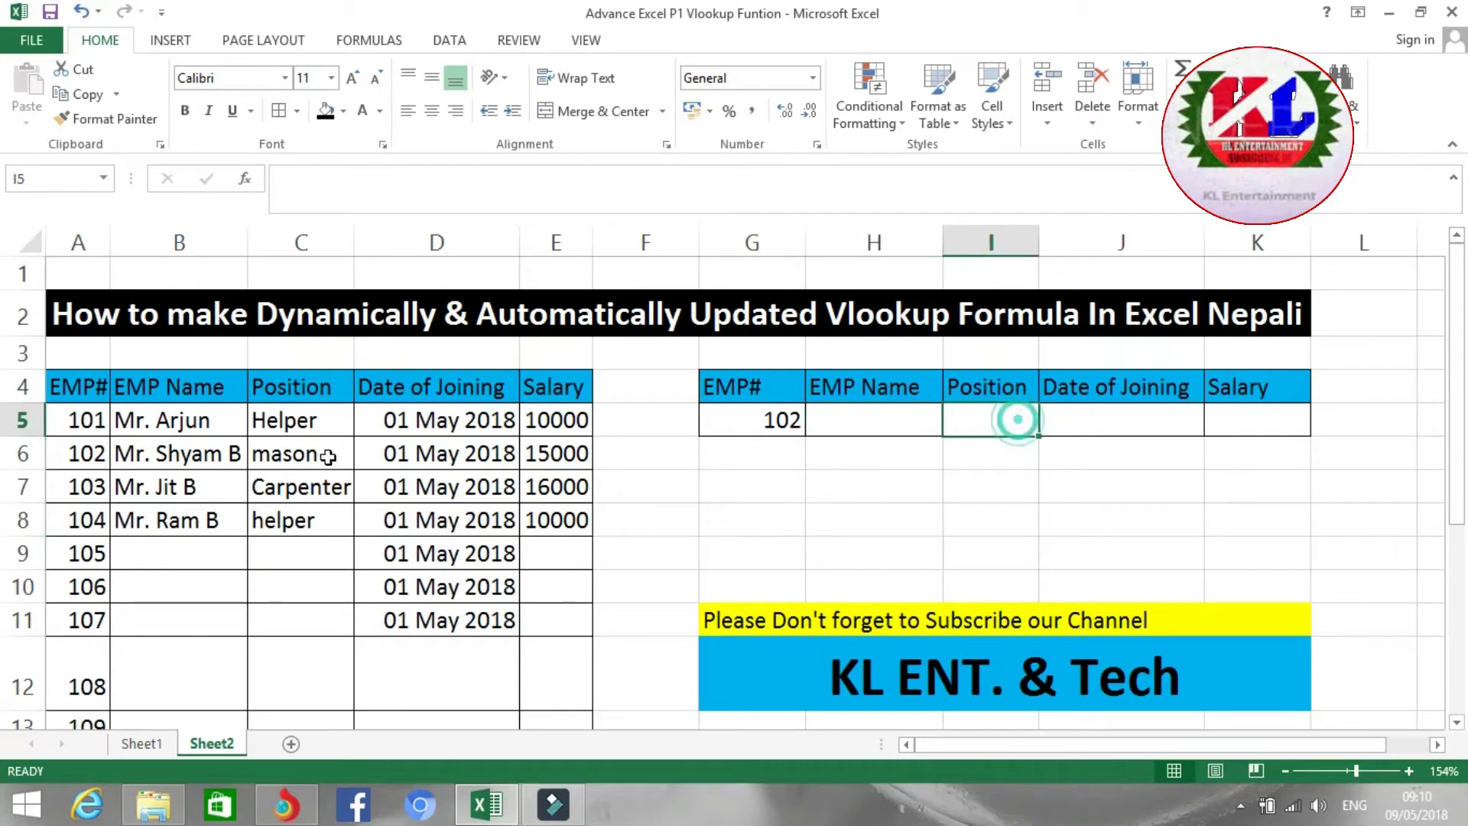
{"action": "left_click", "coordinate": [173, 423]}
{"action": "left_click", "coordinate": [84, 539]}
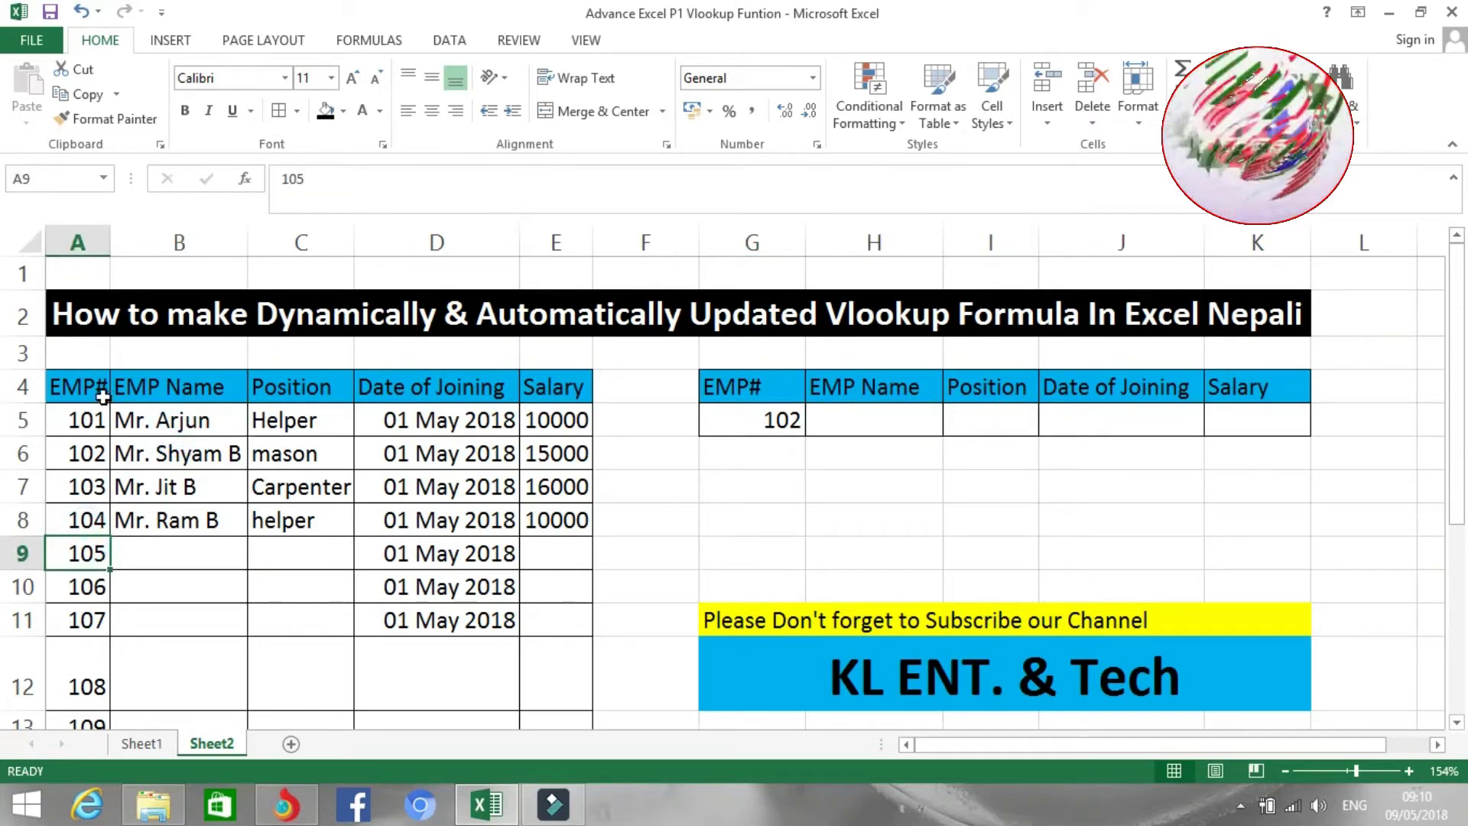
{"action": "left_click", "coordinate": [89, 417]}
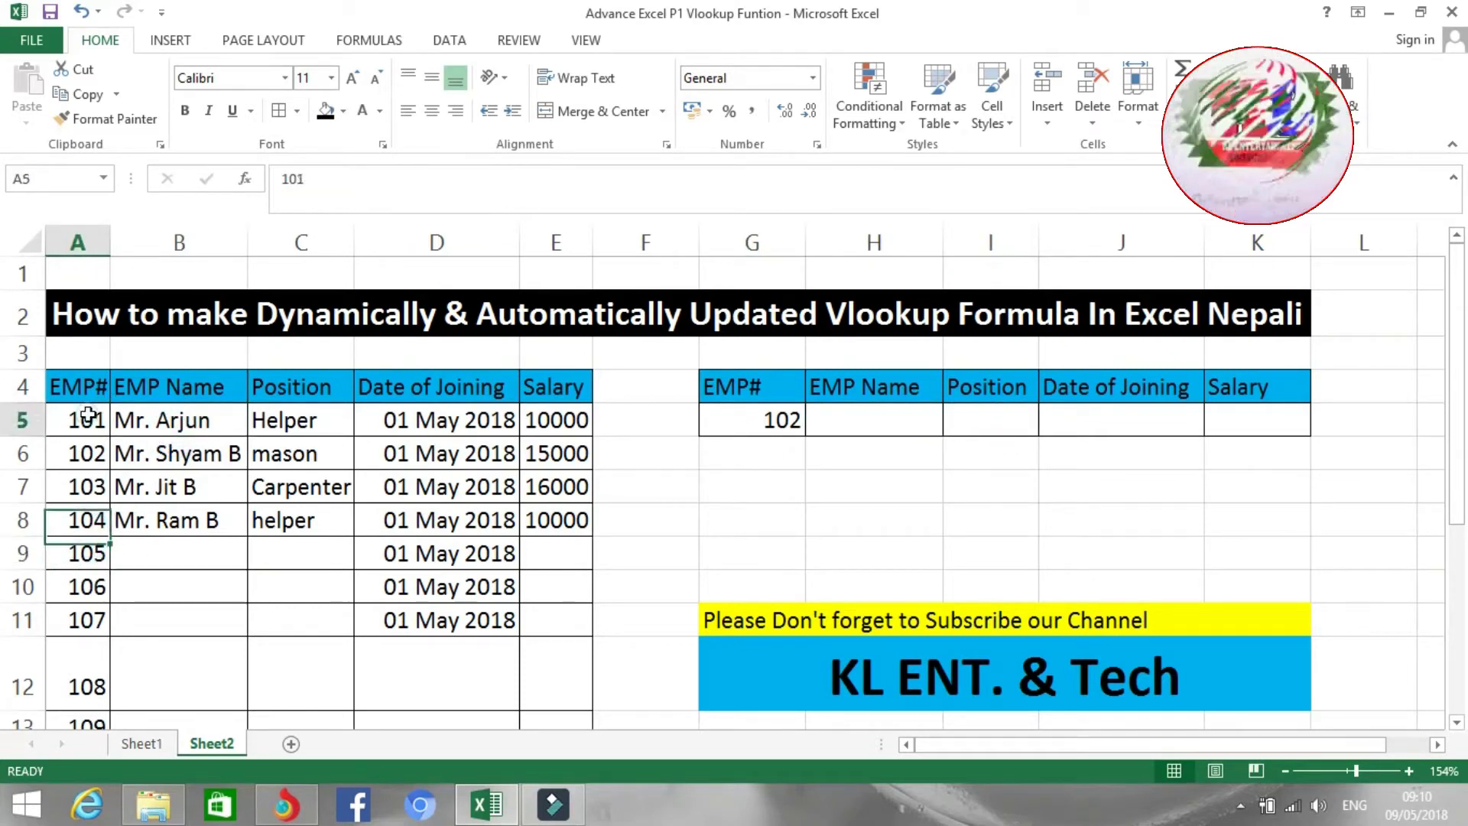
{"action": "left_click", "coordinate": [189, 562]}
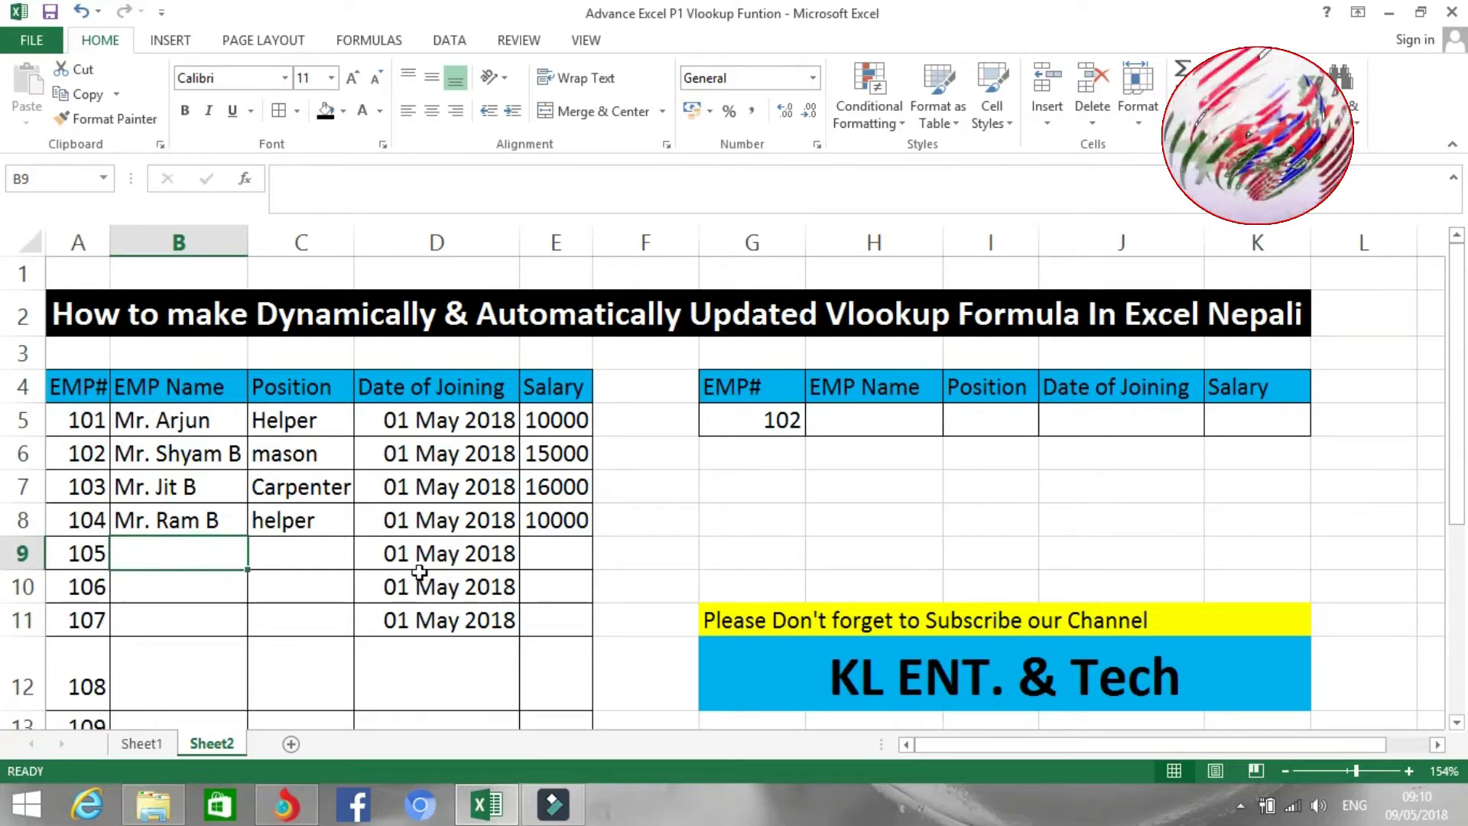
{"action": "scroll", "coordinate": [282, 590], "scroll_direction": "down", "scroll_amount": 2}
{"action": "scroll", "coordinate": [283, 584], "scroll_direction": "up", "scroll_amount": 2}
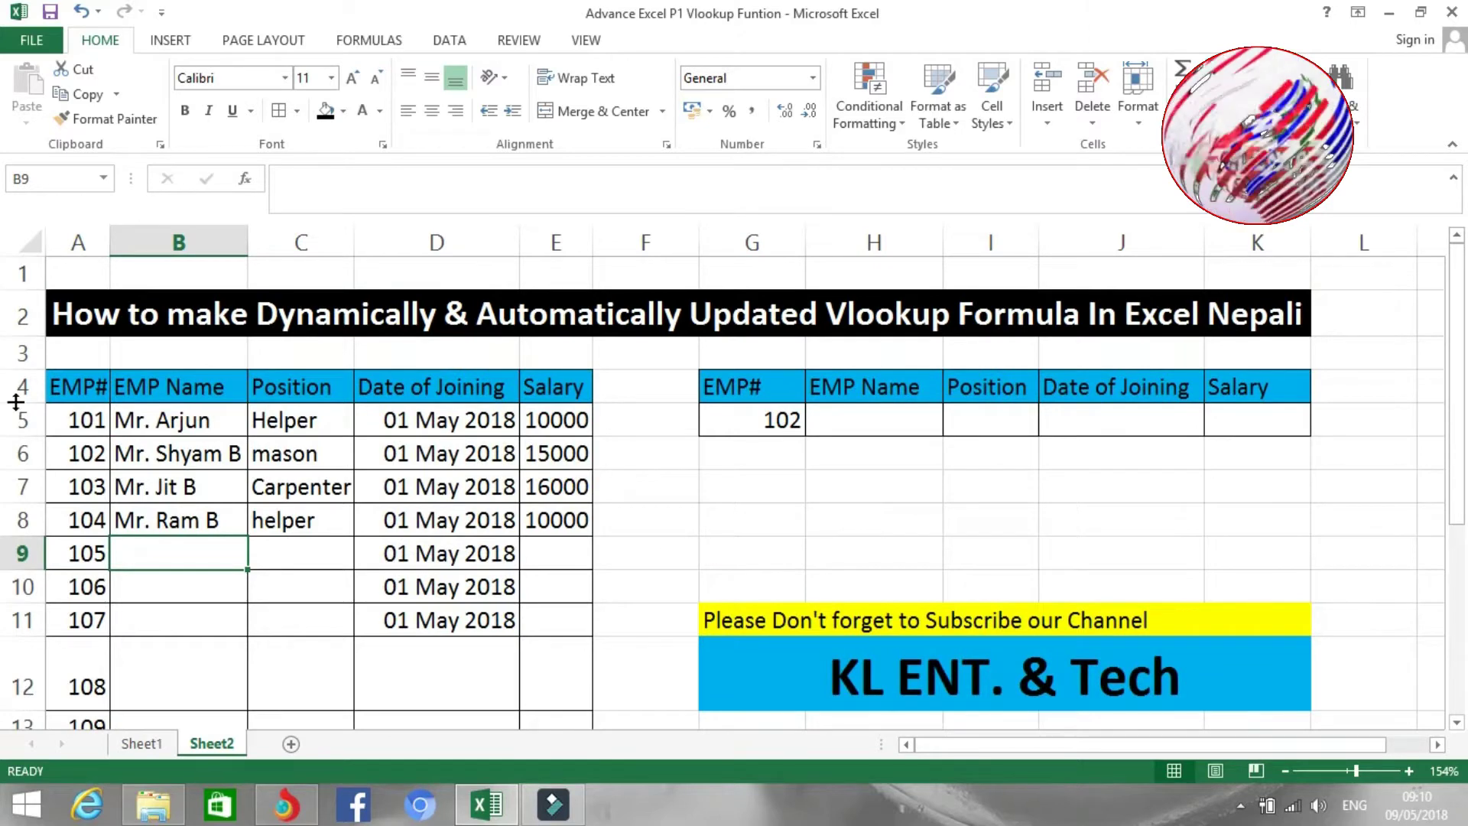
{"action": "left_click", "coordinate": [767, 426]}
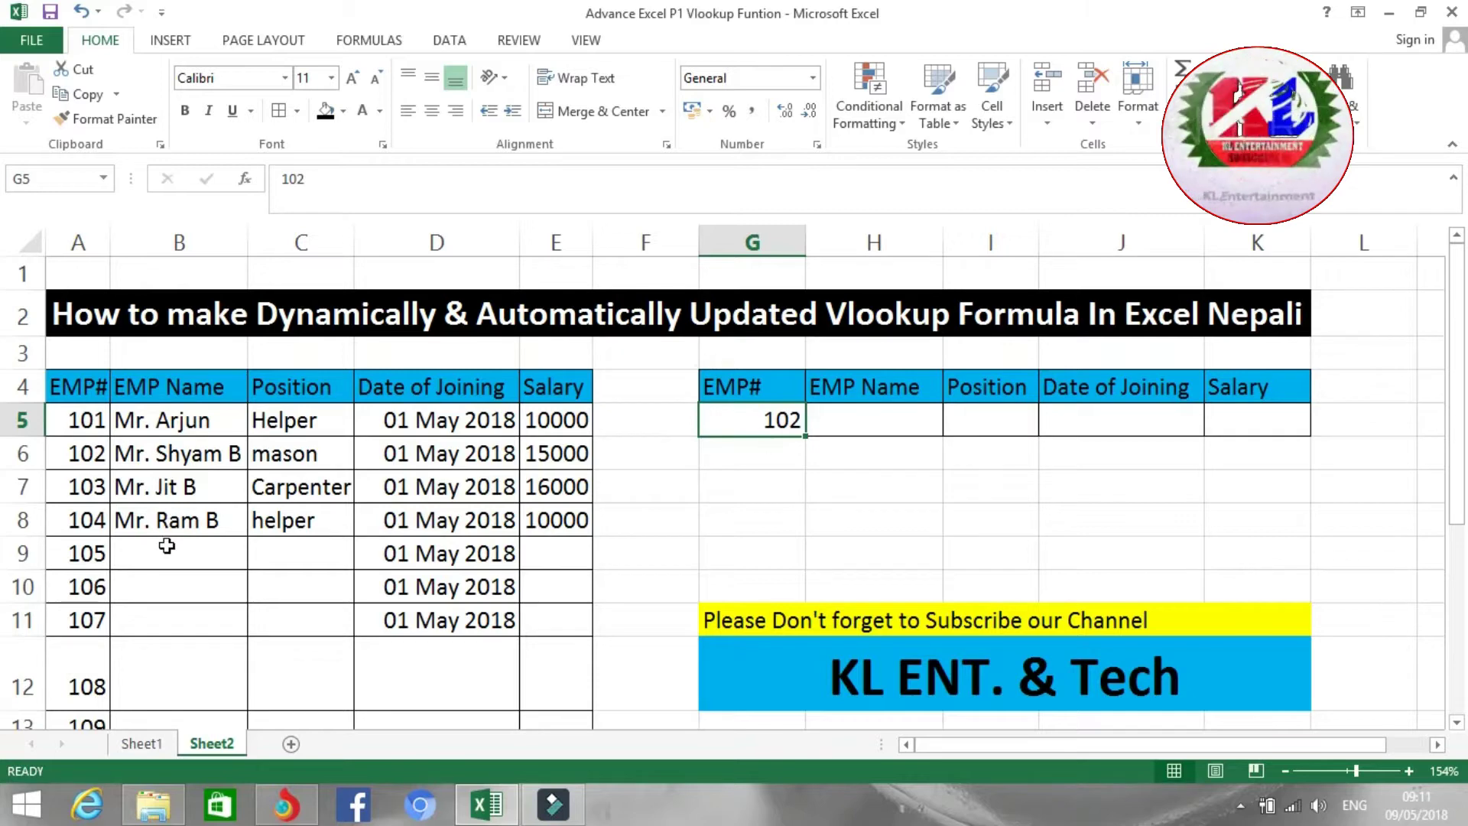
{"action": "scroll", "coordinate": [166, 545], "scroll_direction": "down", "scroll_amount": 1}
{"action": "scroll", "coordinate": [297, 542], "scroll_direction": "up", "scroll_amount": 1}
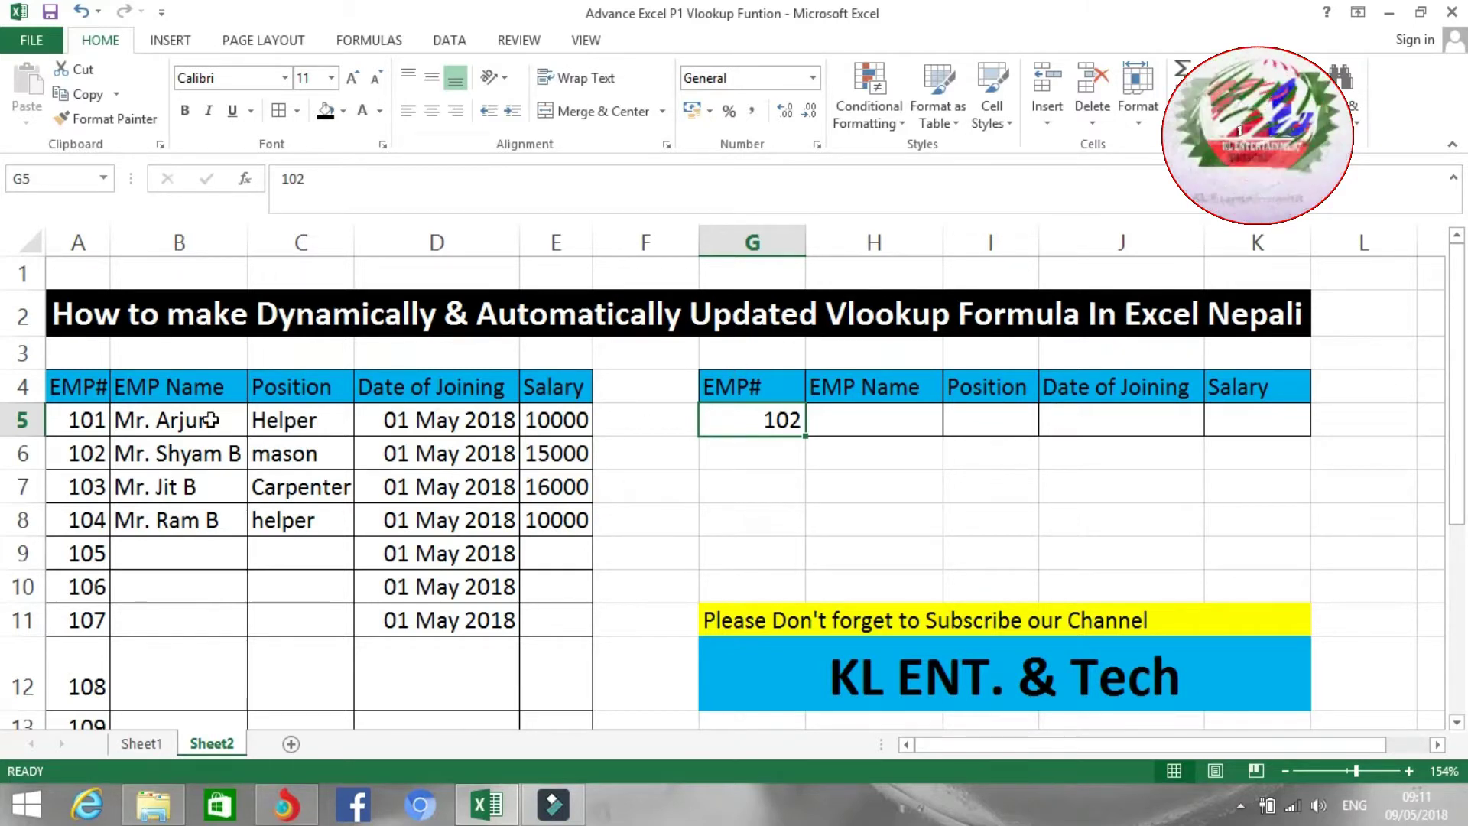
{"action": "mouse_move", "coordinate": [65, 384]}
{"action": "left_mouse_down"}
{"action": "mouse_move", "coordinate": [567, 661]}
{"action": "mouse_move", "coordinate": [584, 645]}
{"action": "left_mouse_up"}
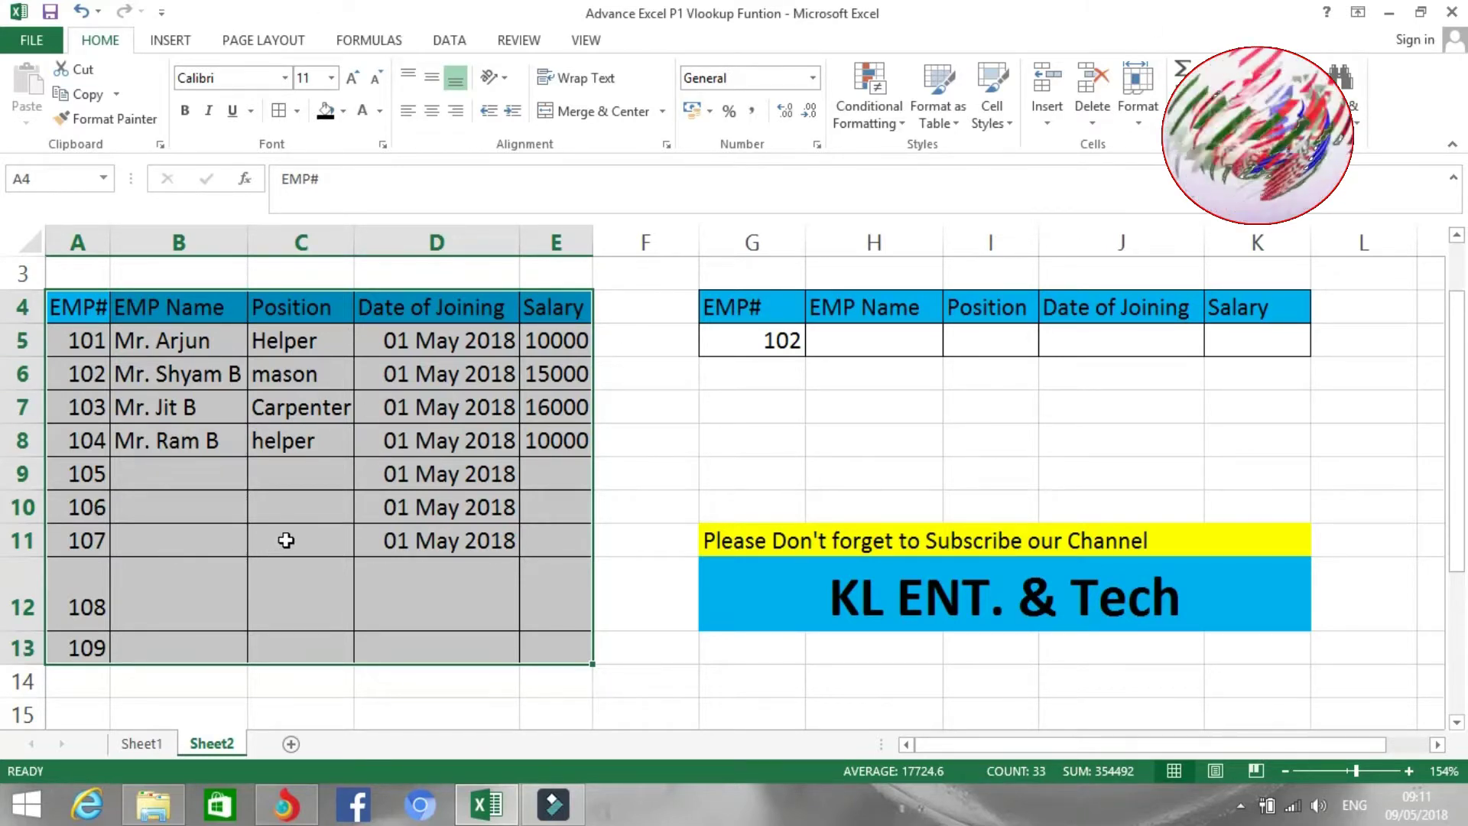
{"action": "scroll", "coordinate": [727, 557], "scroll_direction": "up", "scroll_amount": 1}
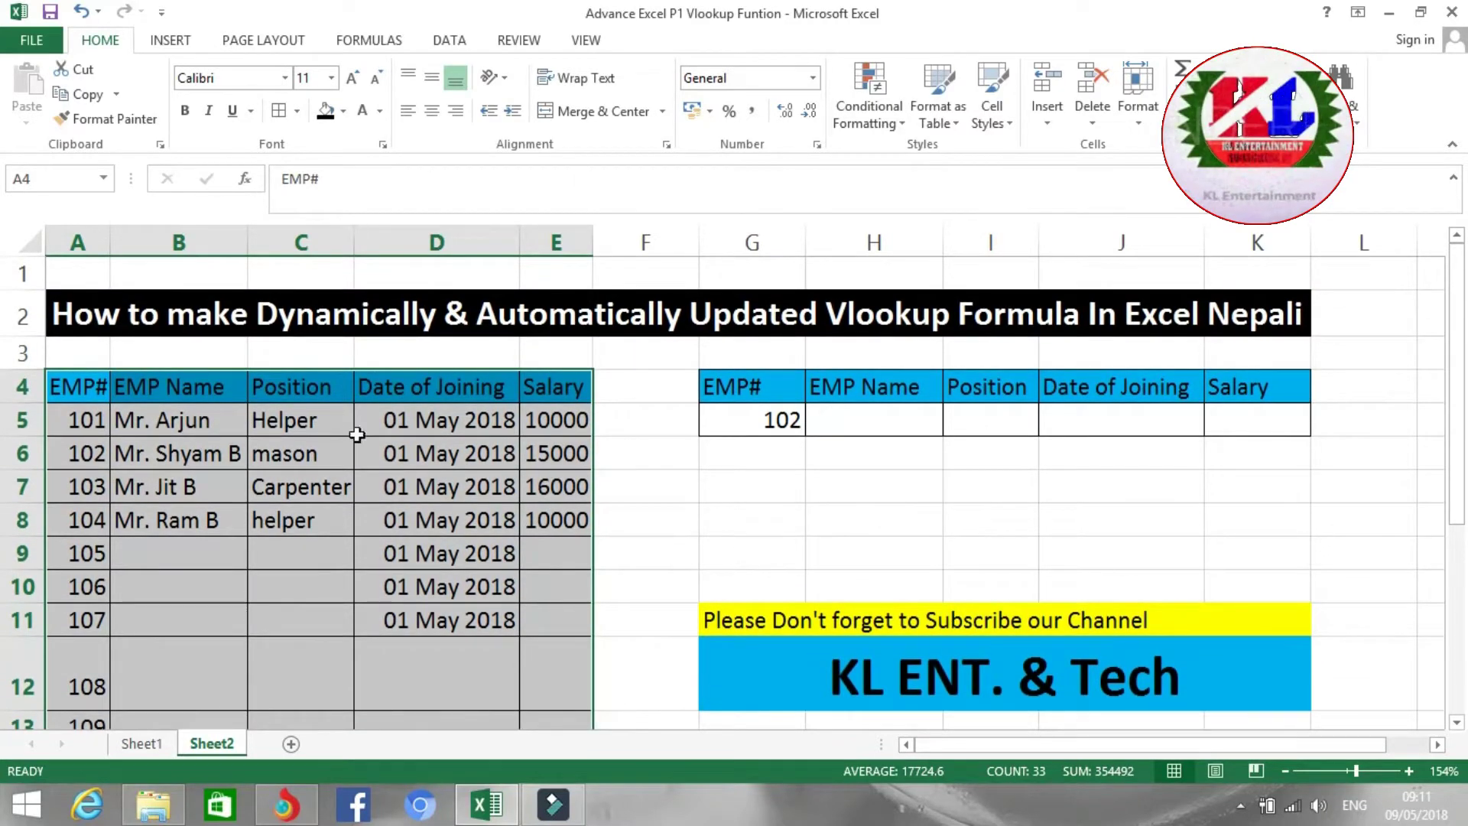
Step: Format the employee range A4:E13 as a table with headers
{"action": "left_click", "coordinate": [174, 41]}
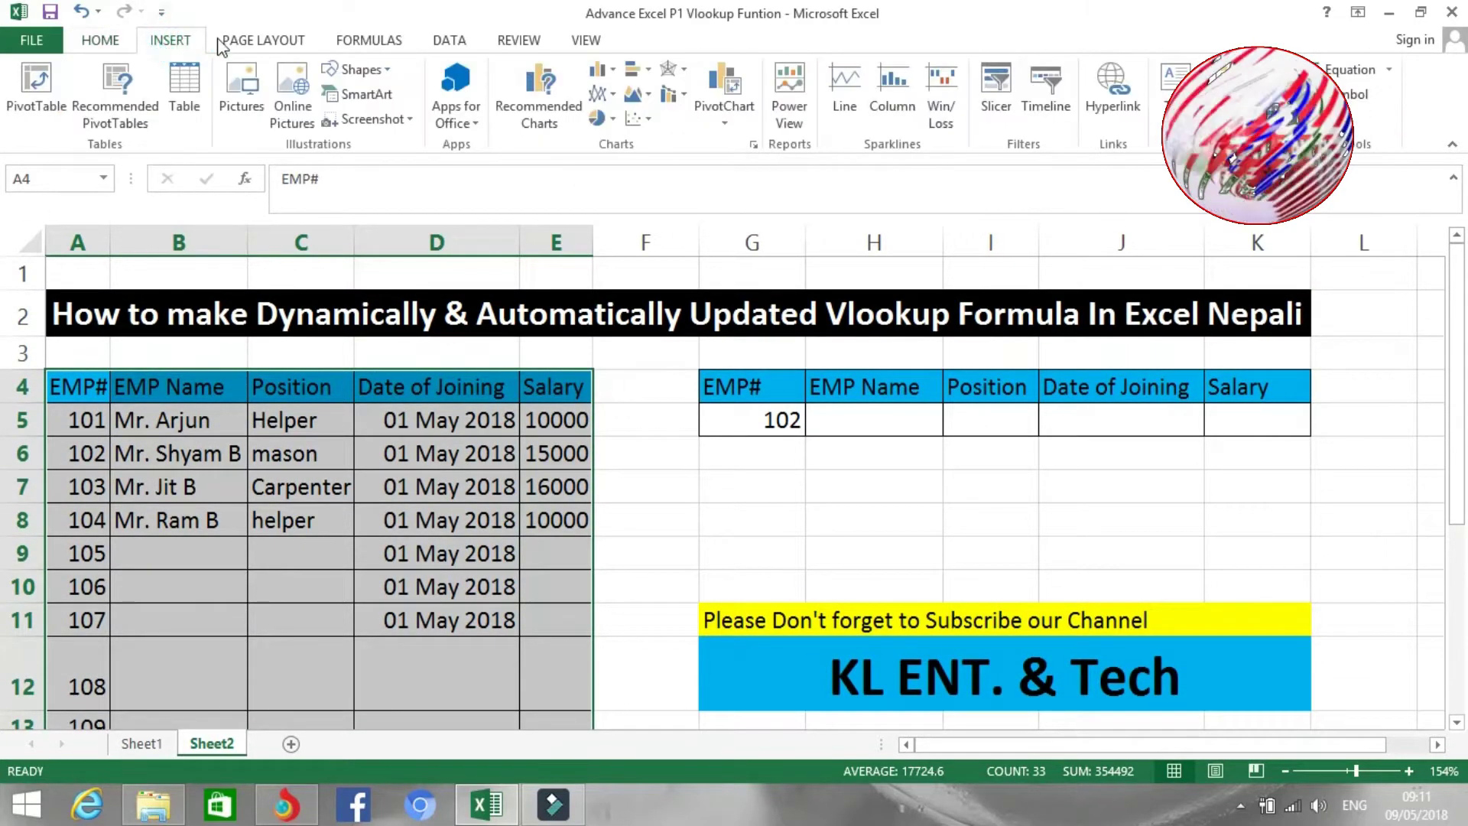
{"action": "left_click", "coordinate": [113, 44]}
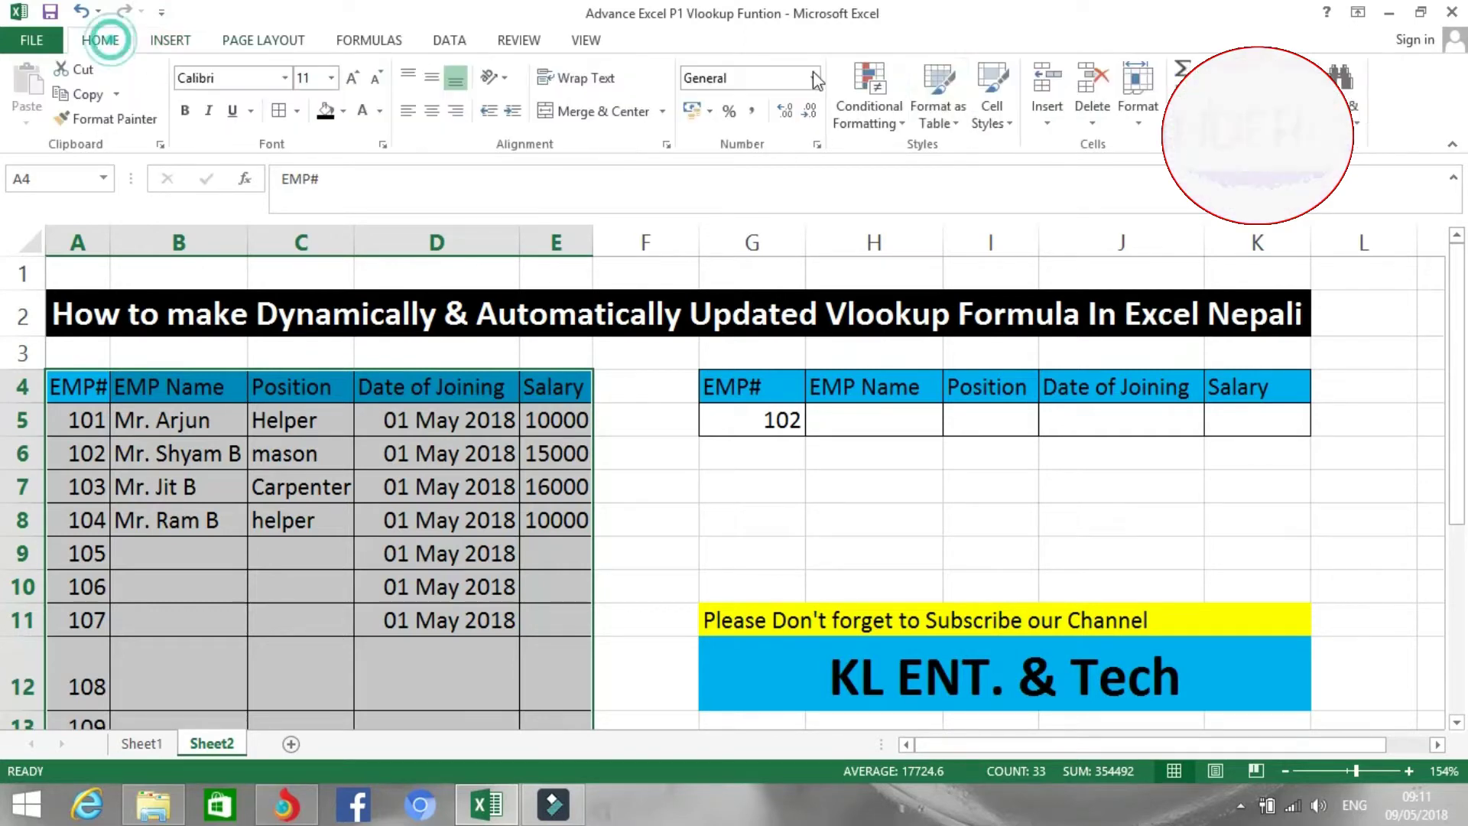
{"action": "left_click", "coordinate": [953, 126]}
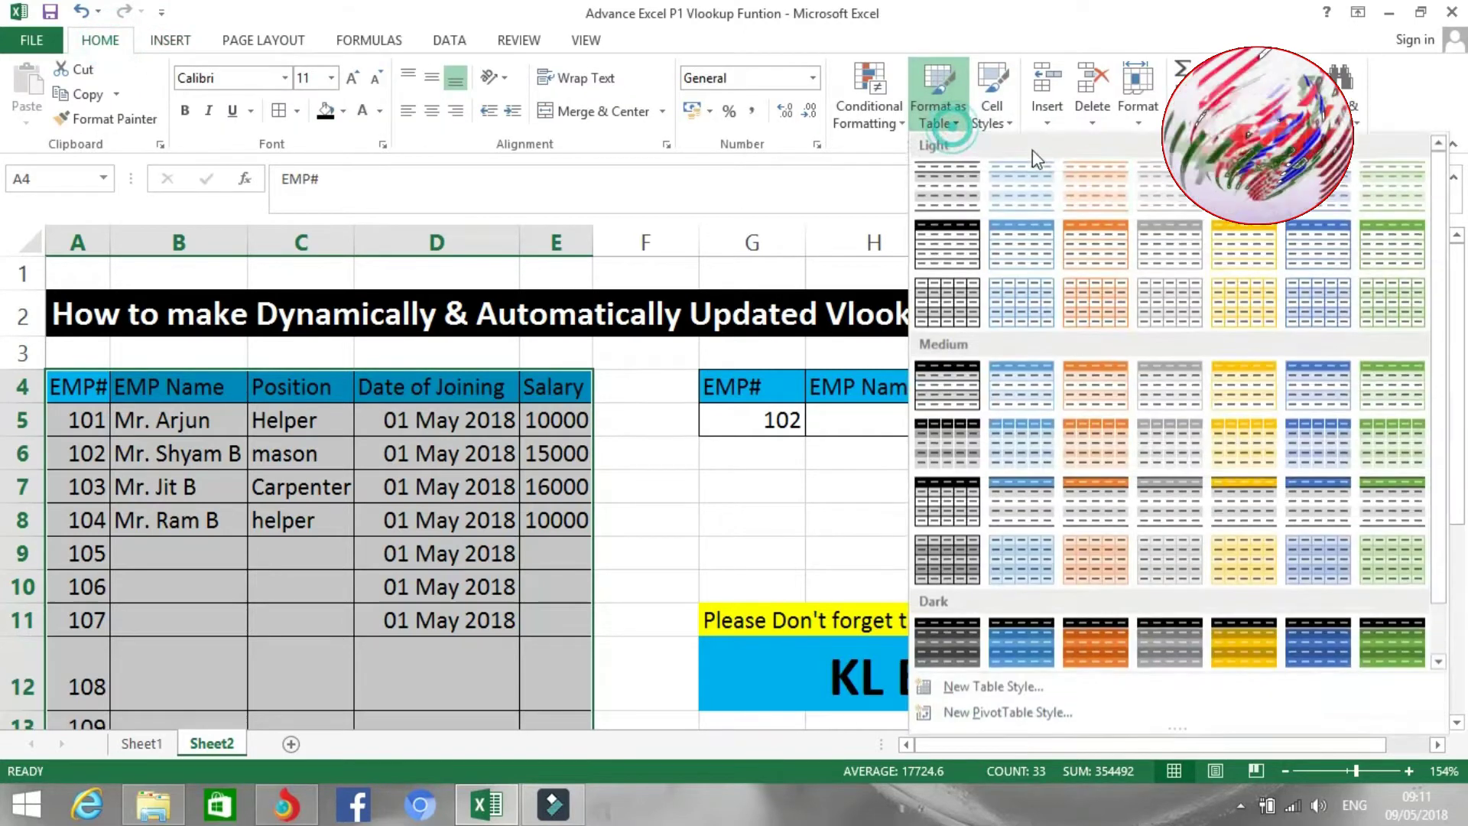
{"action": "left_click", "coordinate": [1023, 246]}
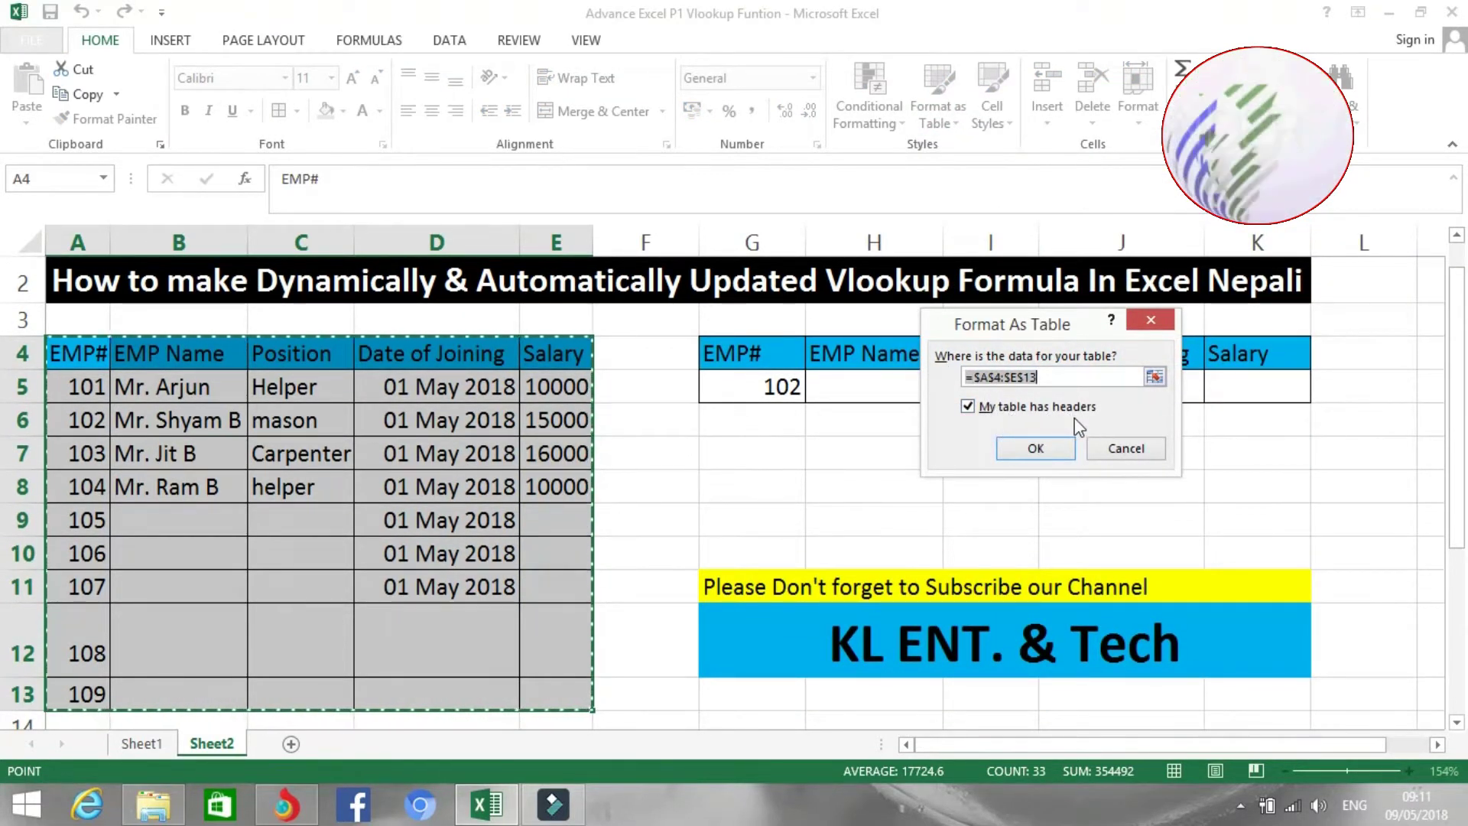
{"action": "left_click", "coordinate": [968, 406]}
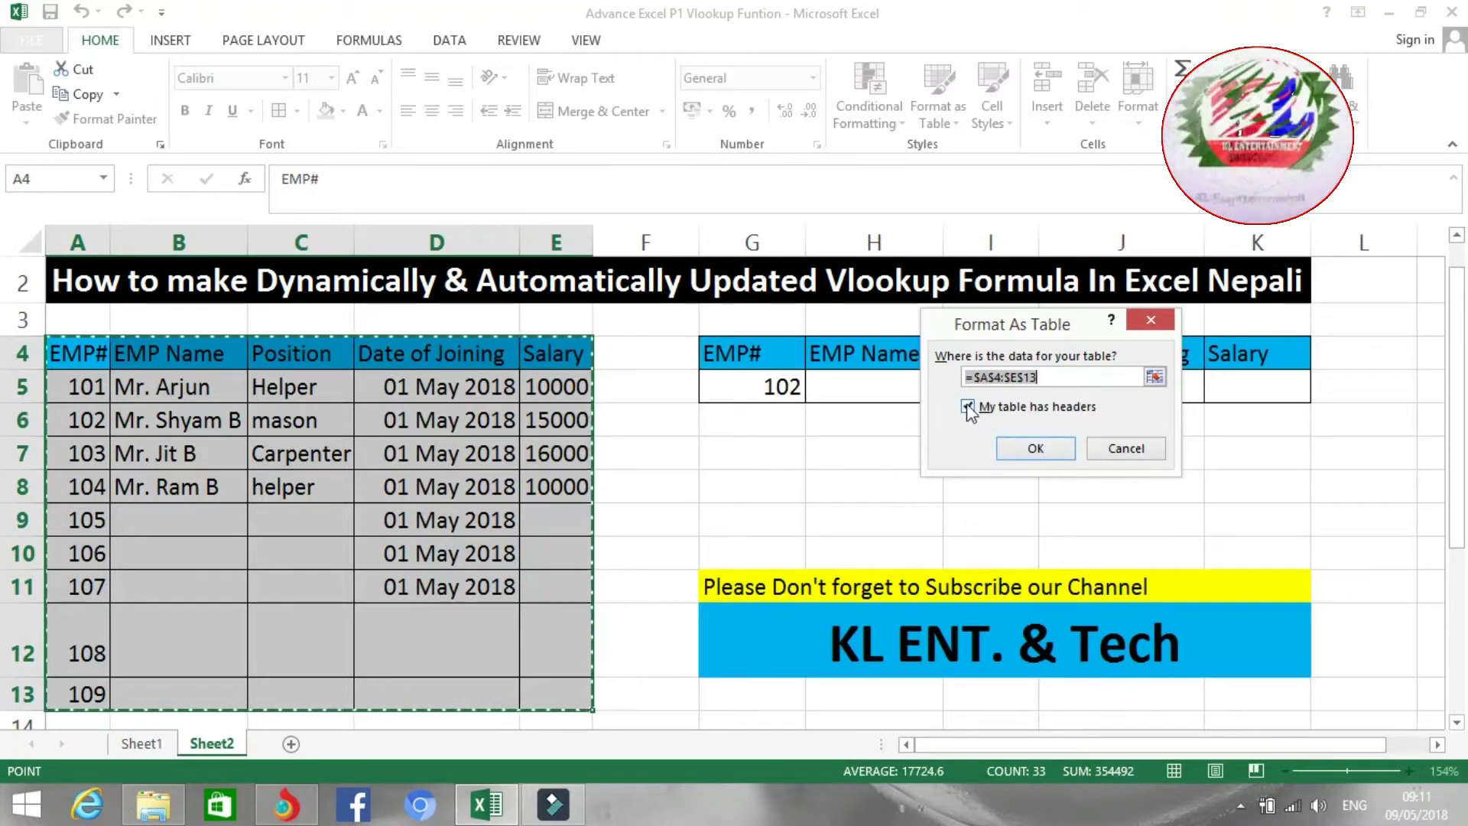
{"action": "left_click", "coordinate": [1029, 443]}
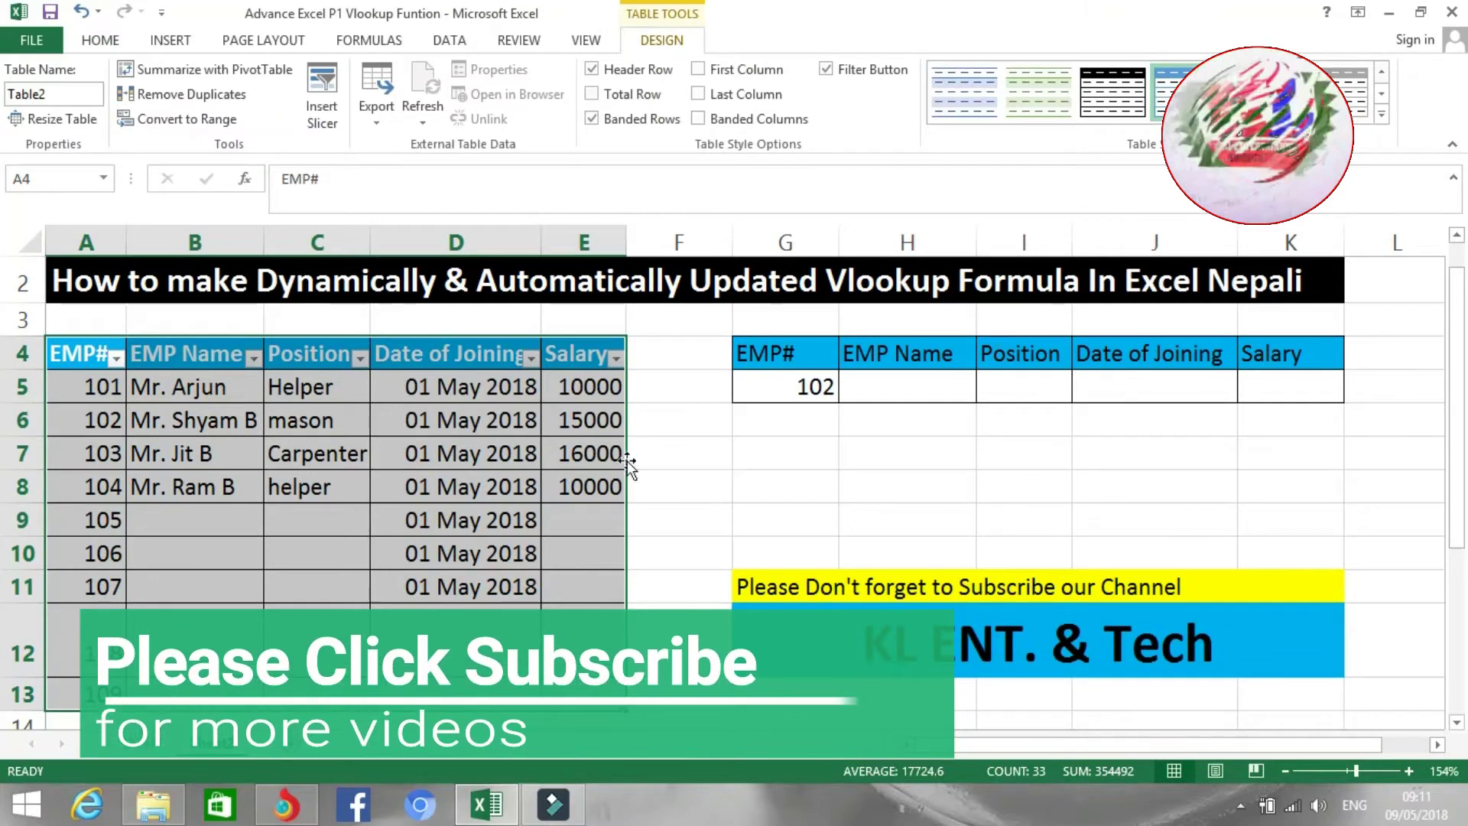
Step: Apply a yellow Medium table style to the new employee table
{"action": "left_click", "coordinate": [704, 458]}
{"action": "scroll", "coordinate": [645, 439], "scroll_direction": "down", "scroll_amount": 2}
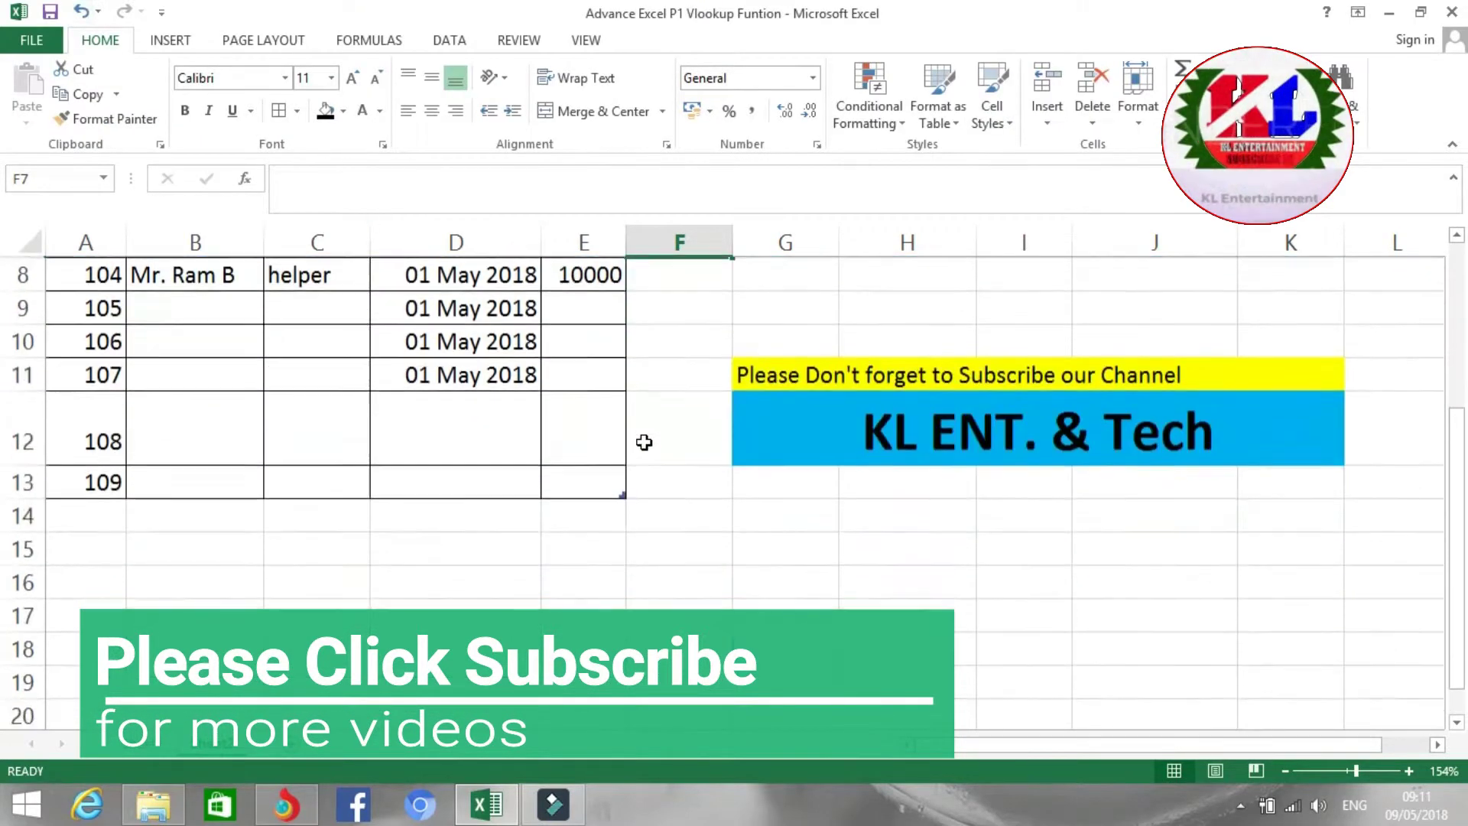
{"action": "scroll", "coordinate": [643, 456], "scroll_direction": "up", "scroll_amount": 2}
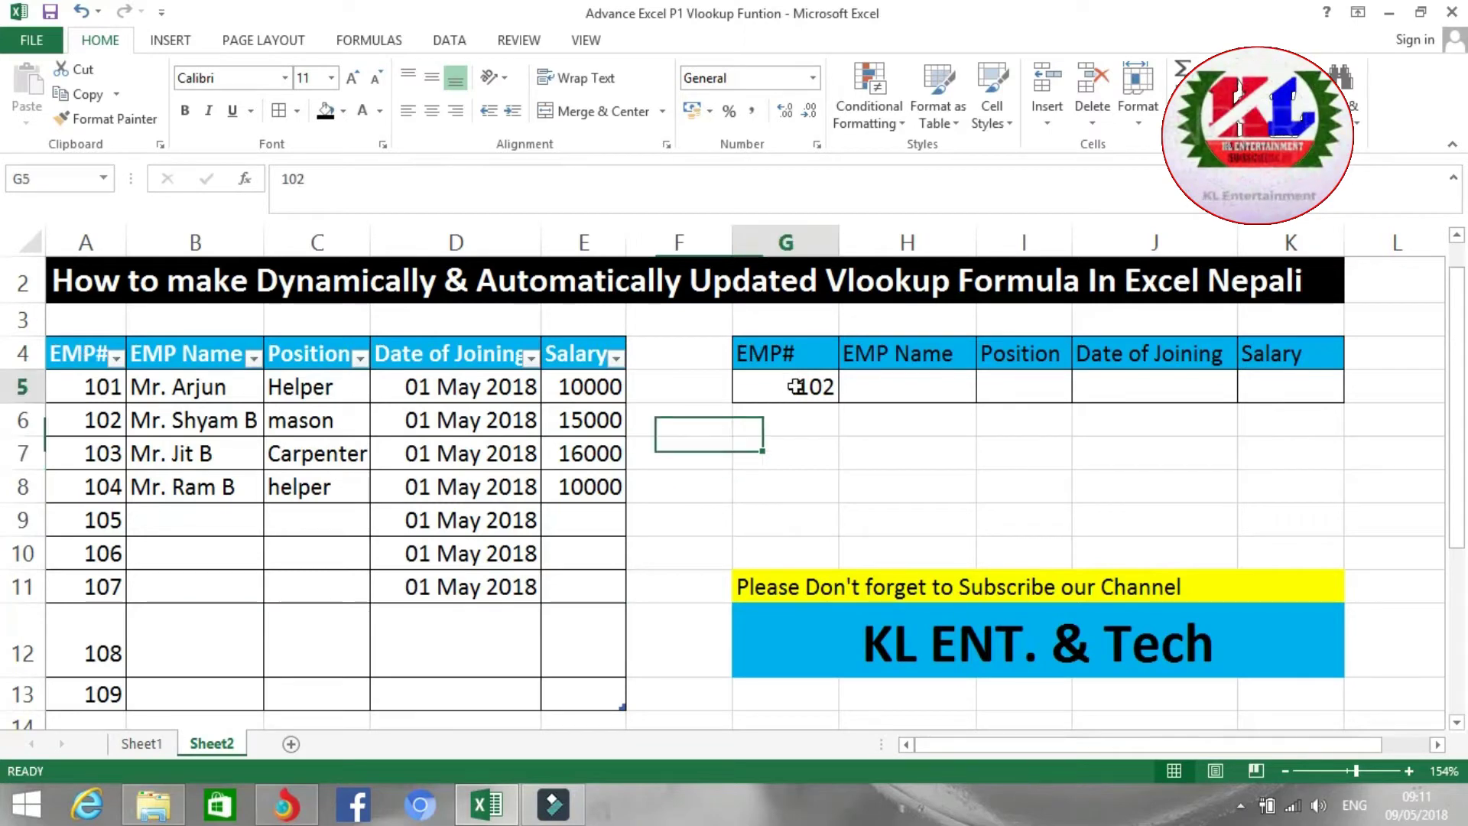
{"action": "mouse_move", "coordinate": [97, 354]}
{"action": "left_mouse_down"}
{"action": "mouse_move", "coordinate": [593, 649]}
{"action": "mouse_move", "coordinate": [616, 704]}
{"action": "left_mouse_up"}
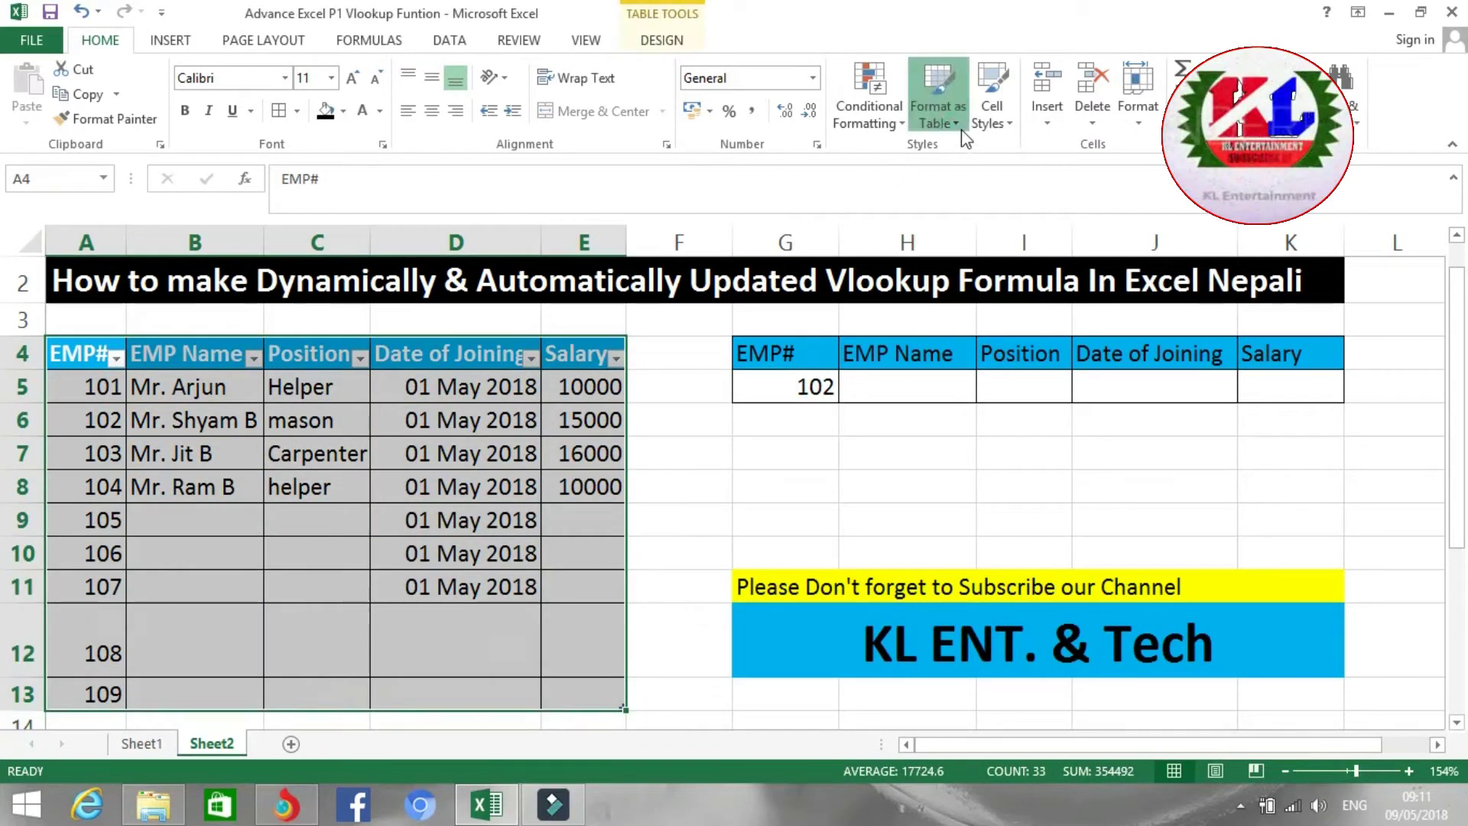
{"action": "left_click", "coordinate": [939, 107]}
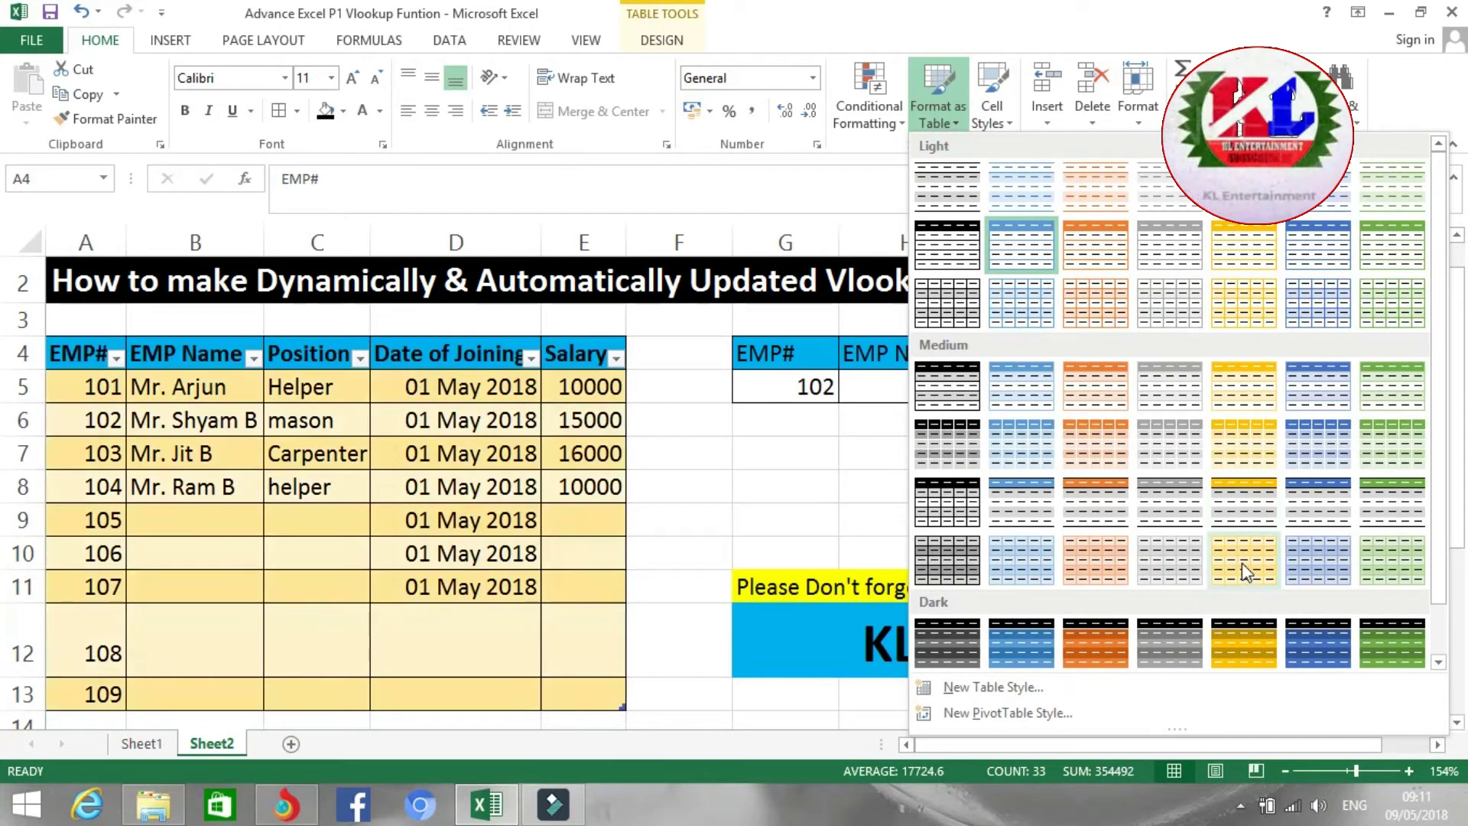
{"action": "left_click", "coordinate": [1245, 570]}
{"action": "left_click", "coordinate": [797, 481]}
Step: Select A14 below the table, then the EMP# lookup cell G5
{"action": "scroll", "coordinate": [796, 482], "scroll_direction": "down", "scroll_amount": 1}
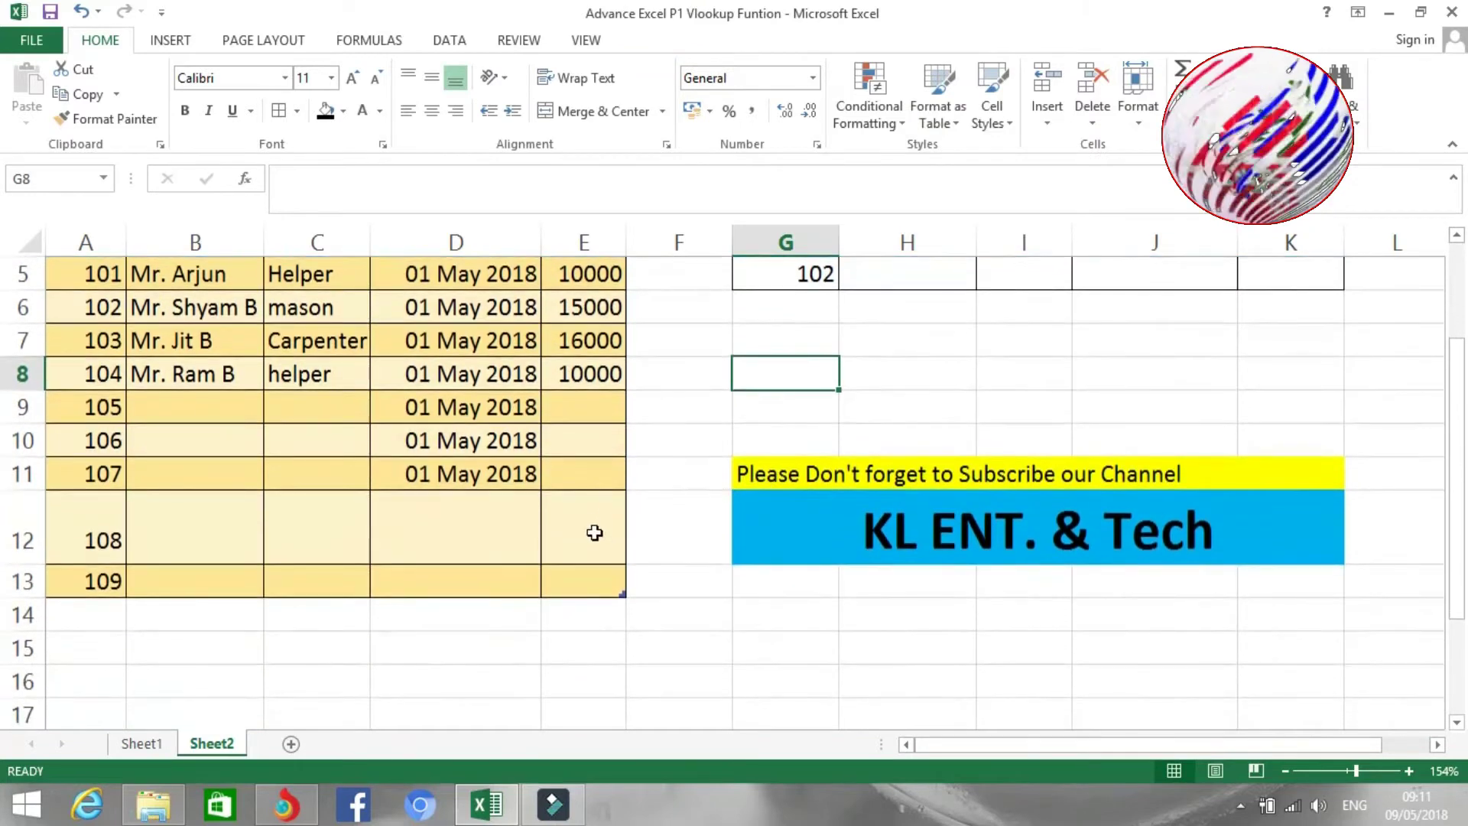
{"action": "left_click", "coordinate": [102, 614]}
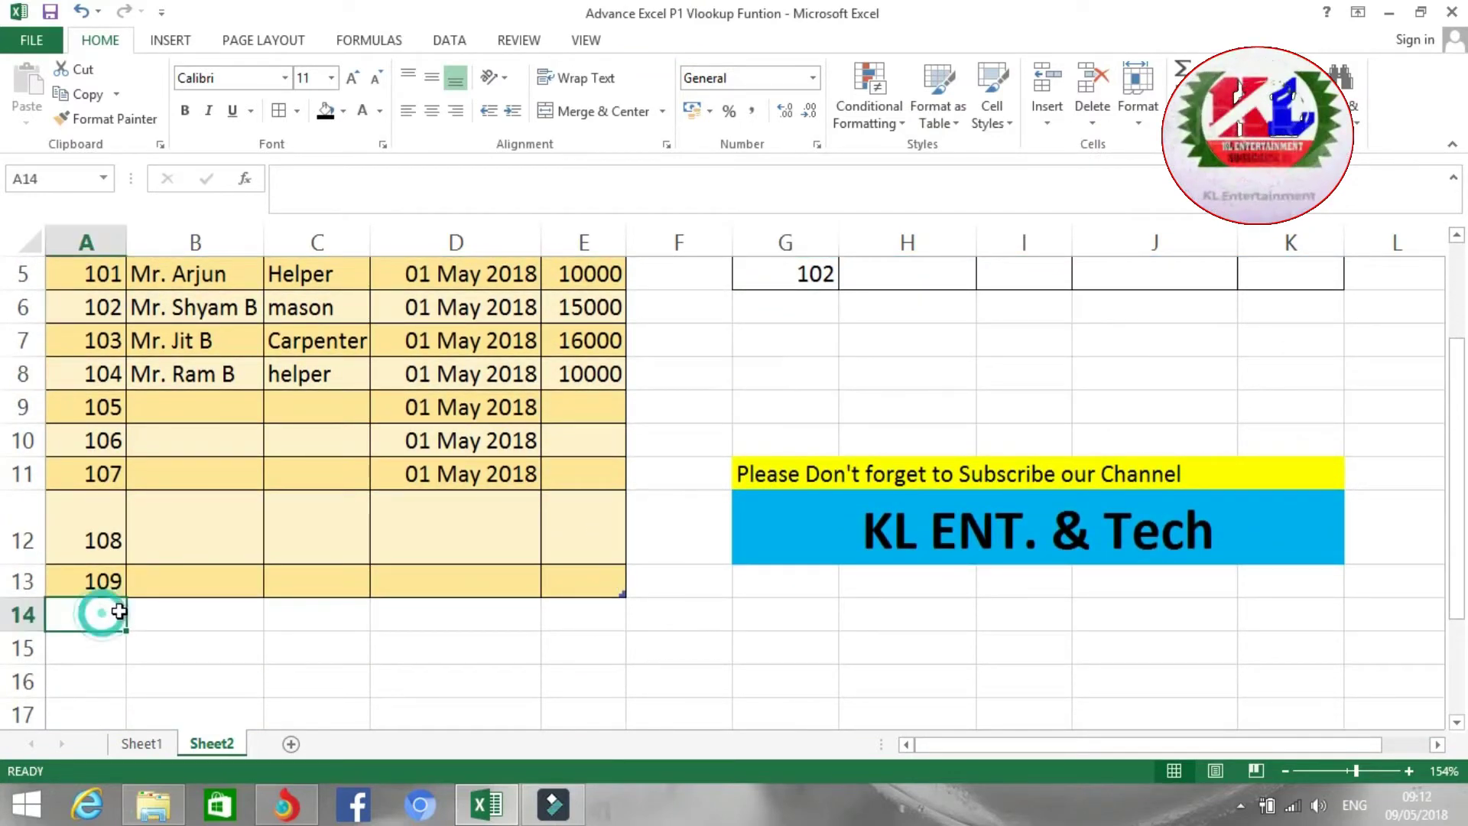
{"action": "scroll", "coordinate": [123, 609], "scroll_direction": "up", "scroll_amount": 1}
{"action": "scroll", "coordinate": [666, 436], "scroll_direction": "up", "scroll_amount": 1}
{"action": "left_click", "coordinate": [780, 417]}
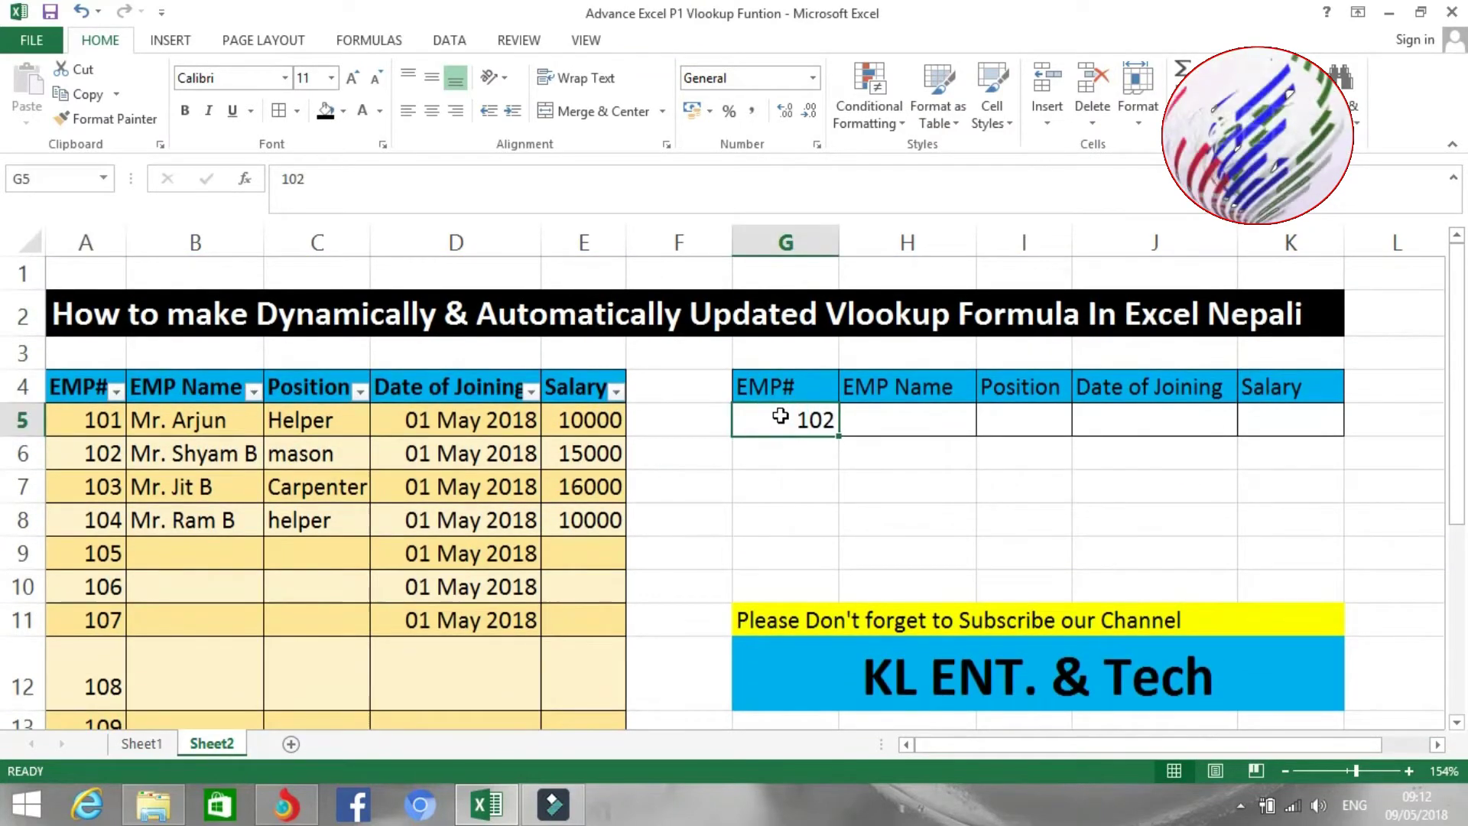
{"action": "scroll", "coordinate": [239, 476], "scroll_direction": "down", "scroll_amount": 3}
{"action": "scroll", "coordinate": [178, 468], "scroll_direction": "up", "scroll_amount": 1}
{"action": "scroll", "coordinate": [179, 468], "scroll_direction": "up", "scroll_amount": 2}
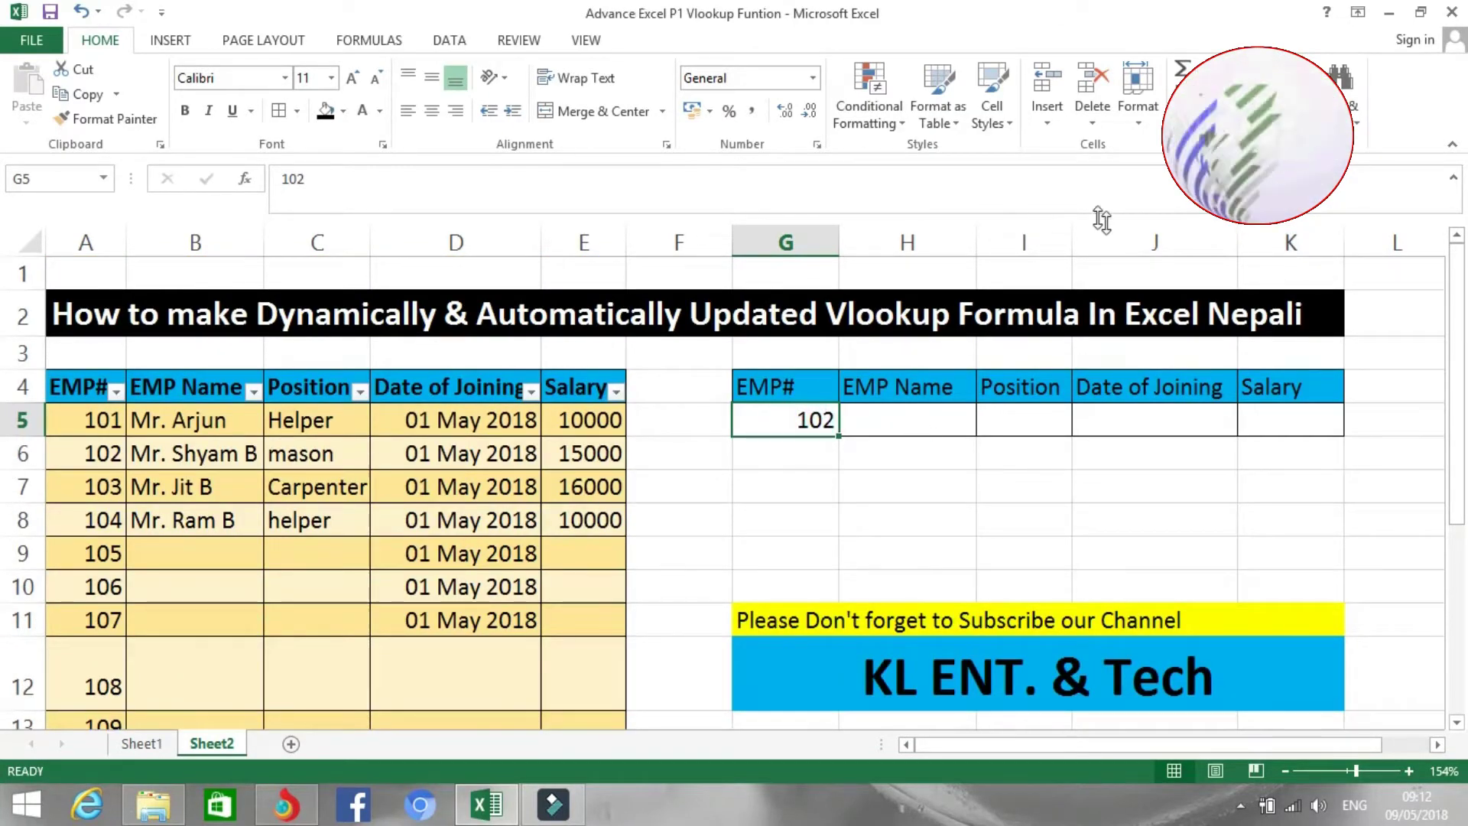
{"action": "left_click", "coordinate": [809, 419]}
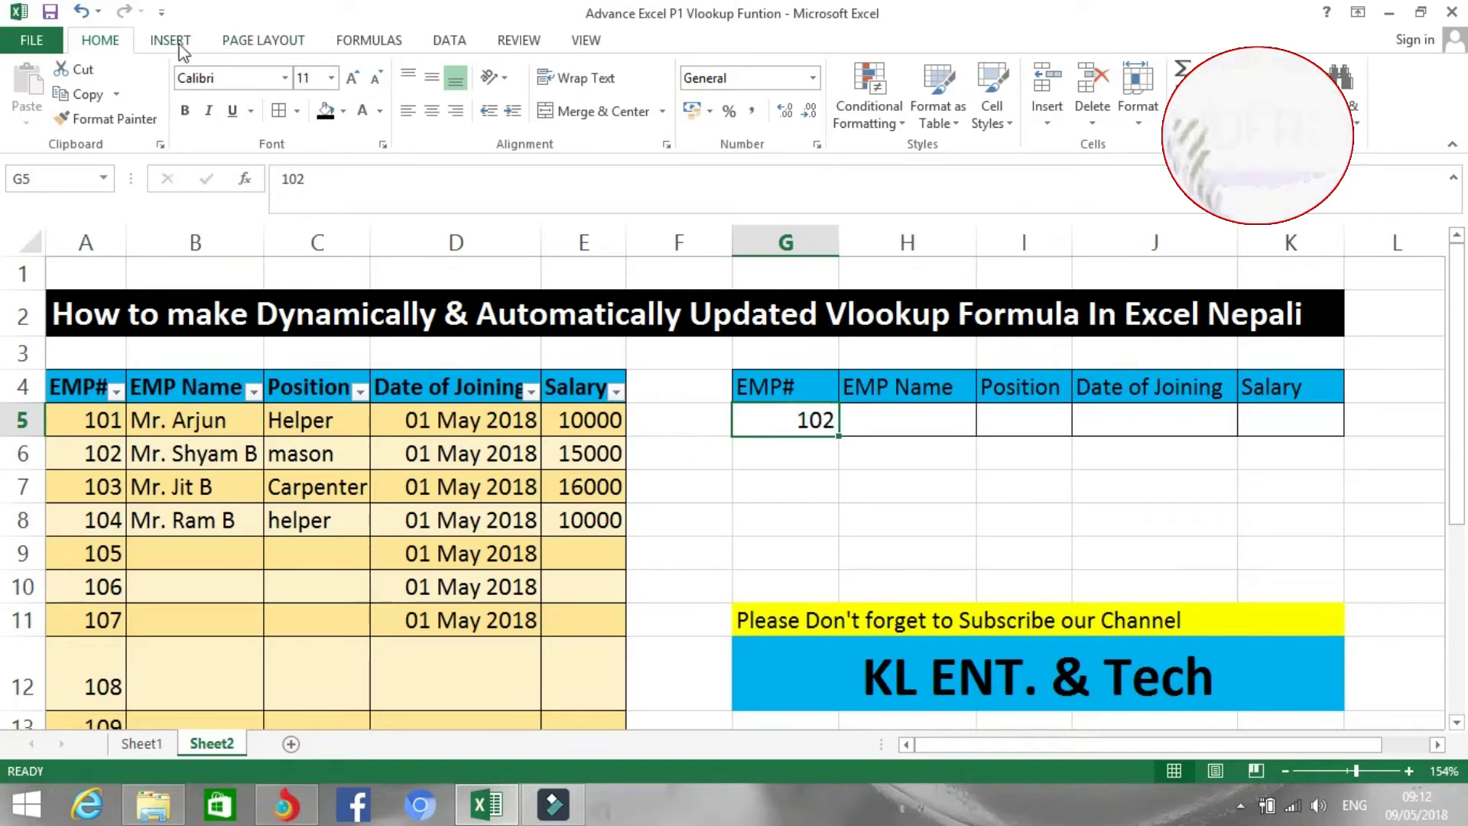
{"action": "left_click", "coordinate": [448, 41]}
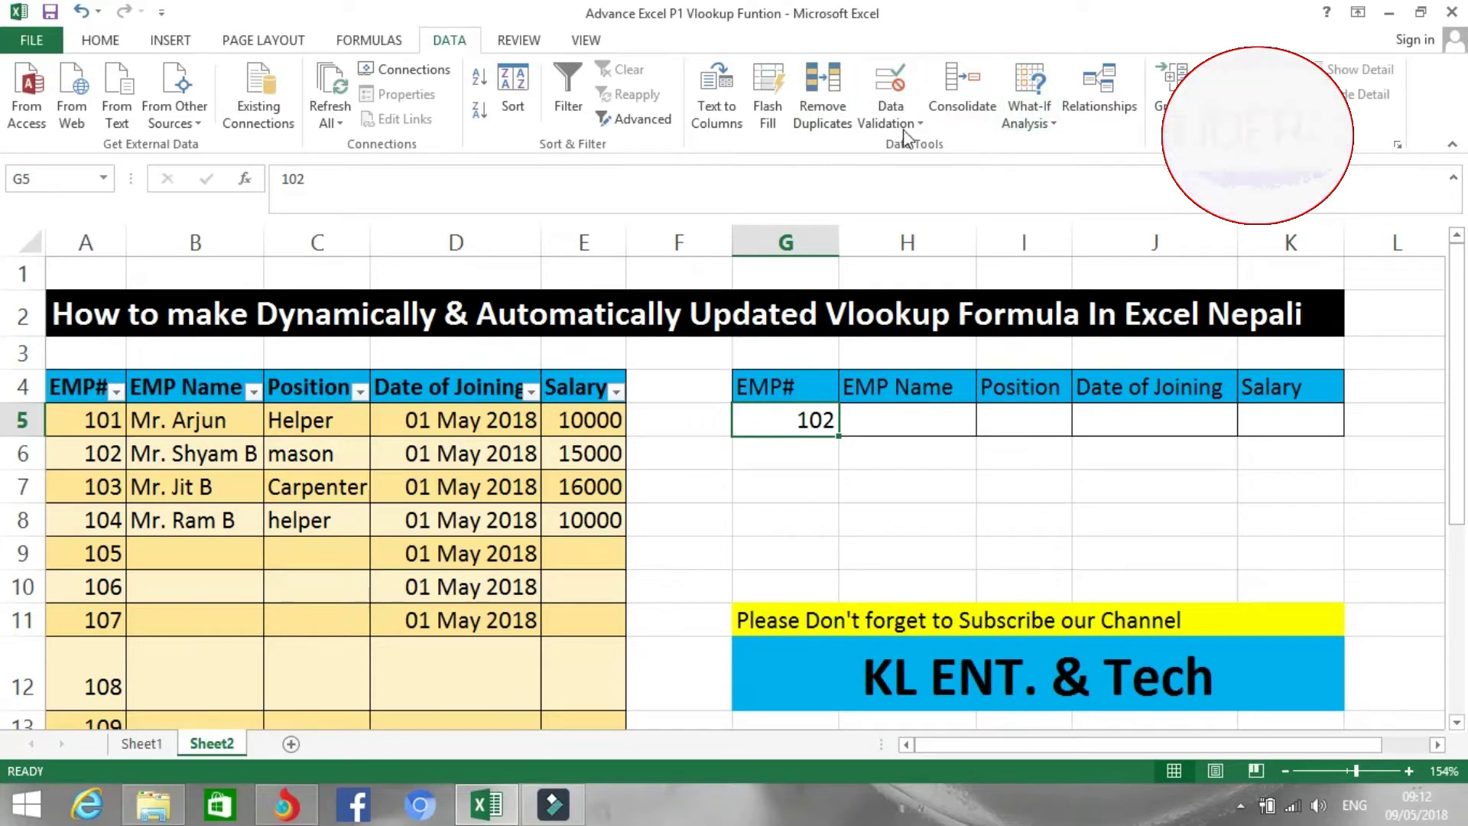
{"action": "left_click", "coordinate": [903, 101]}
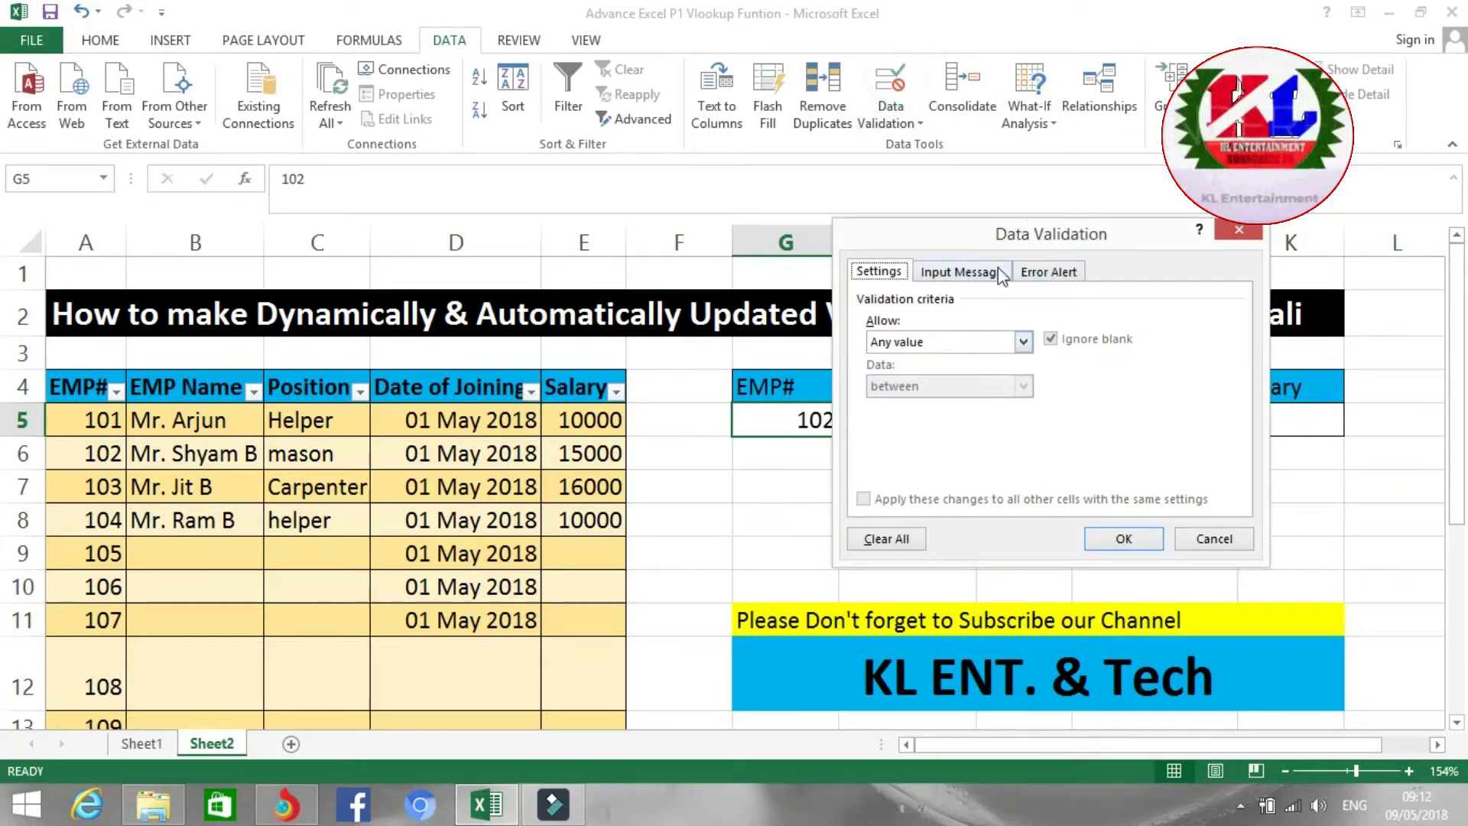
{"action": "left_click", "coordinate": [938, 341]}
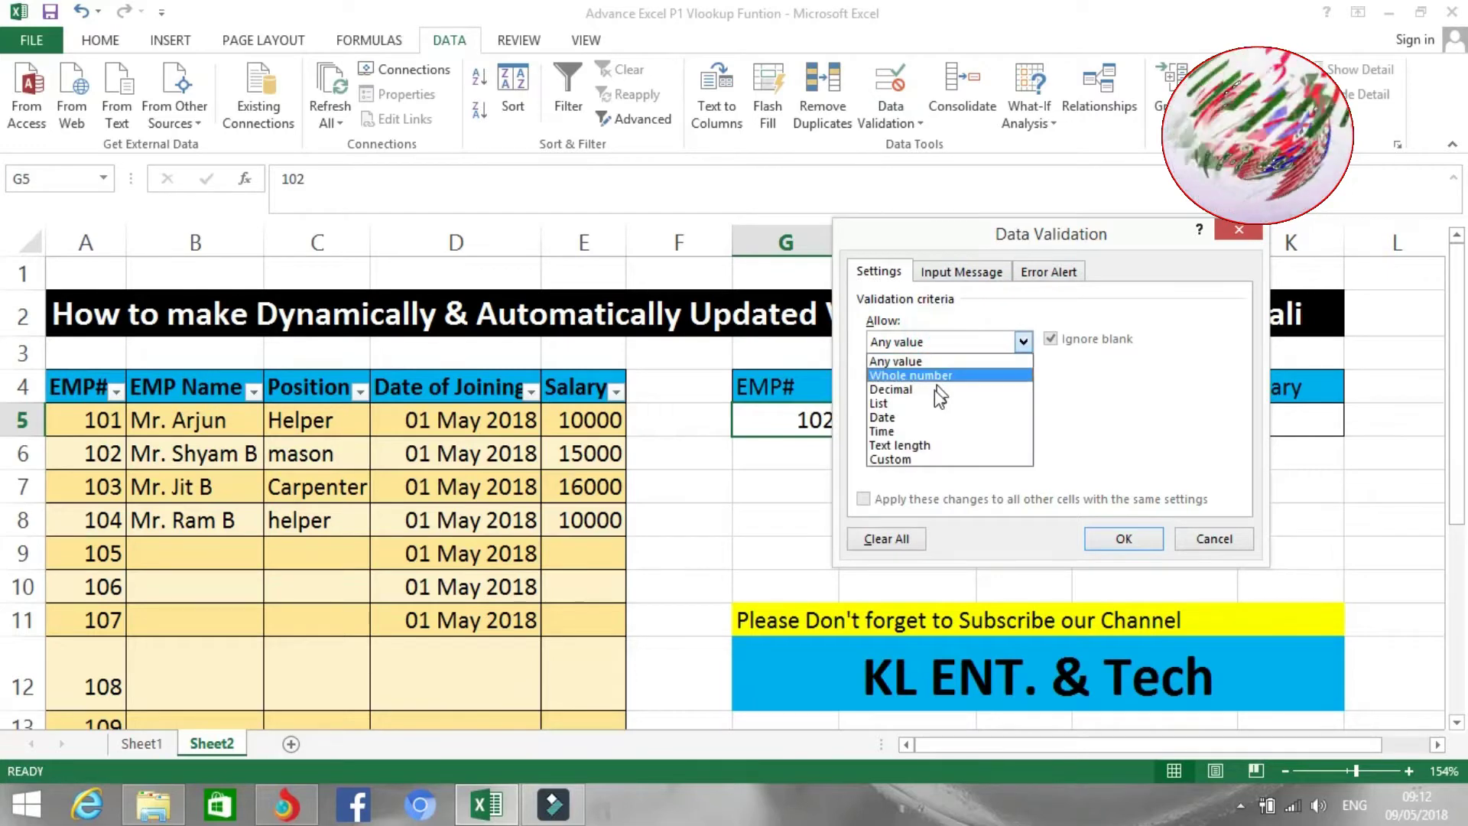
{"action": "left_click", "coordinate": [918, 403]}
{"action": "left_click", "coordinate": [901, 426]}
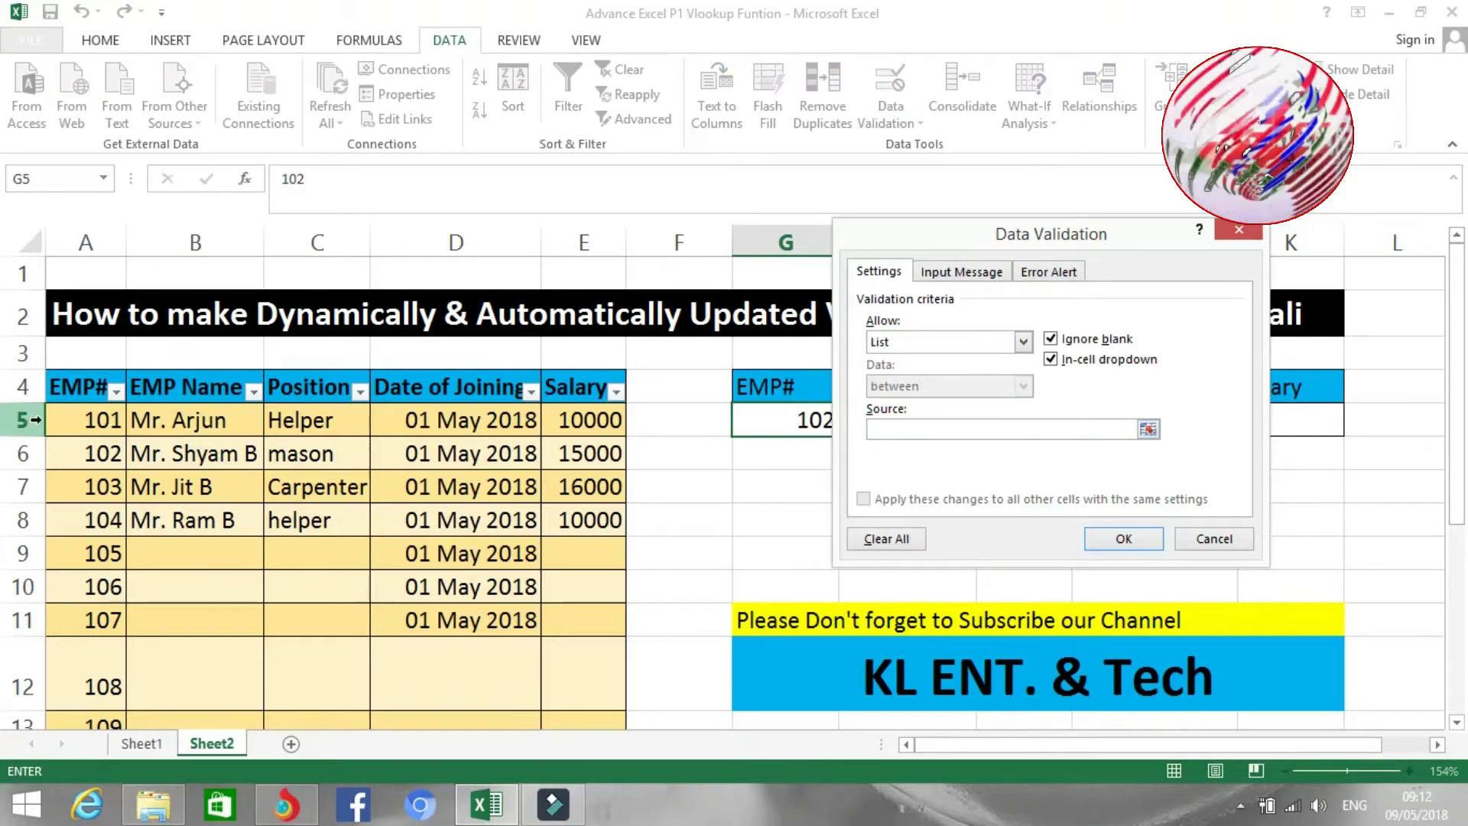
{"action": "left_click_drag", "start_coordinate": [81, 419], "coordinate": [102, 652]}
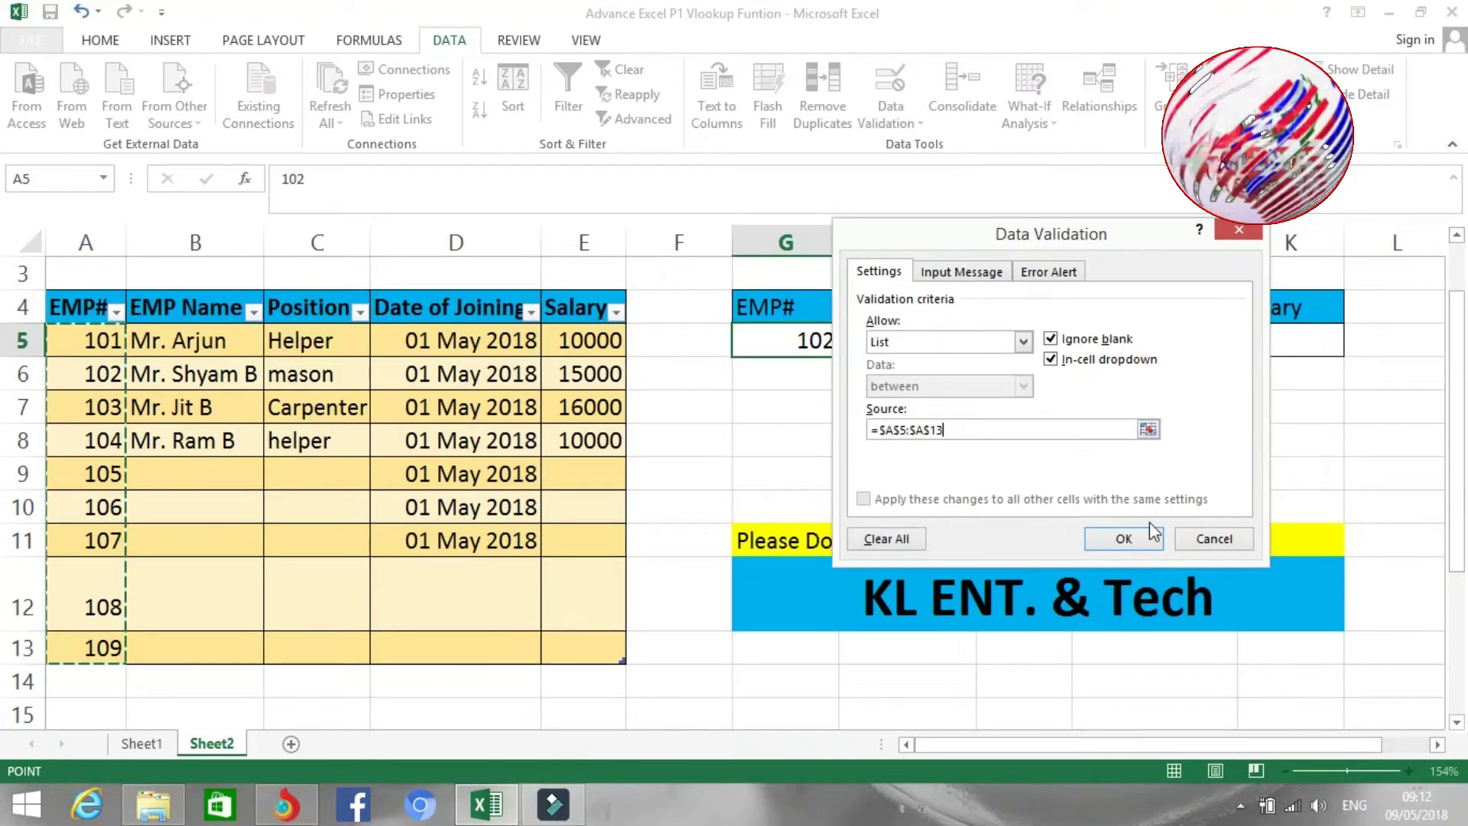
{"action": "left_click", "coordinate": [1123, 539]}
{"action": "left_click", "coordinate": [804, 379]}
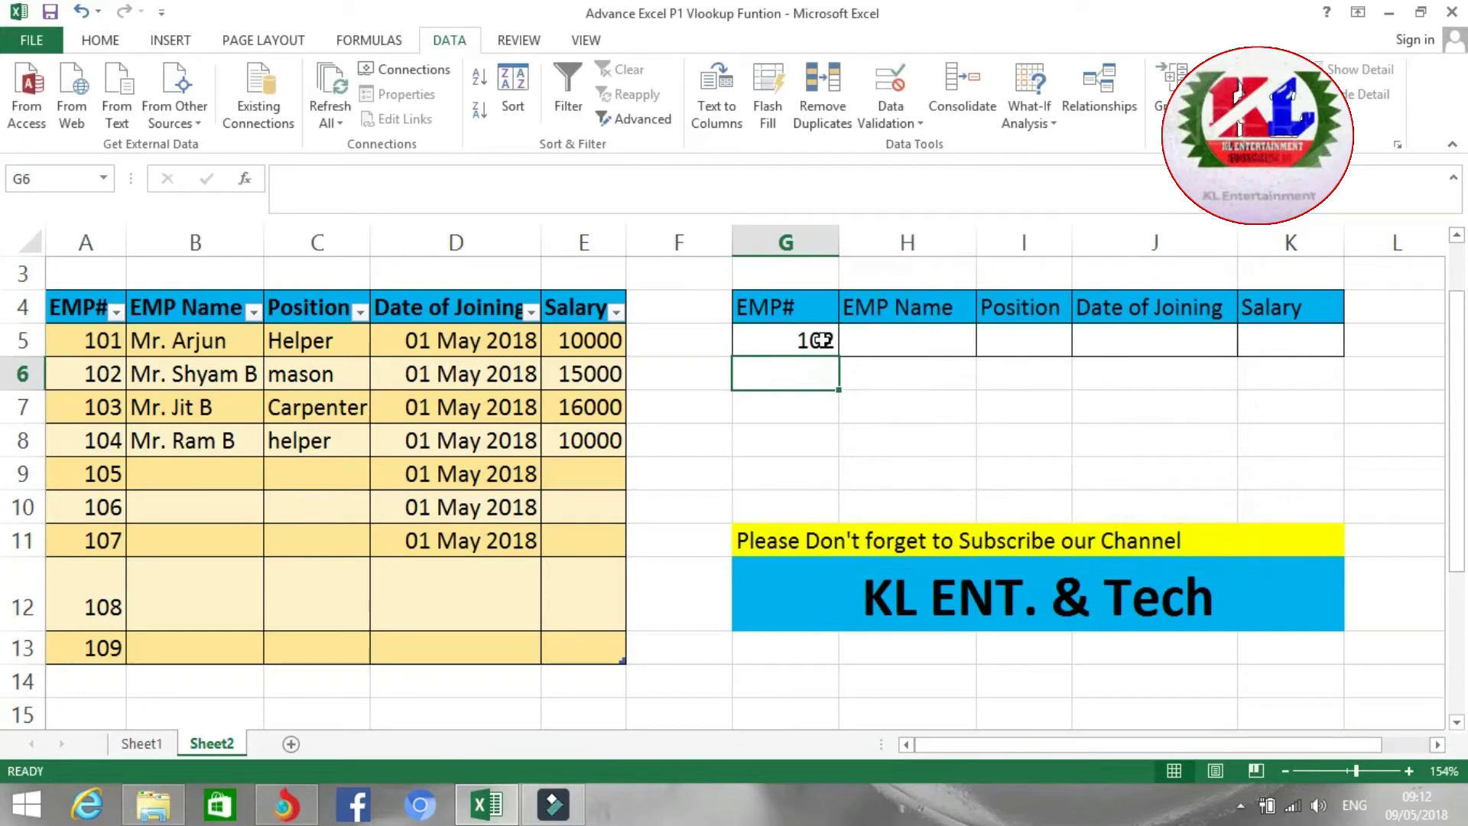
{"action": "left_click", "coordinate": [810, 341]}
{"action": "left_click", "coordinate": [849, 346]}
{"action": "scroll", "coordinate": [832, 429], "scroll_direction": "down", "scroll_amount": 1}
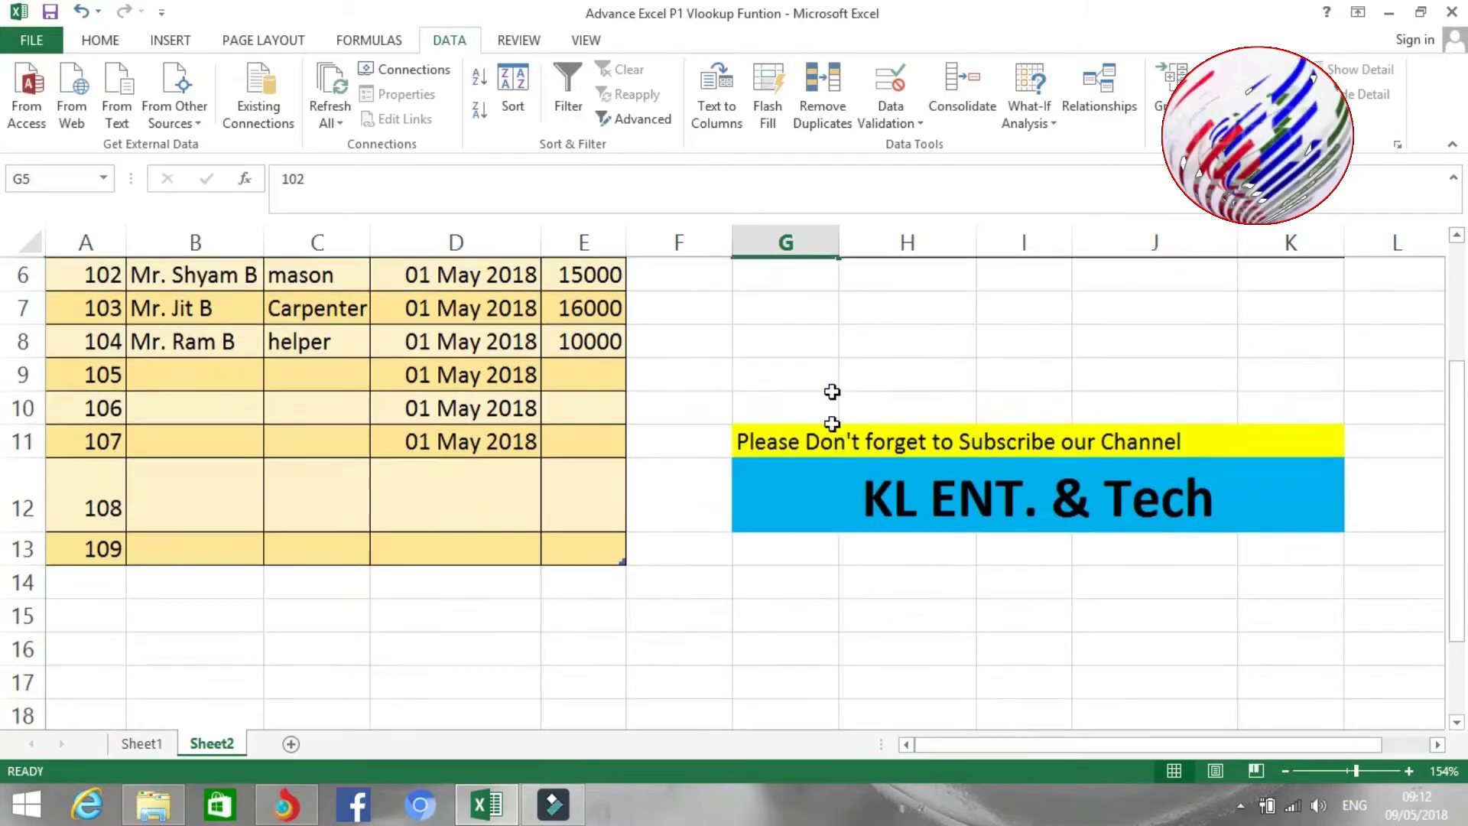
{"action": "scroll", "coordinate": [832, 393], "scroll_direction": "up", "scroll_amount": 2}
{"action": "left_click", "coordinate": [801, 419]}
{"action": "left_click", "coordinate": [847, 423]}
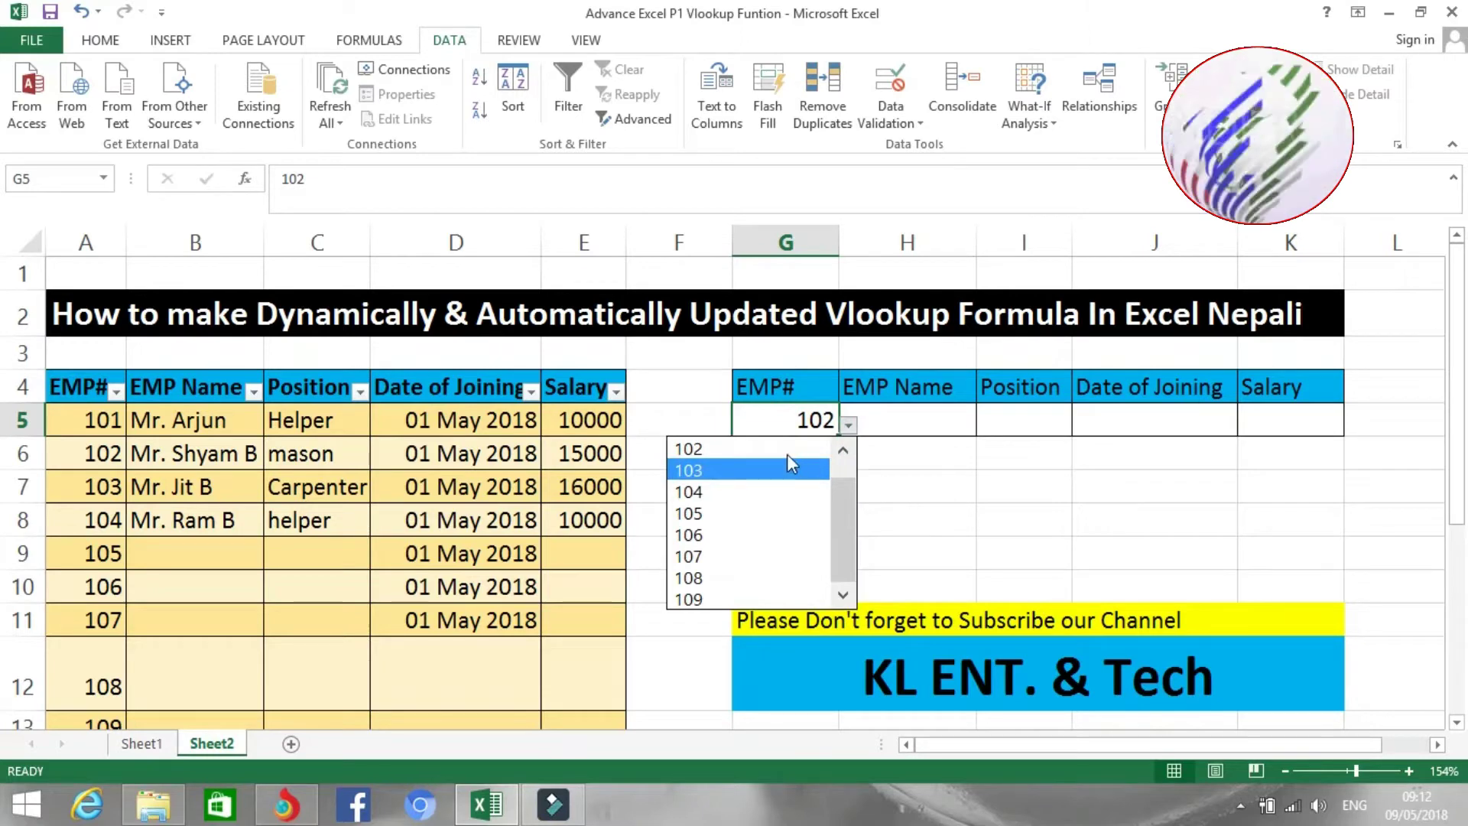
{"action": "left_click", "coordinate": [956, 482]}
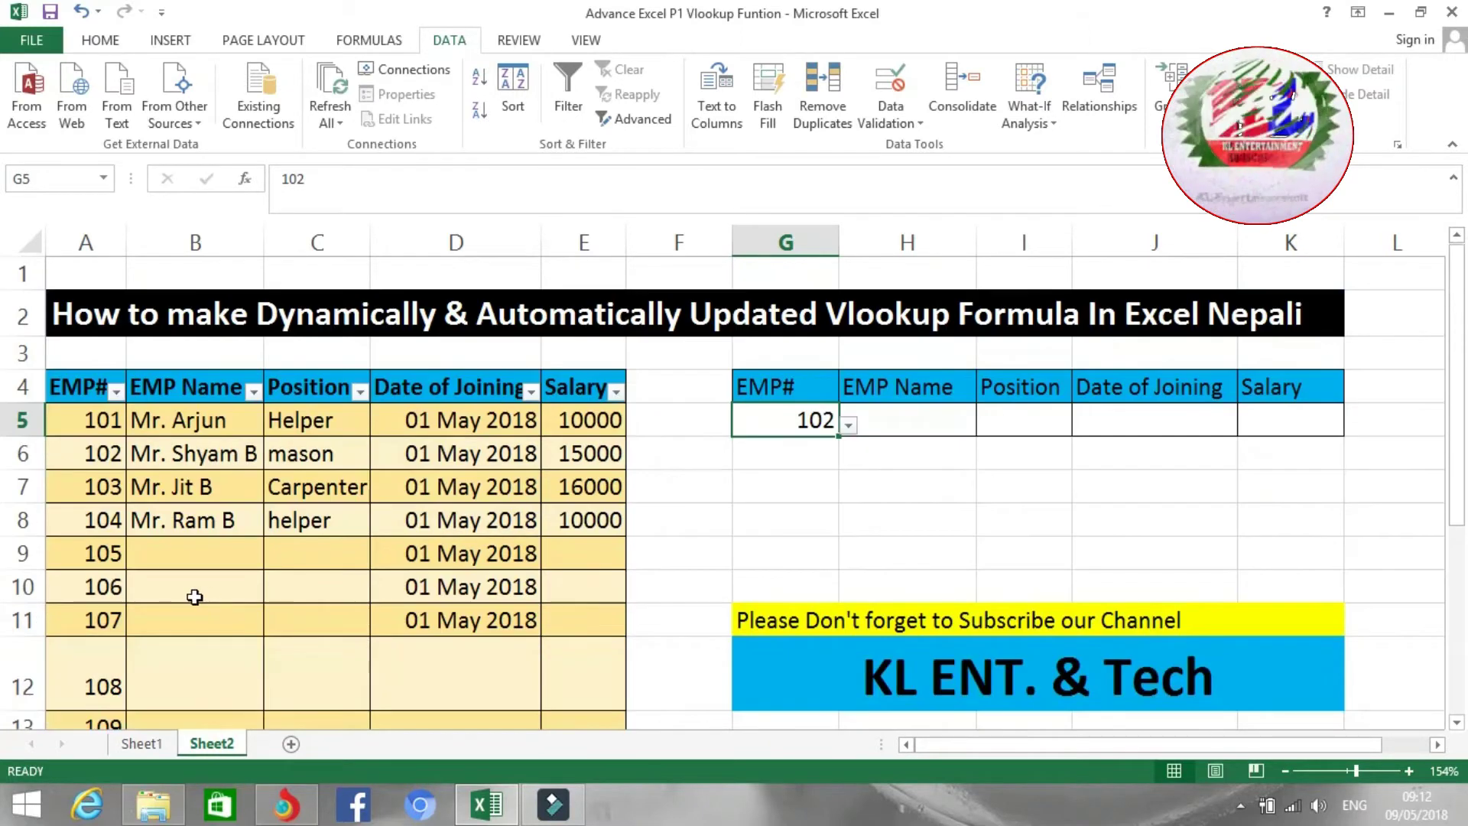
{"action": "scroll", "coordinate": [188, 621], "scroll_direction": "down", "scroll_amount": 4}
Step: Add EMP# 110 in A14, extending the employee table to row 14
{"action": "left_click", "coordinate": [109, 312]}
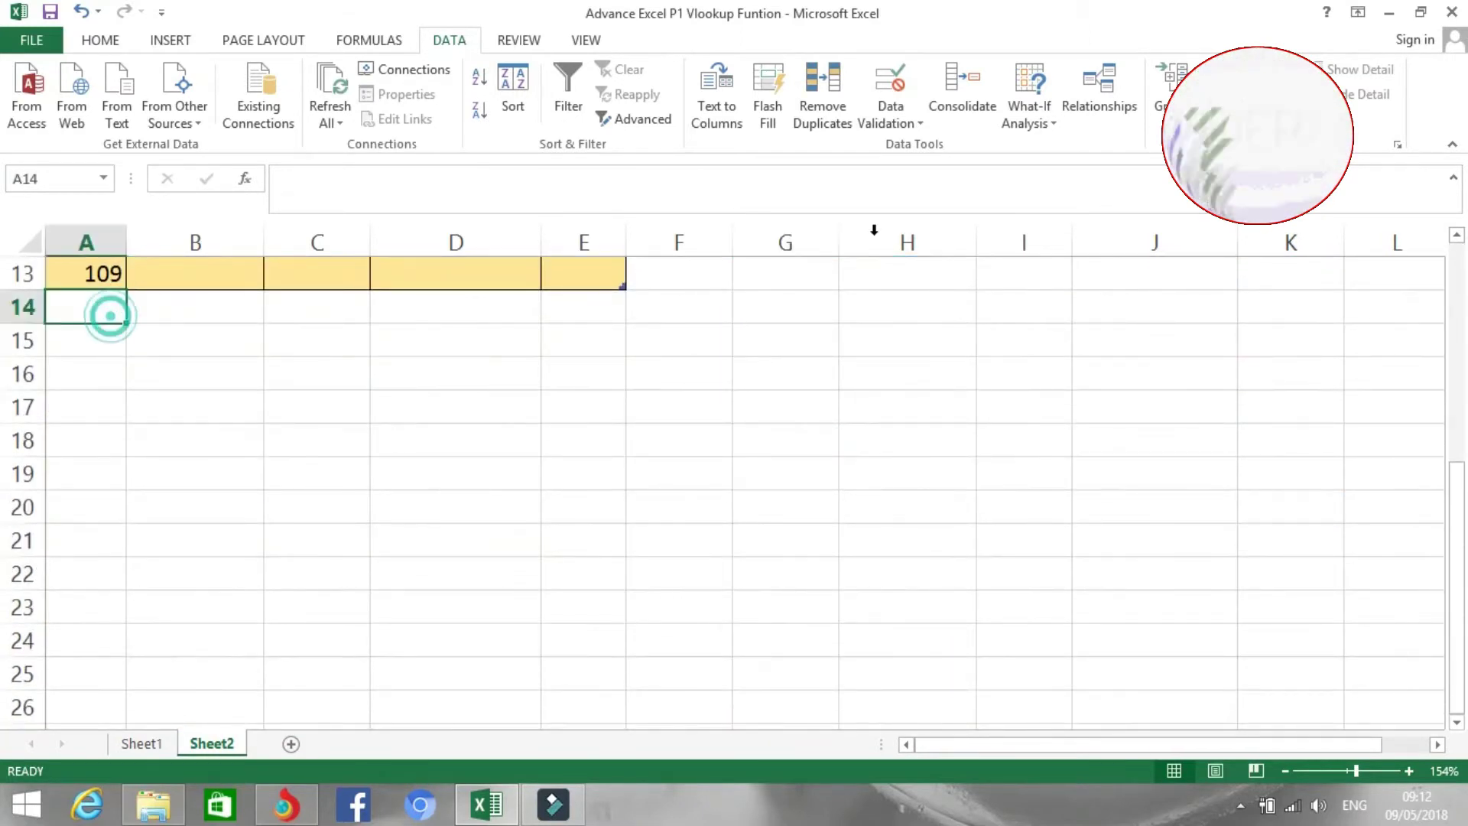
{"action": "type", "text": "110"}
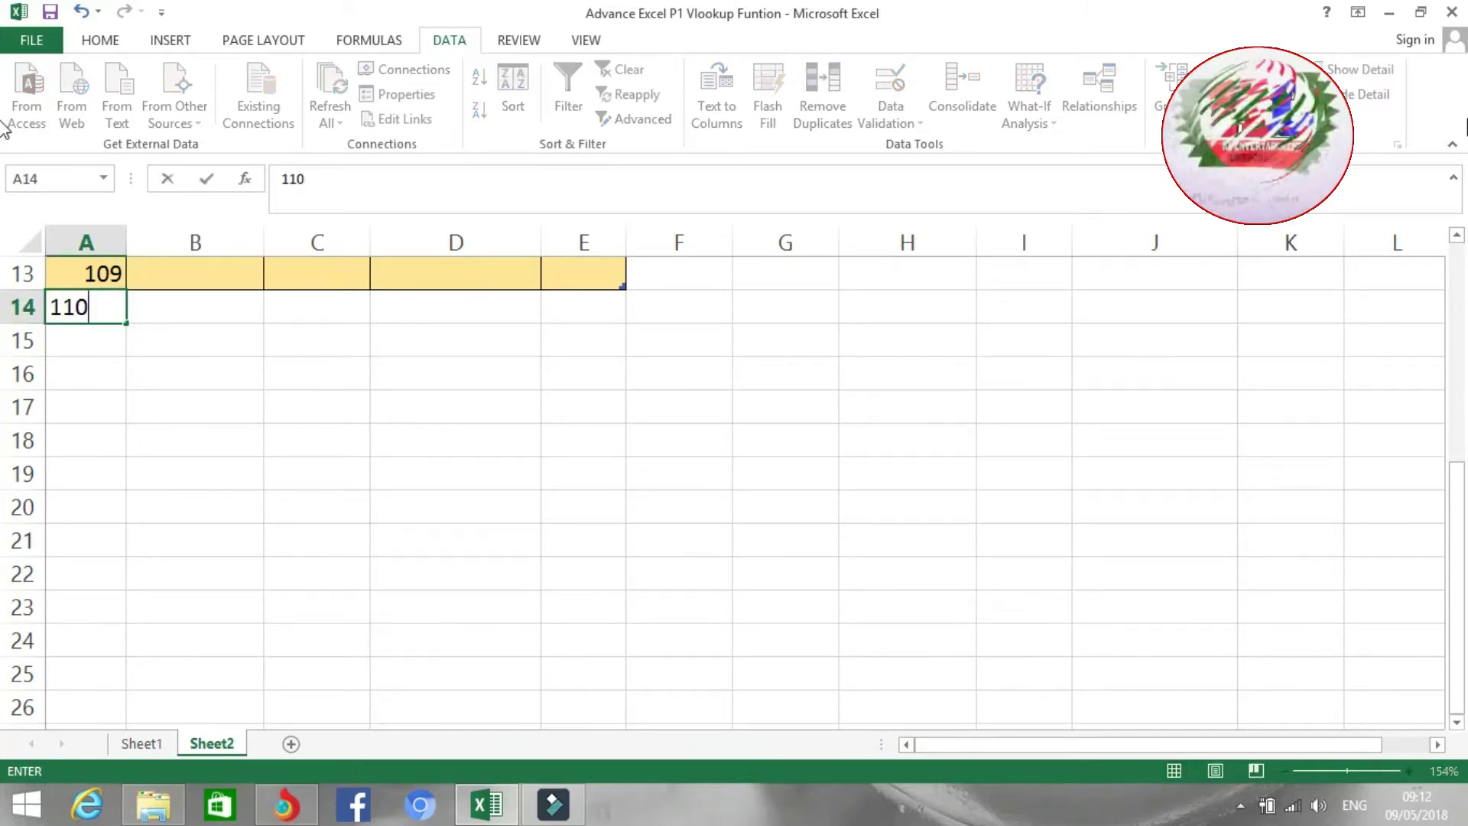
{"action": "key", "text": "Return"}
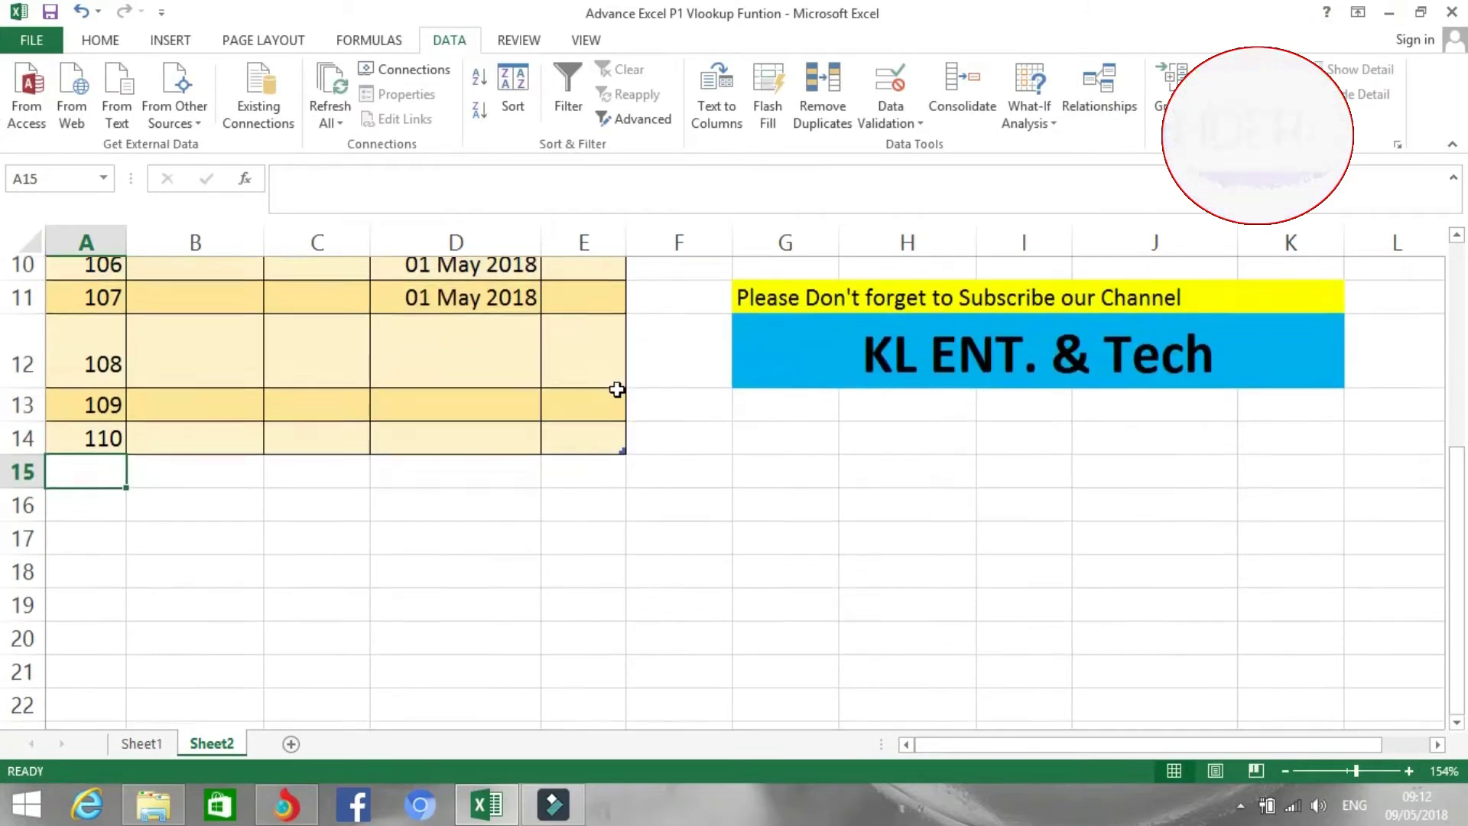
{"action": "scroll", "coordinate": [616, 390], "scroll_direction": "up", "scroll_amount": 1}
{"action": "scroll", "coordinate": [547, 461], "scroll_direction": "up", "scroll_amount": 3}
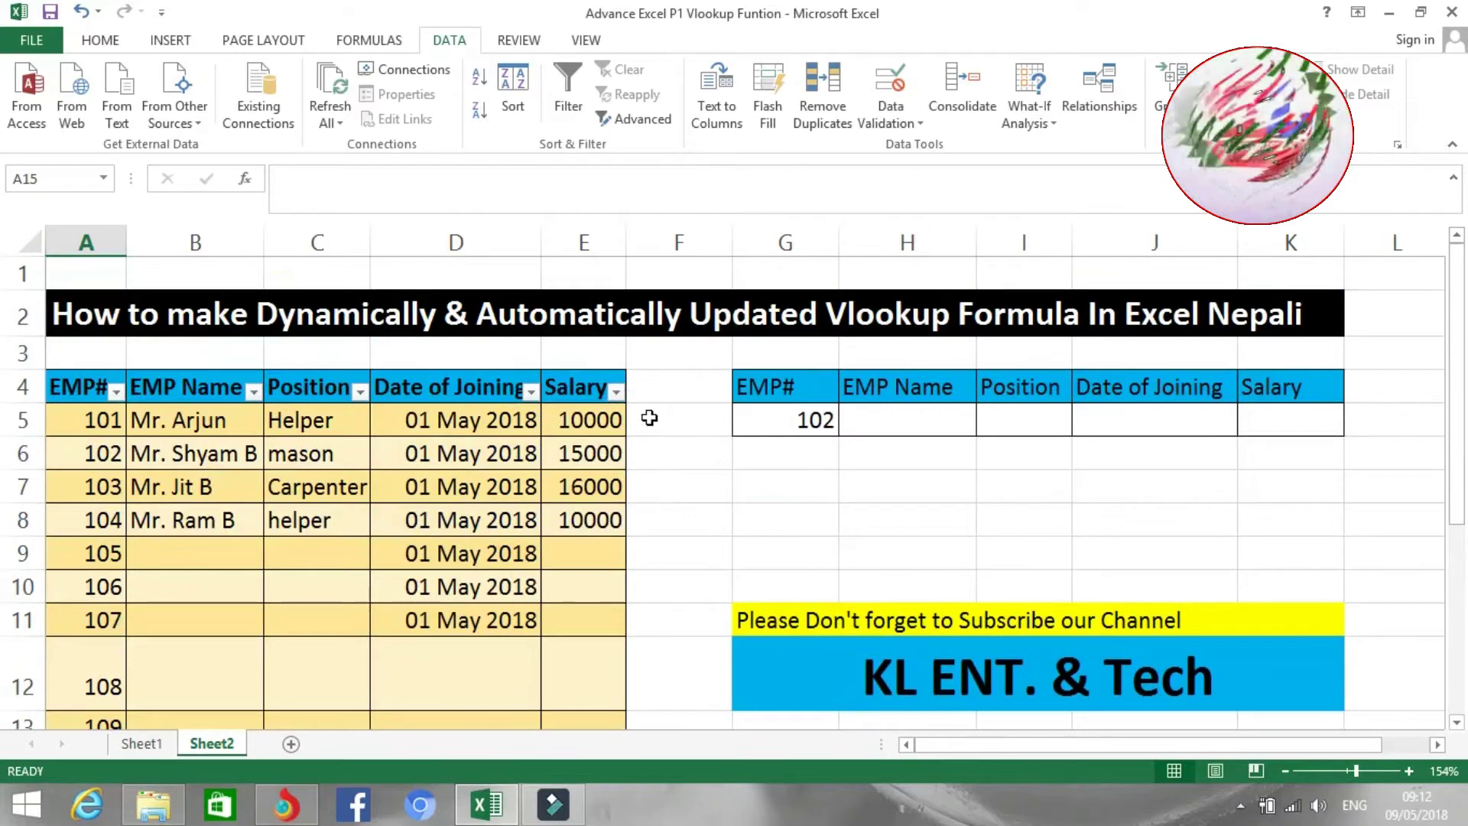
Step: Test an entry 'uu' in F4 beside Salary, then undo the expansion and clear it
{"action": "left_click", "coordinate": [660, 394]}
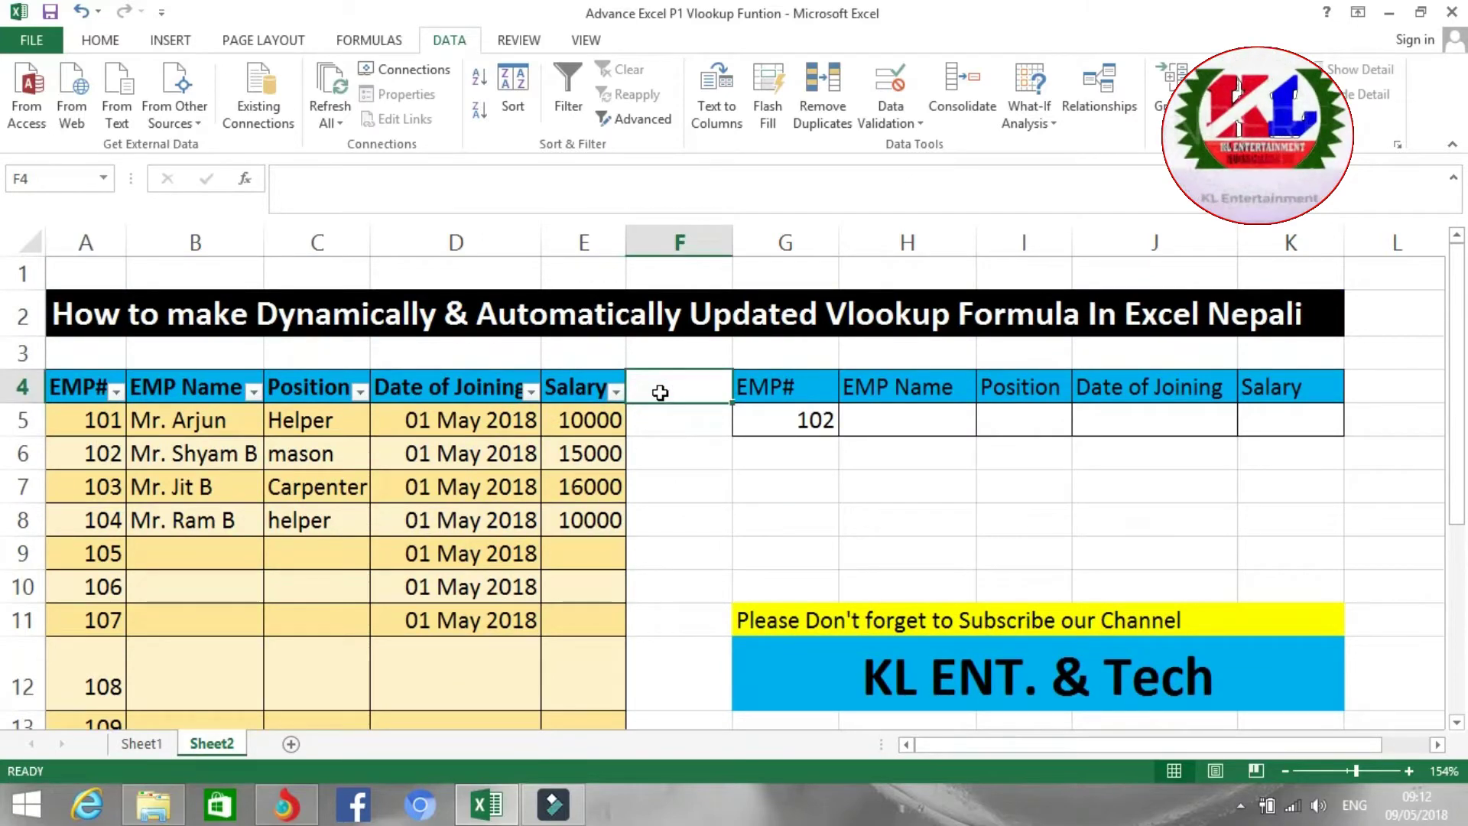
{"action": "type", "text": "uu"}
{"action": "key", "text": "Return"}
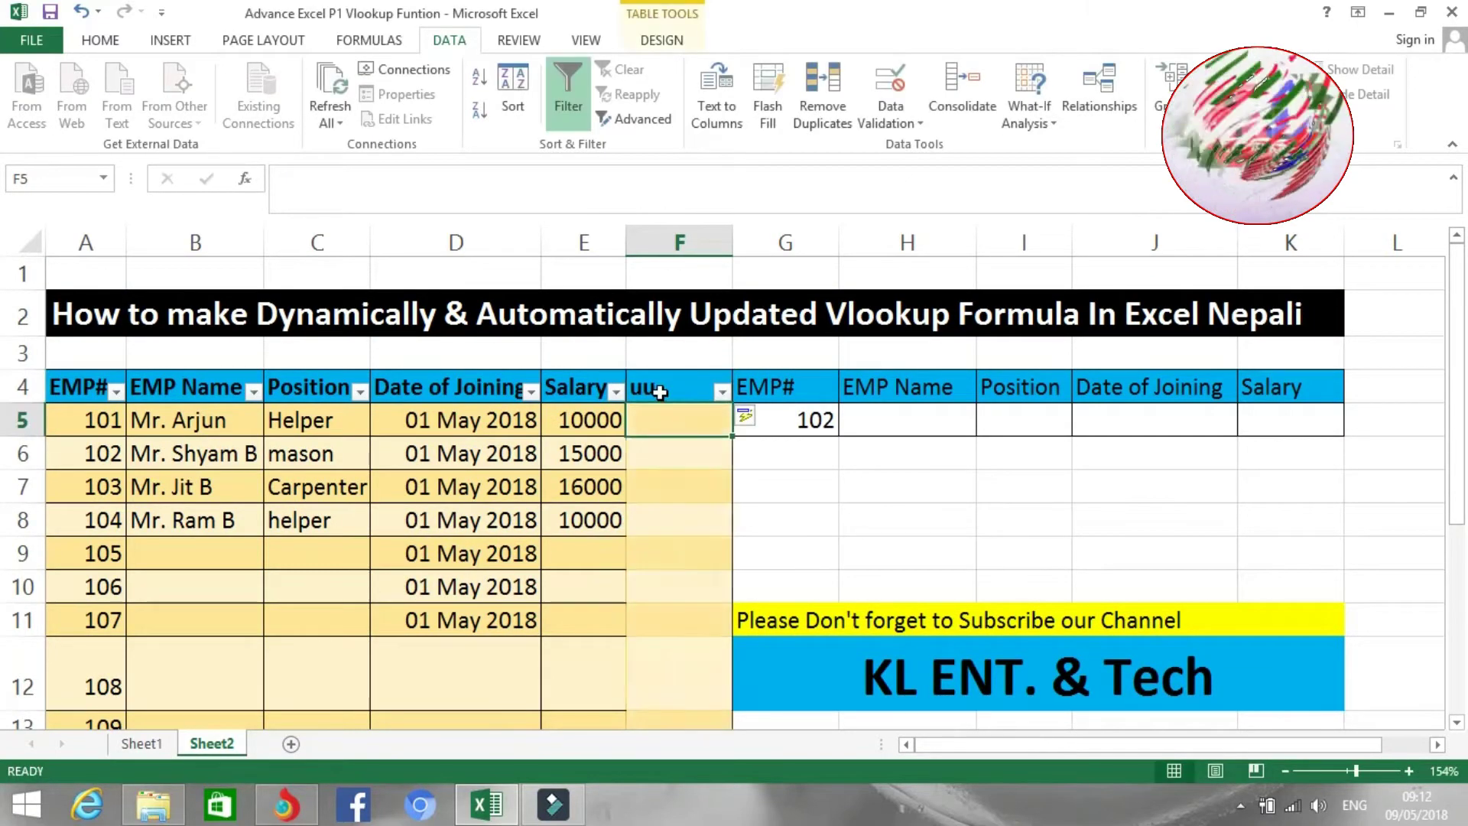
{"action": "key", "text": "ctrl+z"}
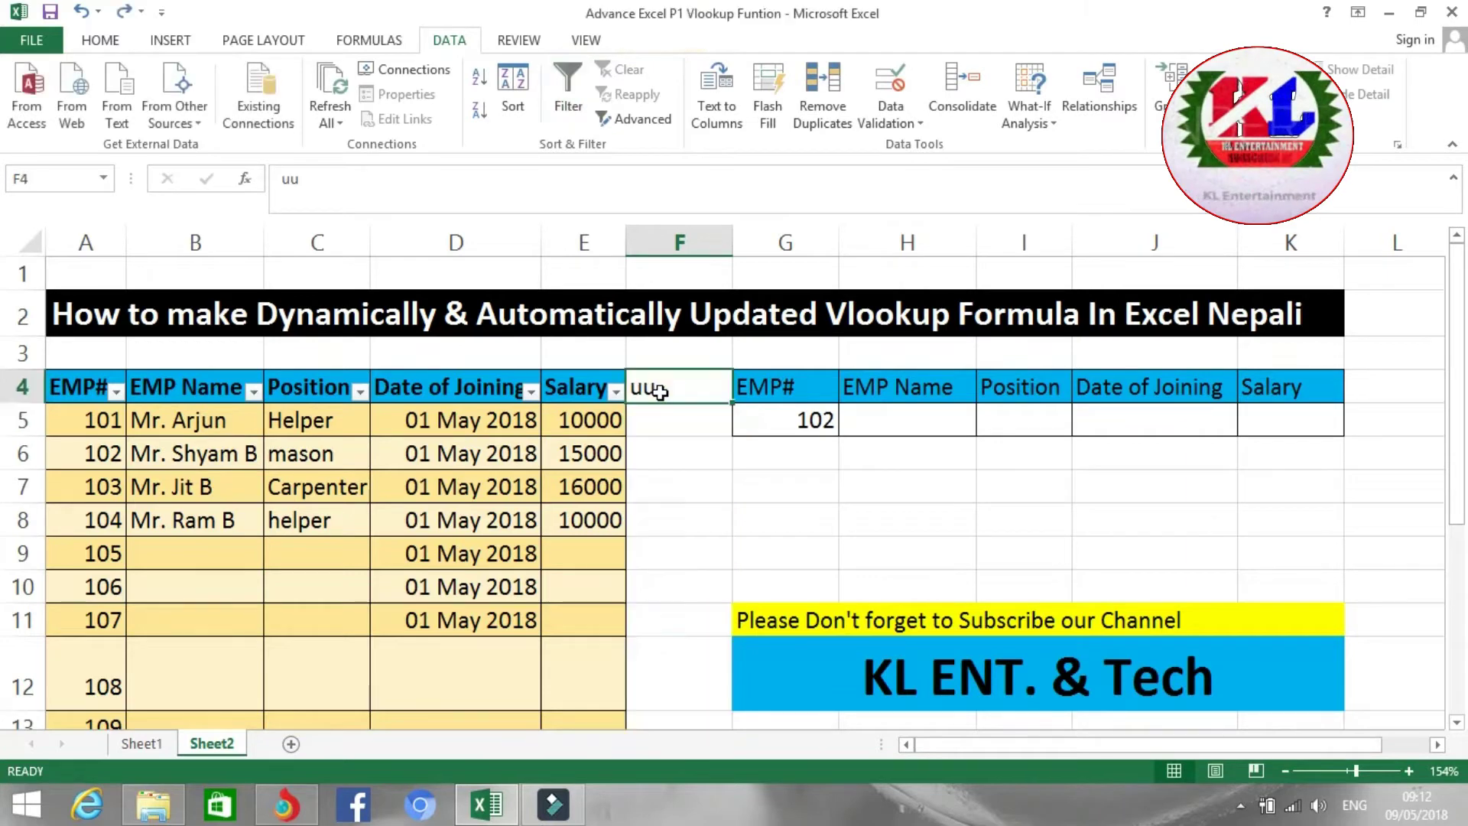
{"action": "key", "text": "Delete"}
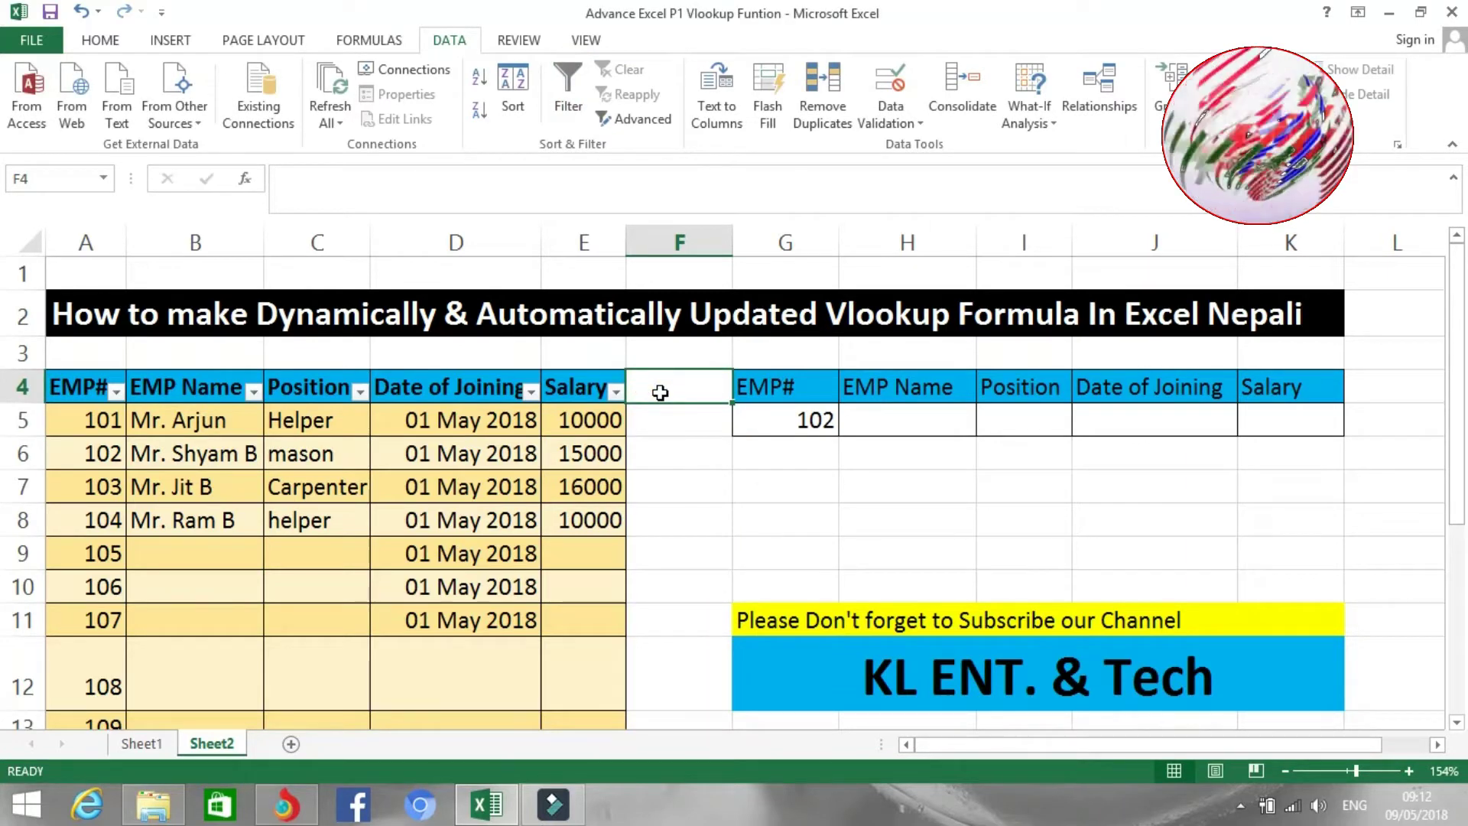
{"action": "scroll", "coordinate": [589, 465], "scroll_direction": "down", "scroll_amount": 2}
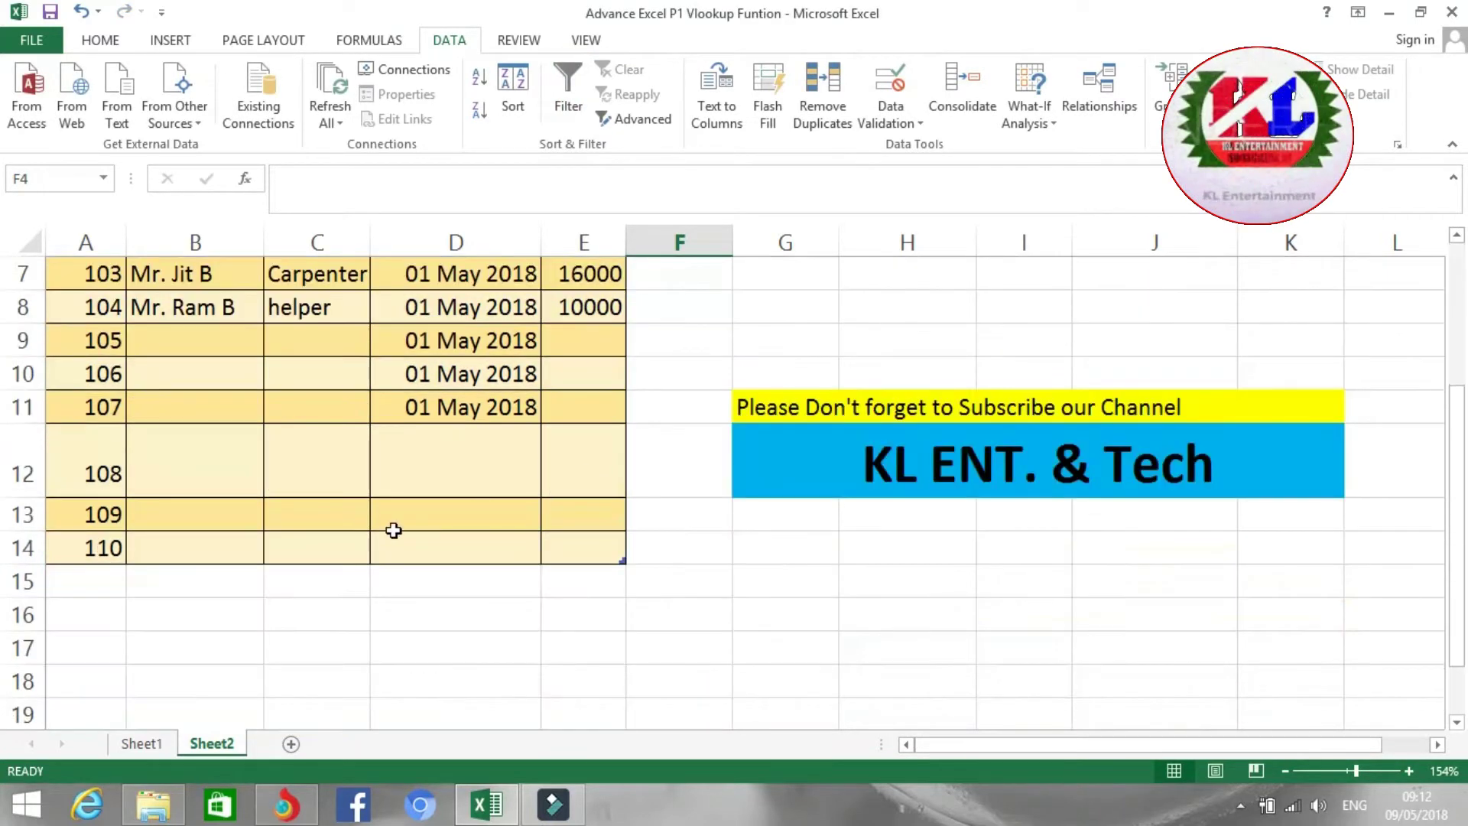
{"action": "scroll", "coordinate": [398, 529], "scroll_direction": "up", "scroll_amount": 2}
{"action": "scroll", "coordinate": [223, 565], "scroll_direction": "down", "scroll_amount": 1}
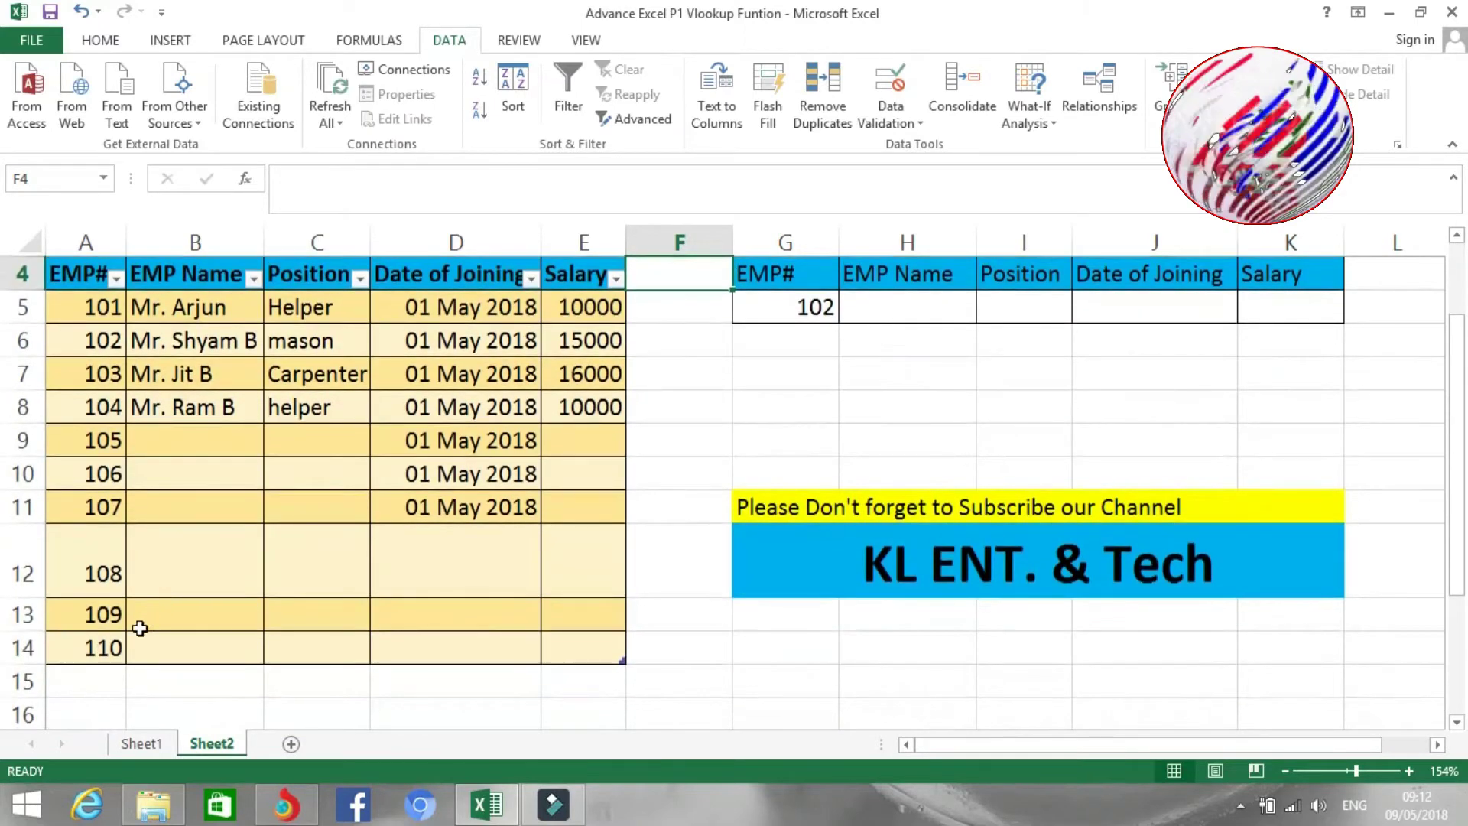
{"action": "scroll", "coordinate": [805, 463], "scroll_direction": "up", "scroll_amount": 1}
Step: Check G5's EMP# dropdown now lists 110, leaving 102 selected
{"action": "left_click", "coordinate": [776, 423]}
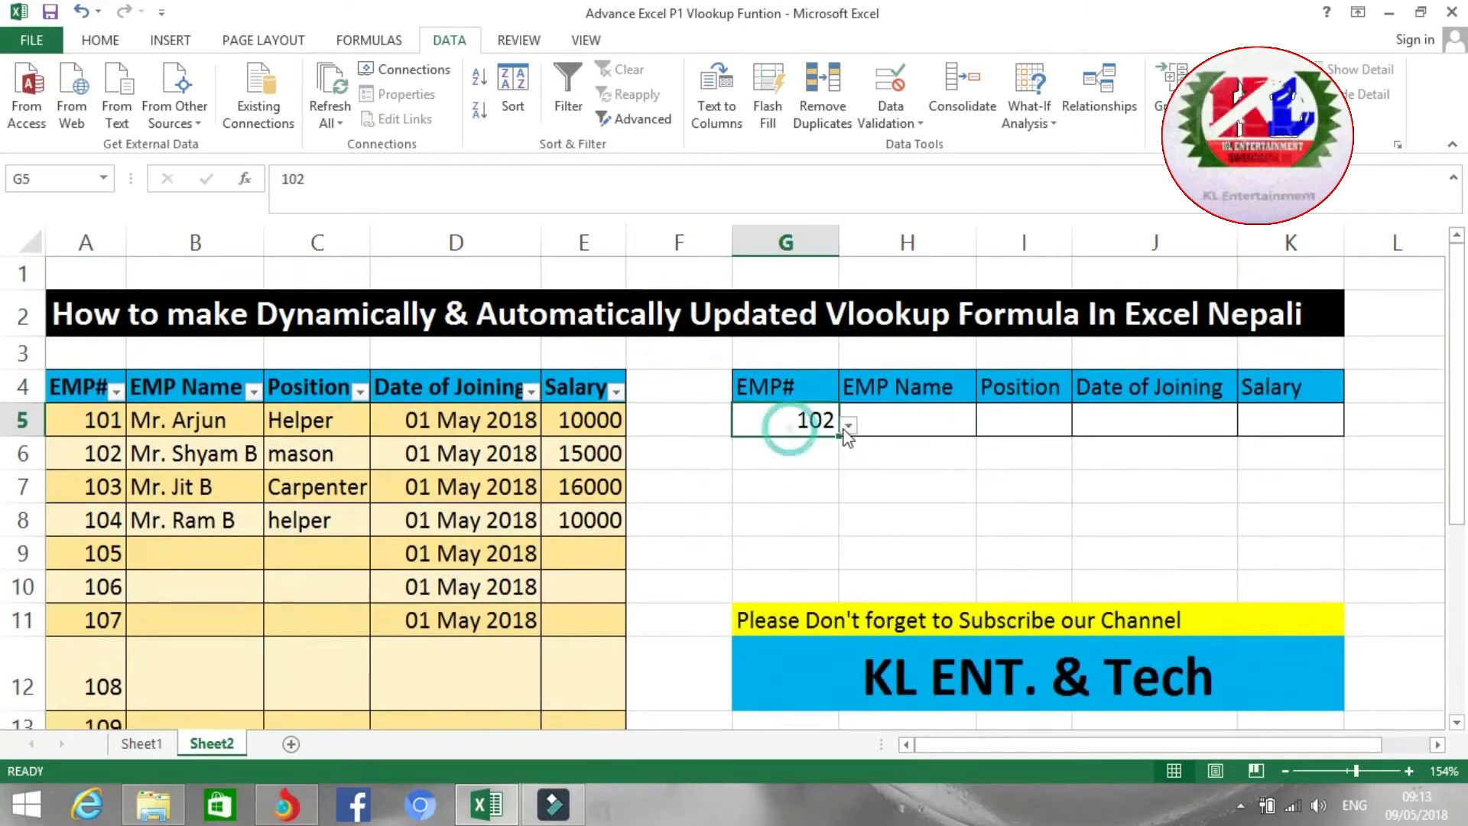
{"action": "left_click", "coordinate": [849, 425]}
{"action": "left_click_drag", "start_coordinate": [845, 505], "coordinate": [844, 547]}
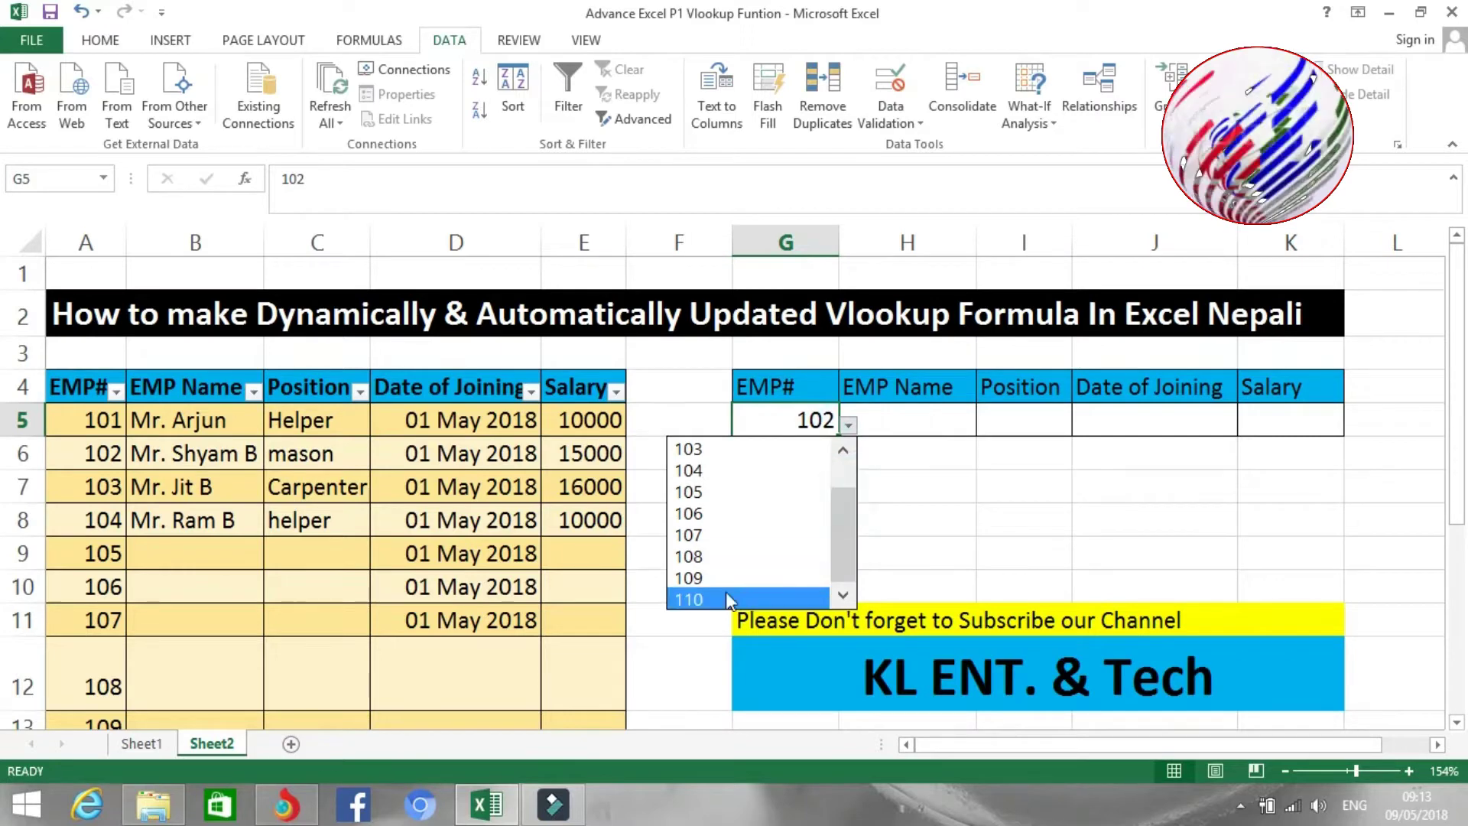
{"action": "left_click", "coordinate": [426, 10]}
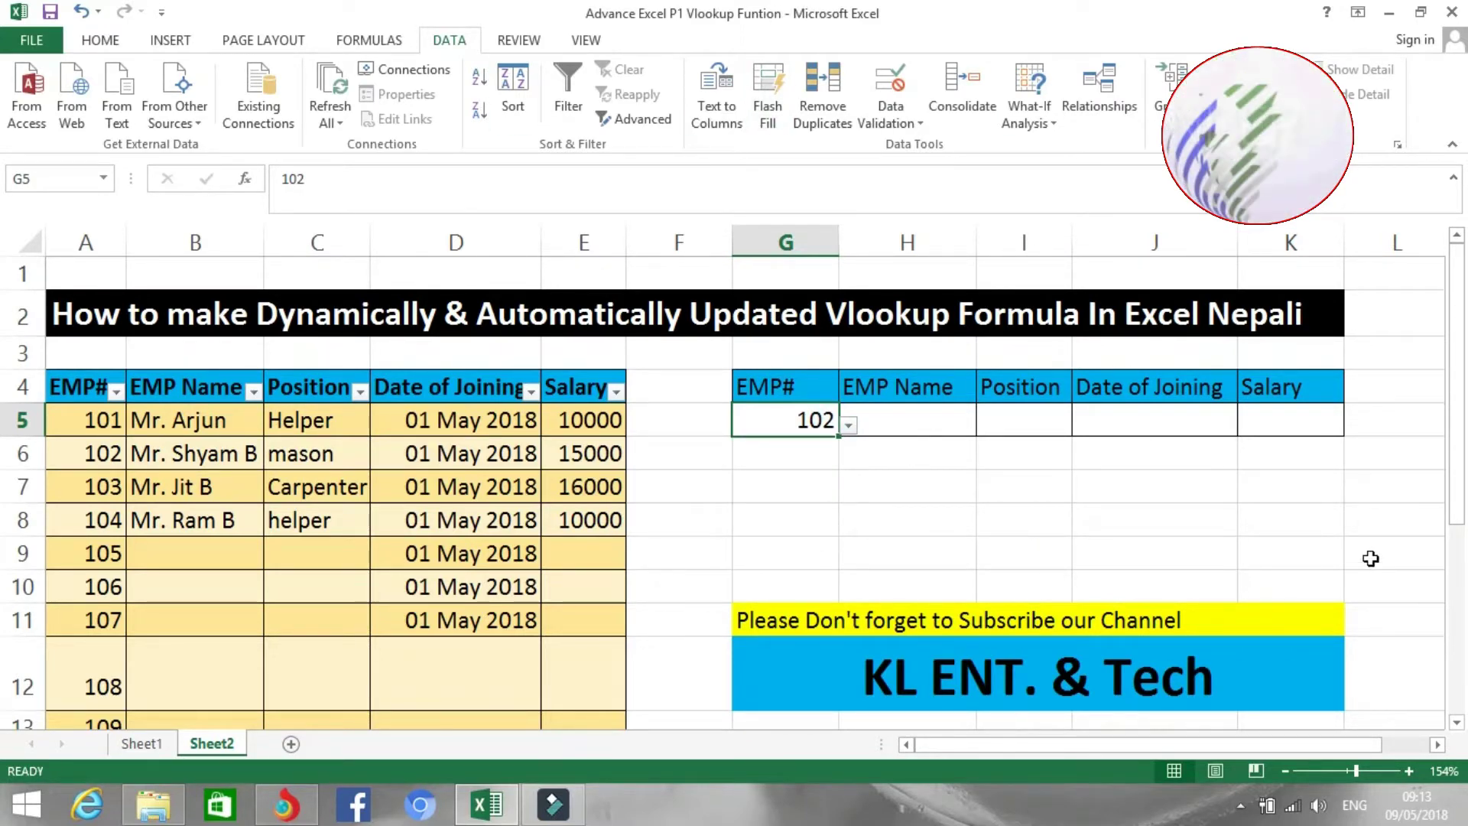
{"action": "left_click", "coordinate": [913, 426]}
Step: Begin a VLOOKUP formula in H5 with G5's EMP# as the lookup value
{"action": "left_click", "coordinate": [796, 420]}
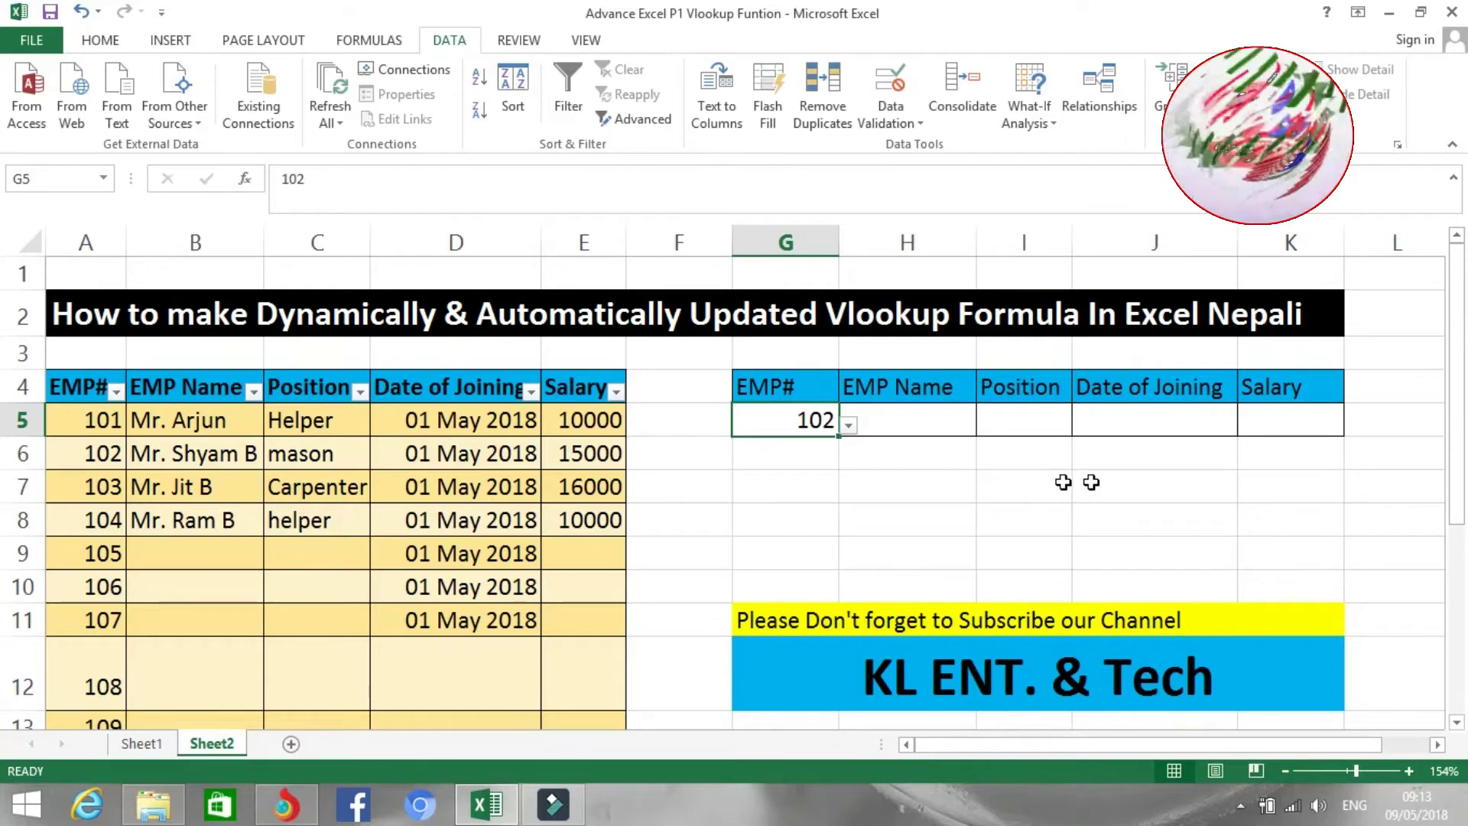
{"action": "left_click", "coordinate": [915, 423]}
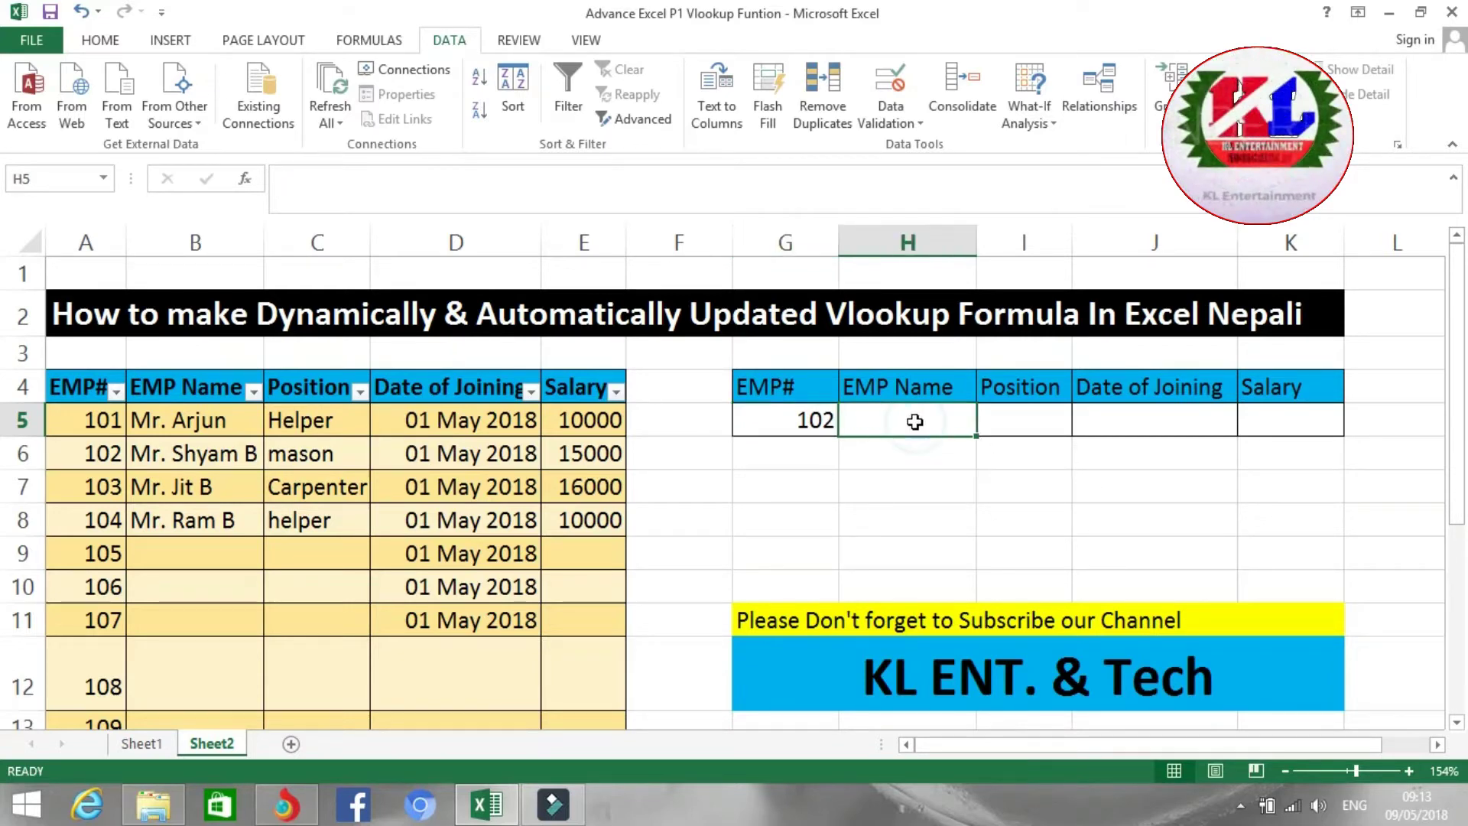
{"action": "type", "text": "="}
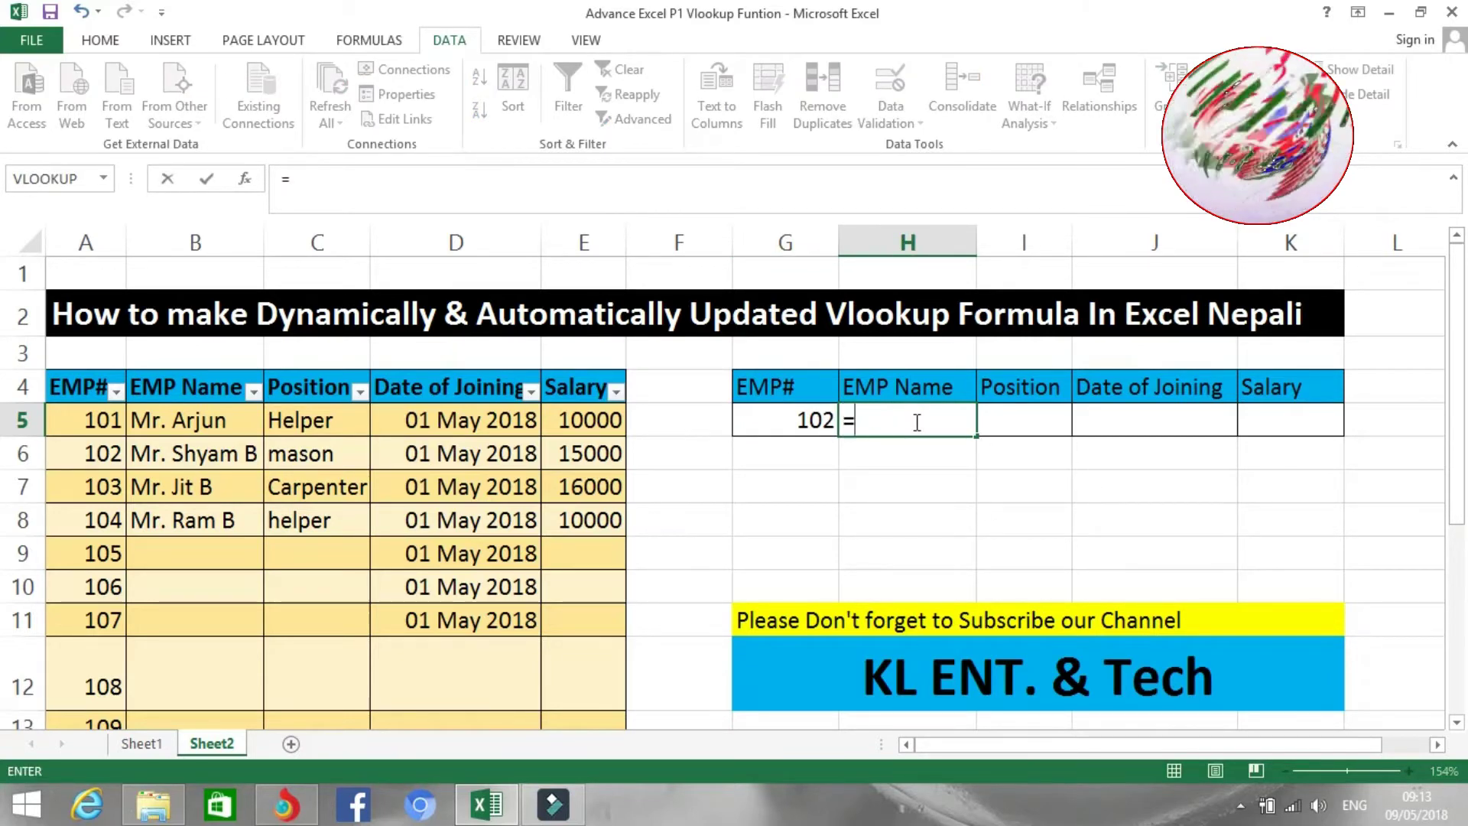
{"action": "type", "text": "vlo"}
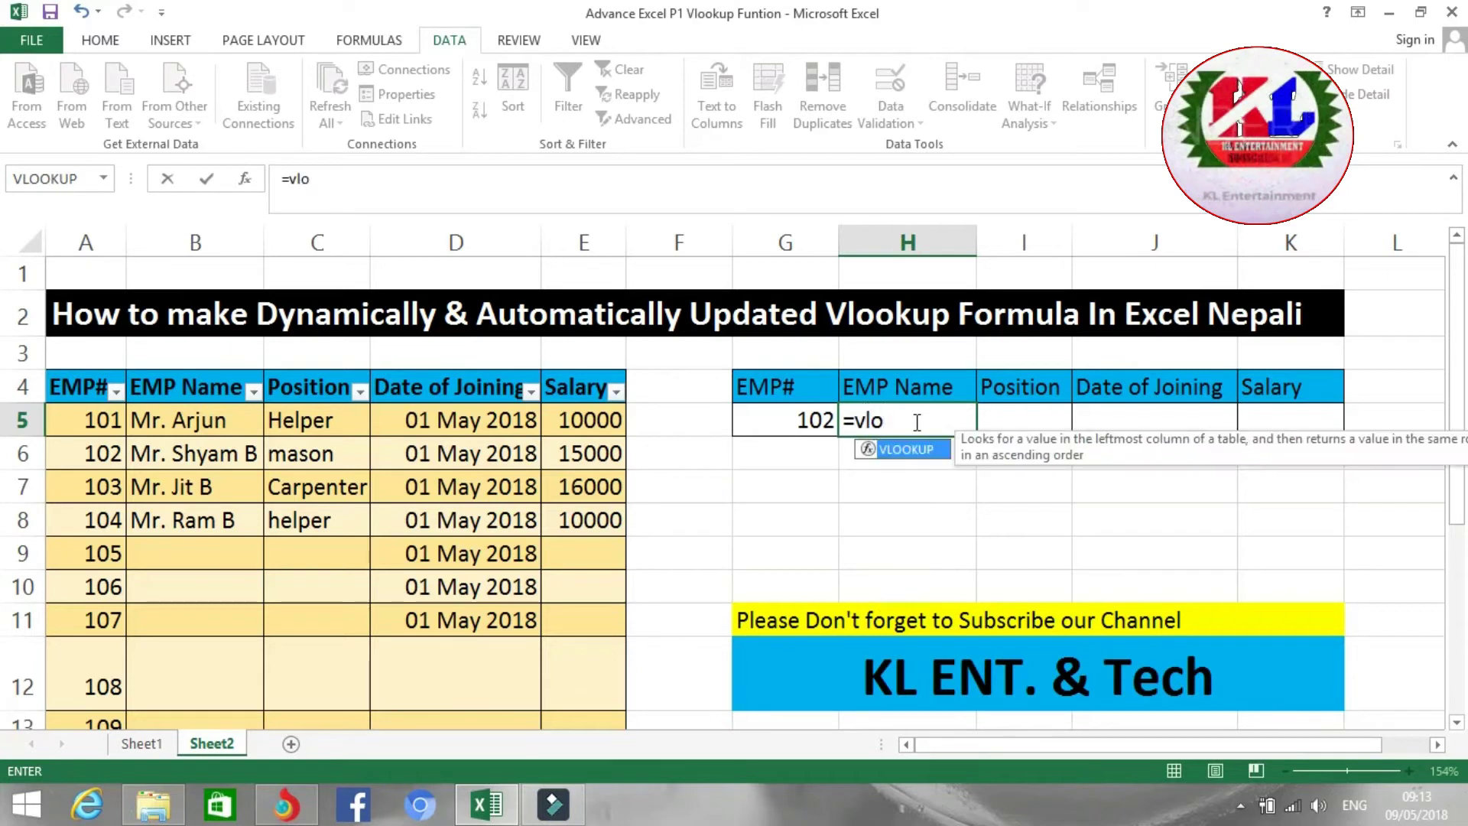
{"action": "key", "text": "Tab"}
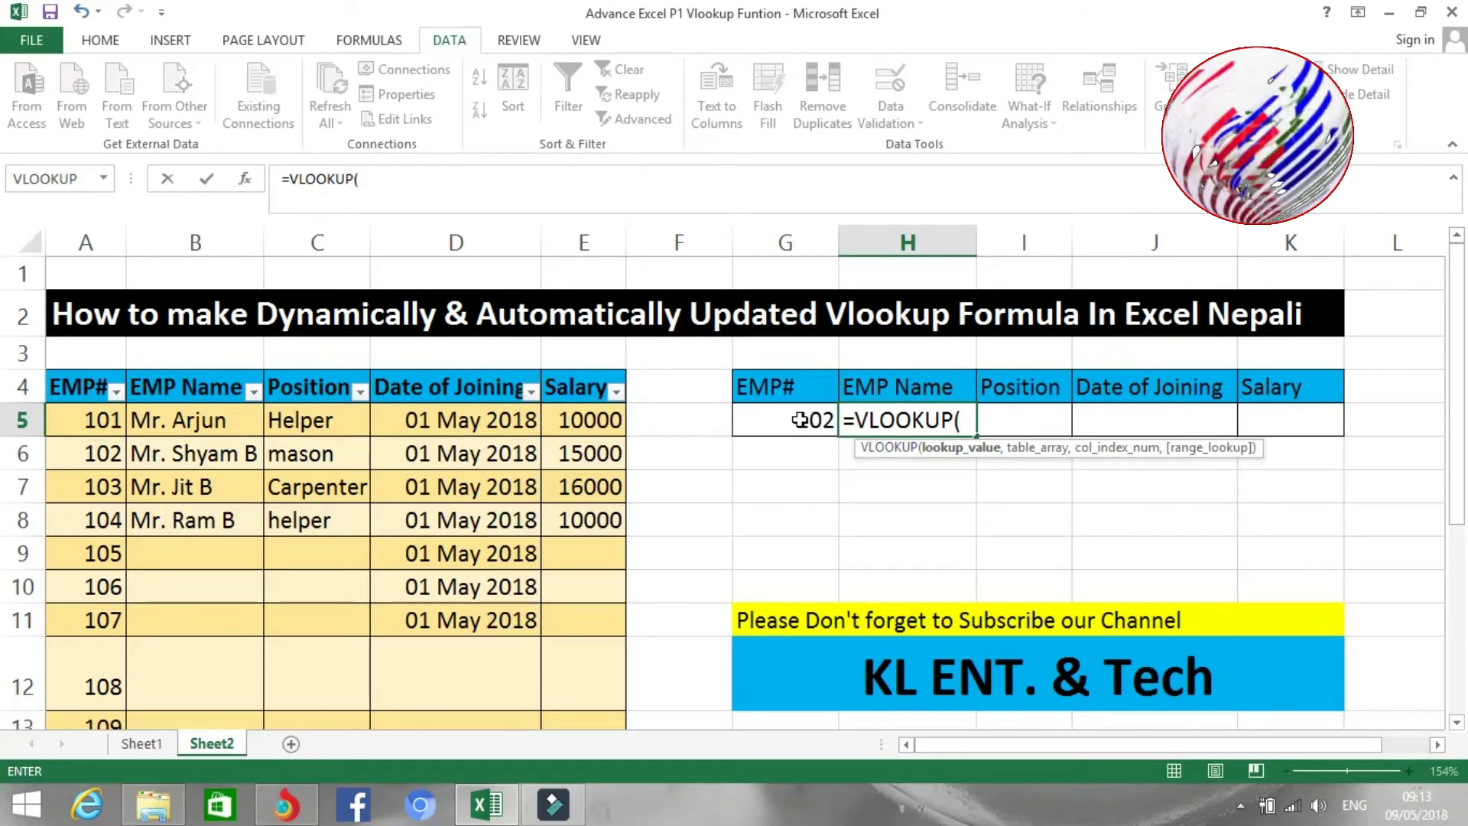
{"action": "left_click", "coordinate": [799, 420]}
{"action": "type", "text": ","}
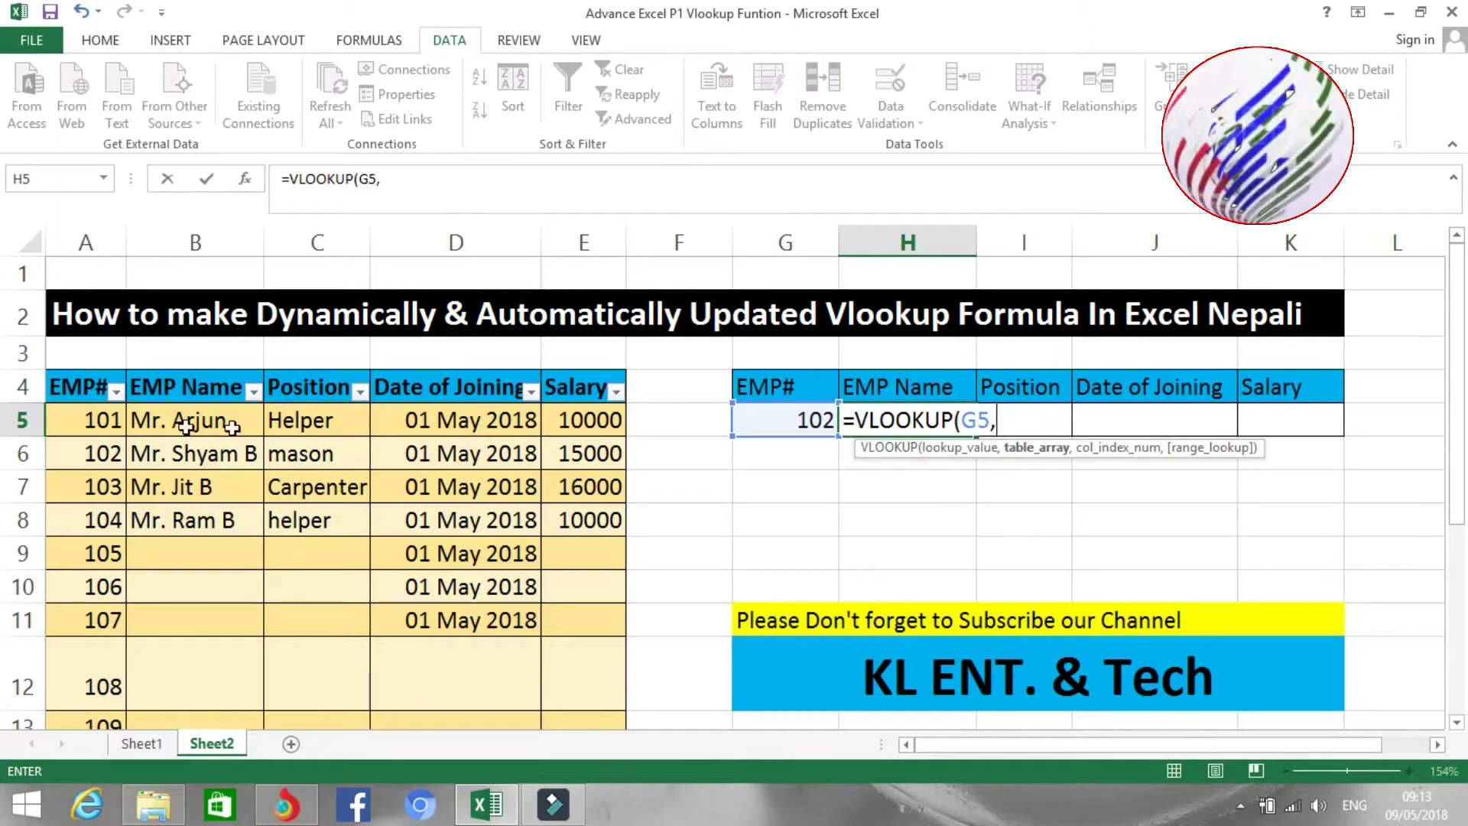
Step: Complete it as =VLOOKUP(G5,Table2[#All],2,0), returning the name for EMP# 102
{"action": "mouse_move", "coordinate": [88, 390]}
{"action": "left_mouse_down"}
{"action": "mouse_move", "coordinate": [556, 617]}
{"action": "mouse_move", "coordinate": [574, 679]}
{"action": "left_mouse_up"}
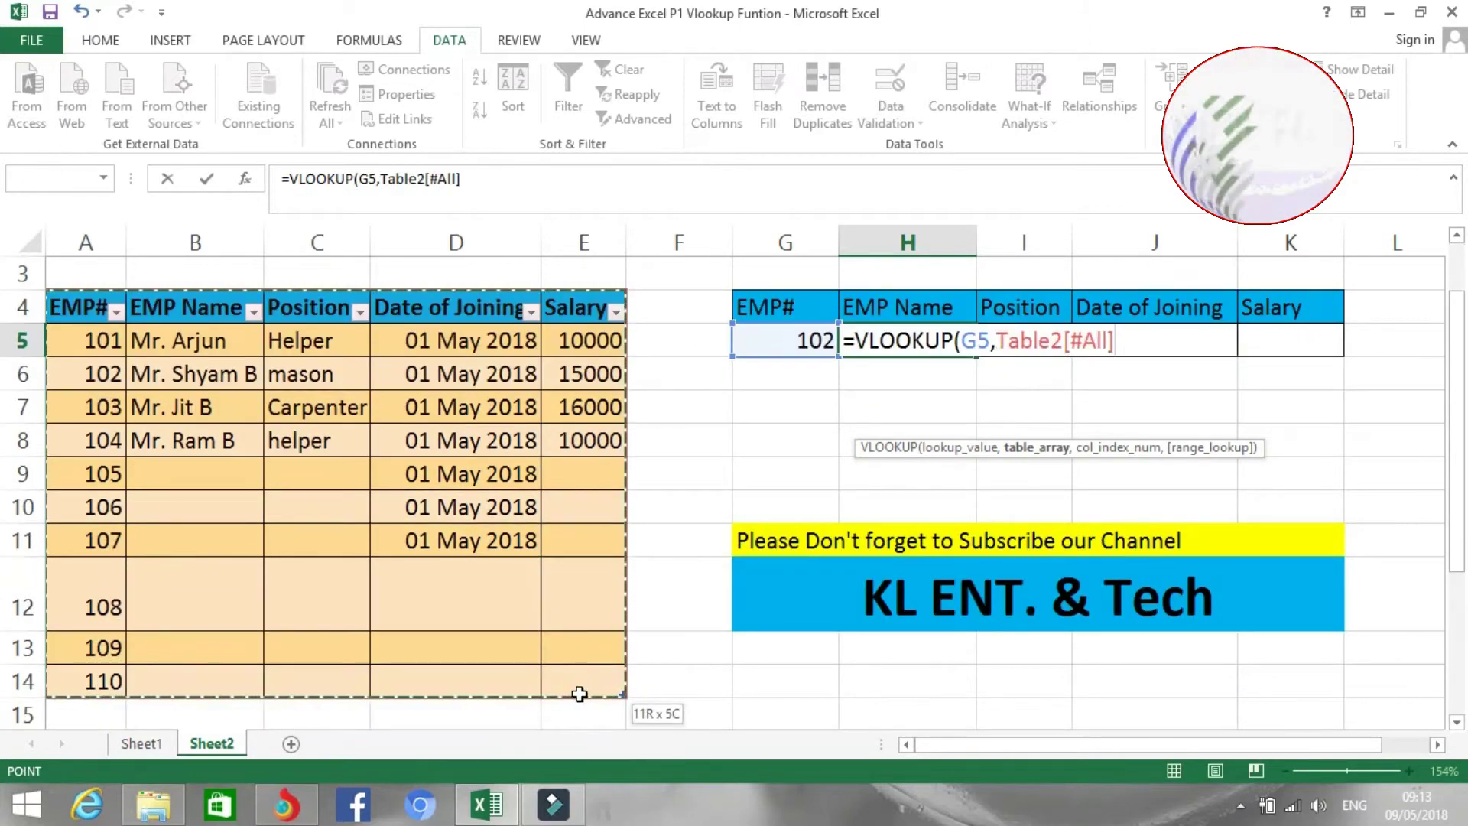
{"action": "scroll", "coordinate": [838, 513], "scroll_direction": "up", "scroll_amount": 1}
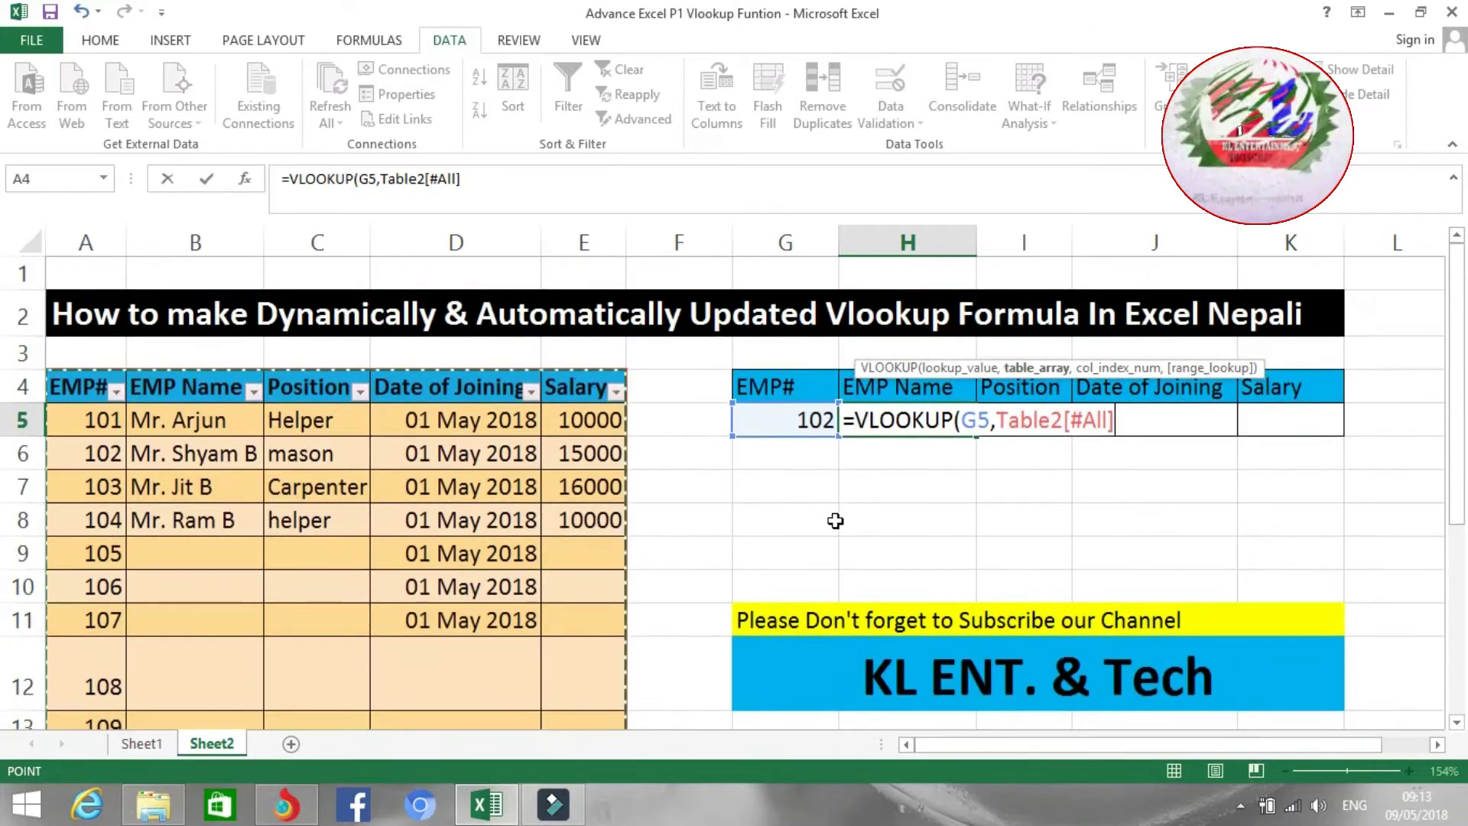
{"action": "type", "text": ","}
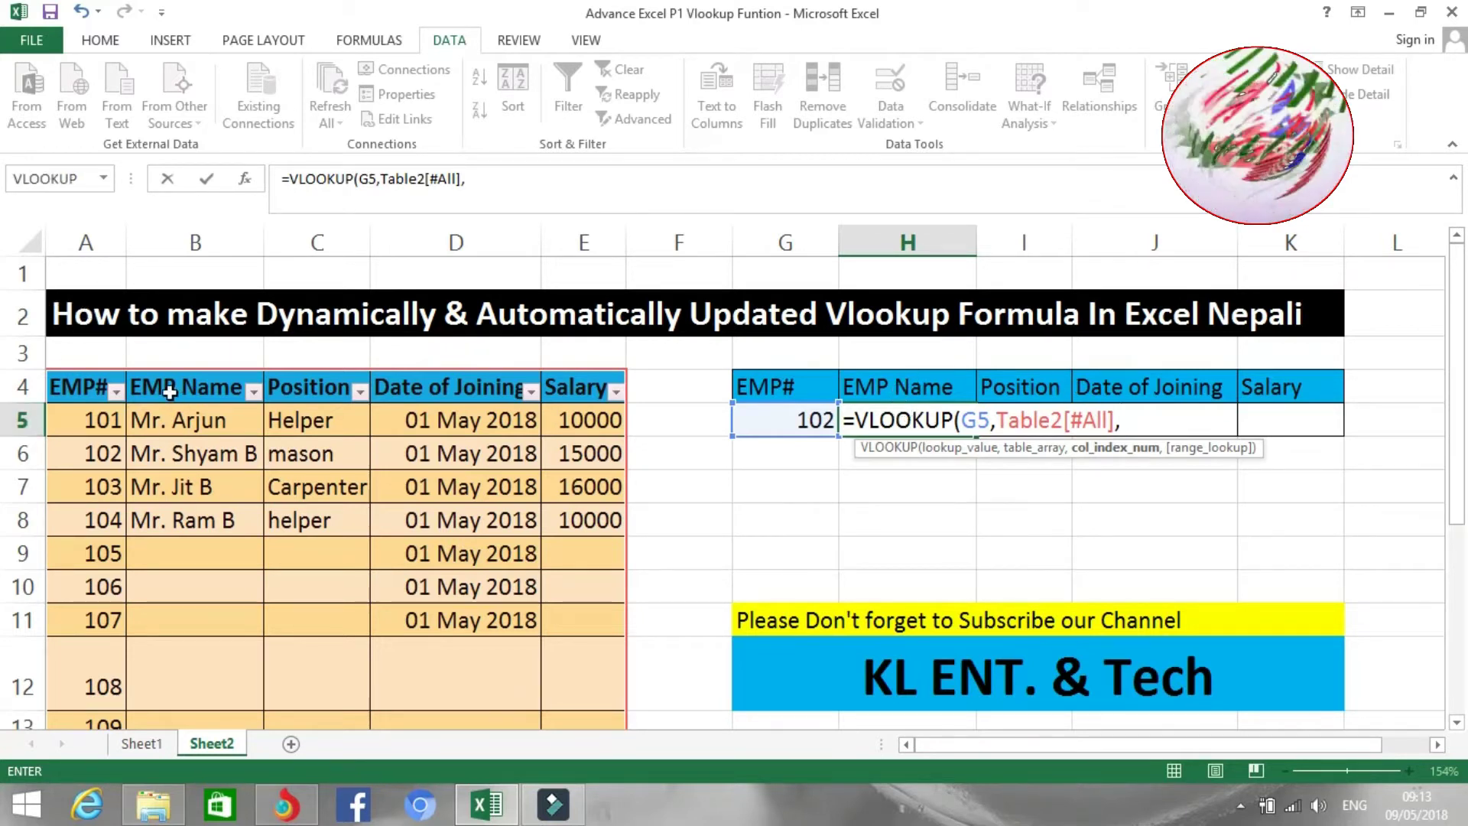
{"action": "type", "text": "2"}
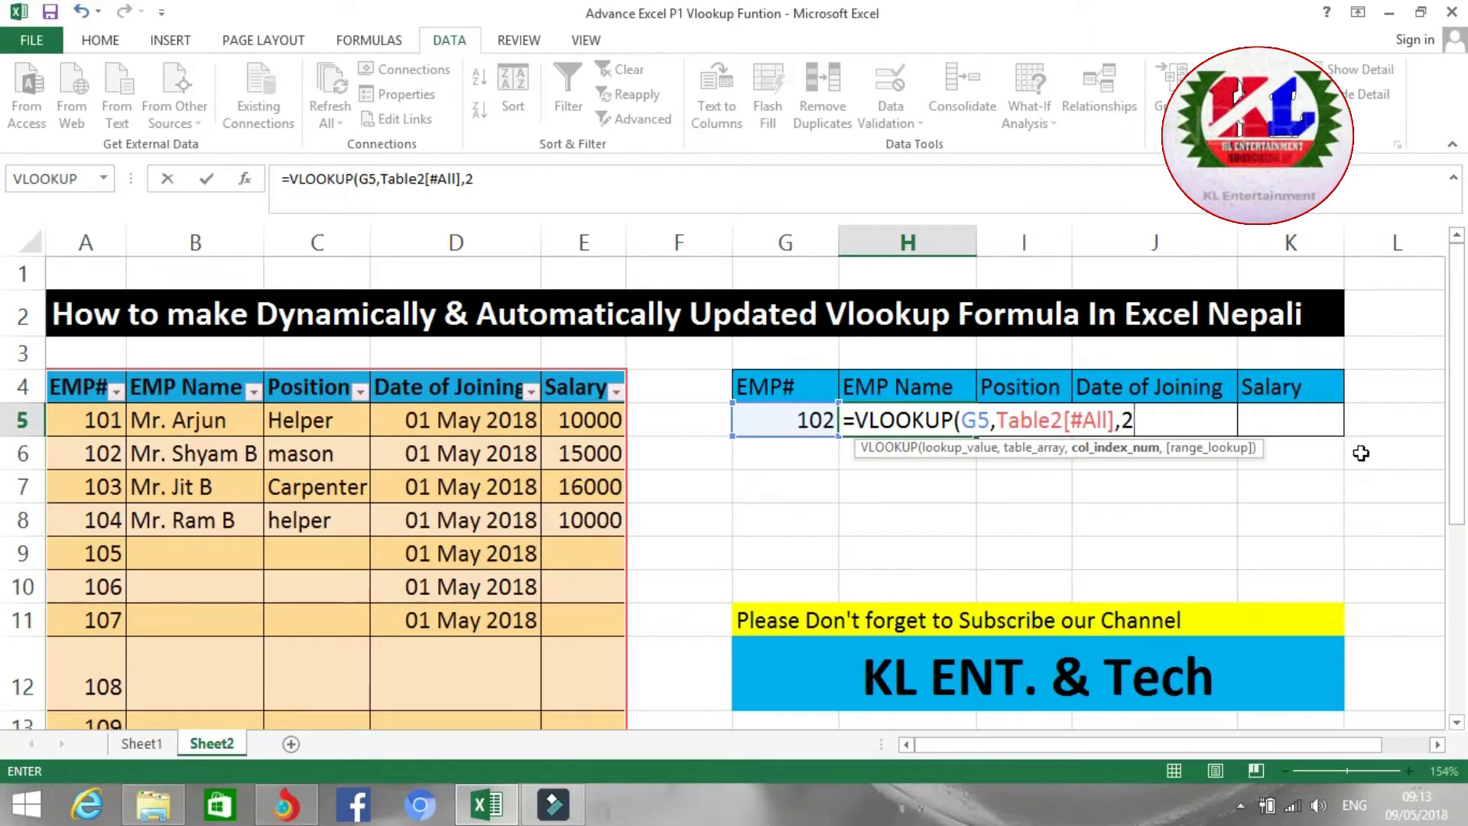
{"action": "type", "text": ",0"}
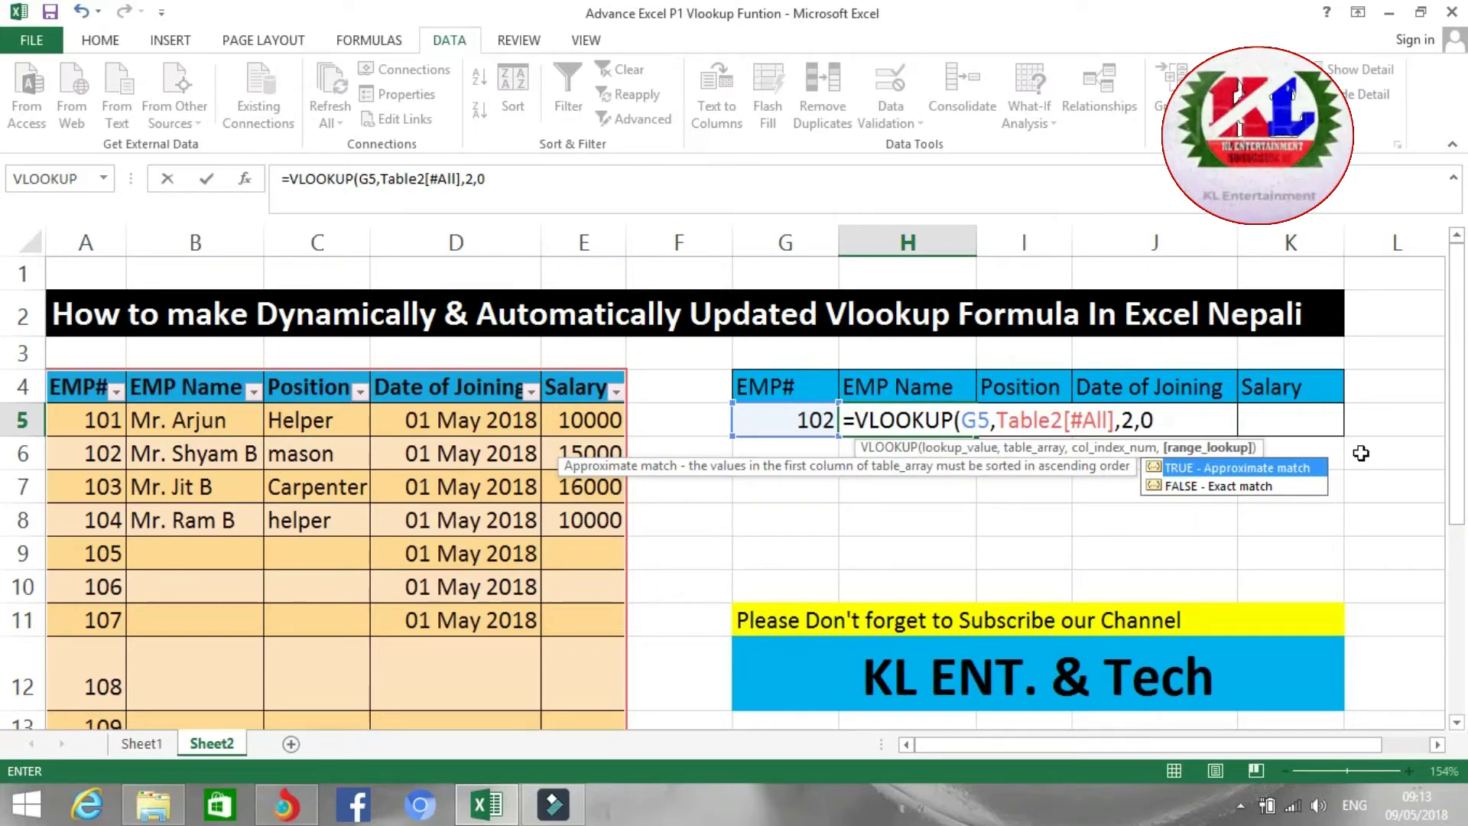
{"action": "type", "text": ")"}
{"action": "key", "text": "Return"}
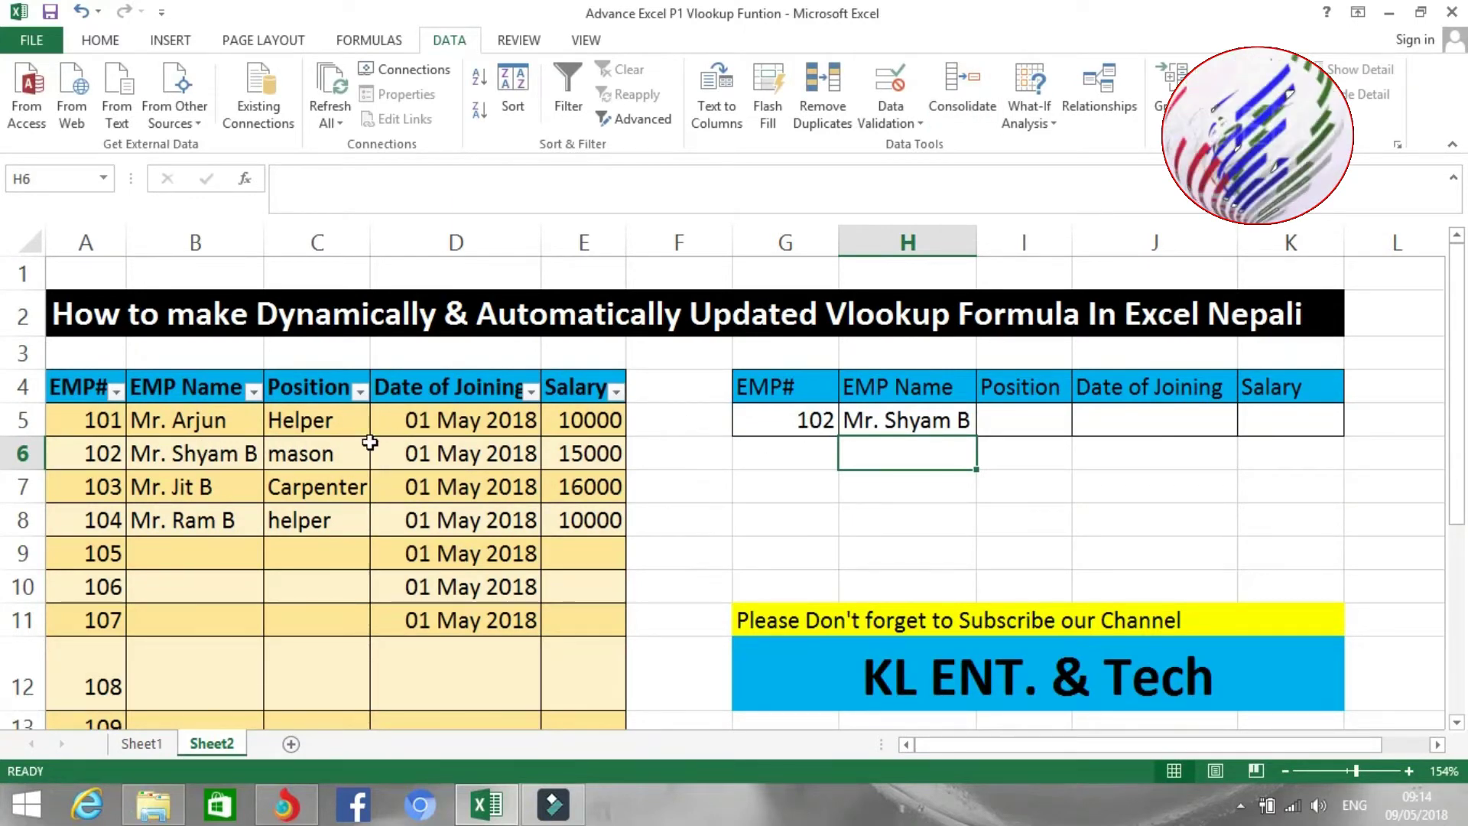
{"action": "left_click", "coordinate": [195, 457]}
{"action": "left_click", "coordinate": [1034, 424]}
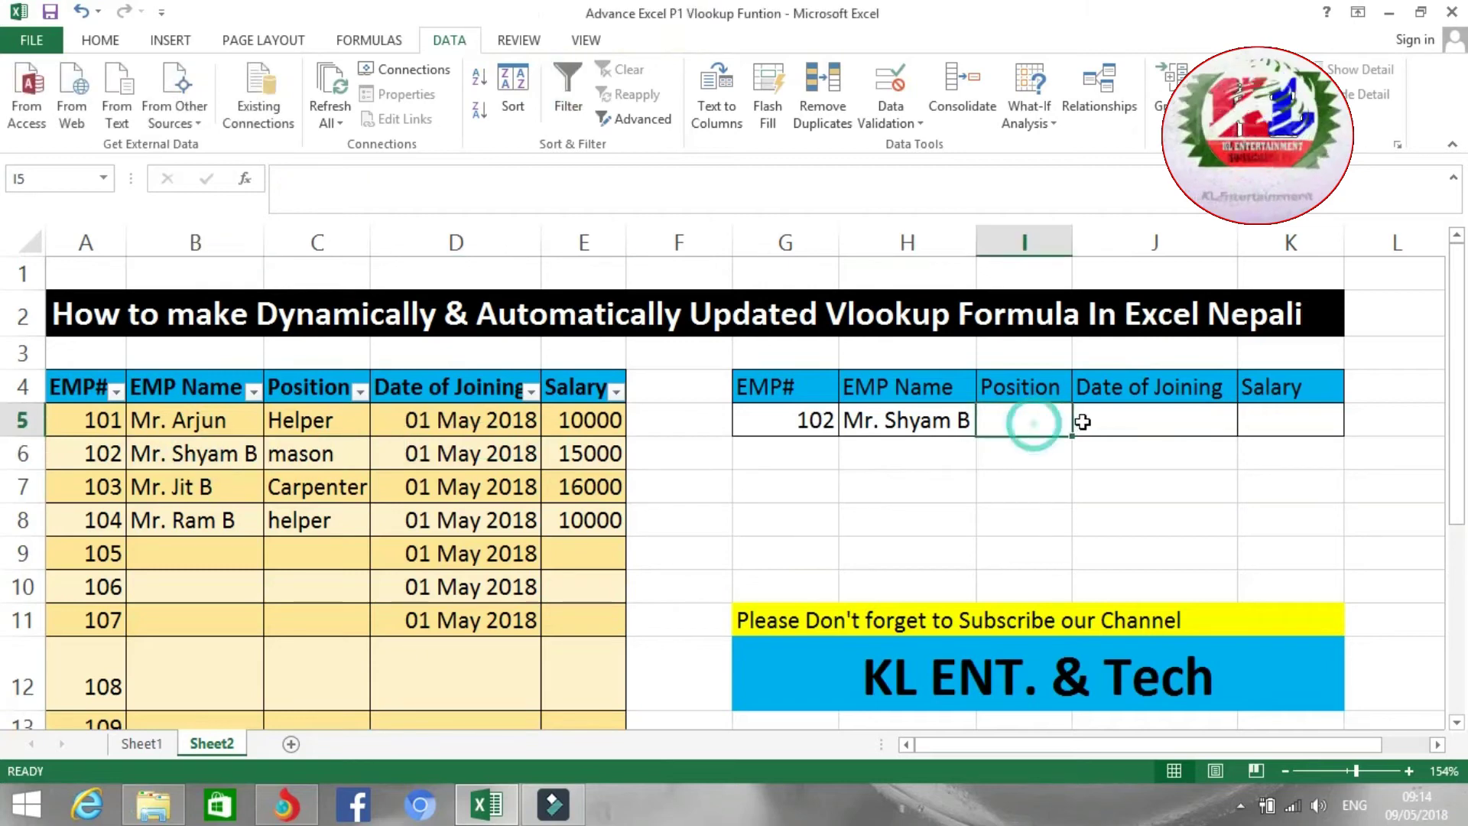
Step: Change the lookup EMP# in G5 to 103 and check the H5 name formula
{"action": "left_click", "coordinate": [779, 425]}
{"action": "type", "text": "10"}
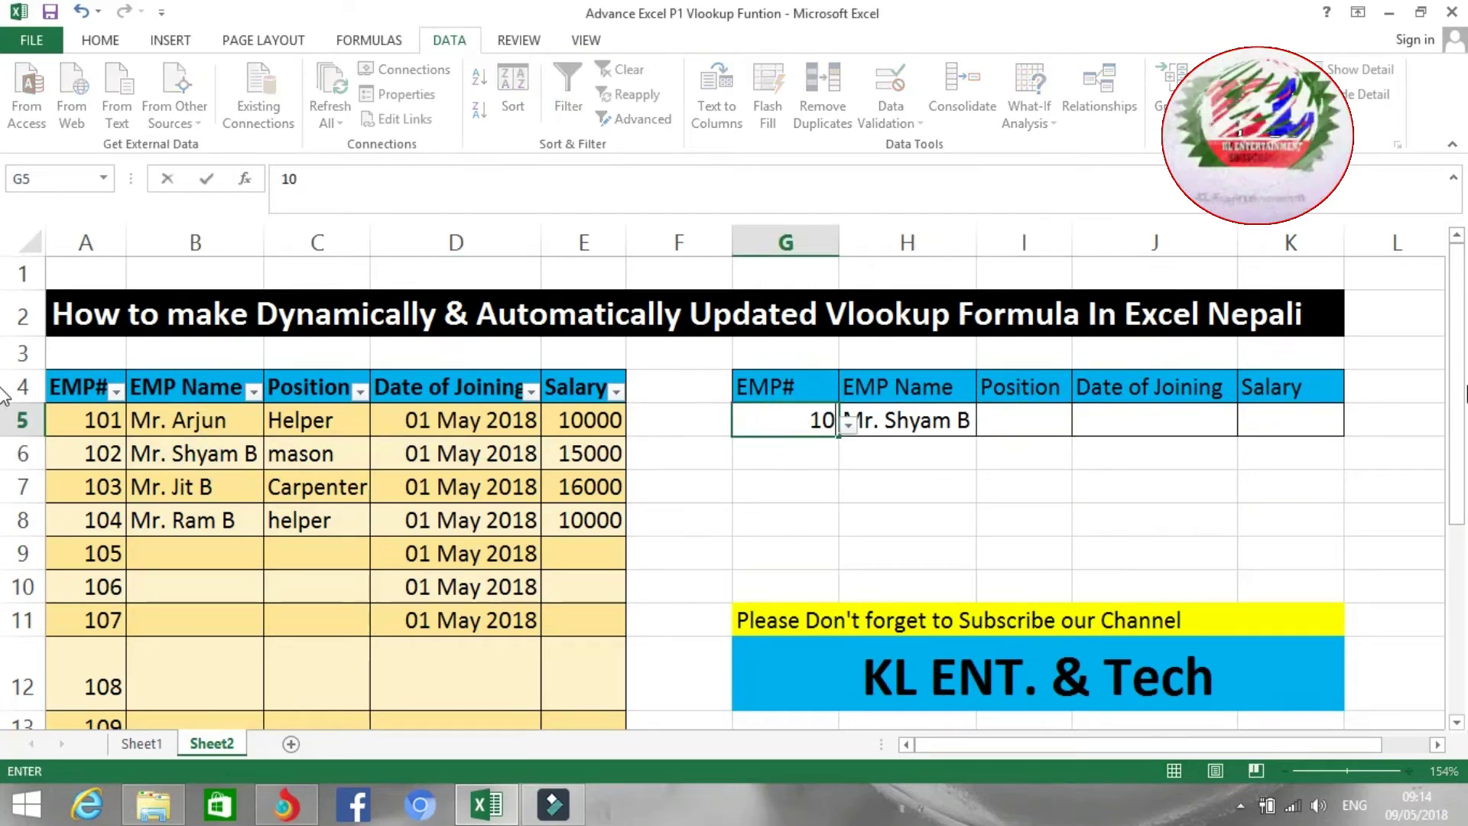
{"action": "type", "text": "3"}
{"action": "key", "text": "Return"}
{"action": "left_click", "coordinate": [911, 456]}
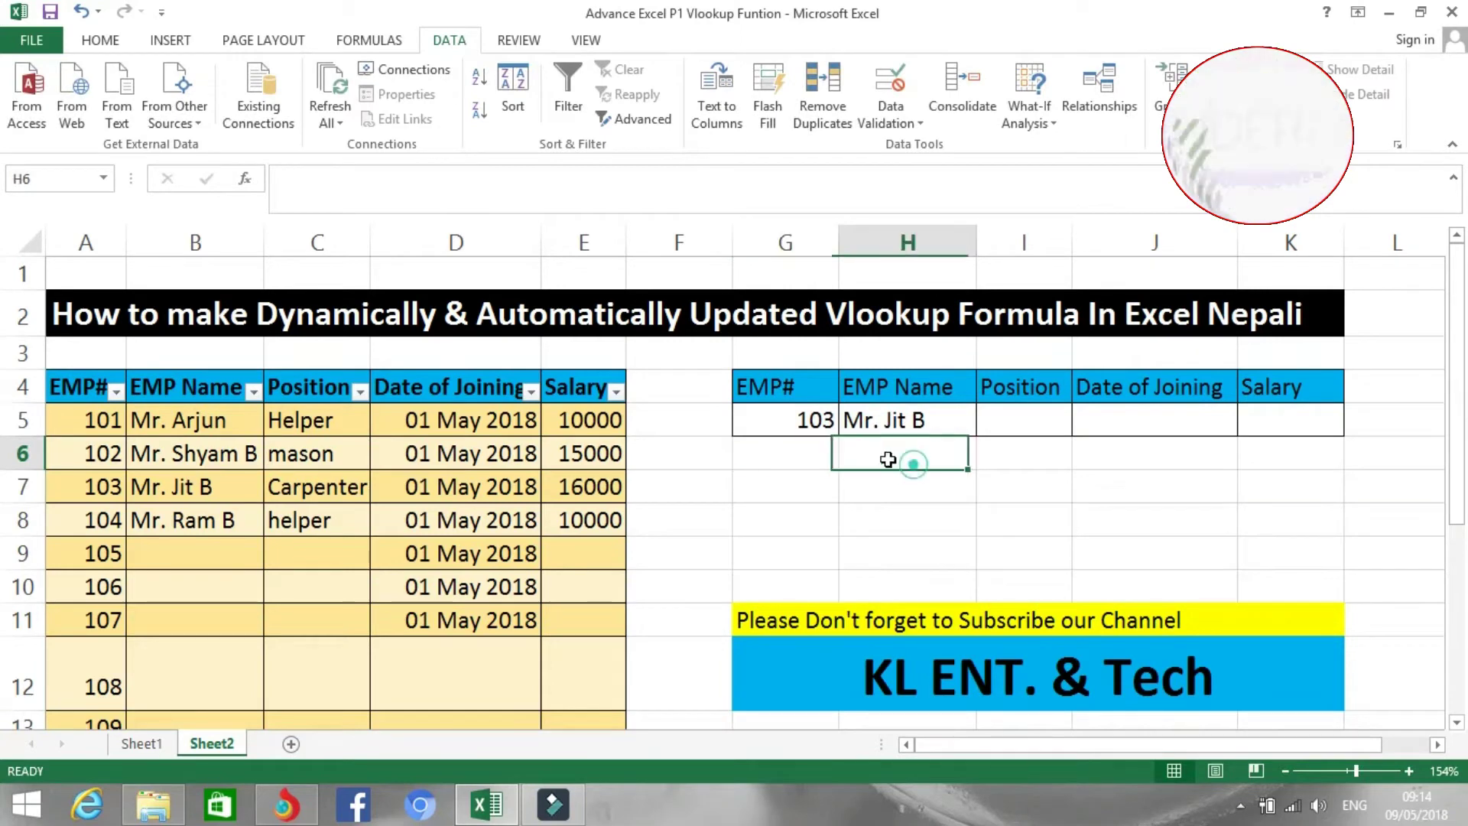
{"action": "left_click", "coordinate": [910, 422]}
Step: Open the Insert Function list for the Position cell I5
{"action": "left_click", "coordinate": [951, 485]}
{"action": "left_click", "coordinate": [1013, 433]}
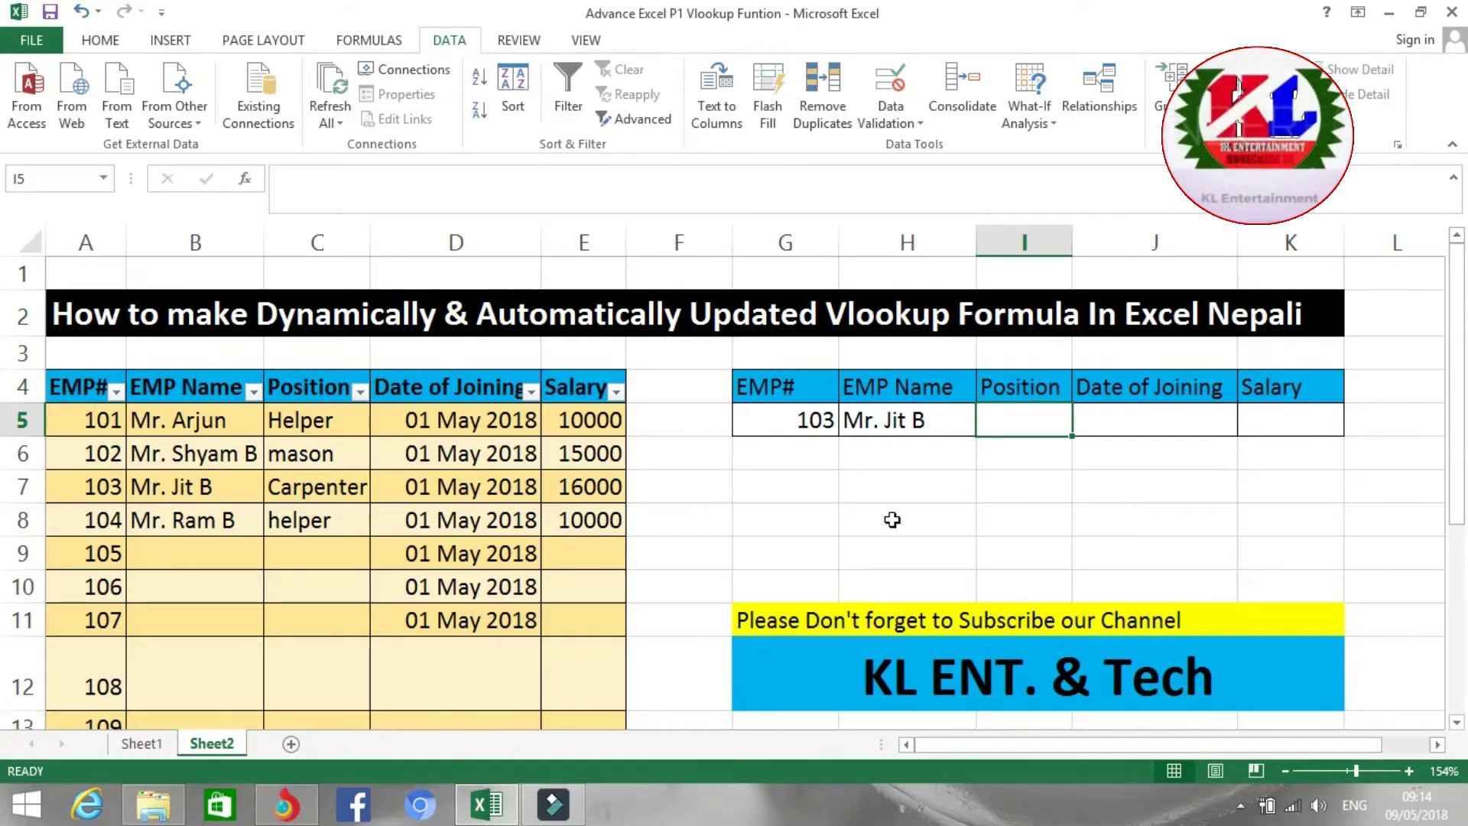
{"action": "left_click", "coordinate": [245, 180]}
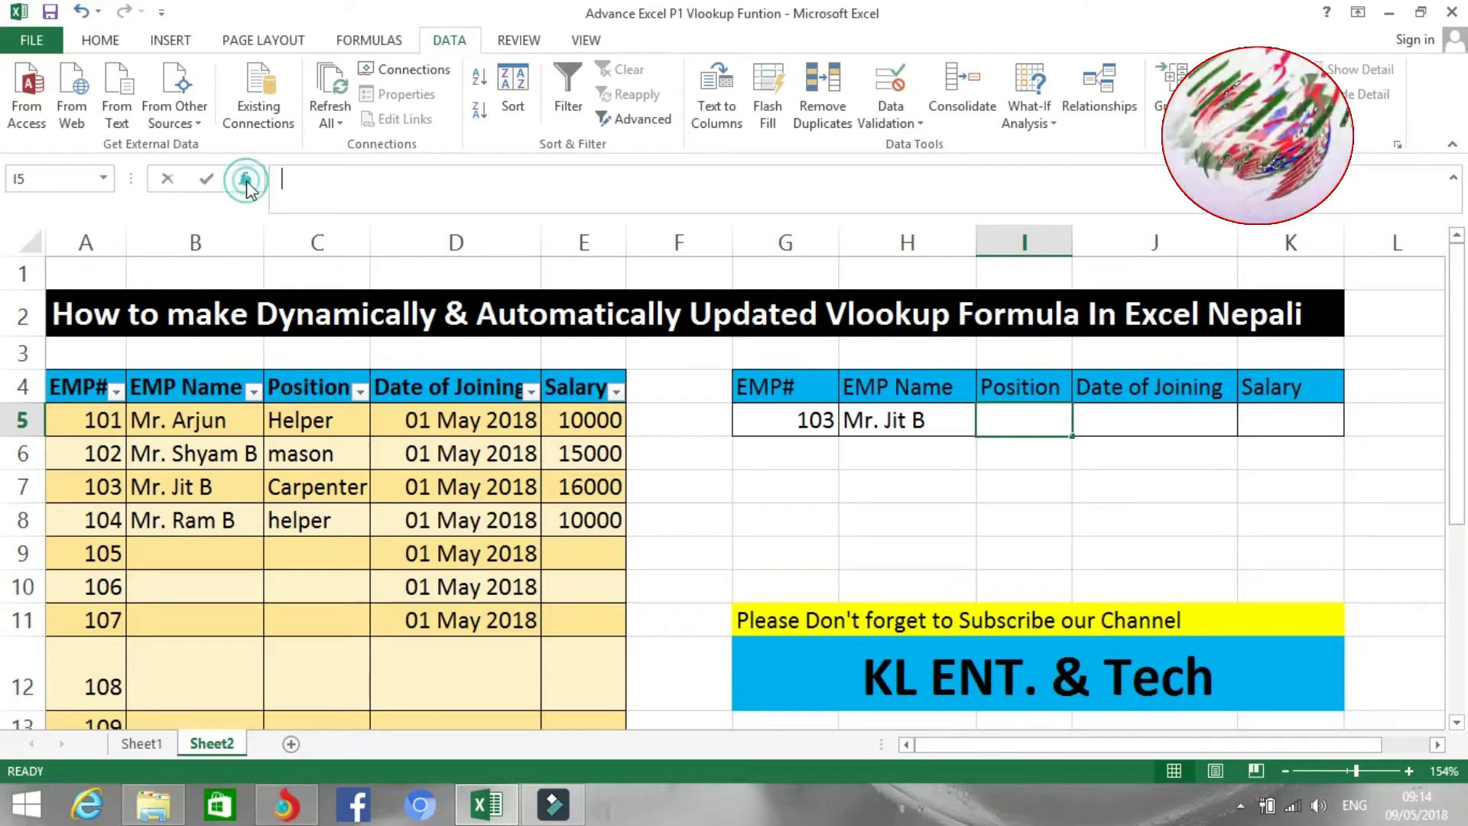
{"action": "left_click", "coordinate": [949, 398]}
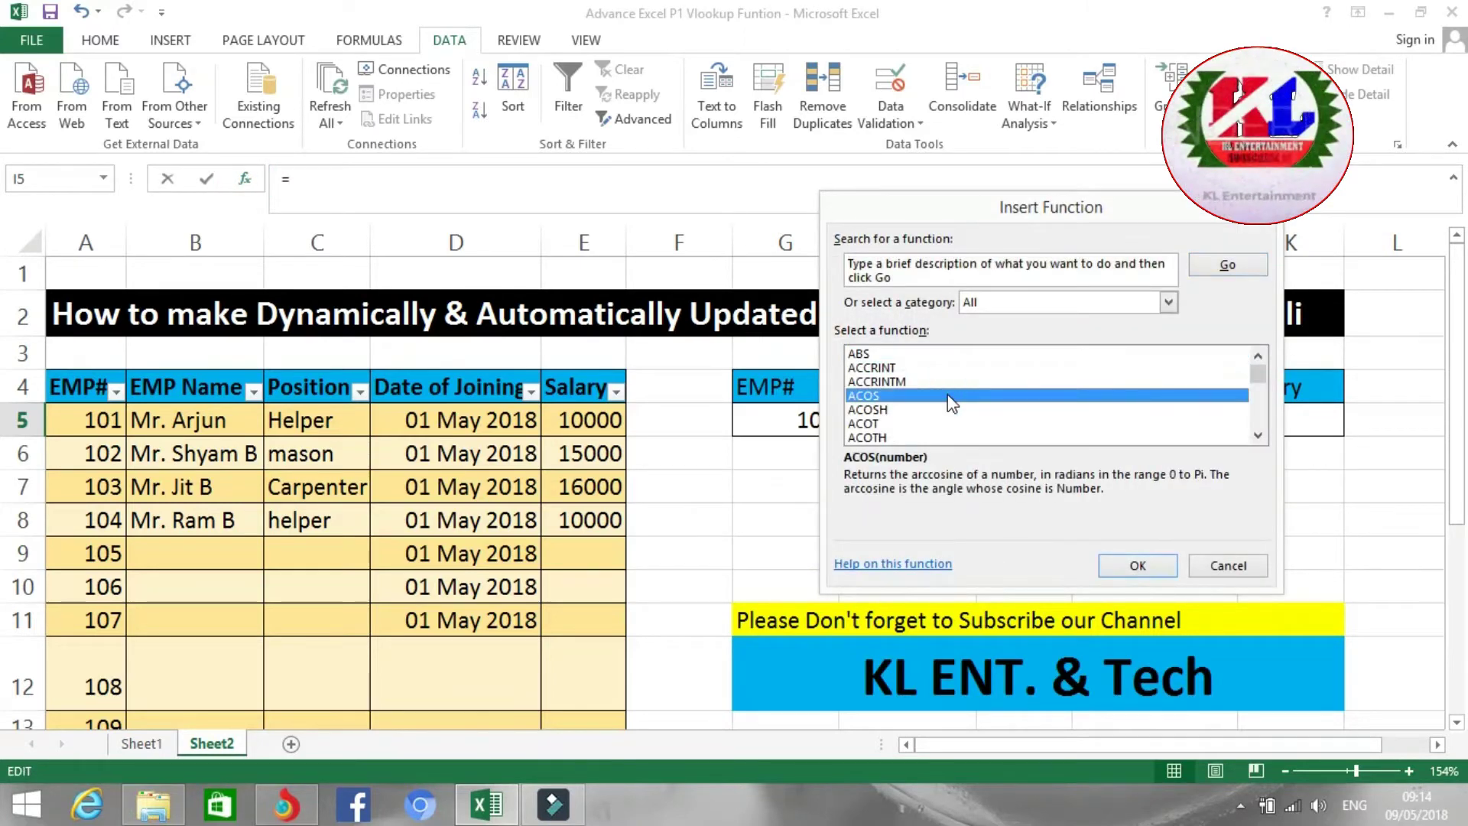
Step: Choose VLOOKUP from the function list and set G5 as its lookup value
{"action": "key", "text": "v"}
{"action": "key", "text": "Down"}
{"action": "key", "text": "Down"}
{"action": "key", "text": "Down"}
{"action": "key", "text": "Down"}
{"action": "key", "text": "Down"}
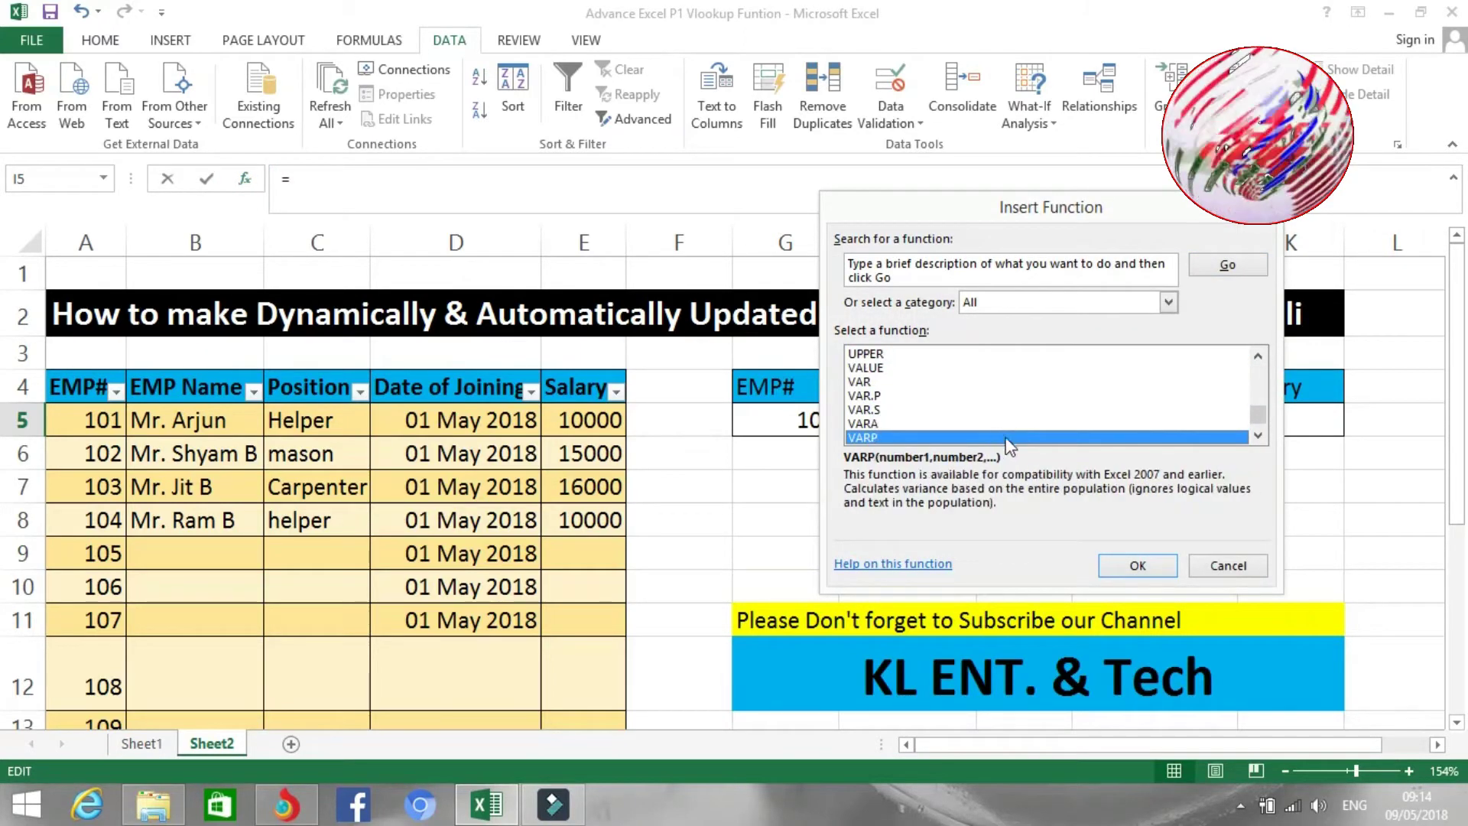
{"action": "key", "text": "Down"}
{"action": "key", "text": "Down"}
{"action": "key", "text": "Down"}
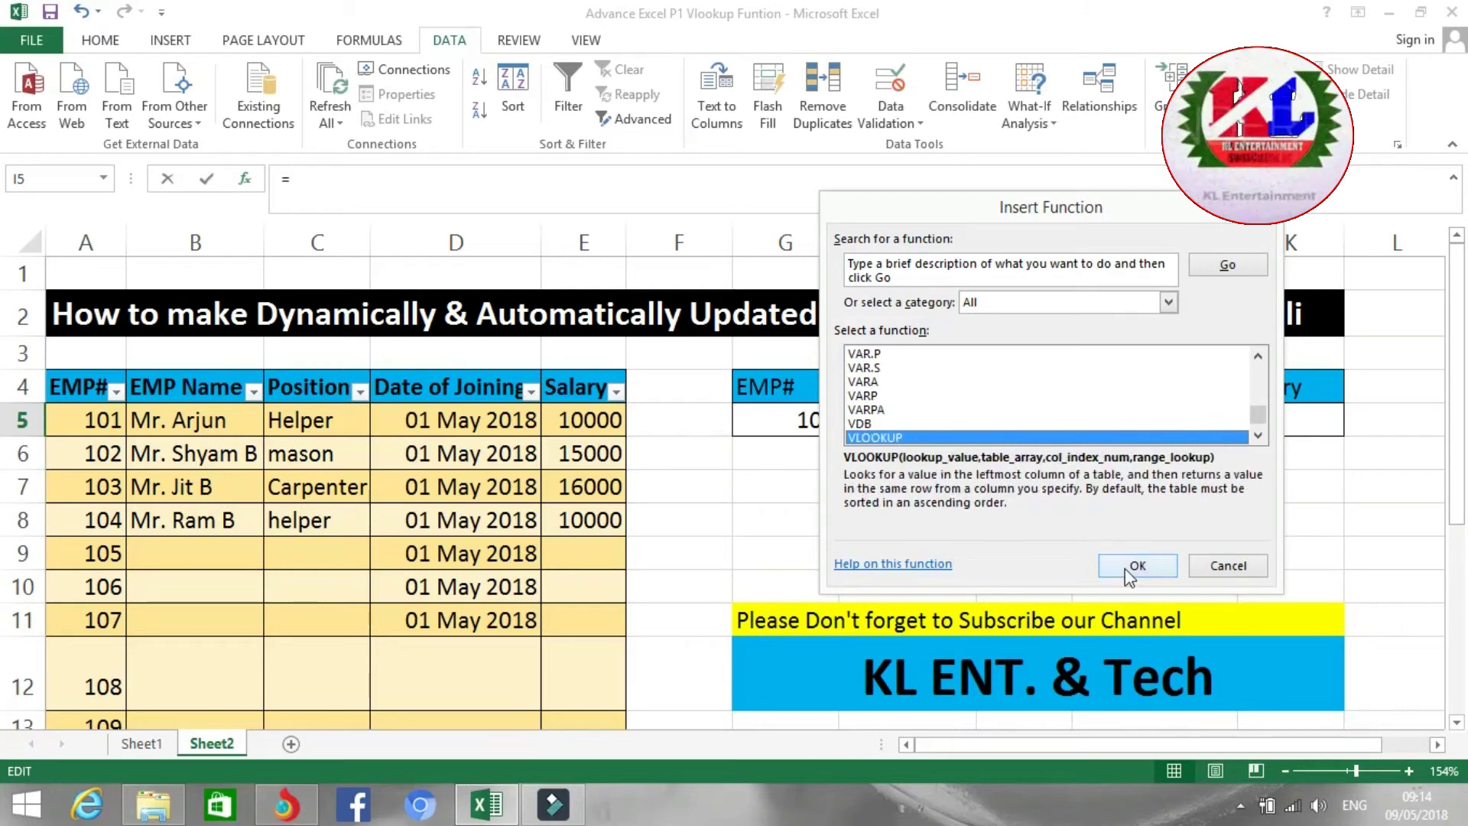
{"action": "left_click", "coordinate": [1135, 566]}
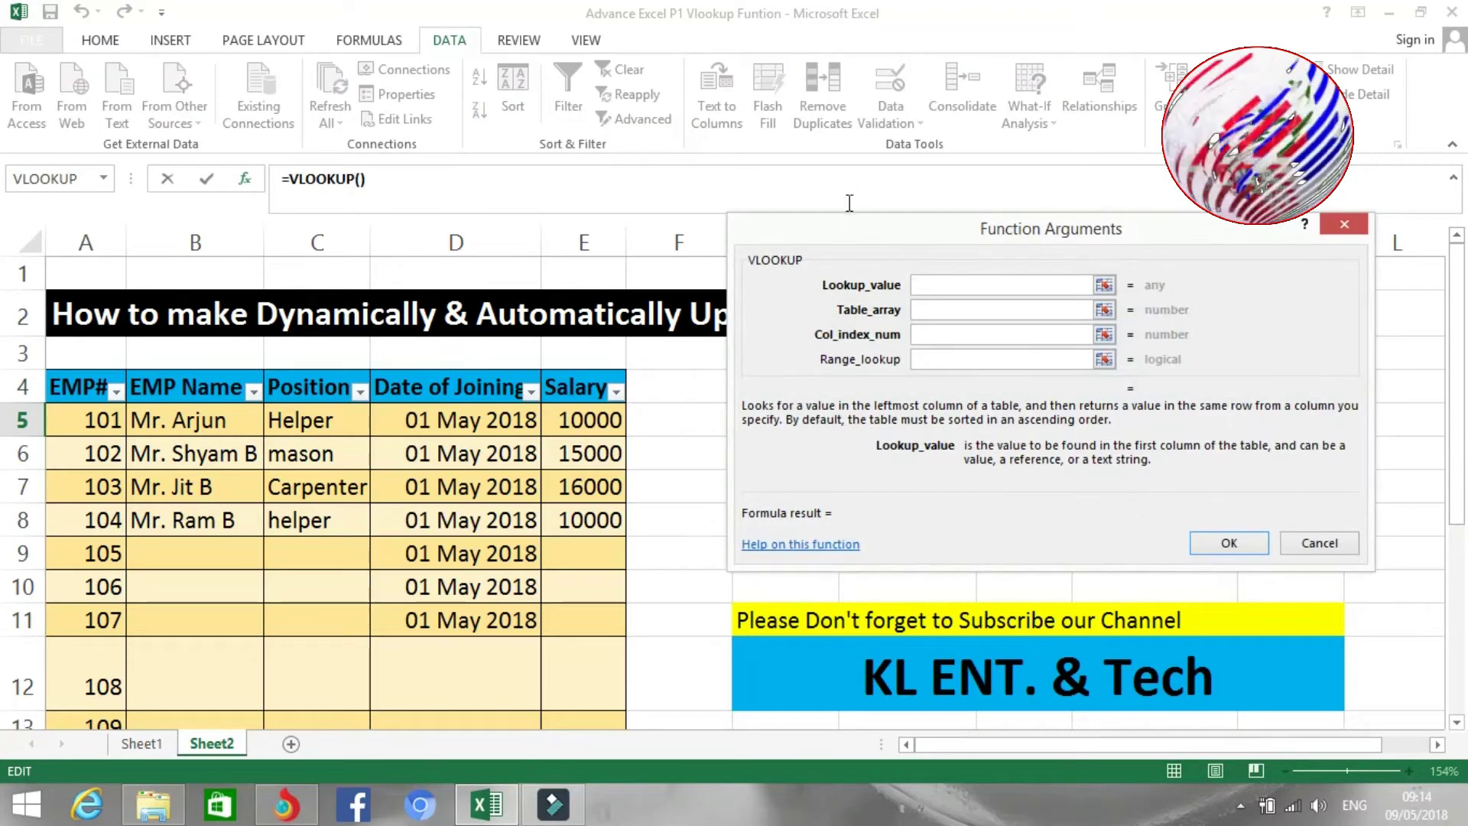
{"action": "left_click_drag", "start_coordinate": [845, 232], "coordinate": [974, 229]}
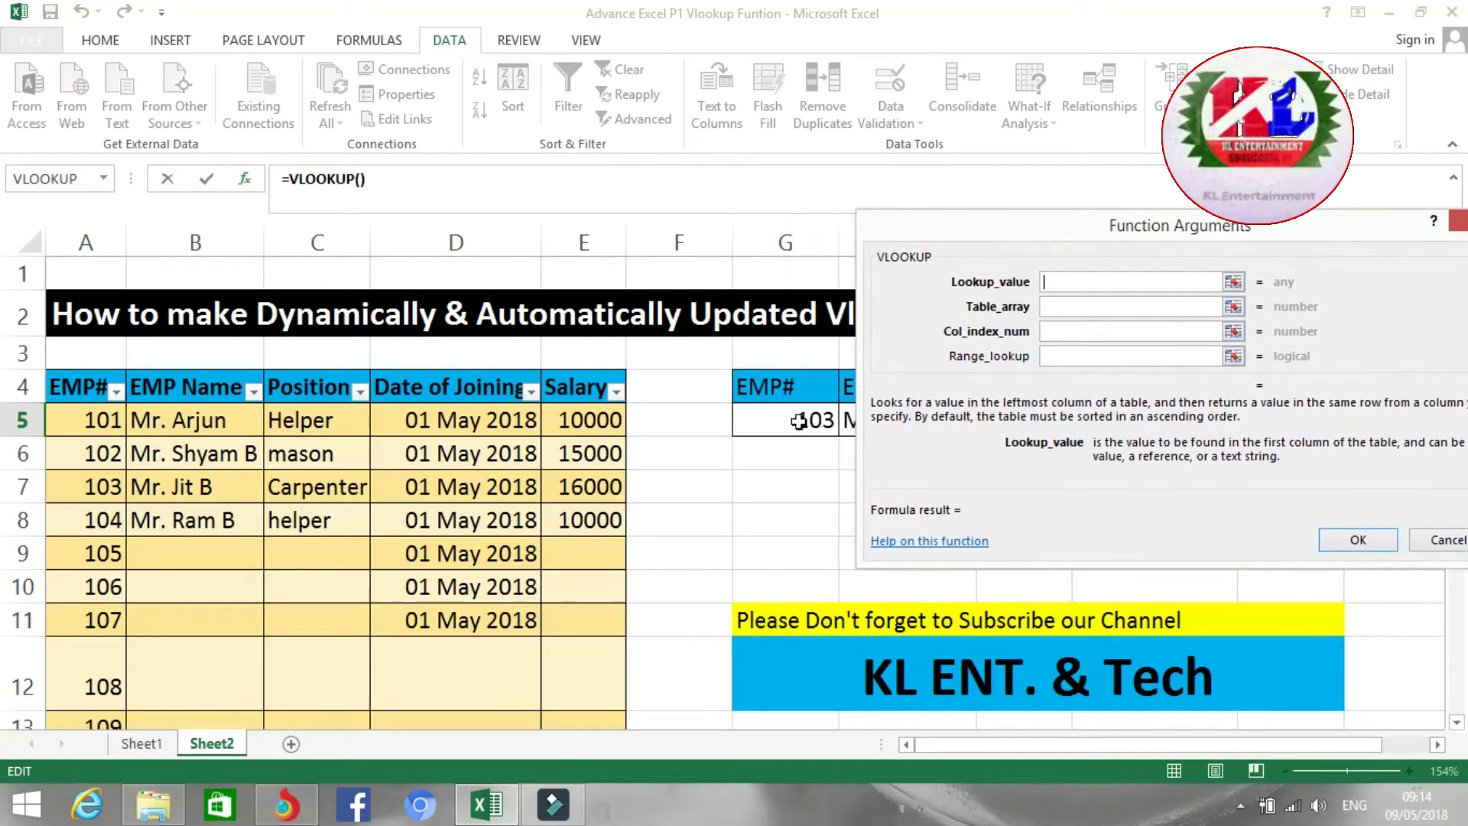
{"action": "left_click", "coordinate": [799, 422]}
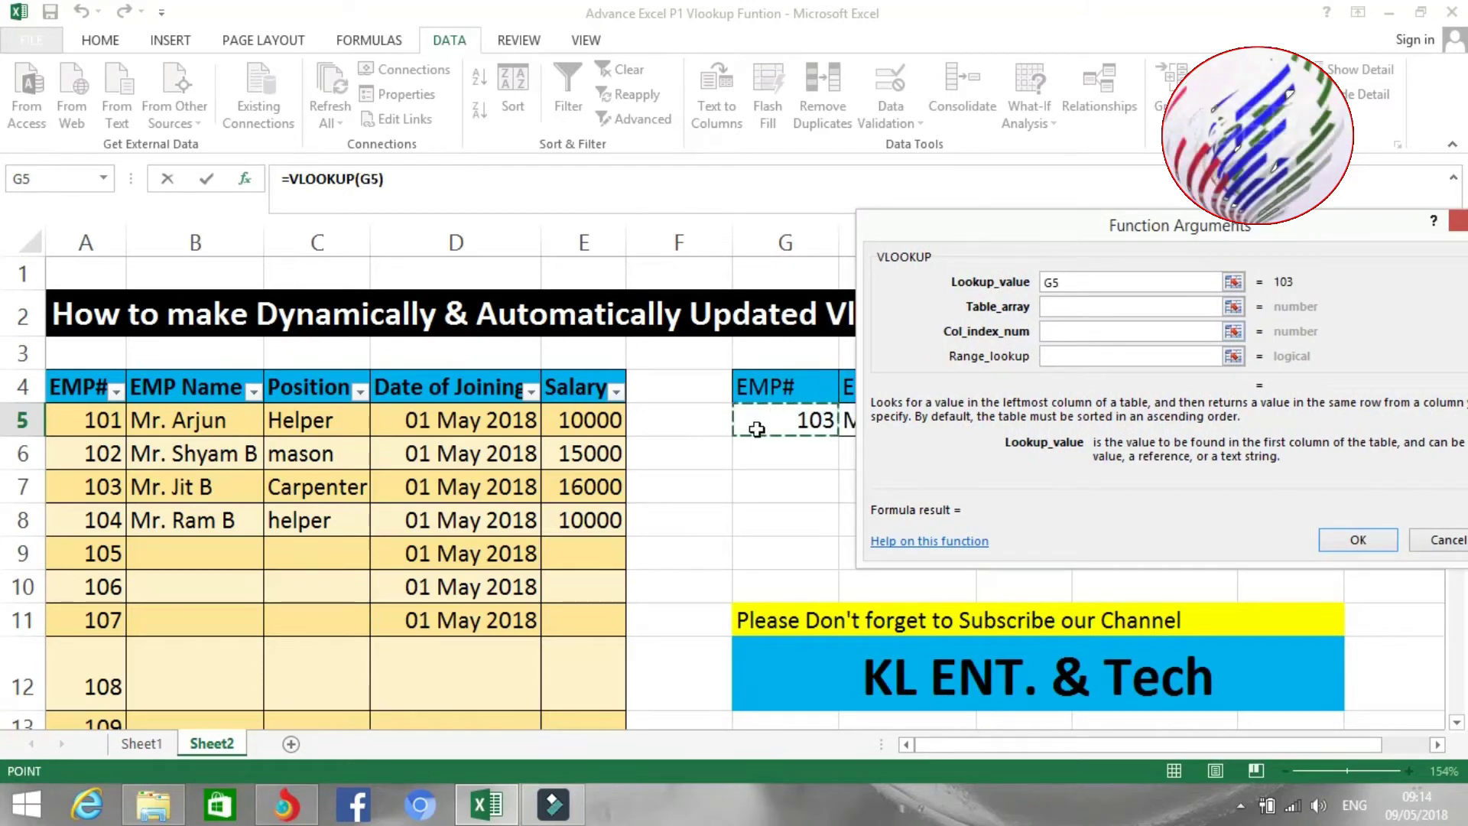
{"action": "left_click", "coordinate": [1071, 307]}
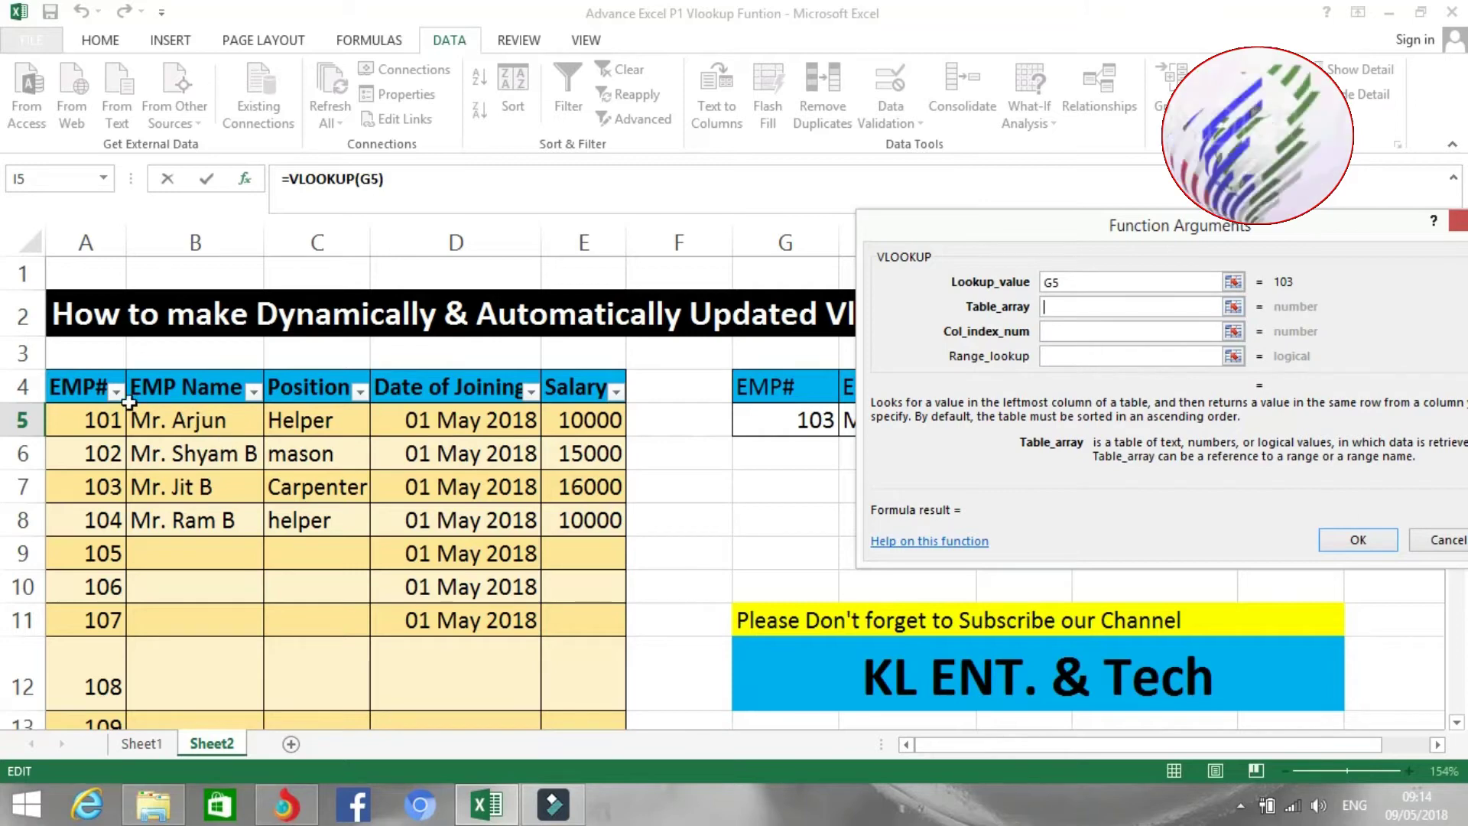
Step: Set Table2[#All], column 3 and match 0, then widen column I to show Carpenter
{"action": "mouse_move", "coordinate": [80, 390]}
{"action": "left_mouse_down"}
{"action": "mouse_move", "coordinate": [464, 514]}
{"action": "mouse_move", "coordinate": [585, 648]}
{"action": "left_mouse_up"}
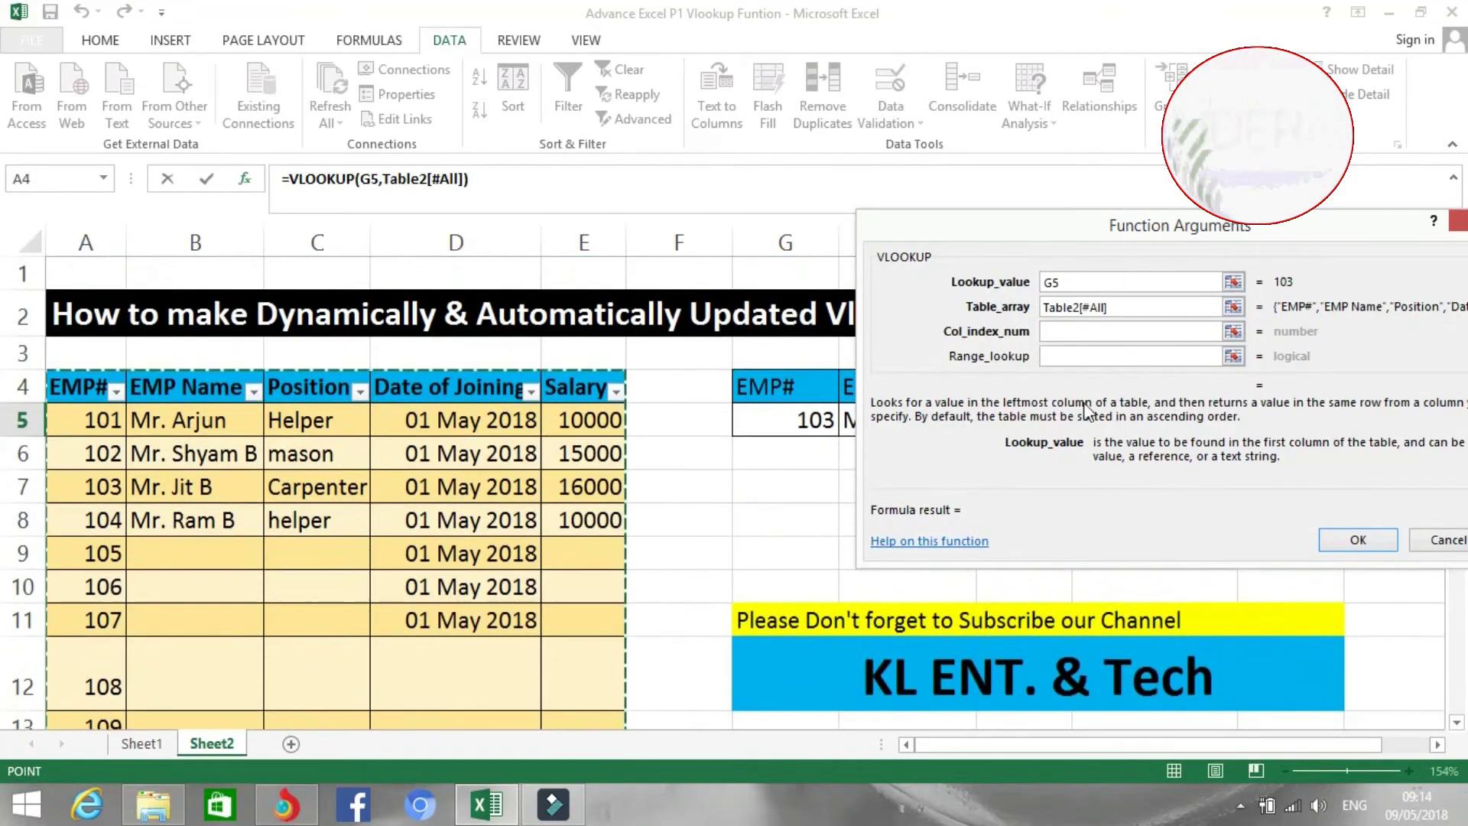
{"action": "left_click", "coordinate": [1101, 341]}
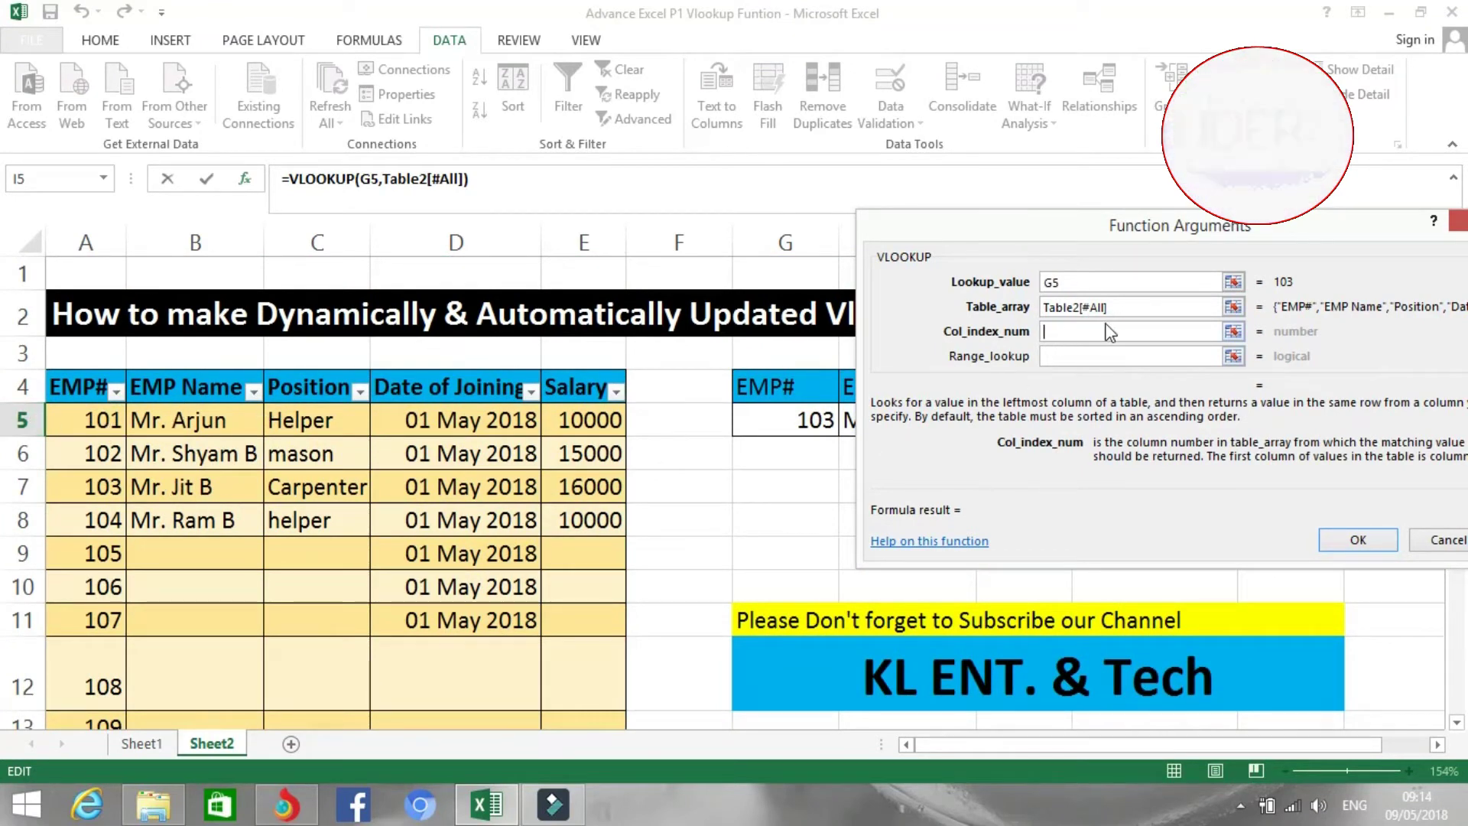
{"action": "type", "text": "3"}
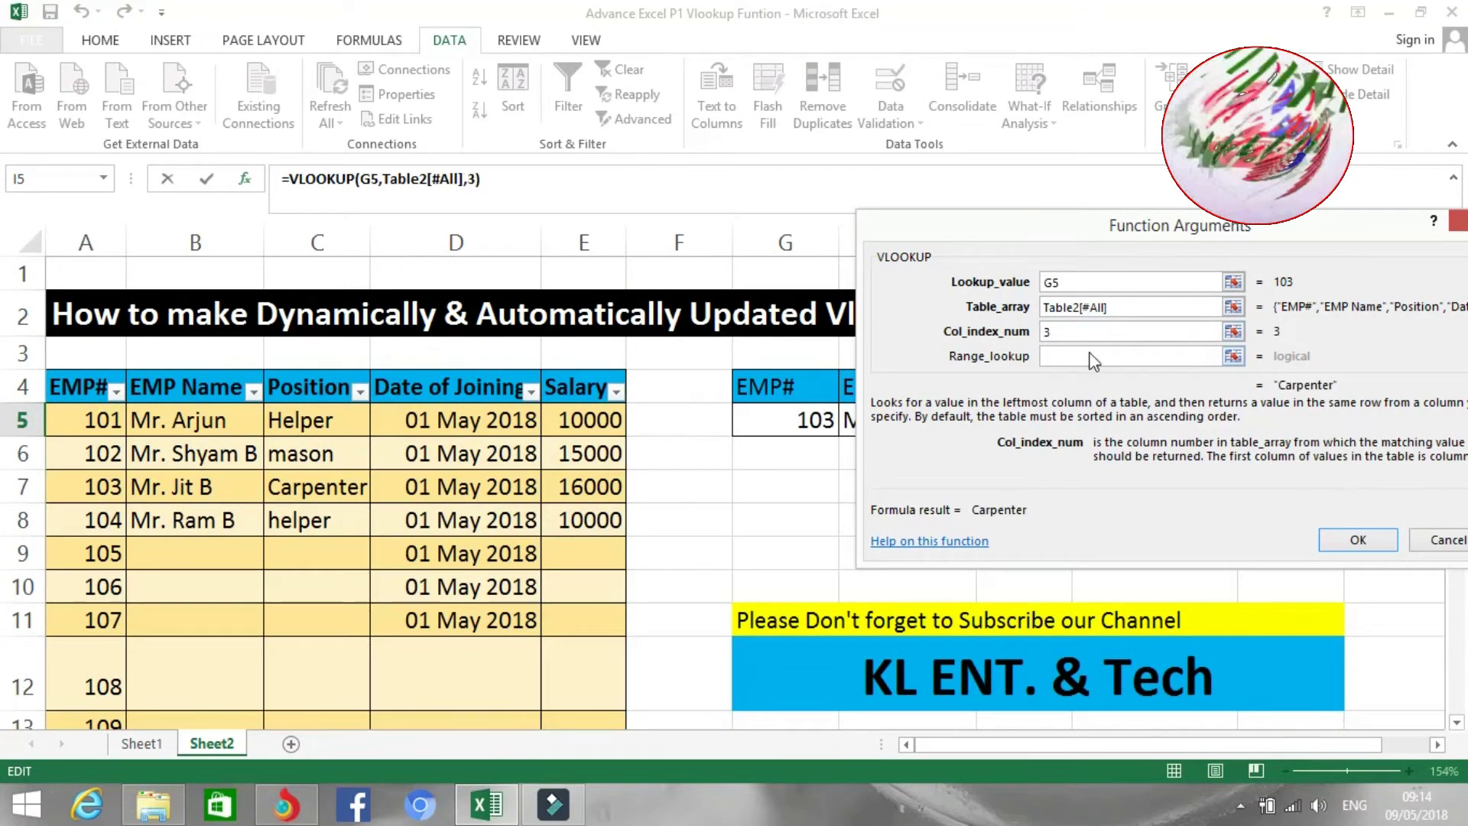
{"action": "left_click", "coordinate": [1091, 354]}
{"action": "type", "text": "0"}
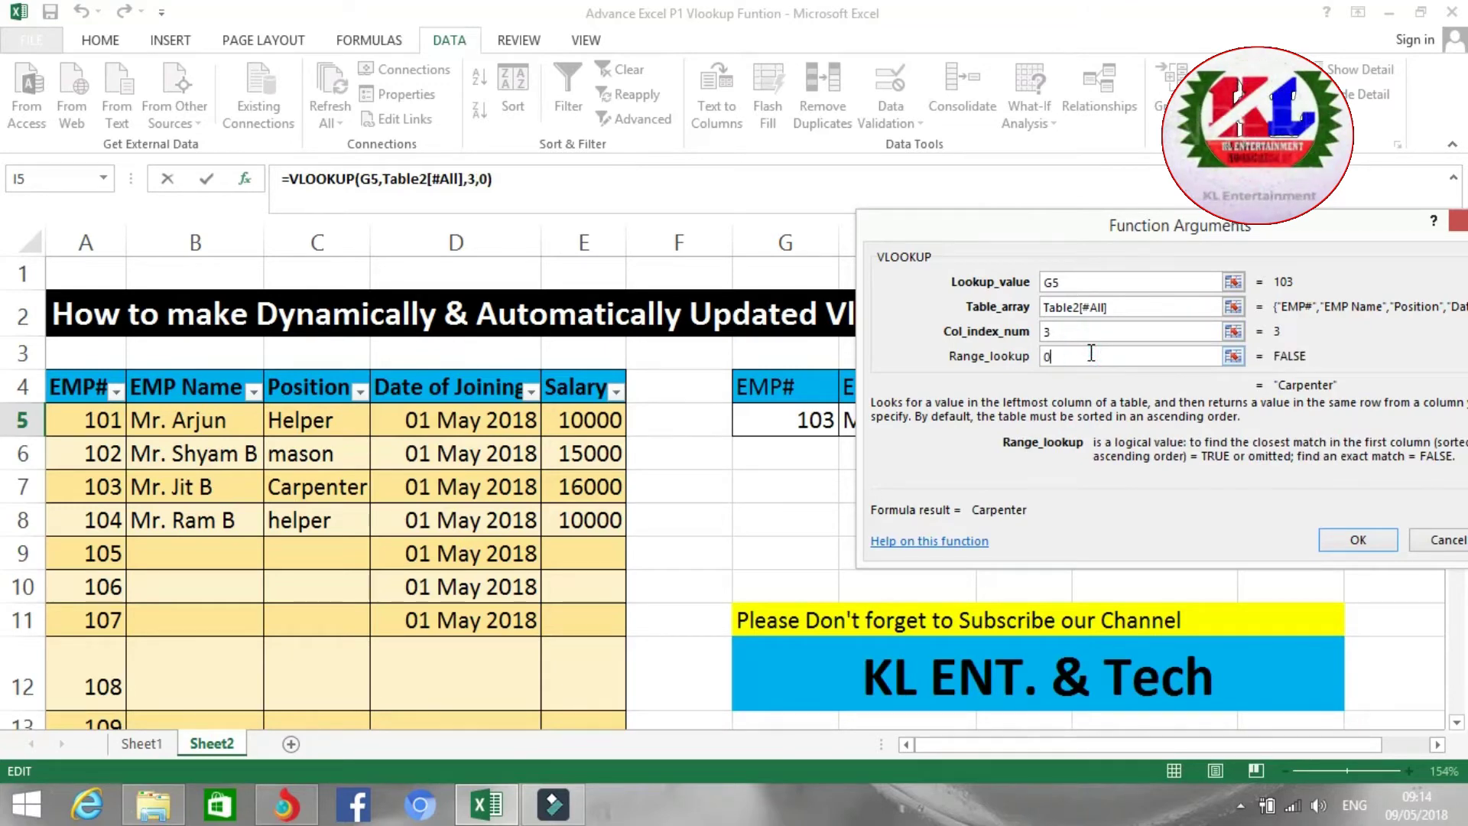
{"action": "left_click", "coordinate": [1360, 539]}
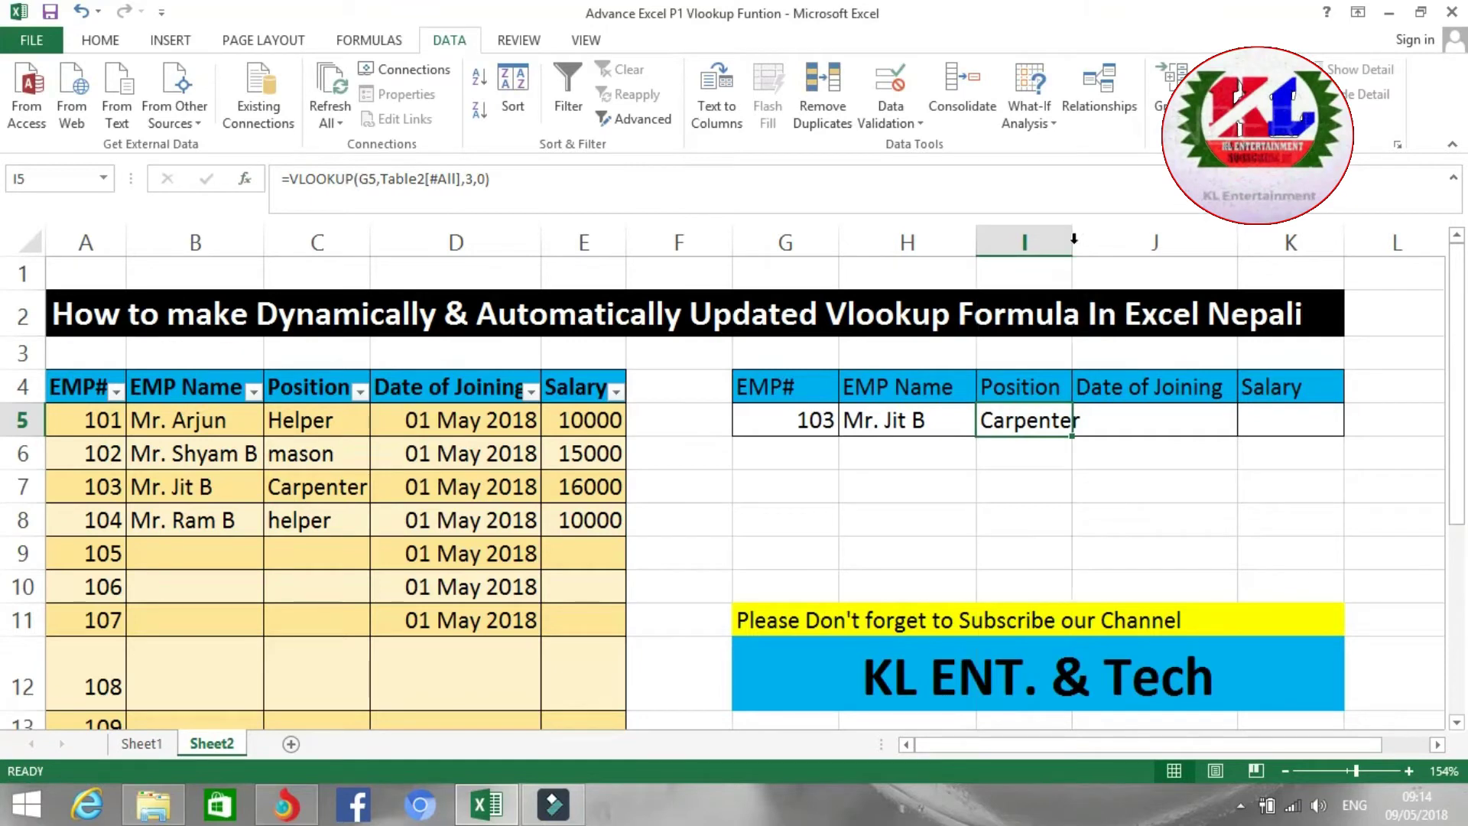
{"action": "left_click_drag", "start_coordinate": [1074, 239], "coordinate": [1092, 238]}
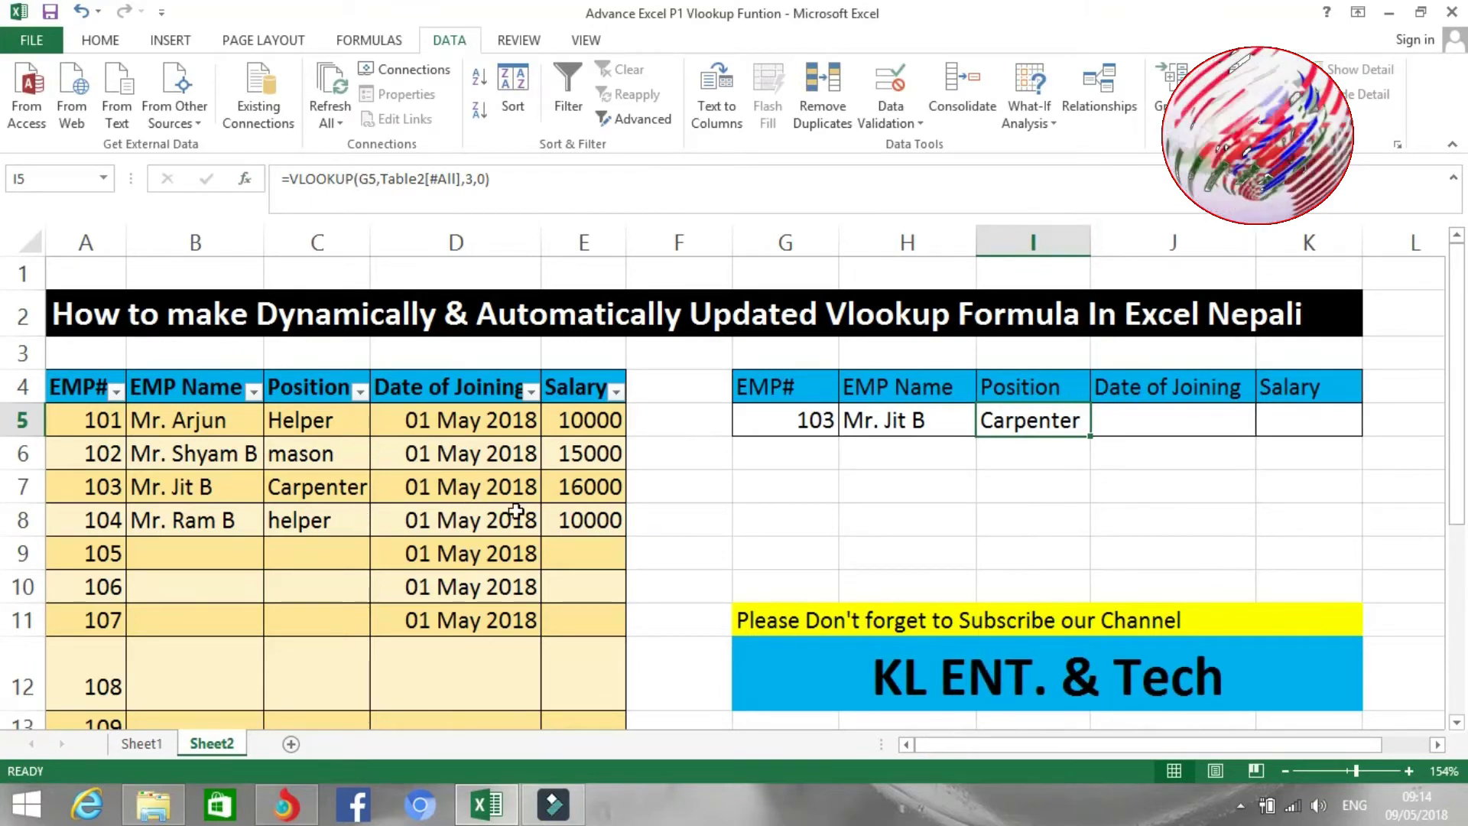
Step: Start a VLOOKUP in J5 via Insert Function with G5 as the lookup value
{"action": "left_click", "coordinate": [1173, 422]}
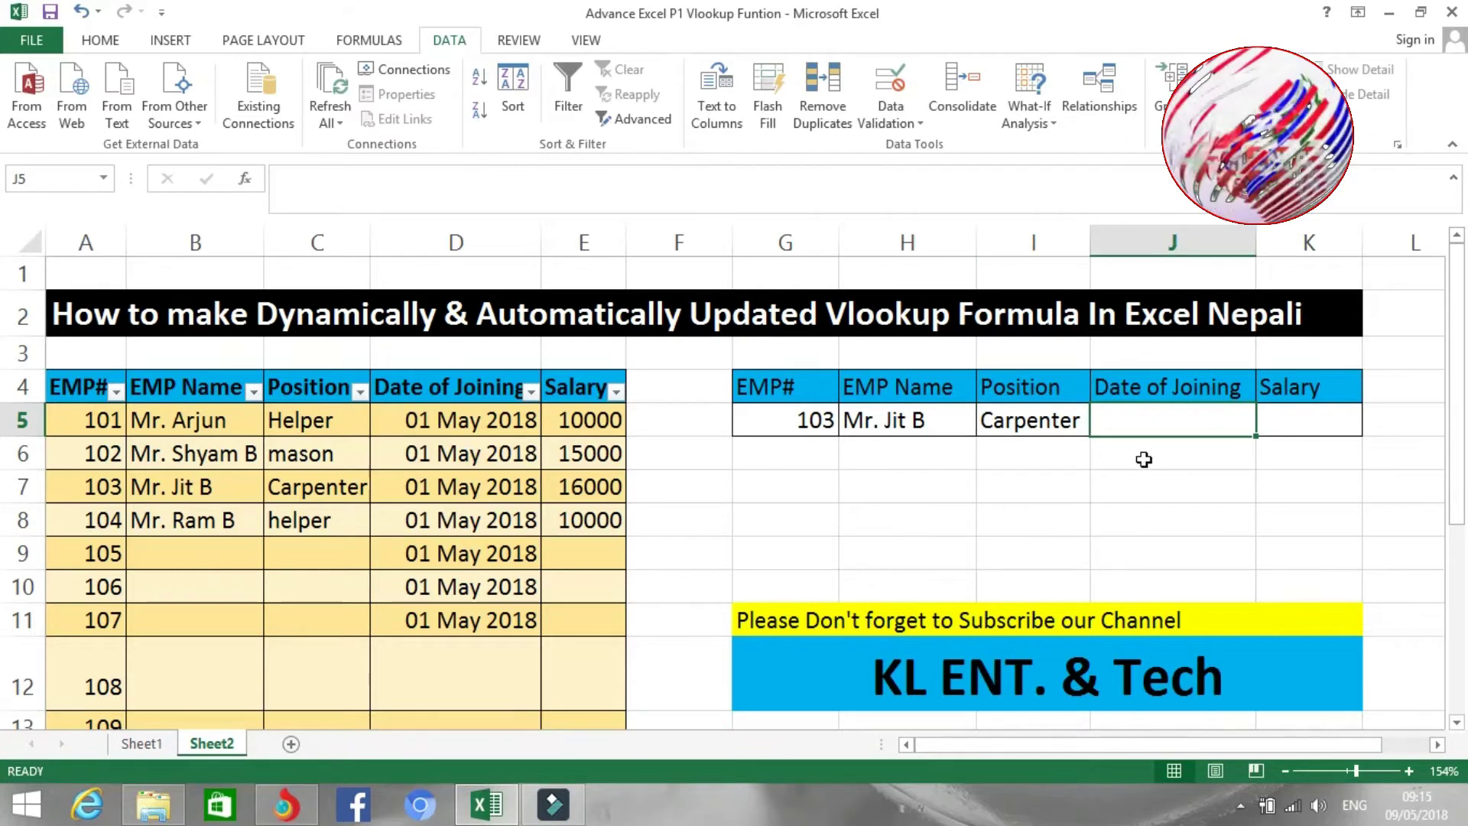
{"action": "left_click", "coordinate": [246, 181]}
{"action": "left_click", "coordinate": [1097, 405]}
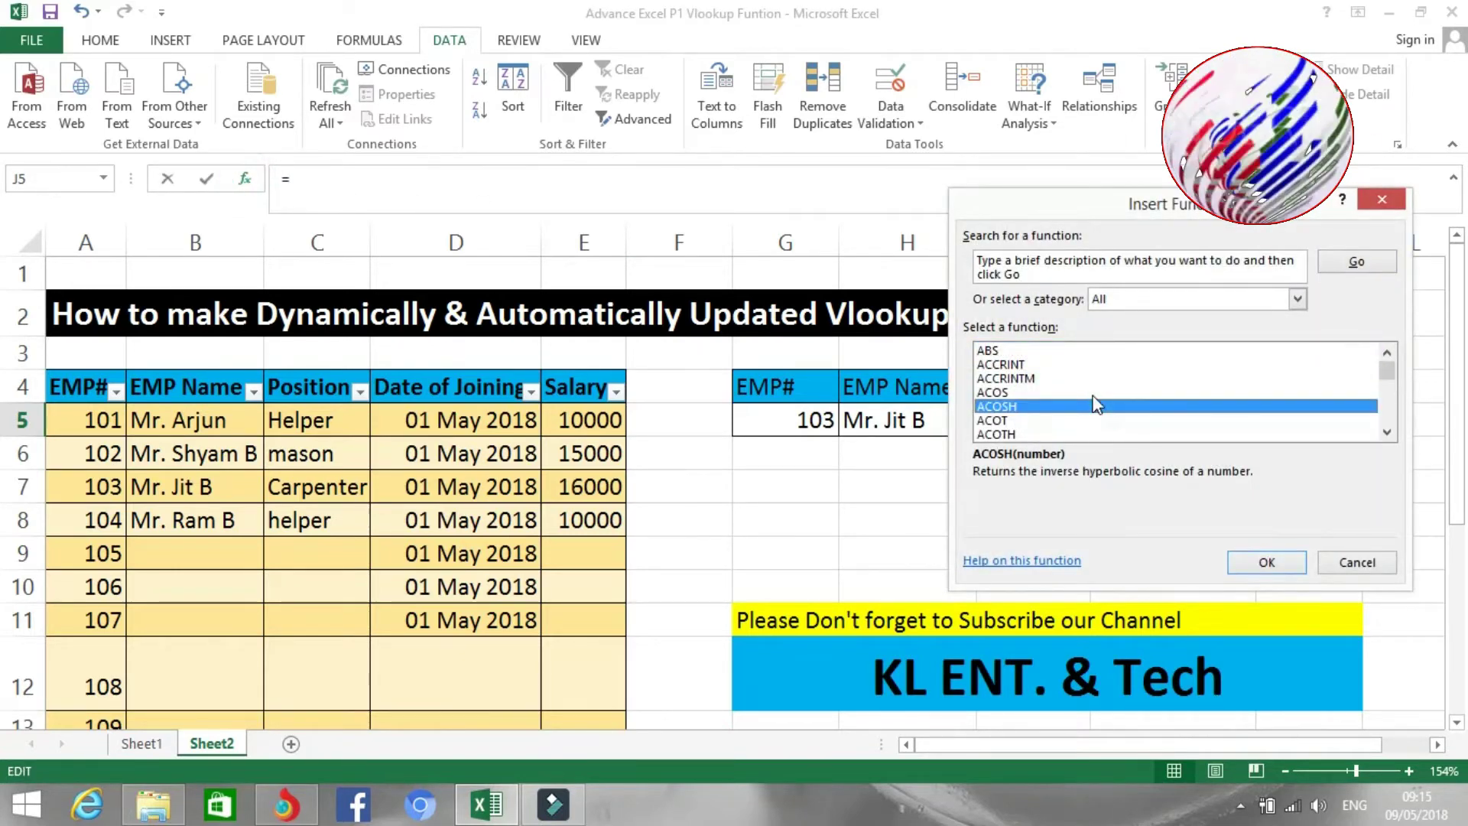
{"action": "key", "text": "v"}
{"action": "key", "text": "Down"}
{"action": "key", "text": "Down"}
{"action": "key", "text": "Down"}
{"action": "key", "text": "Down"}
{"action": "key", "text": "Down"}
{"action": "key", "text": "Down"}
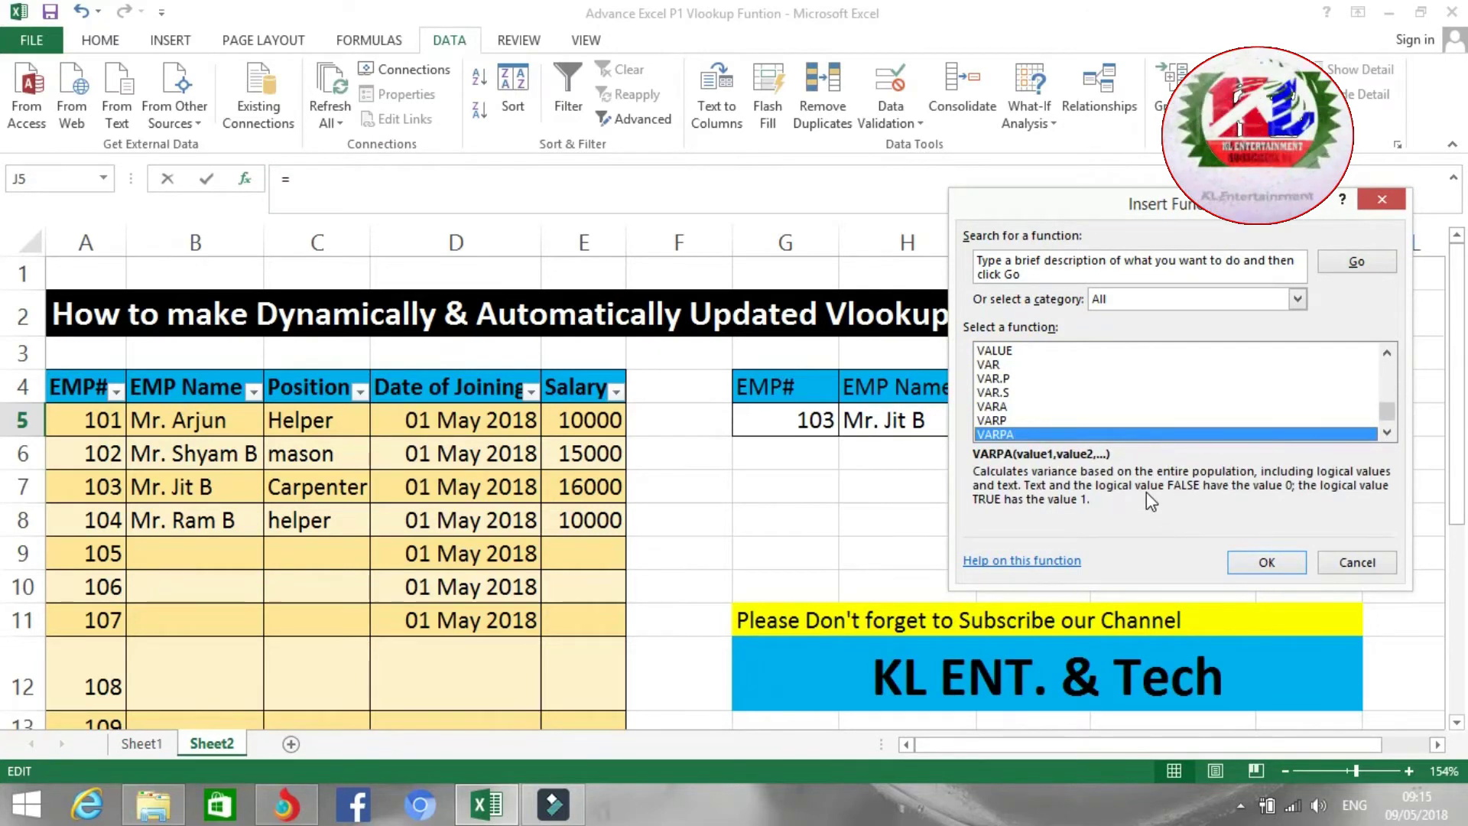
{"action": "key", "text": "Down"}
{"action": "key", "text": "Down"}
{"action": "left_click", "coordinate": [1255, 566]}
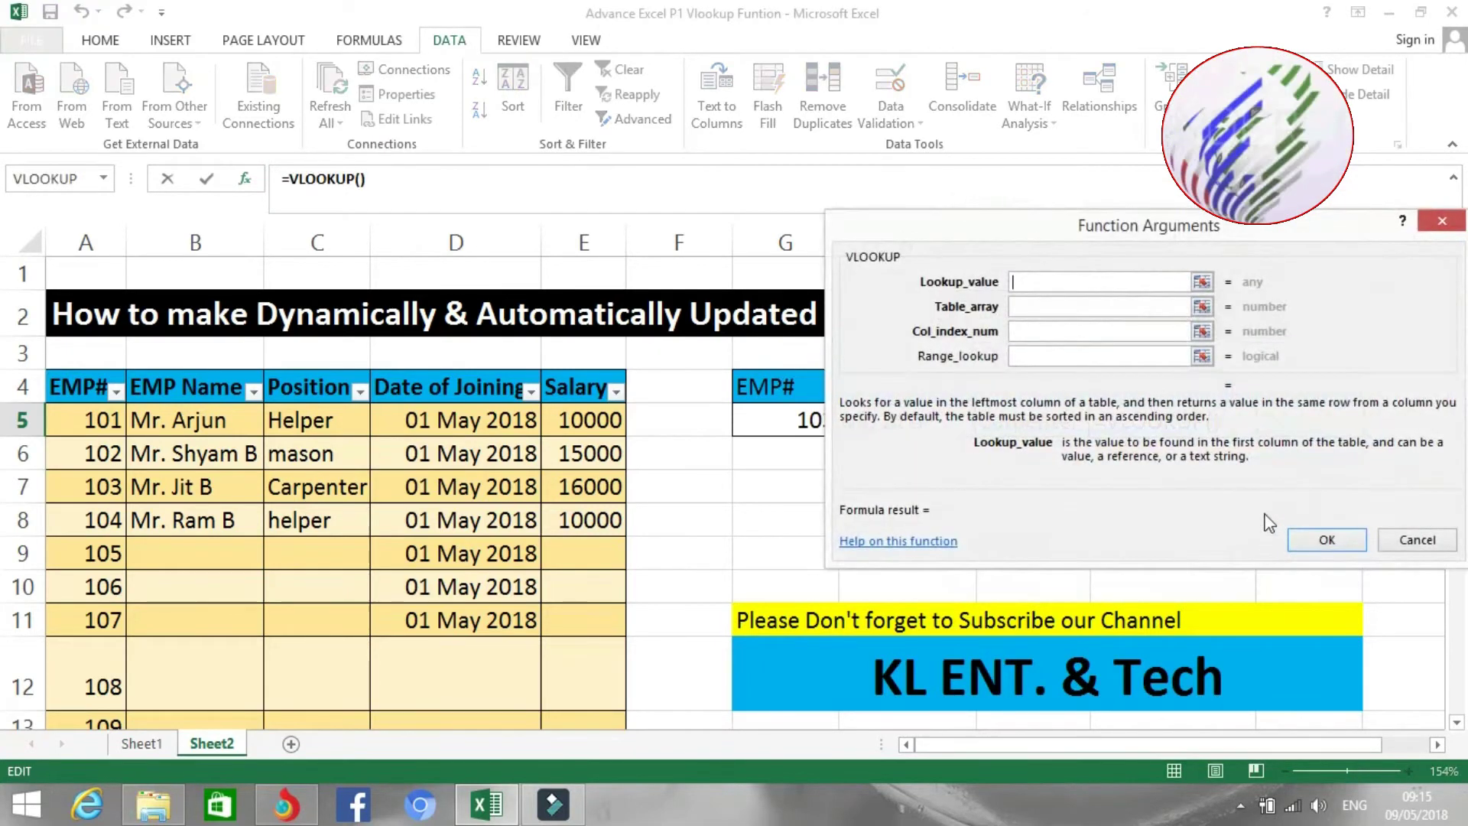
{"action": "left_click", "coordinate": [779, 419]}
Step: Finish it with Table2[#All], column 4 and match 0, showing 43221
{"action": "left_click", "coordinate": [1023, 306]}
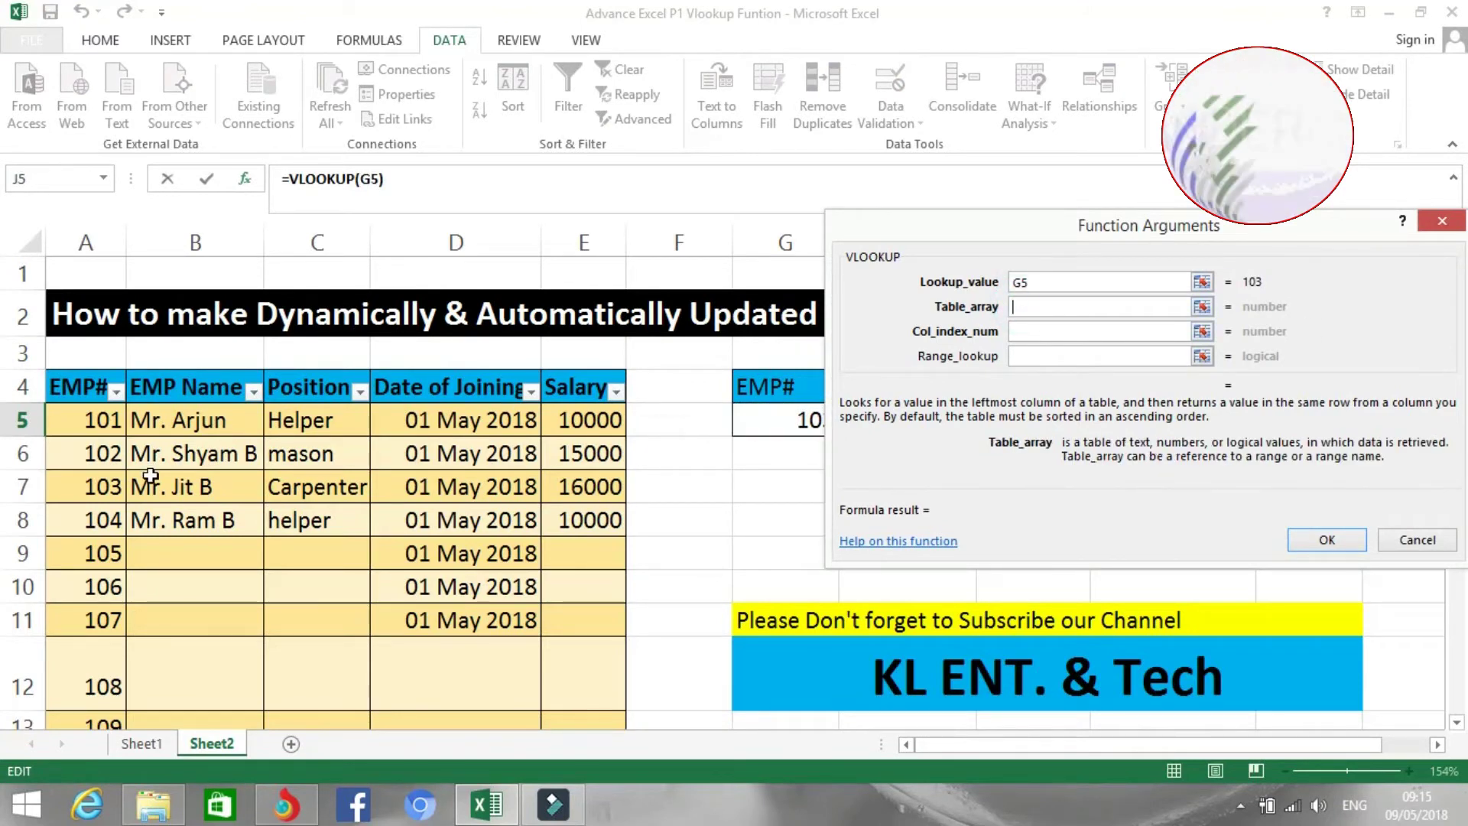
{"action": "mouse_move", "coordinate": [88, 387]}
{"action": "left_mouse_down"}
{"action": "mouse_move", "coordinate": [351, 419]}
{"action": "mouse_move", "coordinate": [562, 653]}
{"action": "left_mouse_up"}
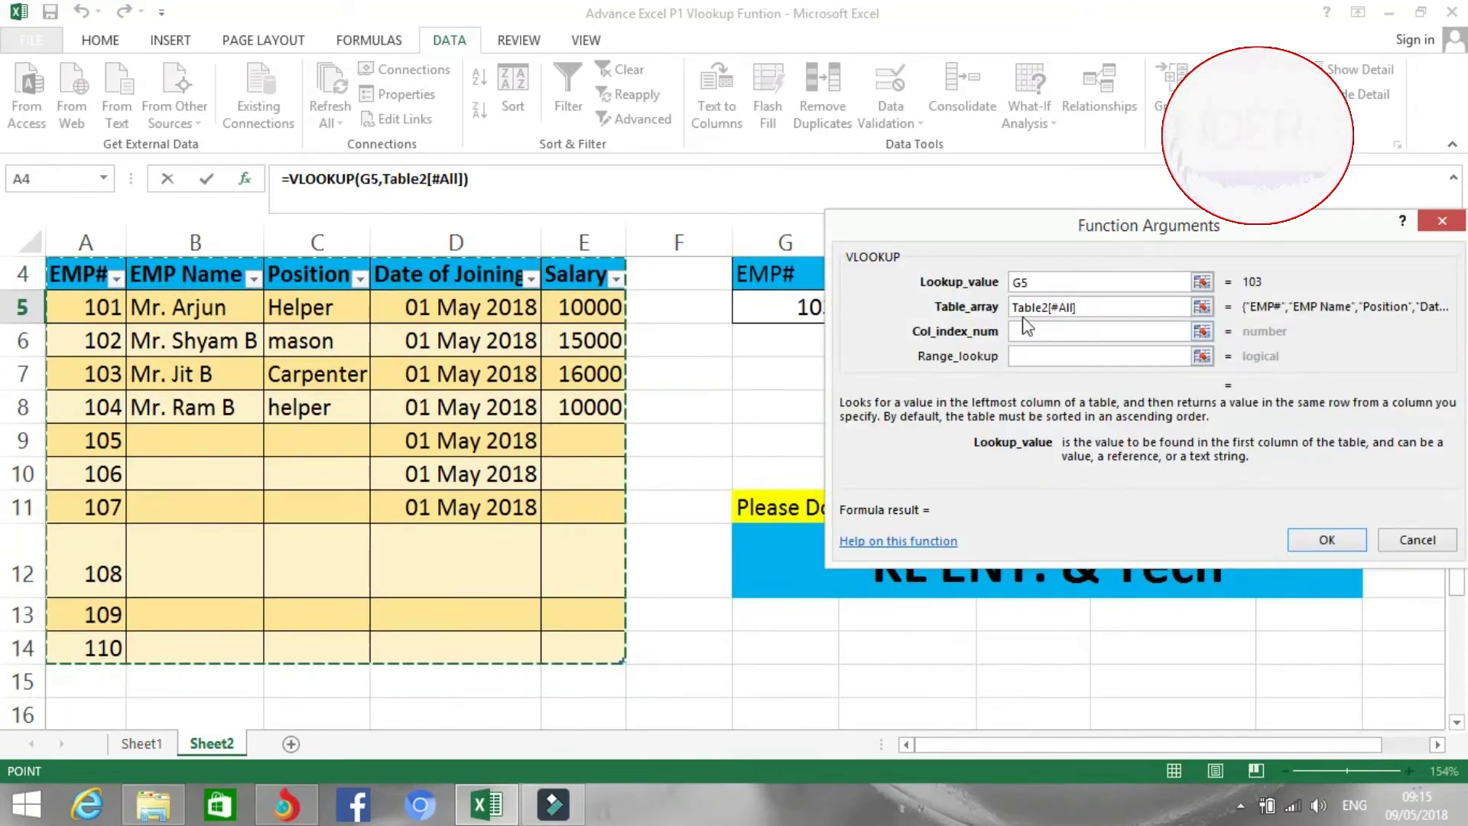
{"action": "left_click", "coordinate": [1027, 334]}
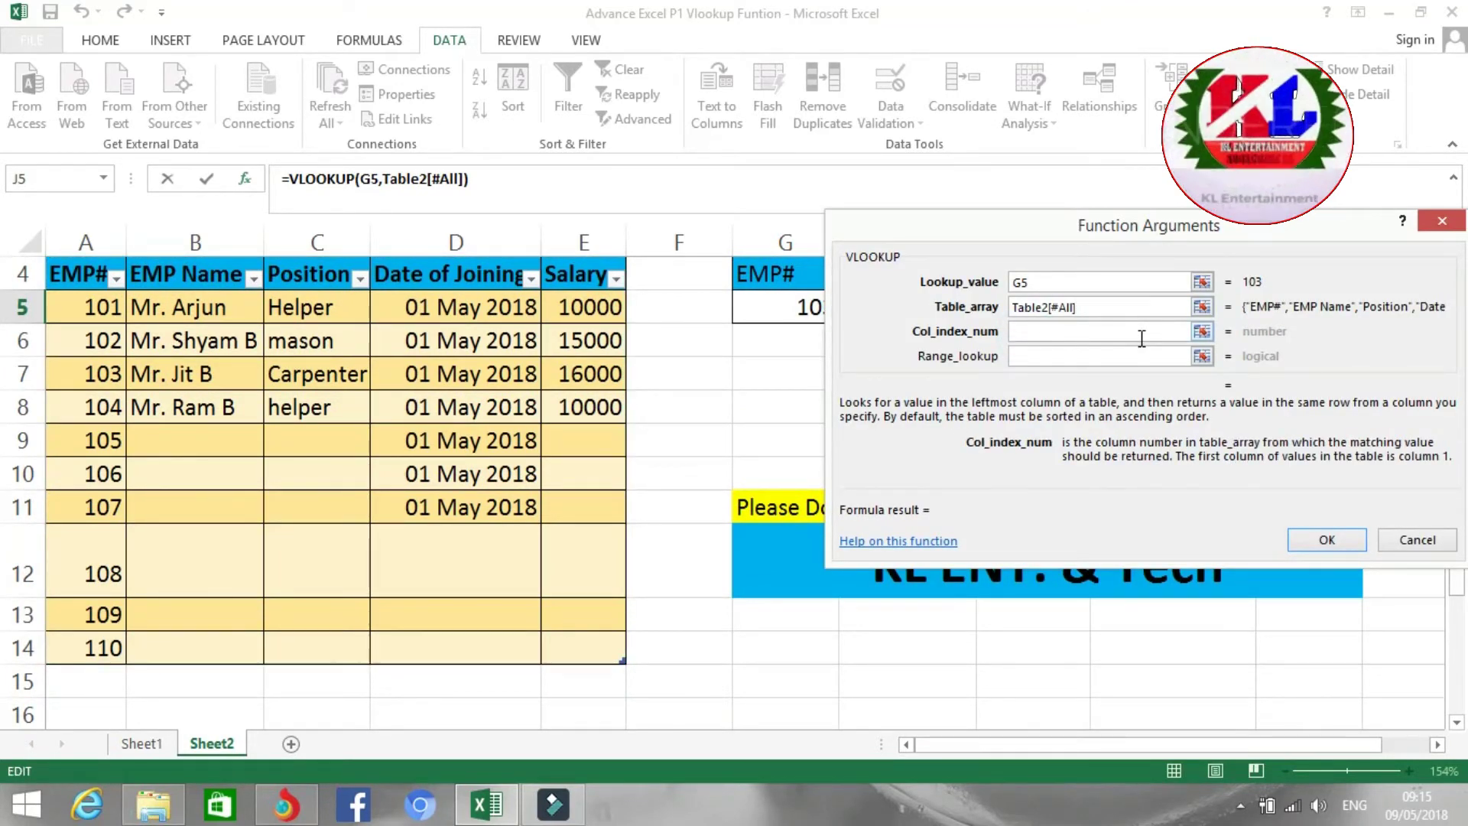
{"action": "type", "text": "4"}
{"action": "left_click", "coordinate": [1085, 356]}
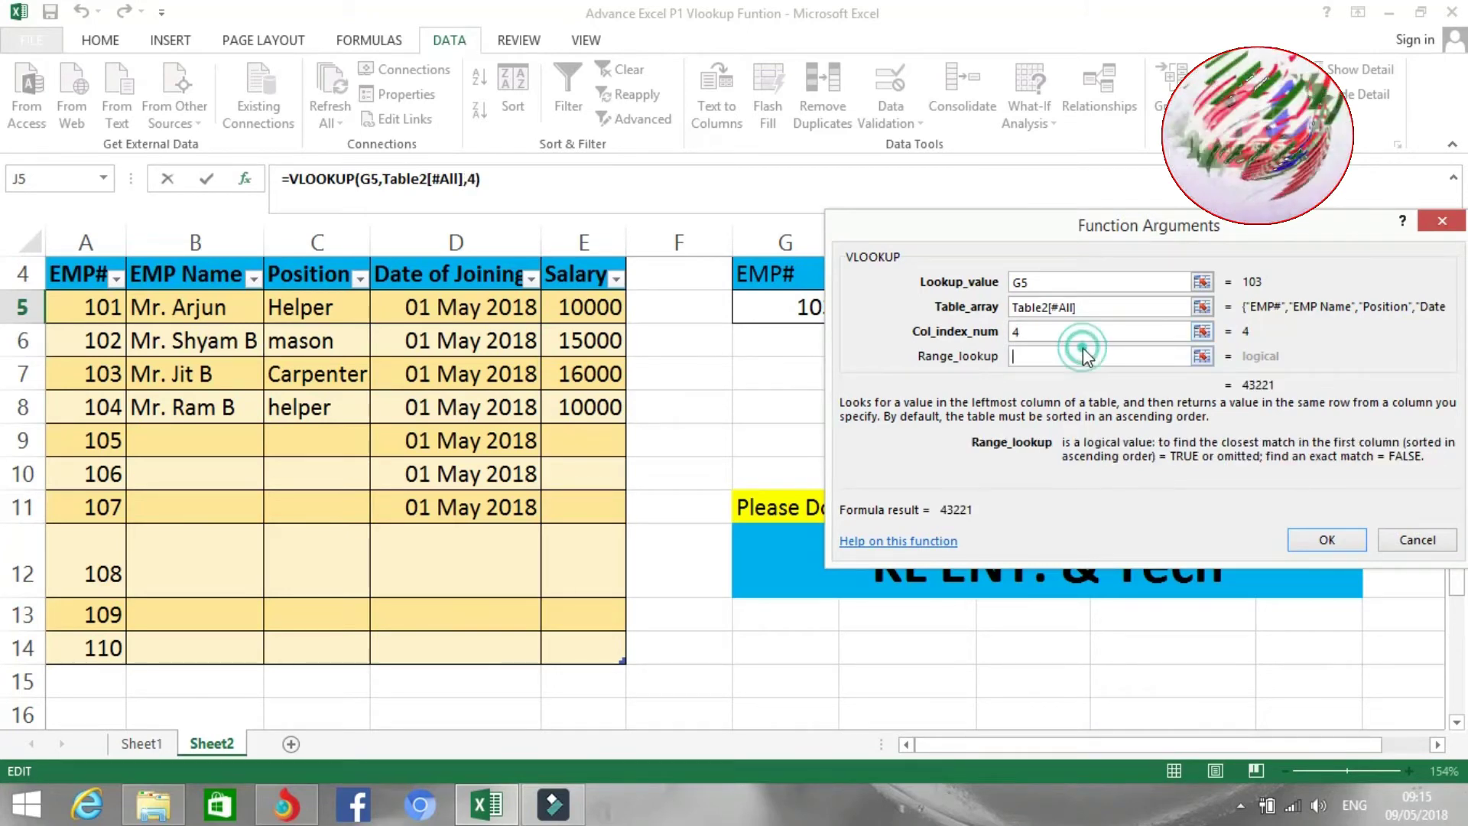
{"action": "type", "text": ",0"}
{"action": "key", "text": "Return"}
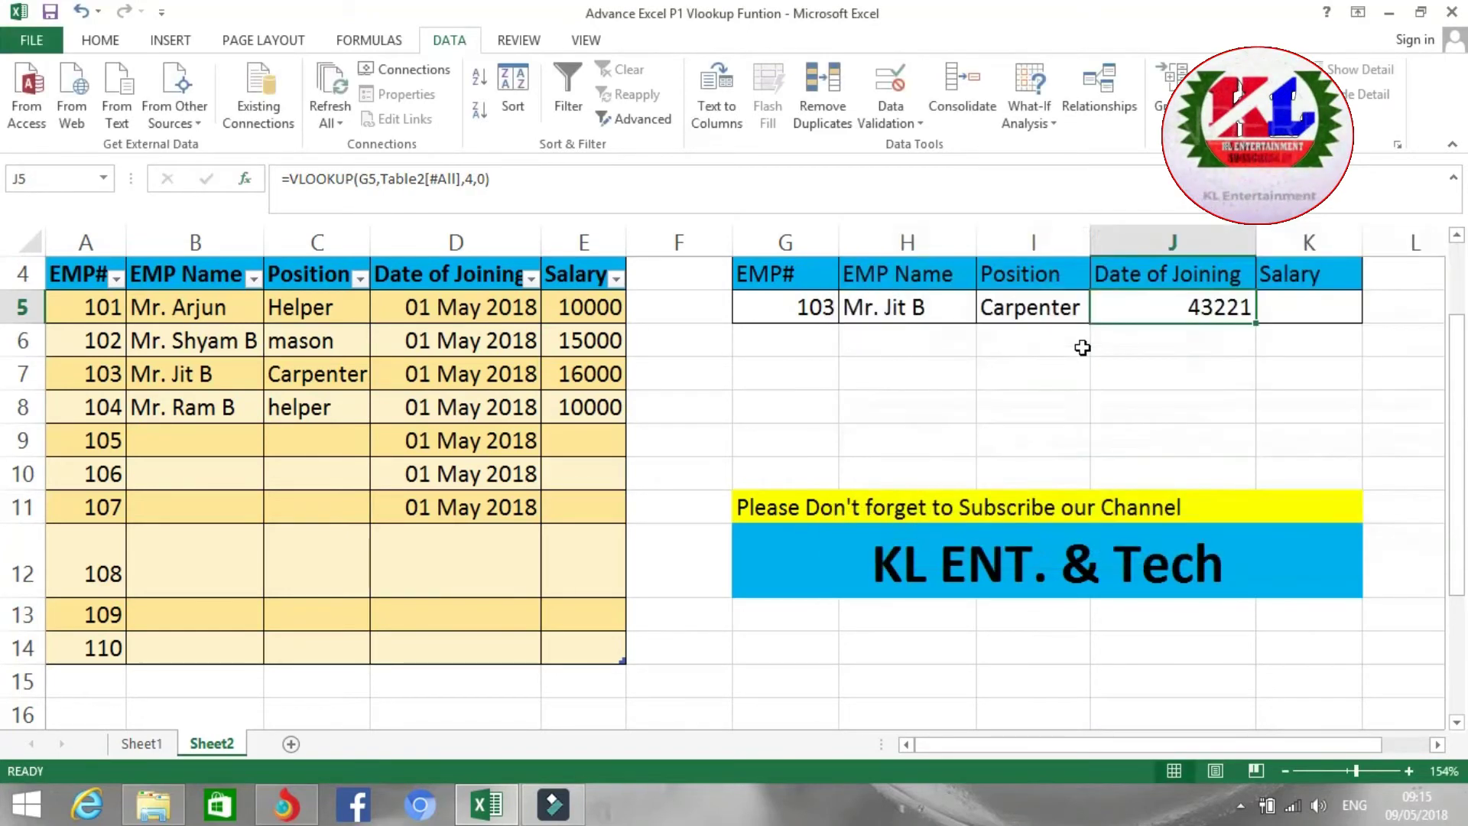
{"action": "scroll", "coordinate": [1097, 381], "scroll_direction": "up", "scroll_amount": 1}
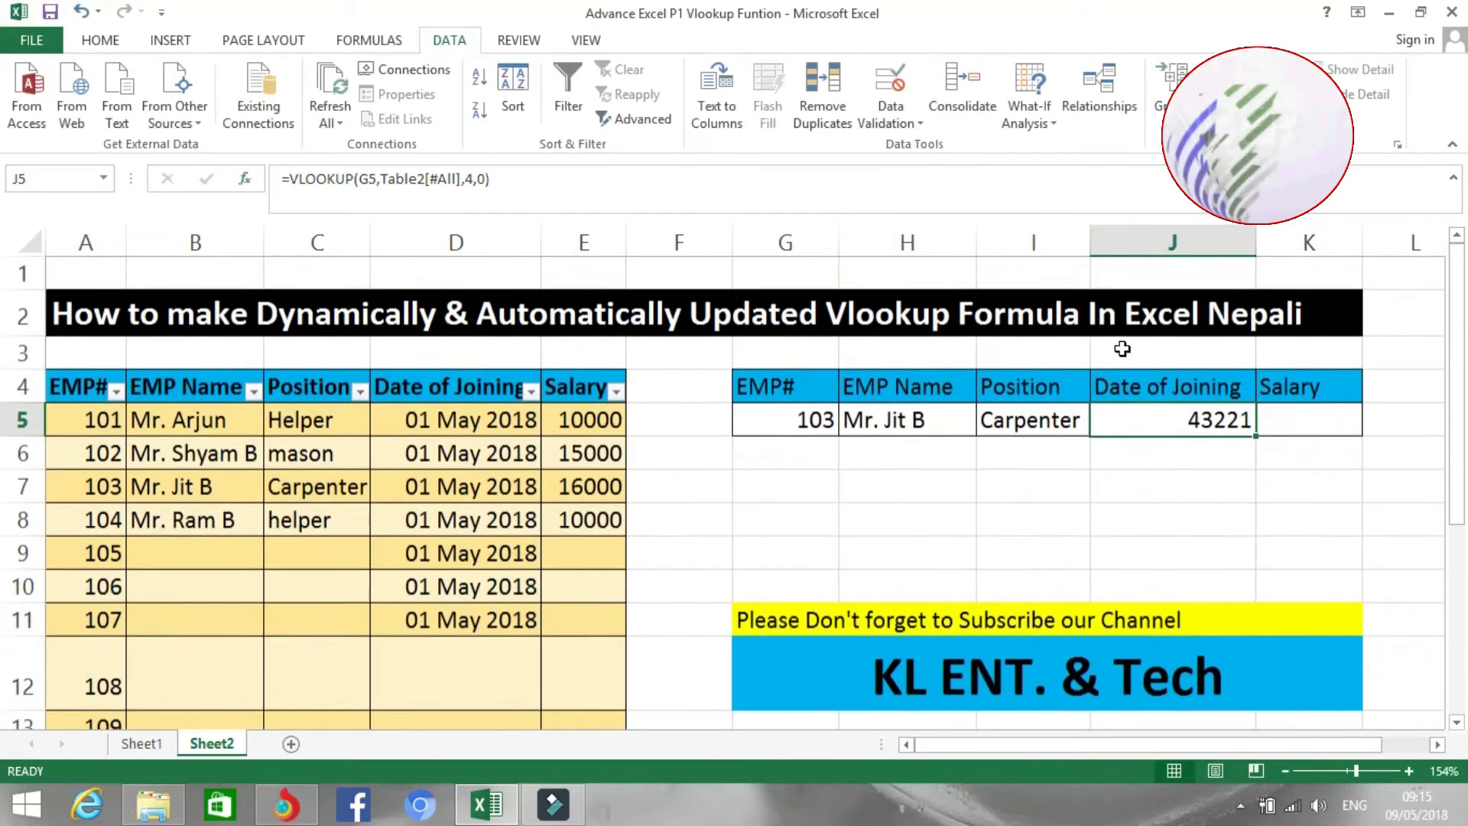
Step: Give J5 the '14 March 2012' date format so it reads 01 May 2018
{"action": "right_click", "coordinate": [1215, 422]}
{"action": "left_click", "coordinate": [1308, 687]}
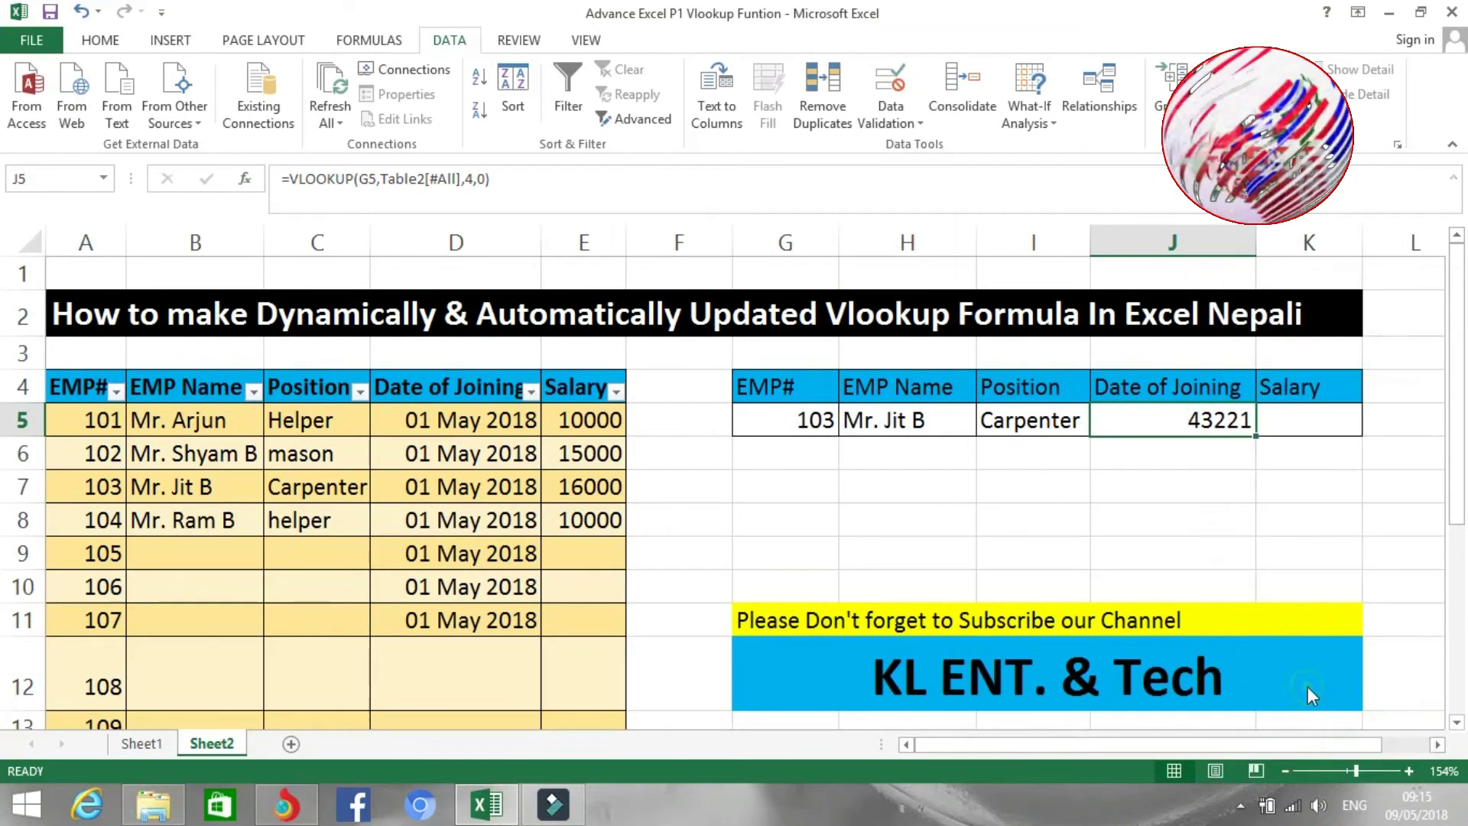
{"action": "left_click", "coordinate": [935, 437]}
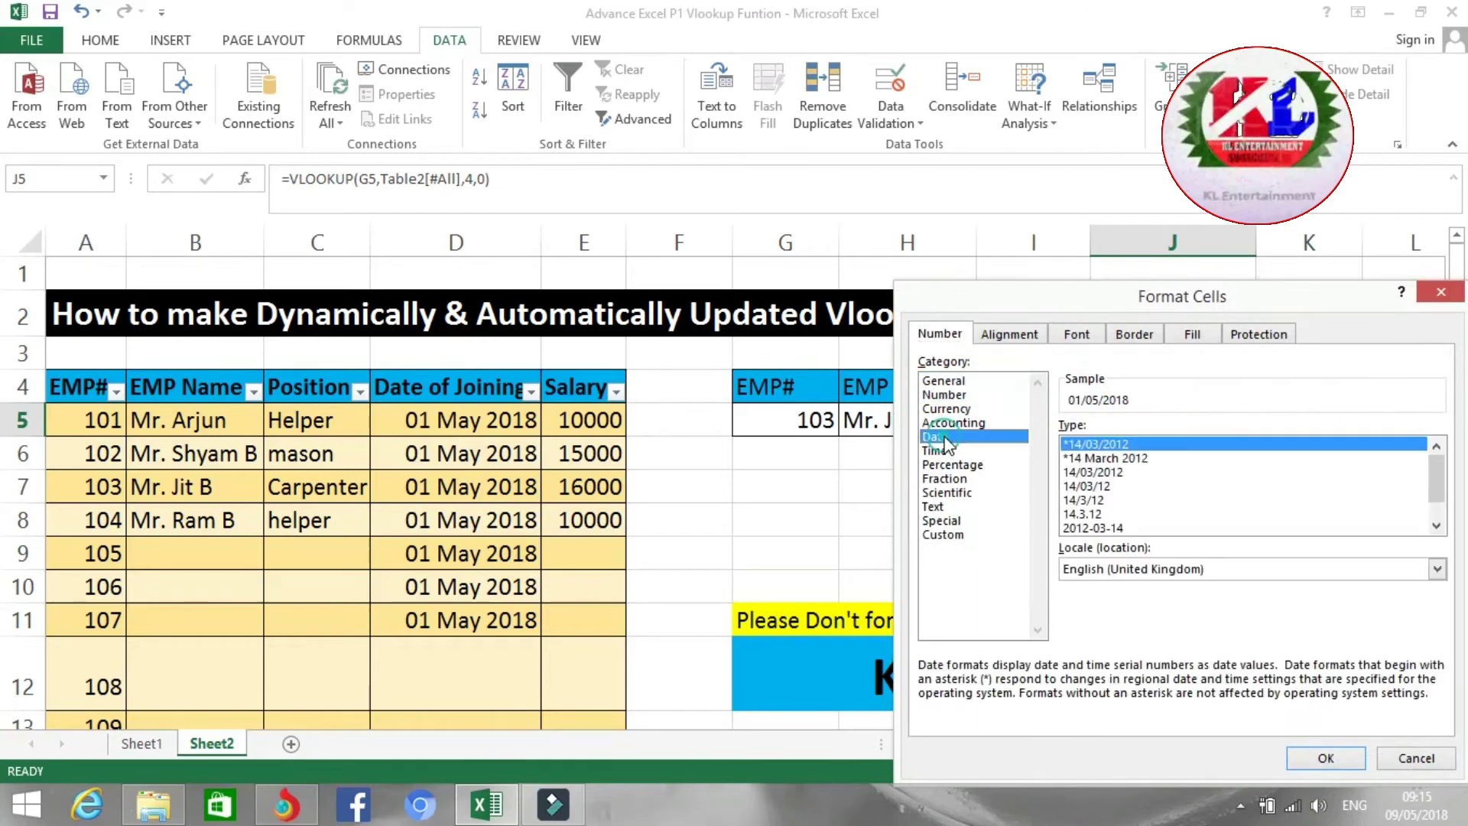
{"action": "double_click", "coordinate": [1117, 459]}
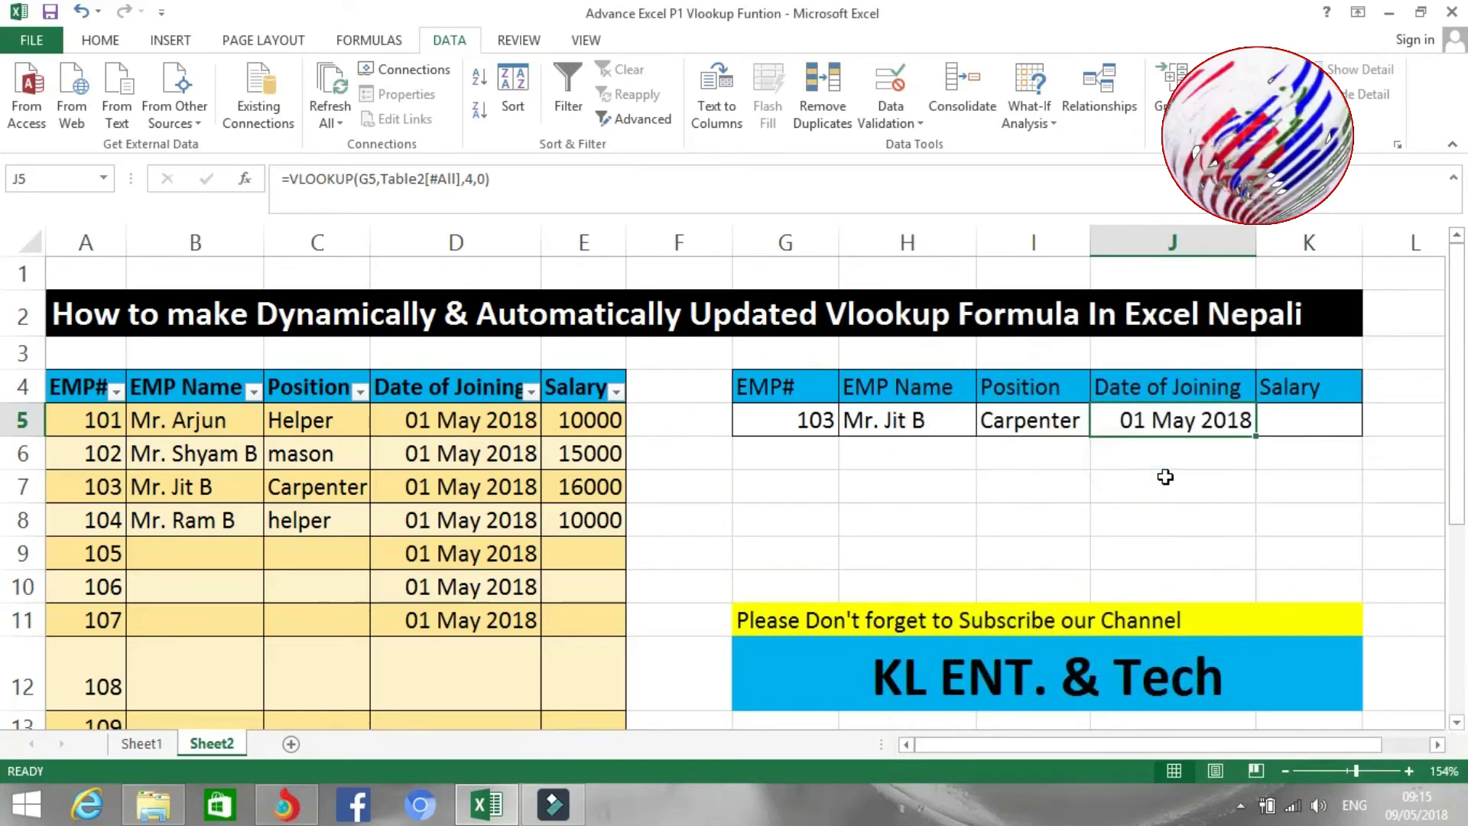
{"action": "left_click", "coordinate": [1223, 489]}
{"action": "left_click", "coordinate": [1299, 425]}
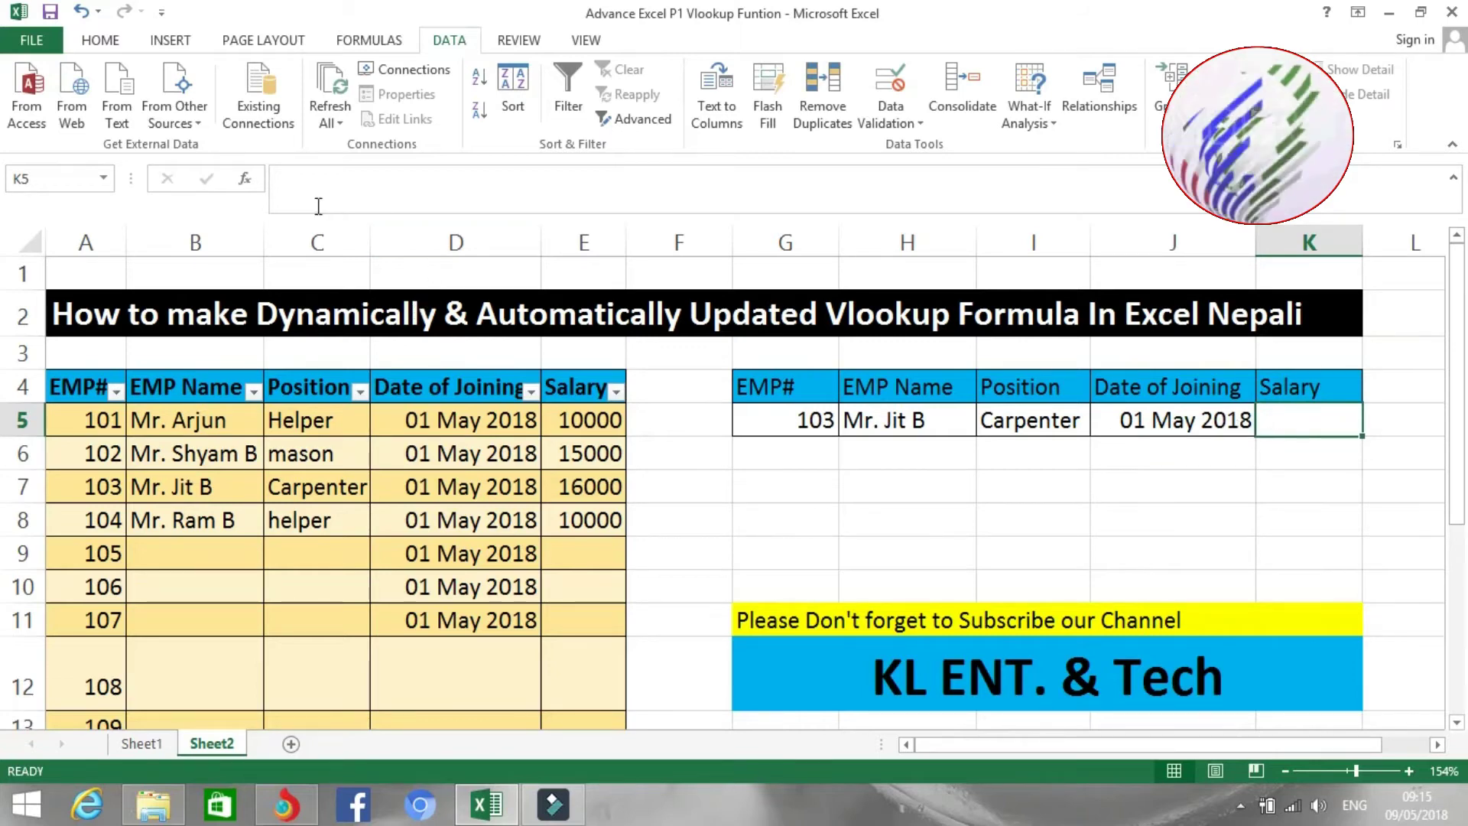
Step: Start a function in K5 and pick VLOOKUP from the function list
{"action": "left_click", "coordinate": [247, 180]}
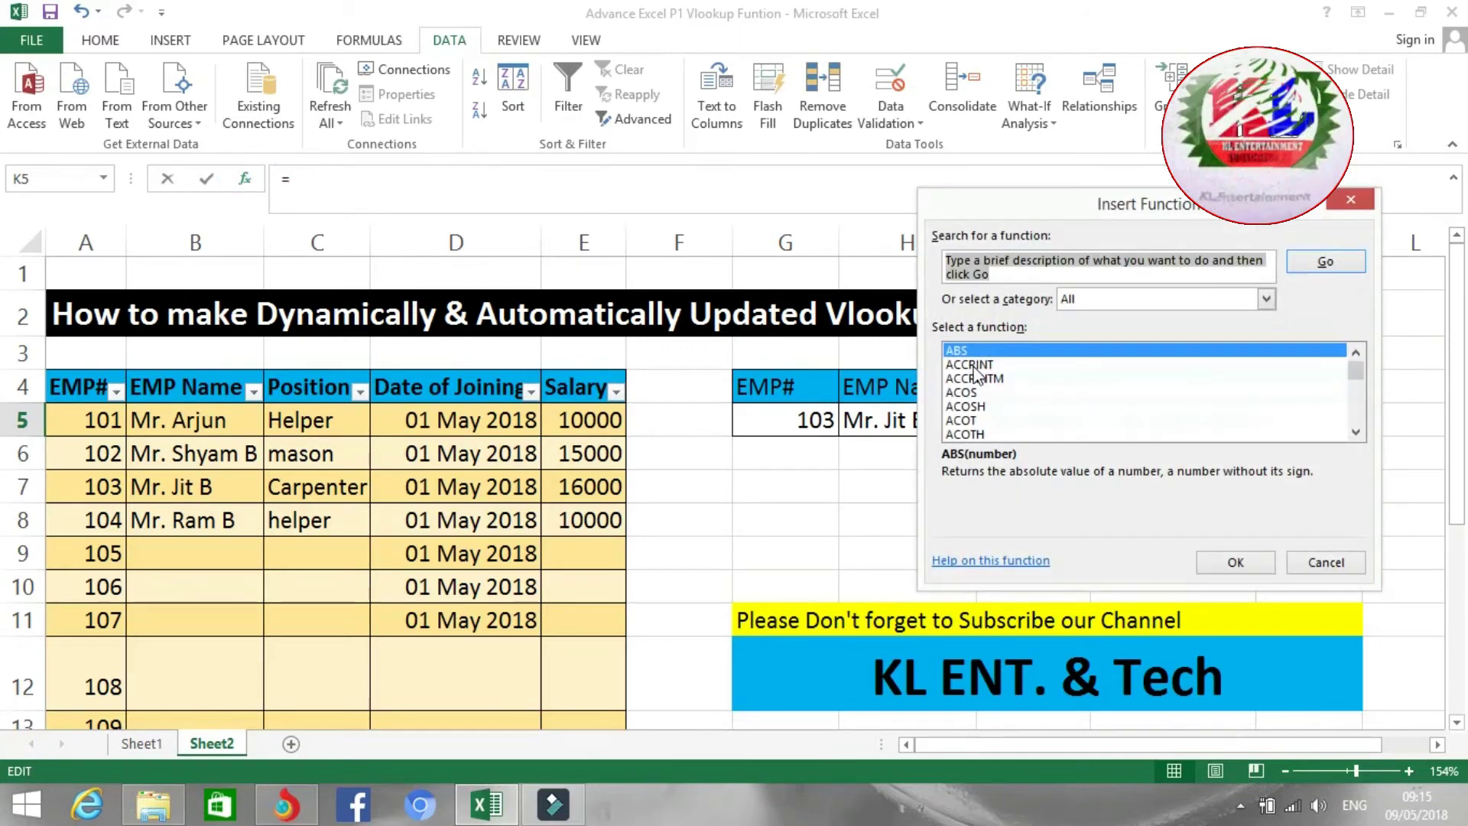
{"action": "type", "text": "vv"}
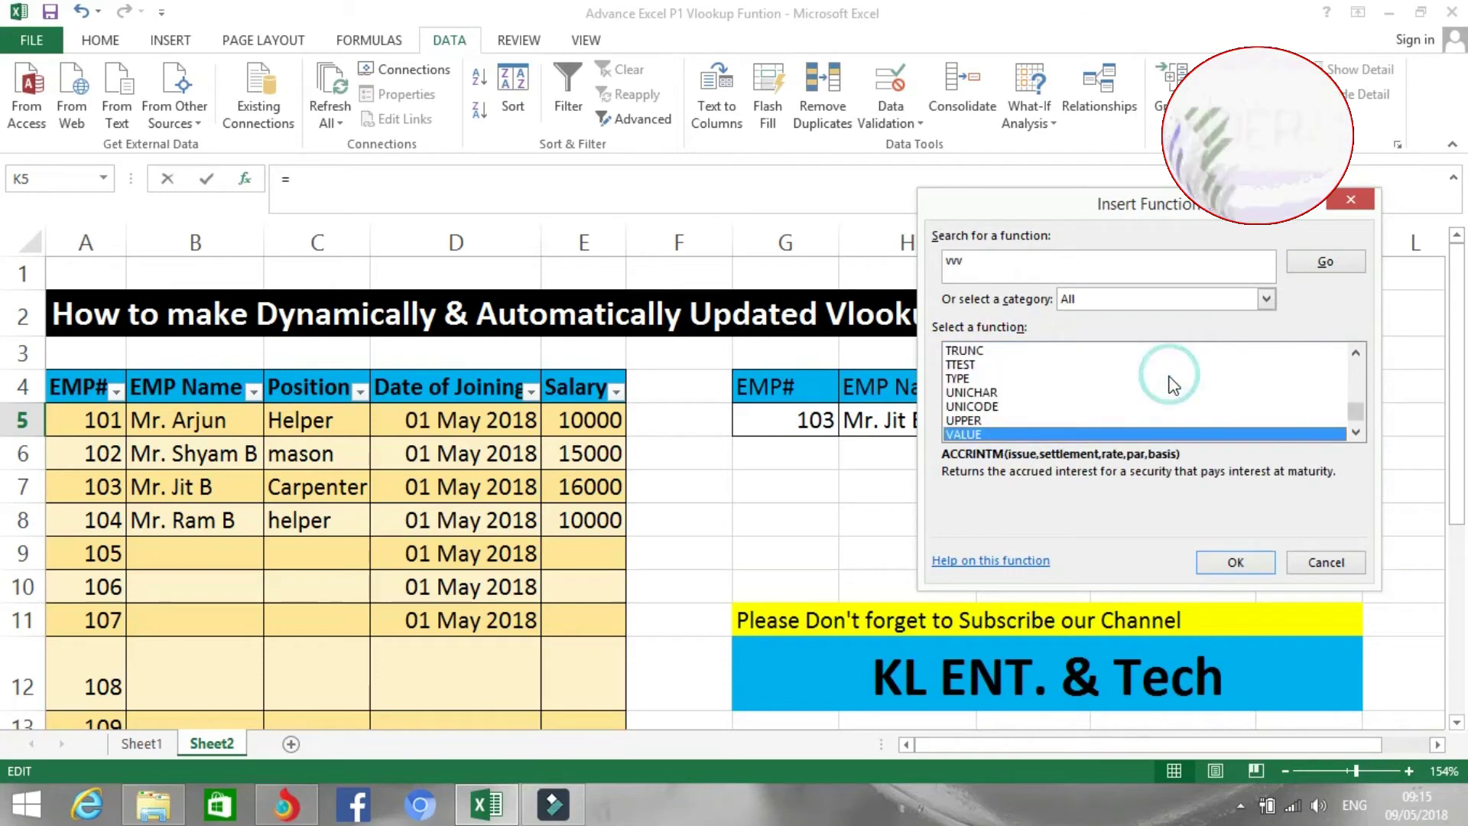
{"action": "key", "text": "v"}
{"action": "key", "text": "v"}
{"action": "key", "text": "v"}
{"action": "key", "text": "v"}
{"action": "key", "text": "v"}
{"action": "key", "text": "v"}
{"action": "key", "text": "v"}
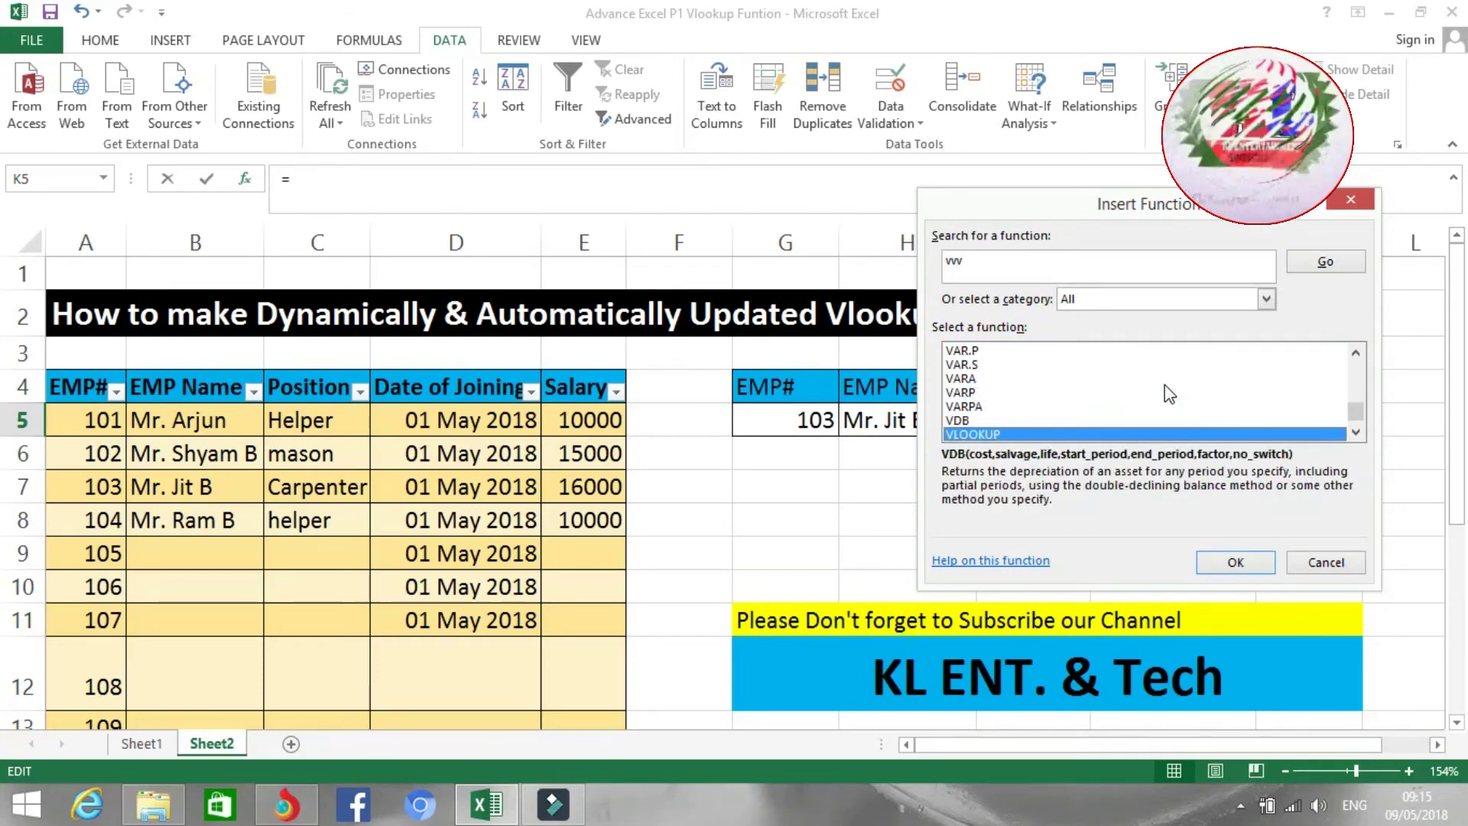
{"action": "key", "text": "v"}
{"action": "scroll", "coordinate": [994, 411], "scroll_direction": "up", "scroll_amount": 1}
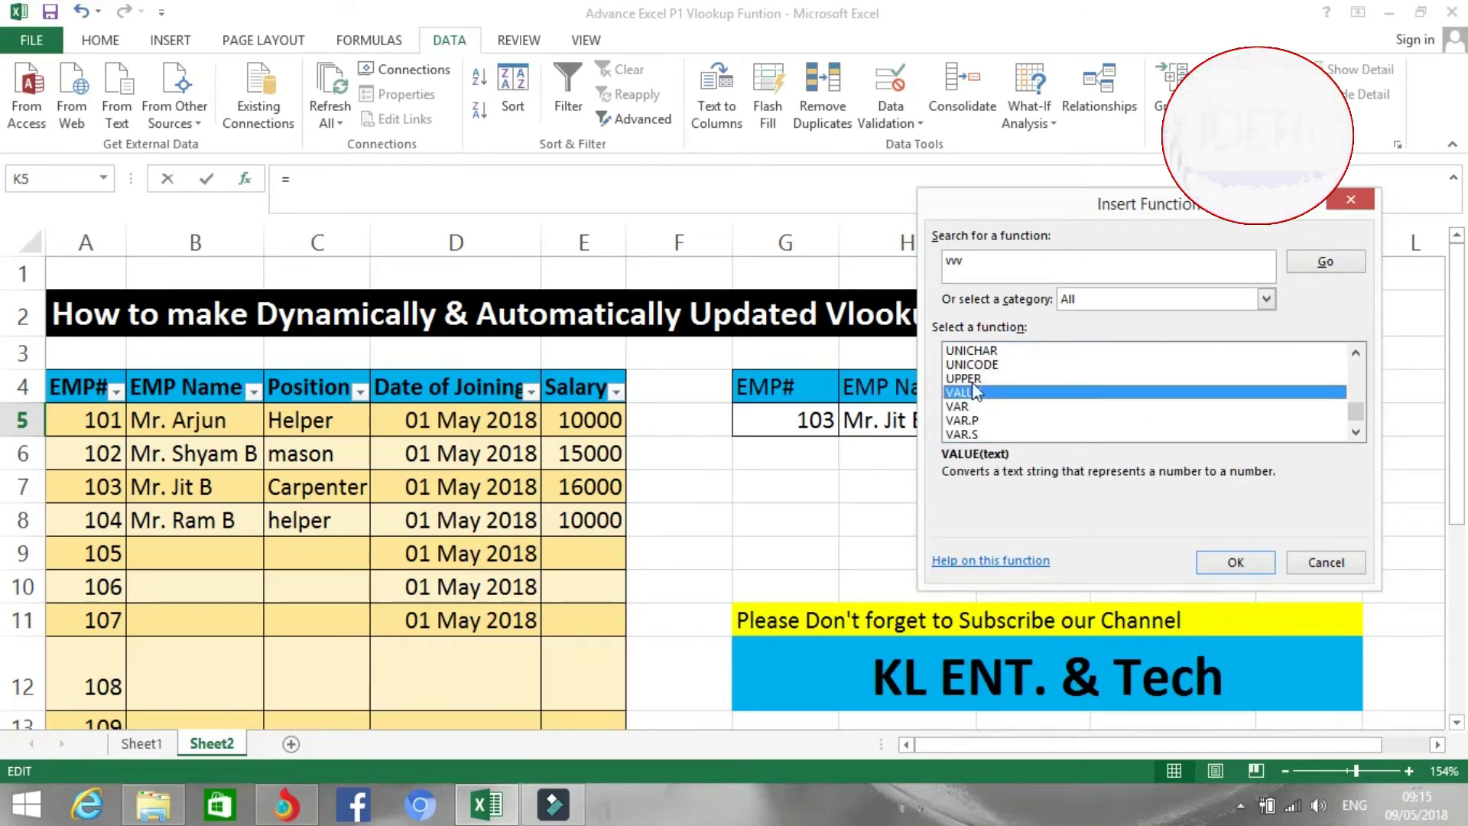
{"action": "scroll", "coordinate": [1032, 421], "scroll_direction": "down", "scroll_amount": 3}
{"action": "scroll", "coordinate": [1038, 426], "scroll_direction": "down", "scroll_amount": 1}
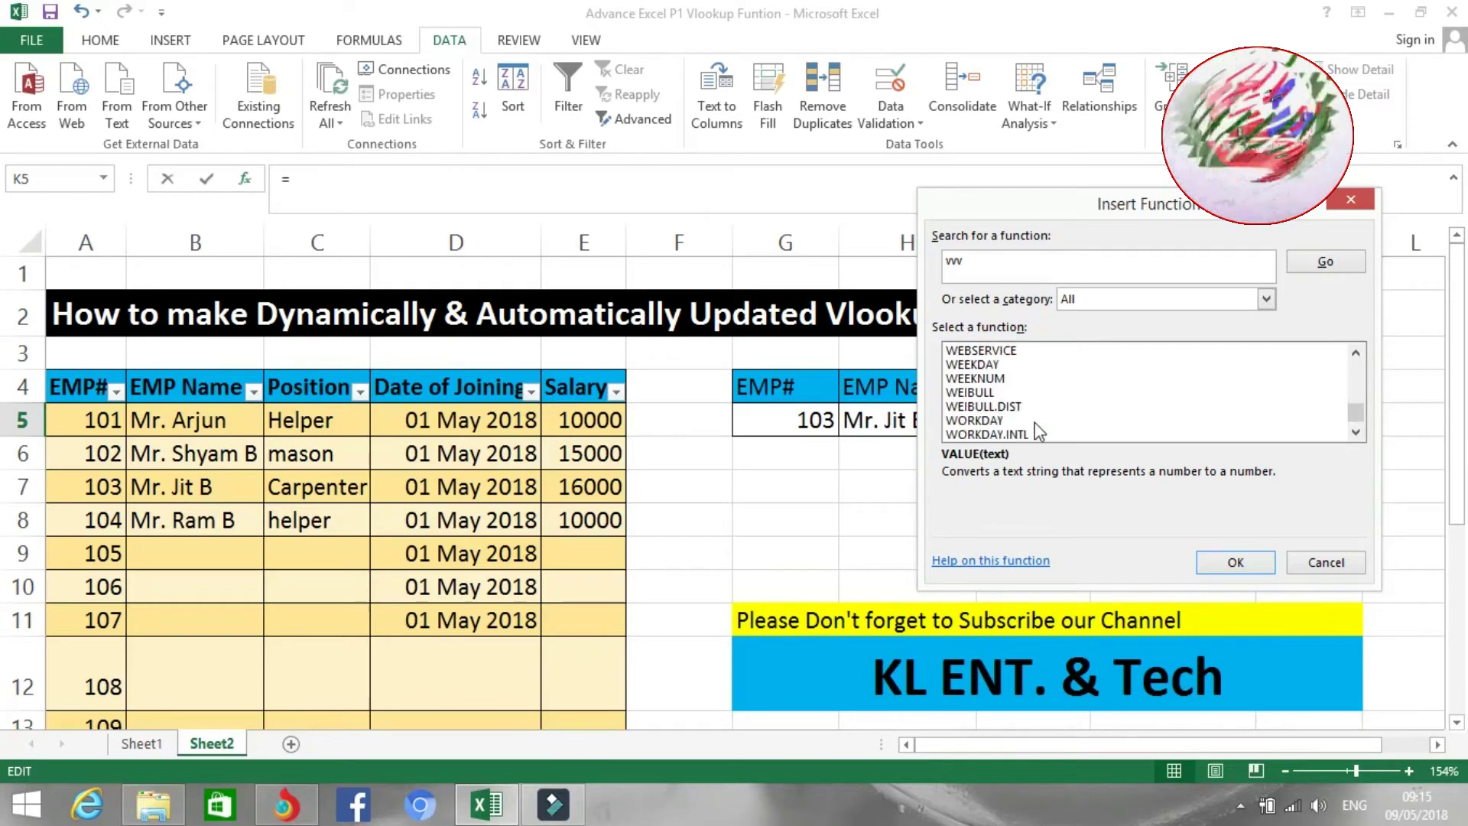
{"action": "scroll", "coordinate": [1039, 431], "scroll_direction": "up", "scroll_amount": 1}
{"action": "double_click", "coordinate": [983, 378]}
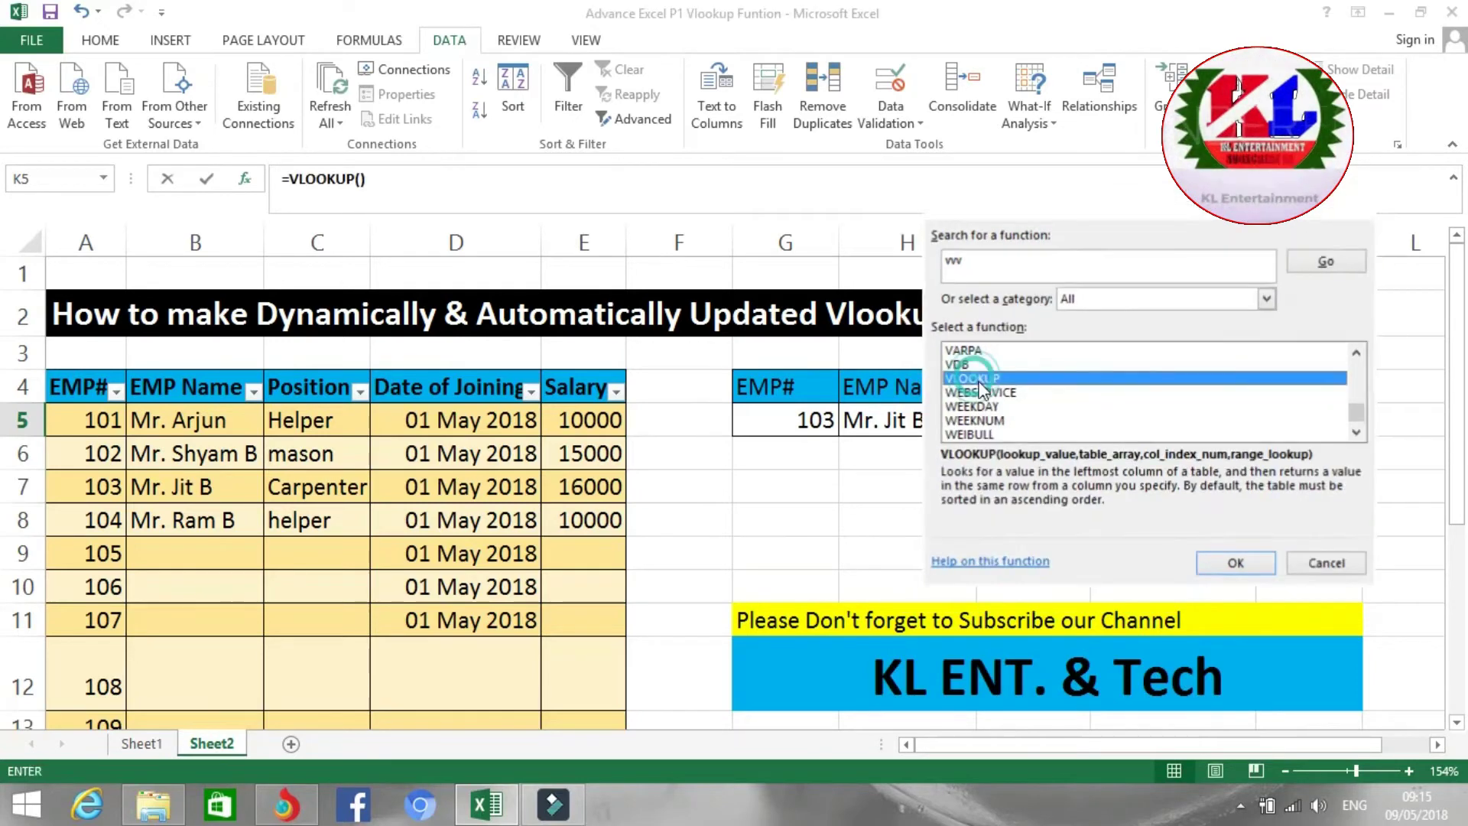
Step: Give VLOOKUP lookup value G5, table Table2[#All], column 5 and range lookup 0
{"action": "left_click", "coordinate": [753, 420]}
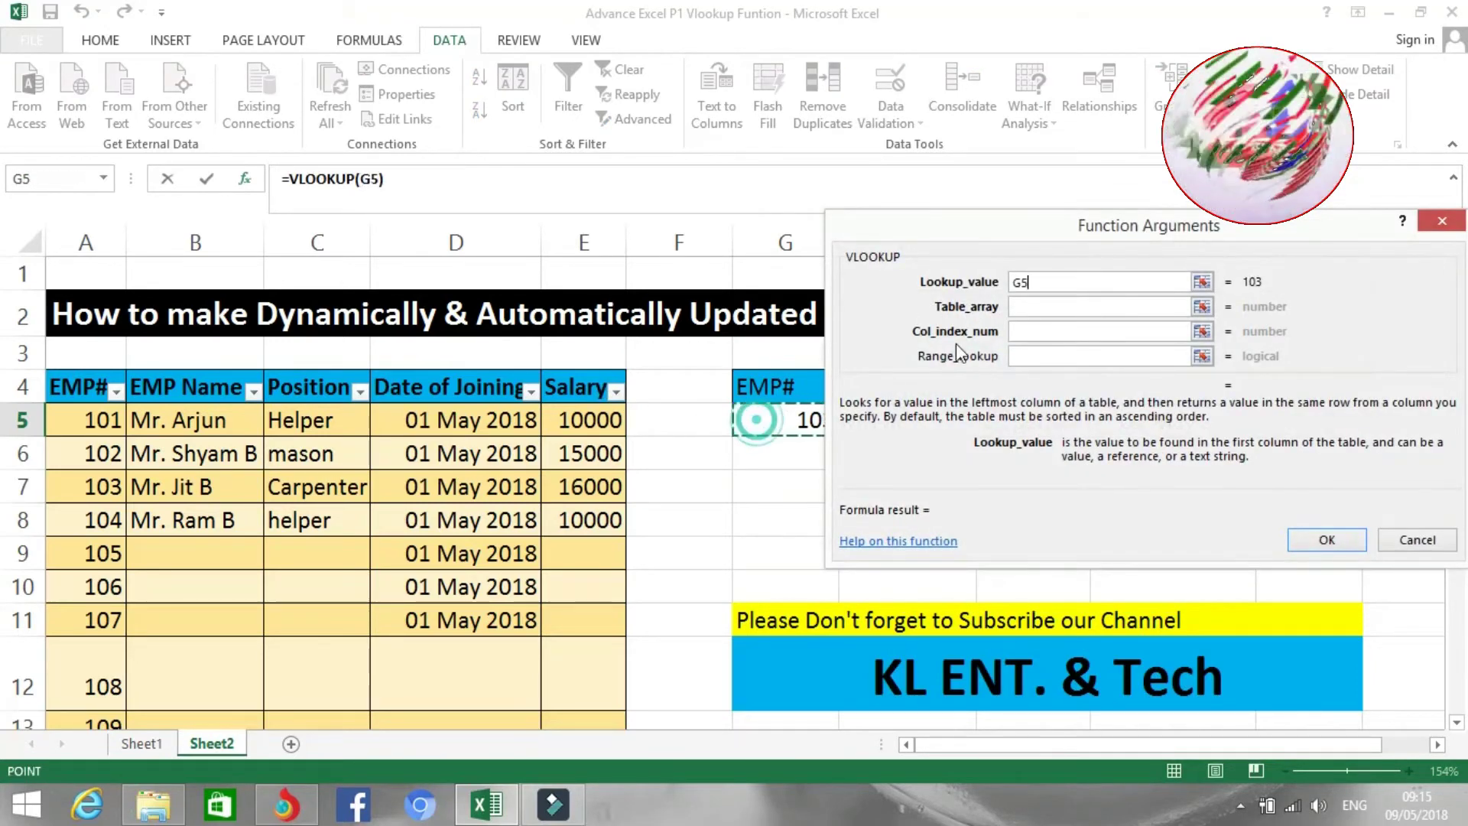
{"action": "left_click", "coordinate": [1021, 306]}
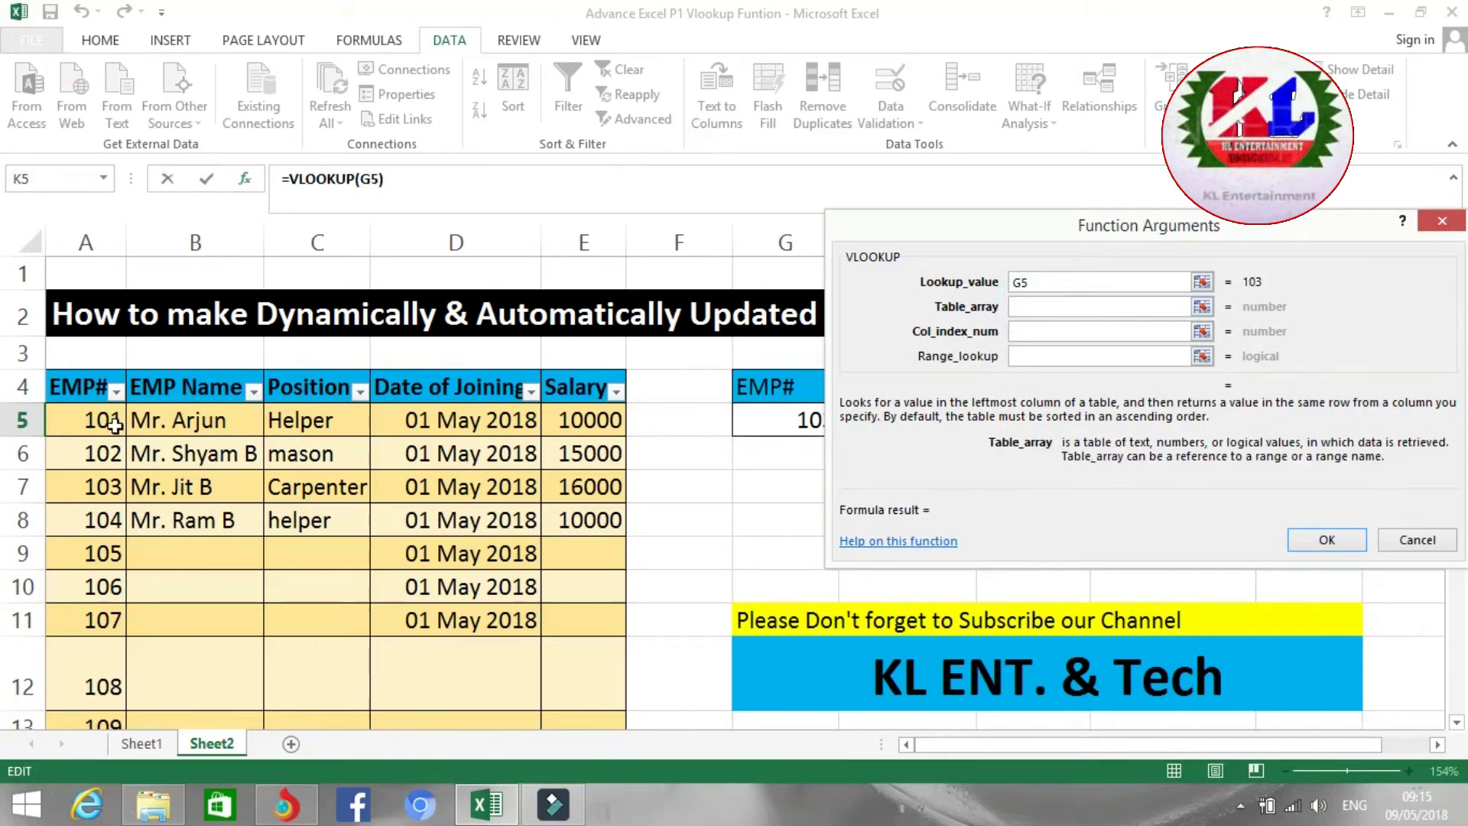
{"action": "left_click_drag", "start_coordinate": [85, 390], "coordinate": [413, 485]}
{"action": "mouse_move", "coordinate": [455, 673]}
{"action": "left_mouse_down"}
{"action": "mouse_move", "coordinate": [551, 682]}
{"action": "mouse_move", "coordinate": [596, 655]}
{"action": "left_mouse_up"}
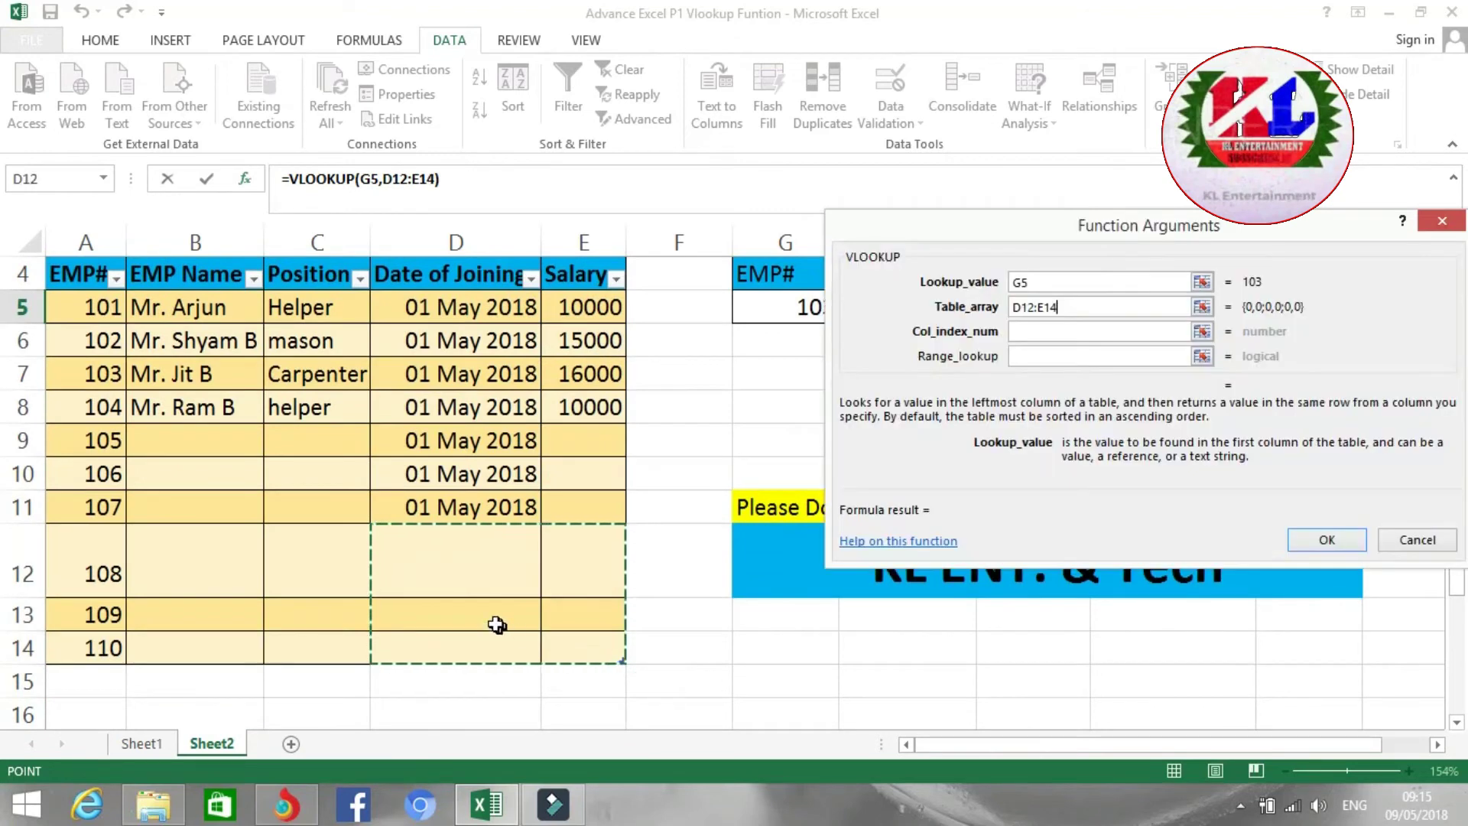
{"action": "scroll", "coordinate": [119, 411], "scroll_direction": "up", "scroll_amount": 1}
{"action": "mouse_move", "coordinate": [80, 378]}
{"action": "left_mouse_down"}
{"action": "mouse_move", "coordinate": [283, 445]}
{"action": "mouse_move", "coordinate": [583, 662]}
{"action": "left_mouse_up"}
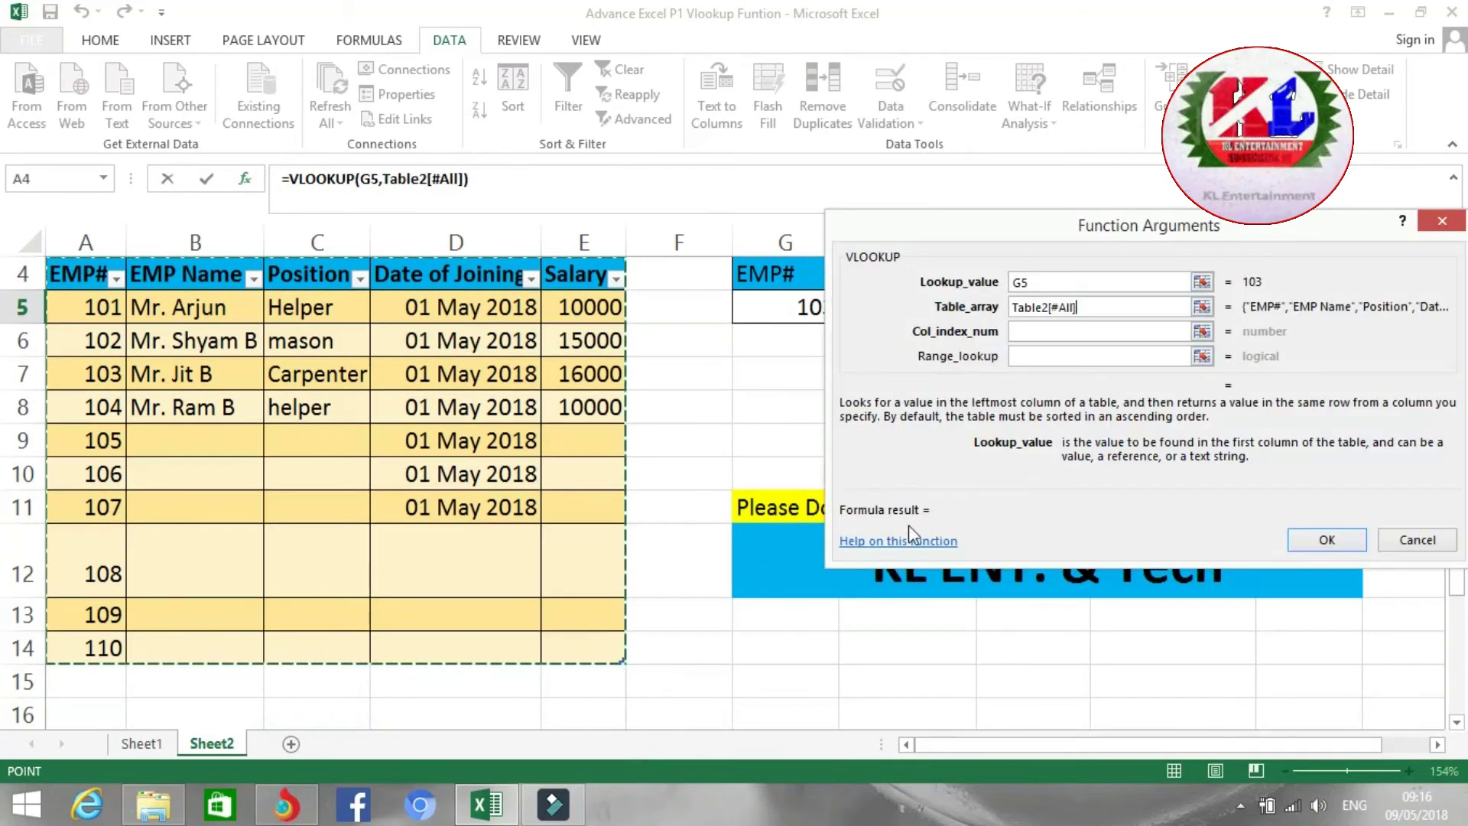
{"action": "left_click", "coordinate": [1027, 331]}
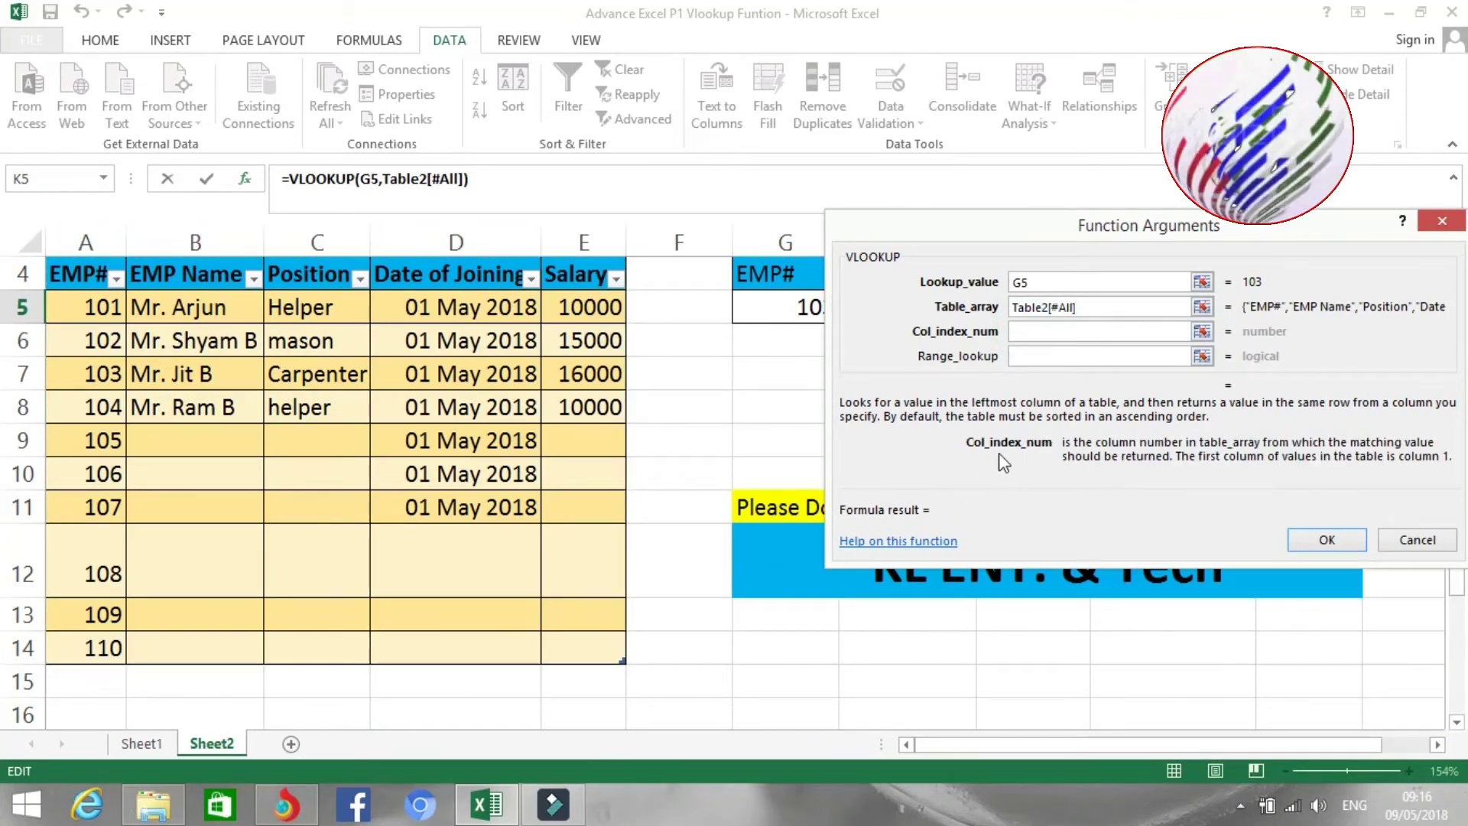
{"action": "type", "text": "5"}
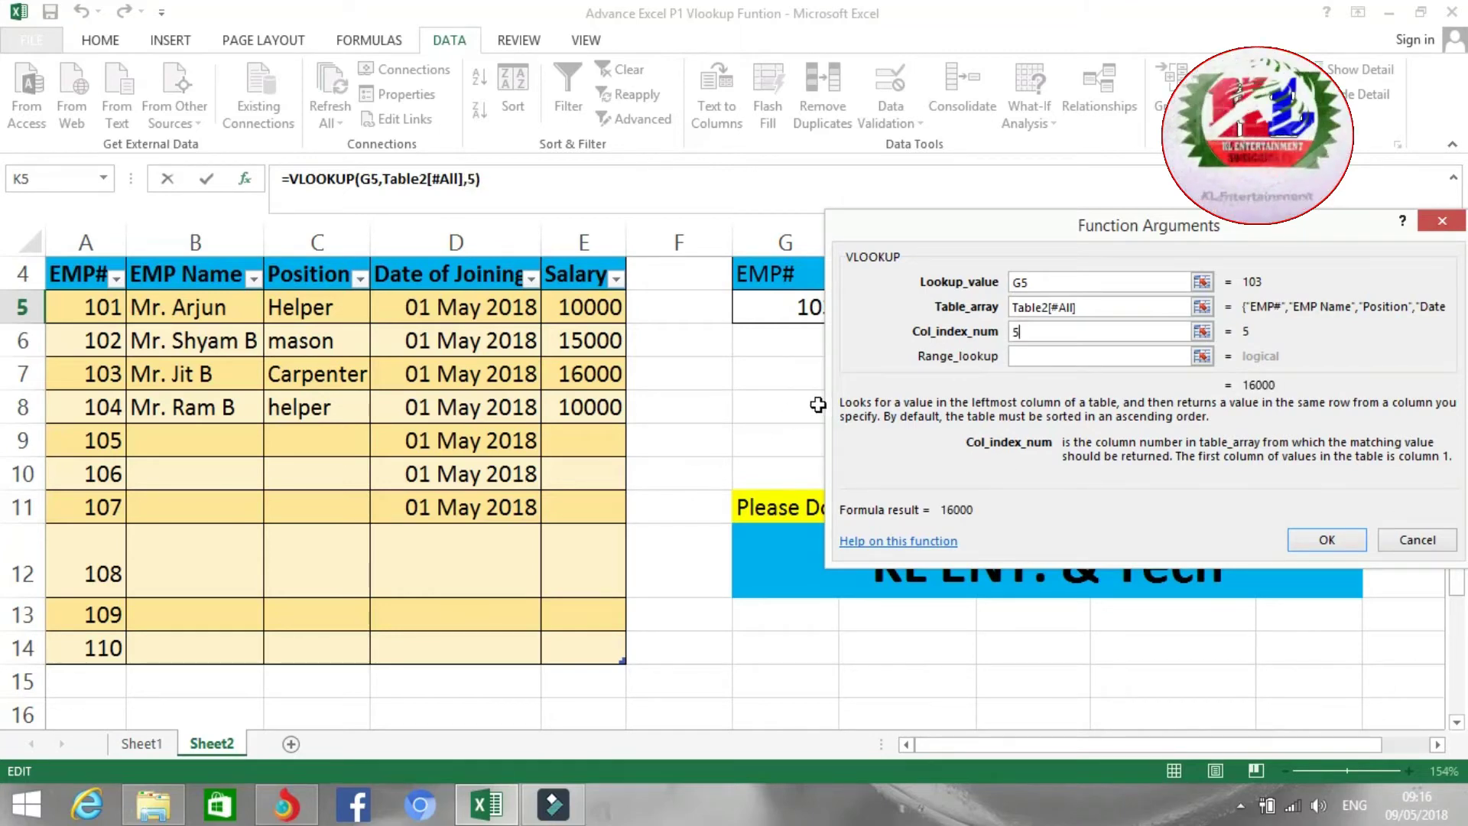
{"action": "left_click", "coordinate": [1029, 356]}
{"action": "type", "text": "0"}
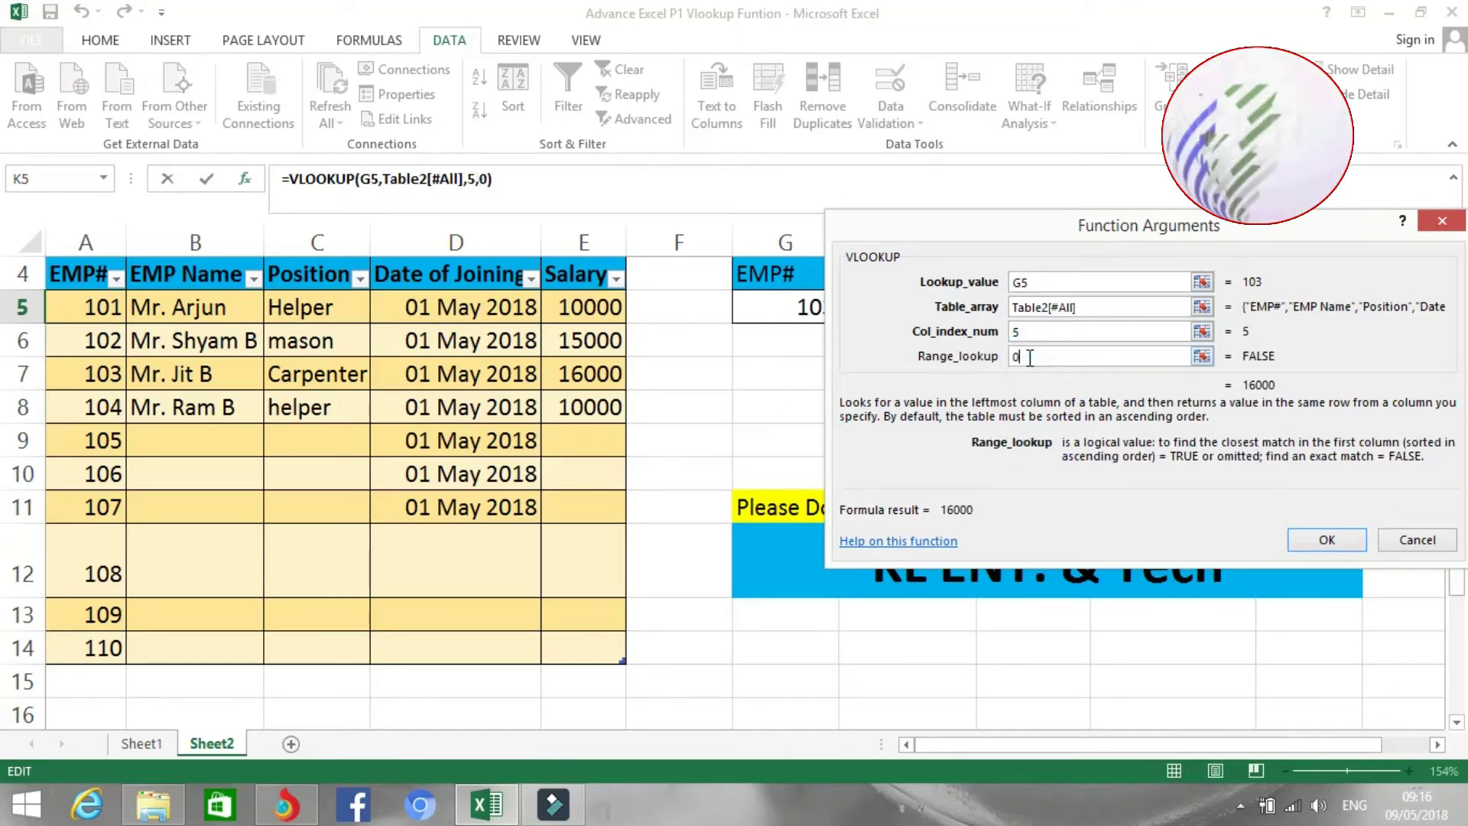
{"action": "key", "text": "Return"}
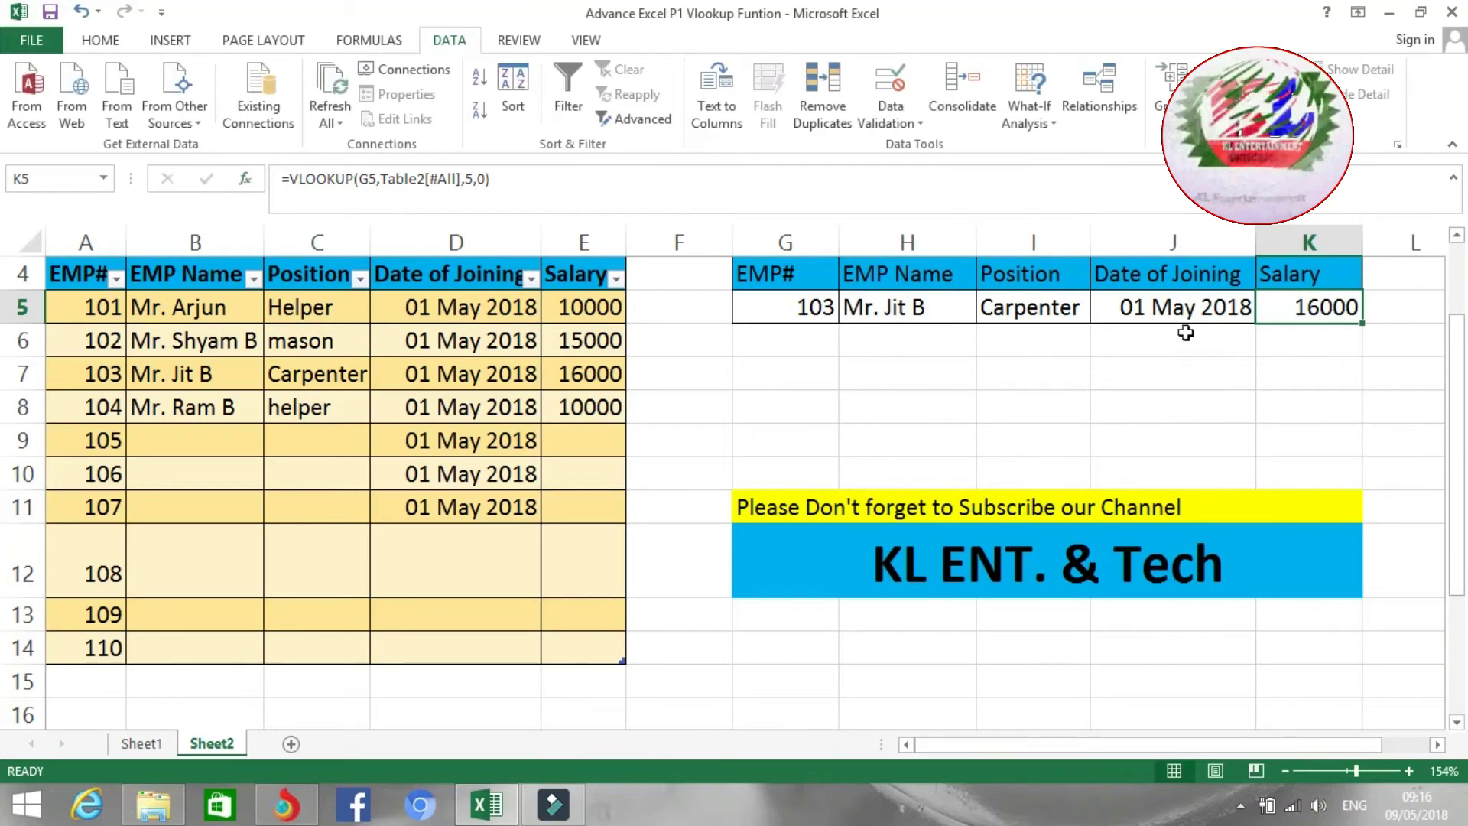
{"action": "scroll", "coordinate": [992, 541], "scroll_direction": "up", "scroll_amount": 1}
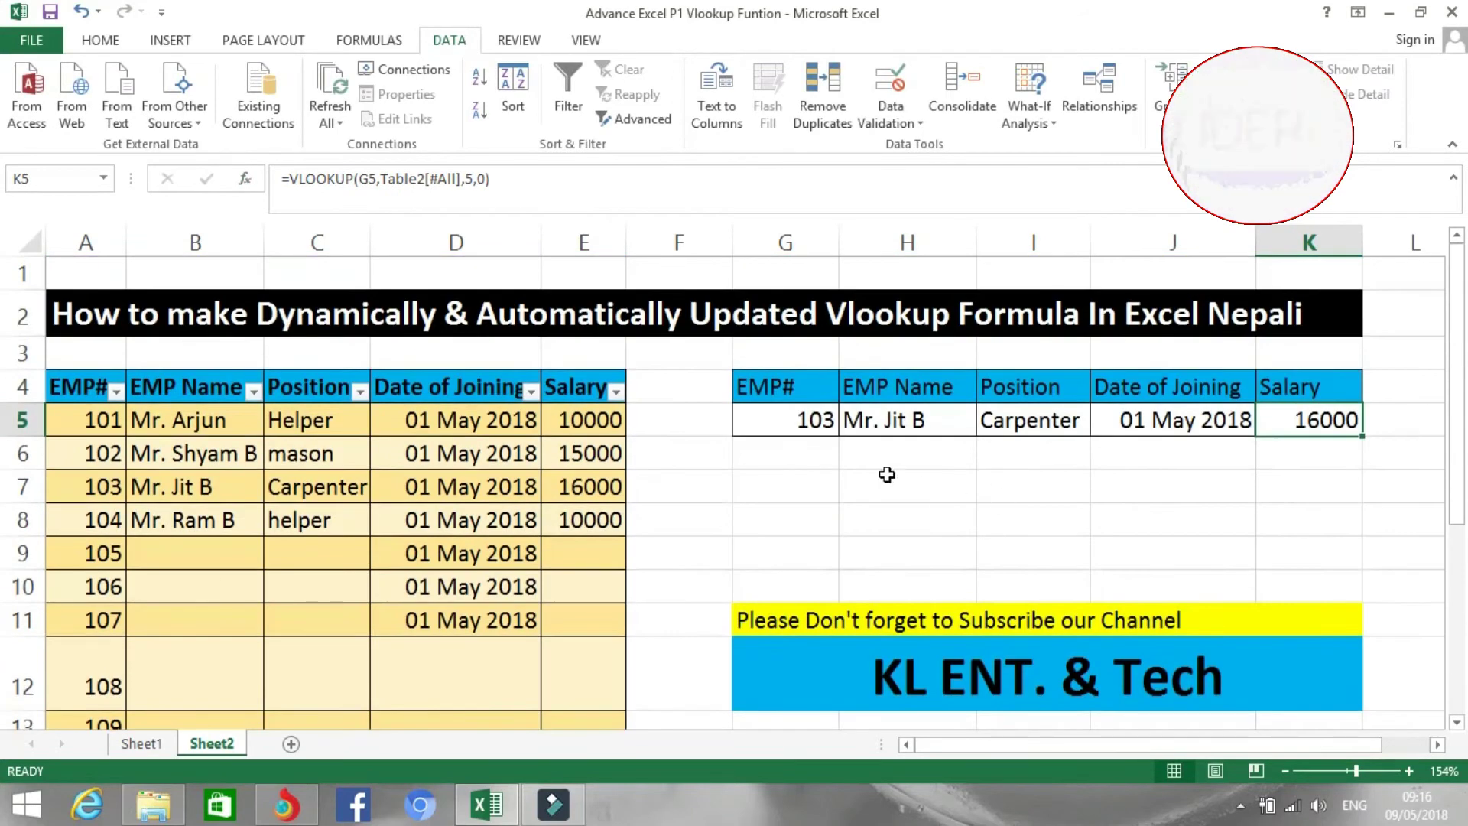
Step: Test the lookup by entering EMP# 105 in G5
{"action": "left_click_drag", "start_coordinate": [818, 433], "coordinate": [1216, 425]}
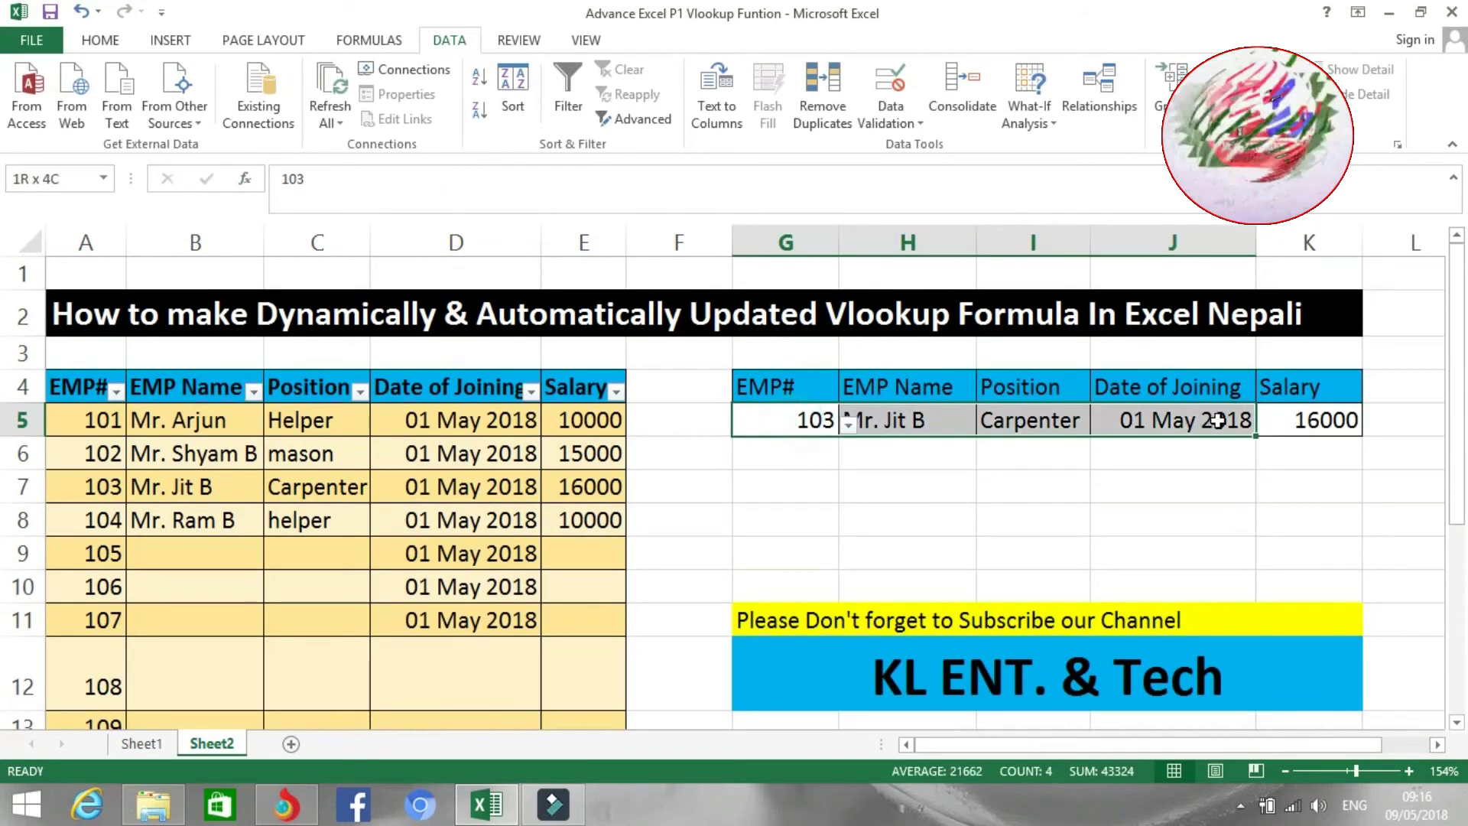
{"action": "left_click", "coordinate": [906, 516]}
{"action": "scroll", "coordinate": [590, 561], "scroll_direction": "down", "scroll_amount": 1}
{"action": "scroll", "coordinate": [584, 558], "scroll_direction": "up", "scroll_amount": 1}
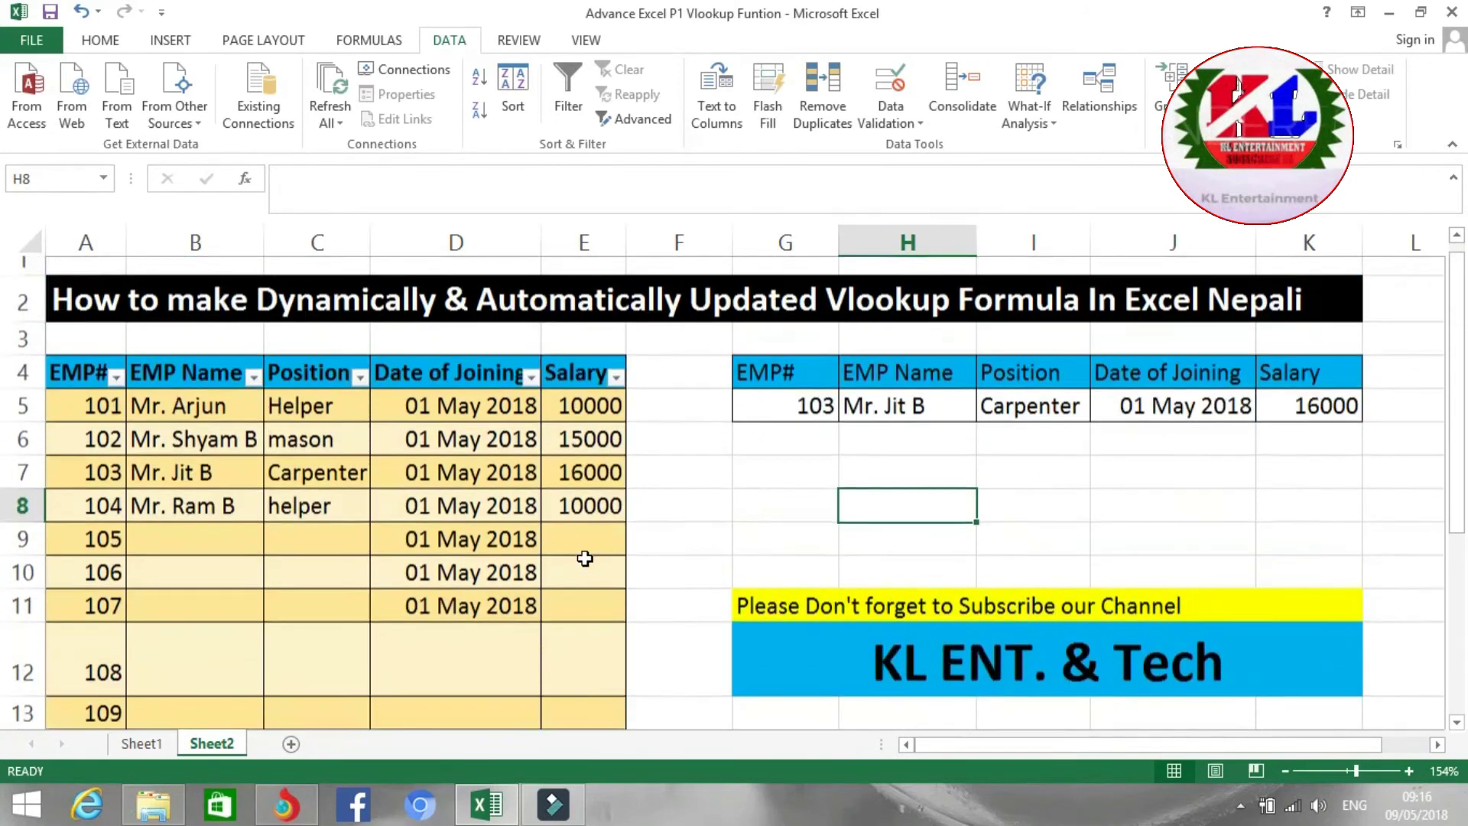
{"action": "left_click", "coordinate": [108, 425]}
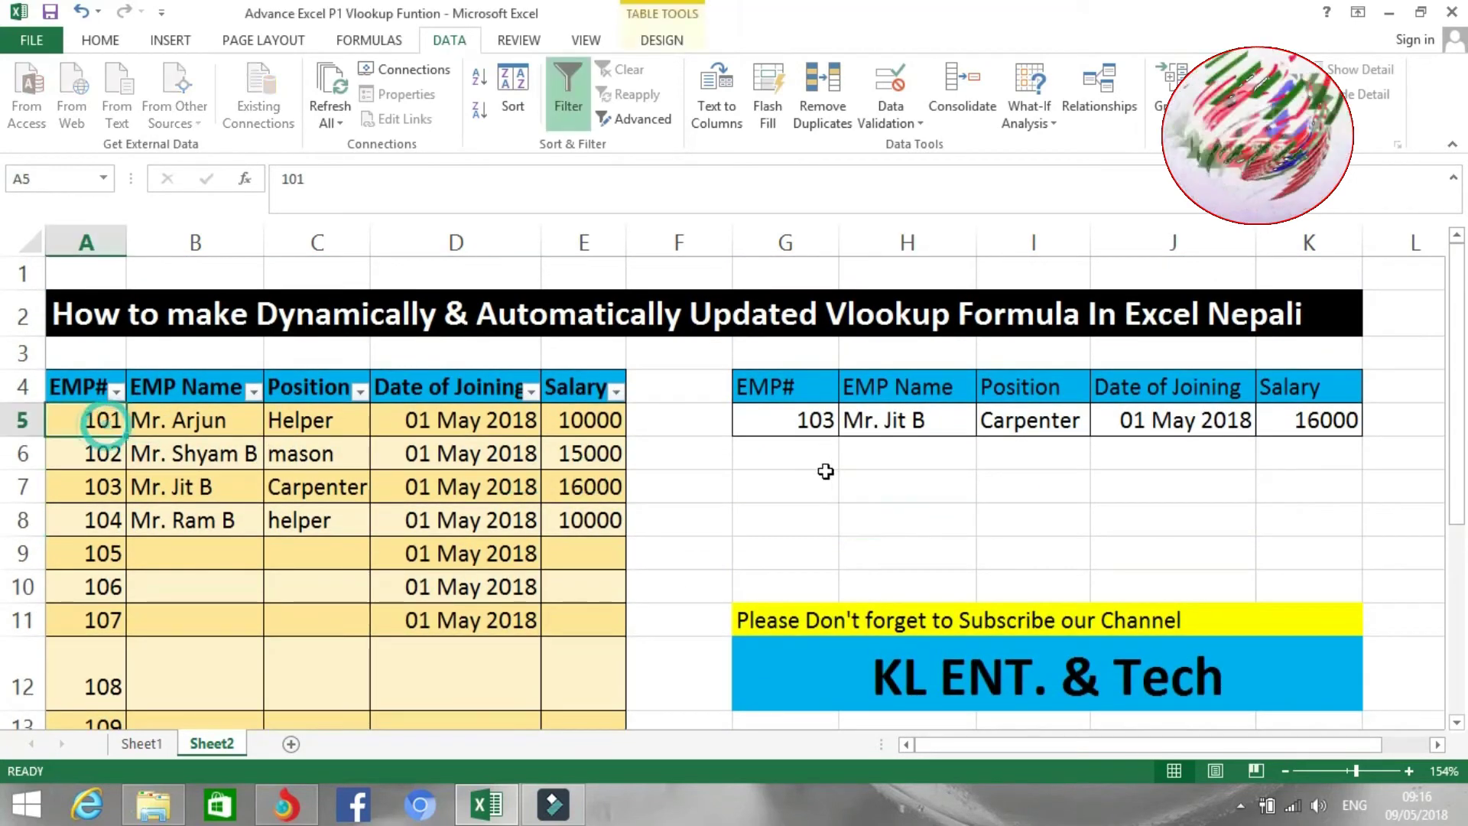
{"action": "left_click", "coordinate": [803, 423]}
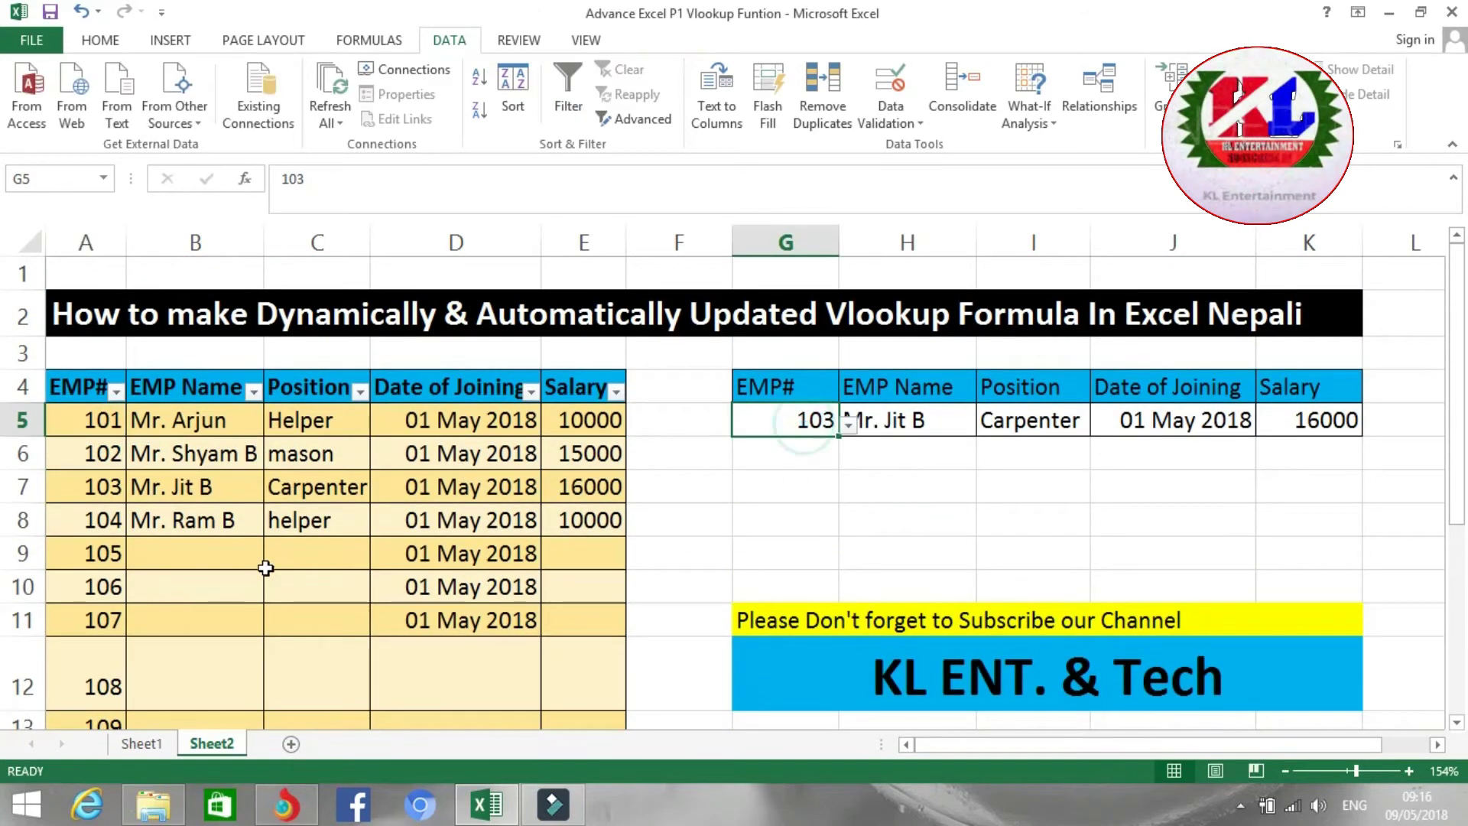
{"action": "scroll", "coordinate": [262, 570], "scroll_direction": "down", "scroll_amount": 1}
{"action": "scroll", "coordinate": [337, 579], "scroll_direction": "up", "scroll_amount": 1}
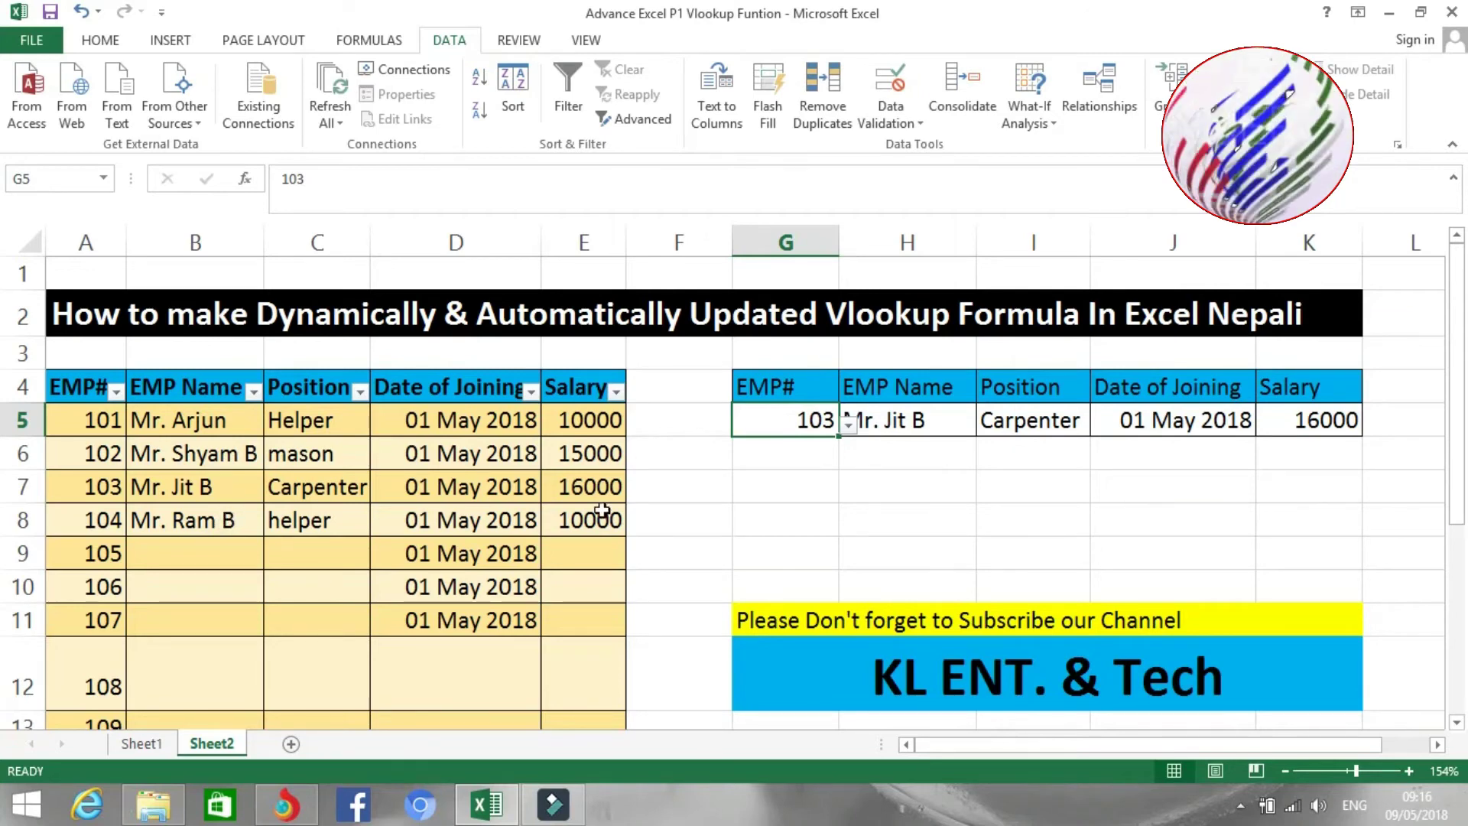
{"action": "left_click", "coordinate": [840, 459]}
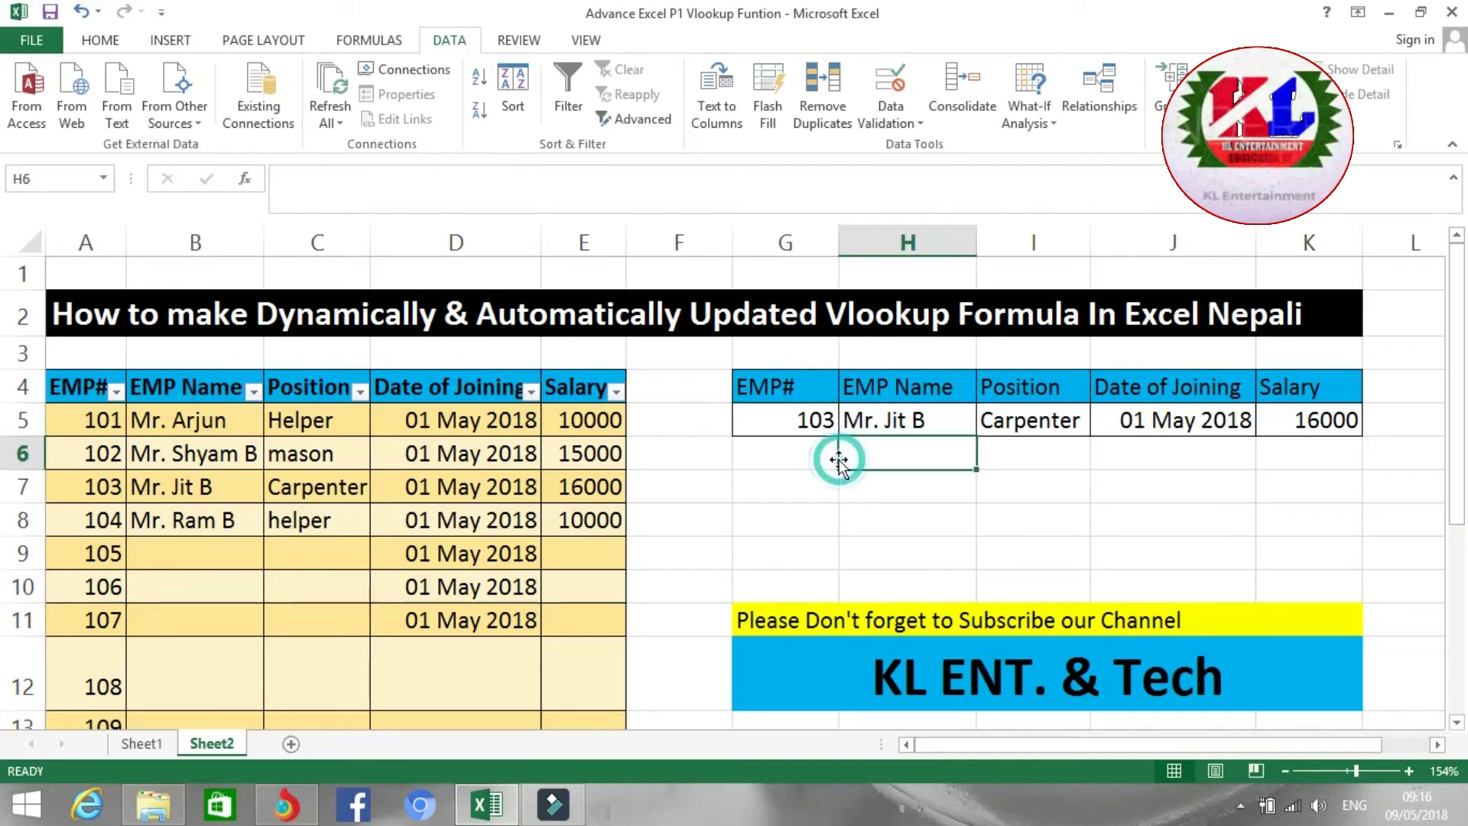
{"action": "left_click", "coordinate": [792, 424]}
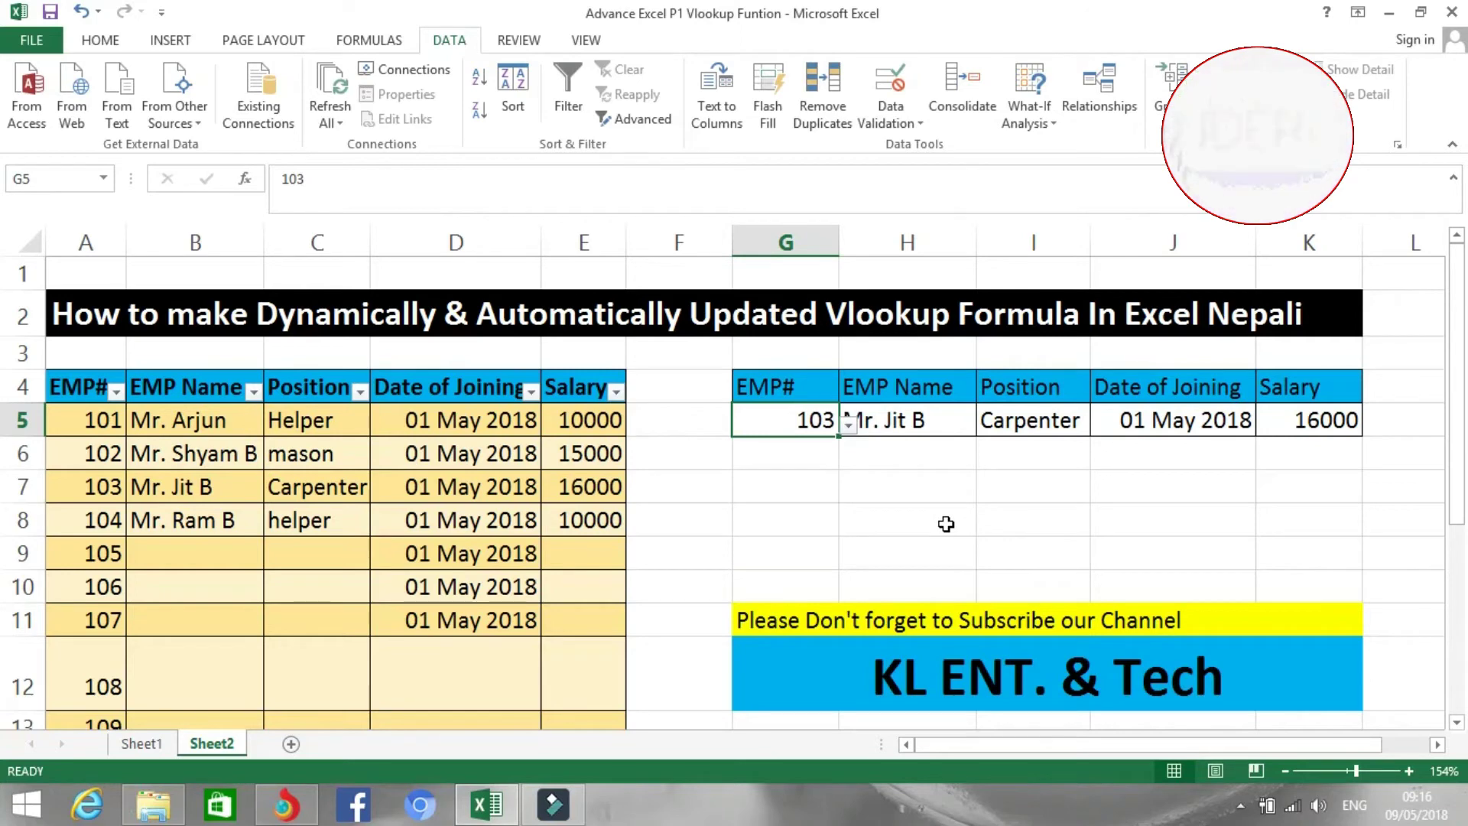
{"action": "type", "text": "105"}
{"action": "key", "text": "Return"}
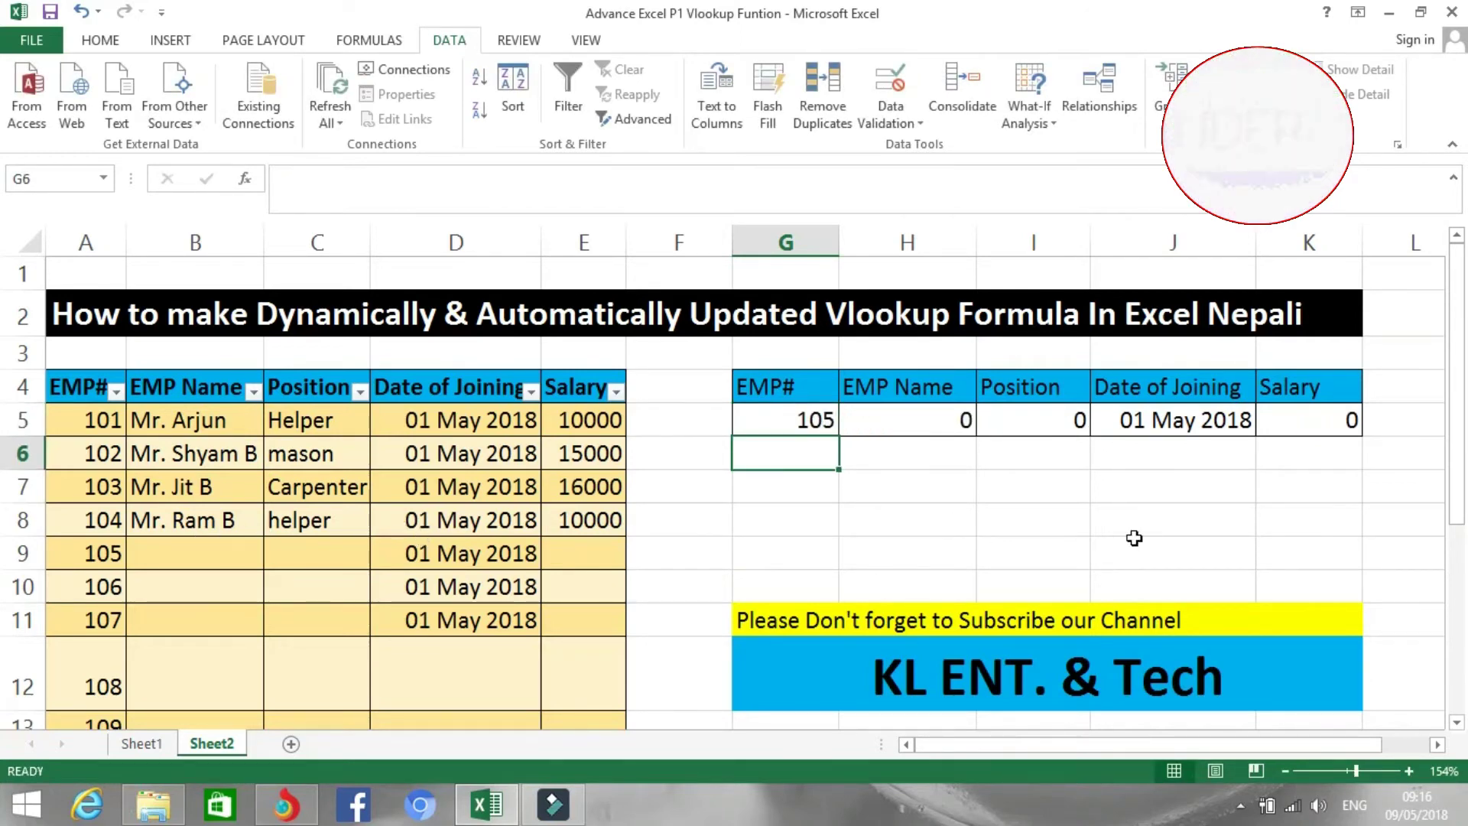
Step: Change G5 back to EMP# 104, showing helper, 01 May 2018 and 10000
{"action": "left_click", "coordinate": [801, 417]}
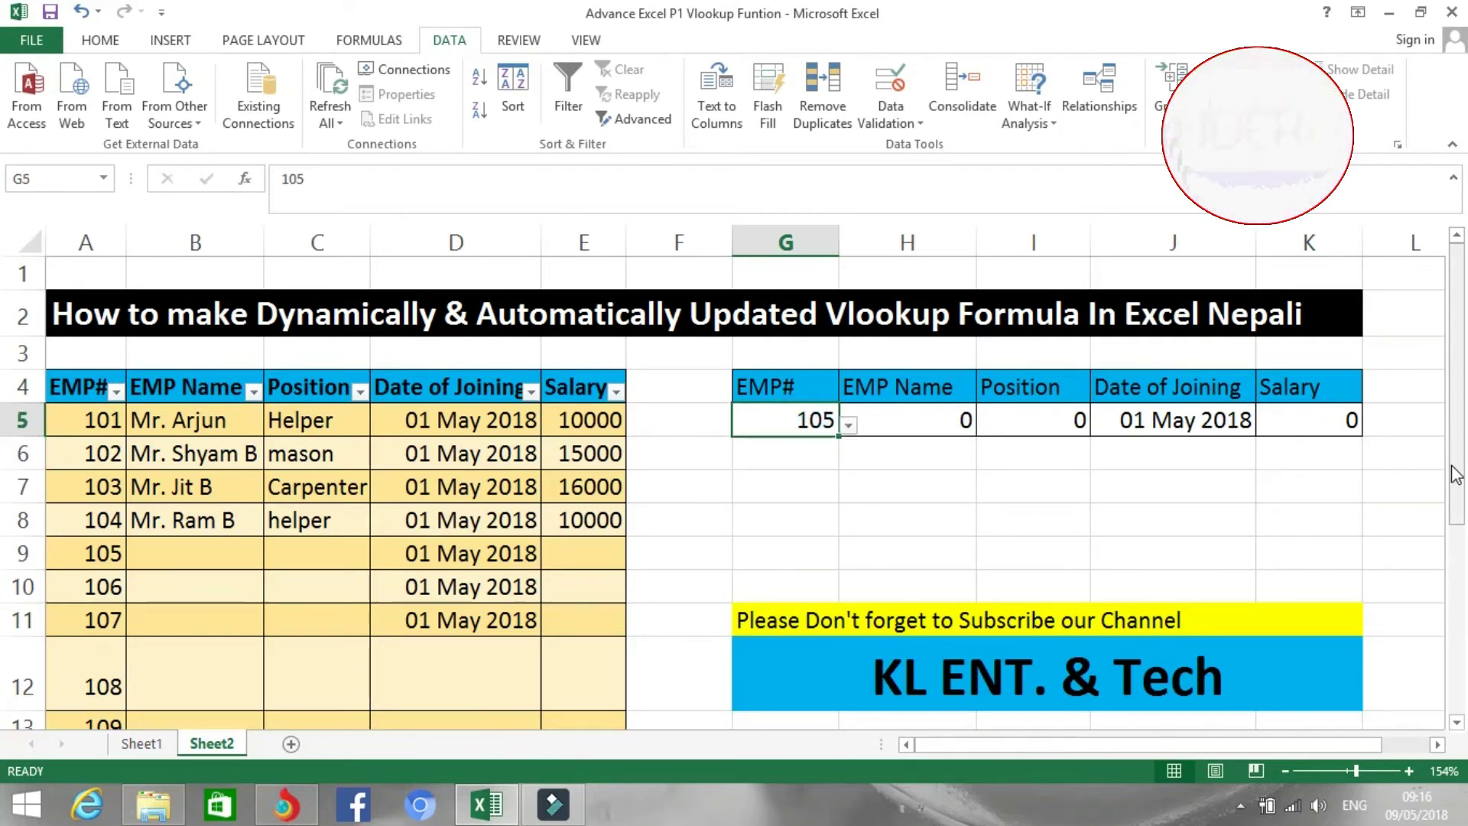
{"action": "type", "text": "104"}
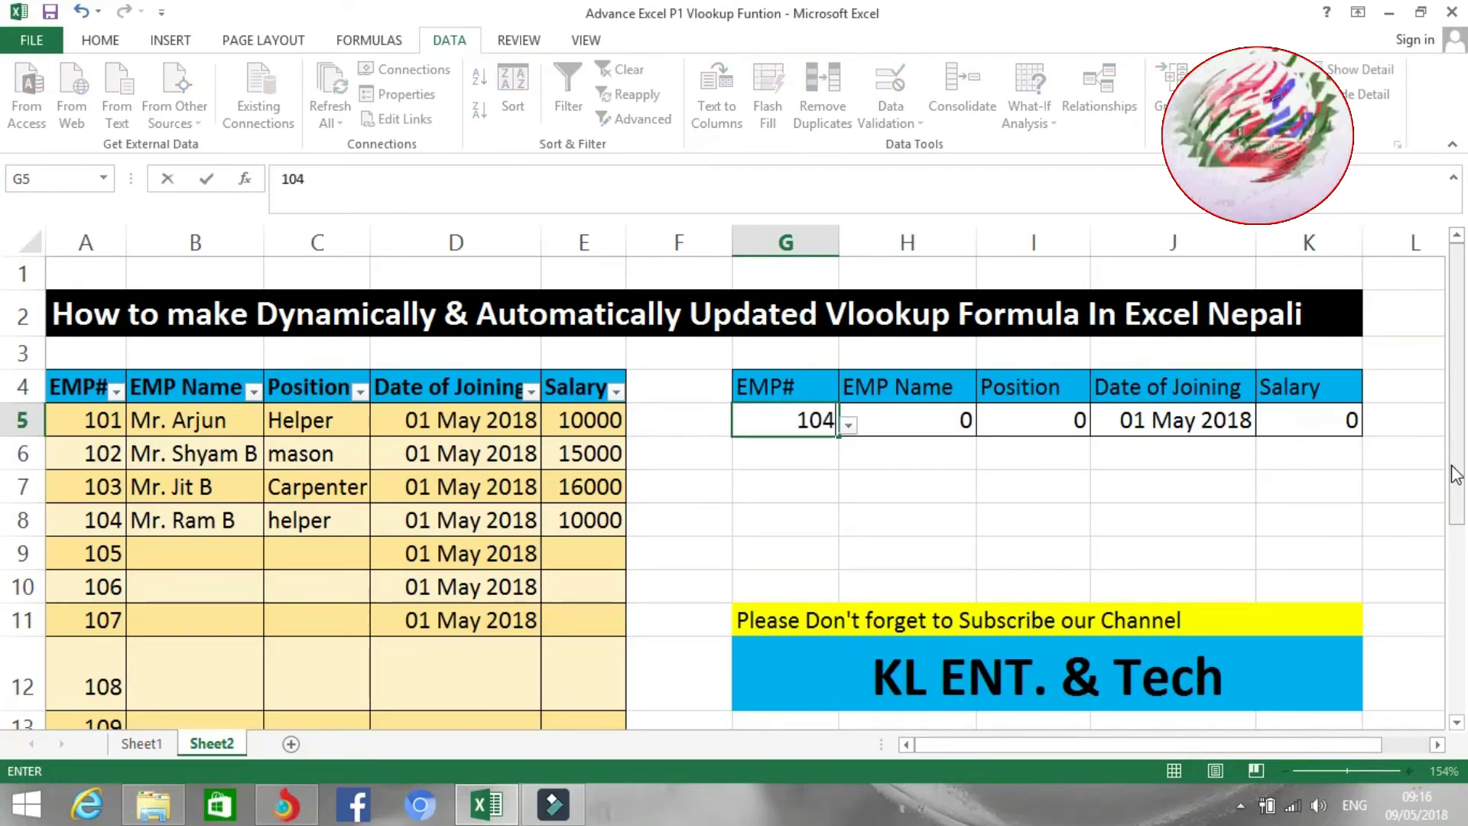
{"action": "key", "text": "ctrl+Return"}
{"action": "key", "text": "Return"}
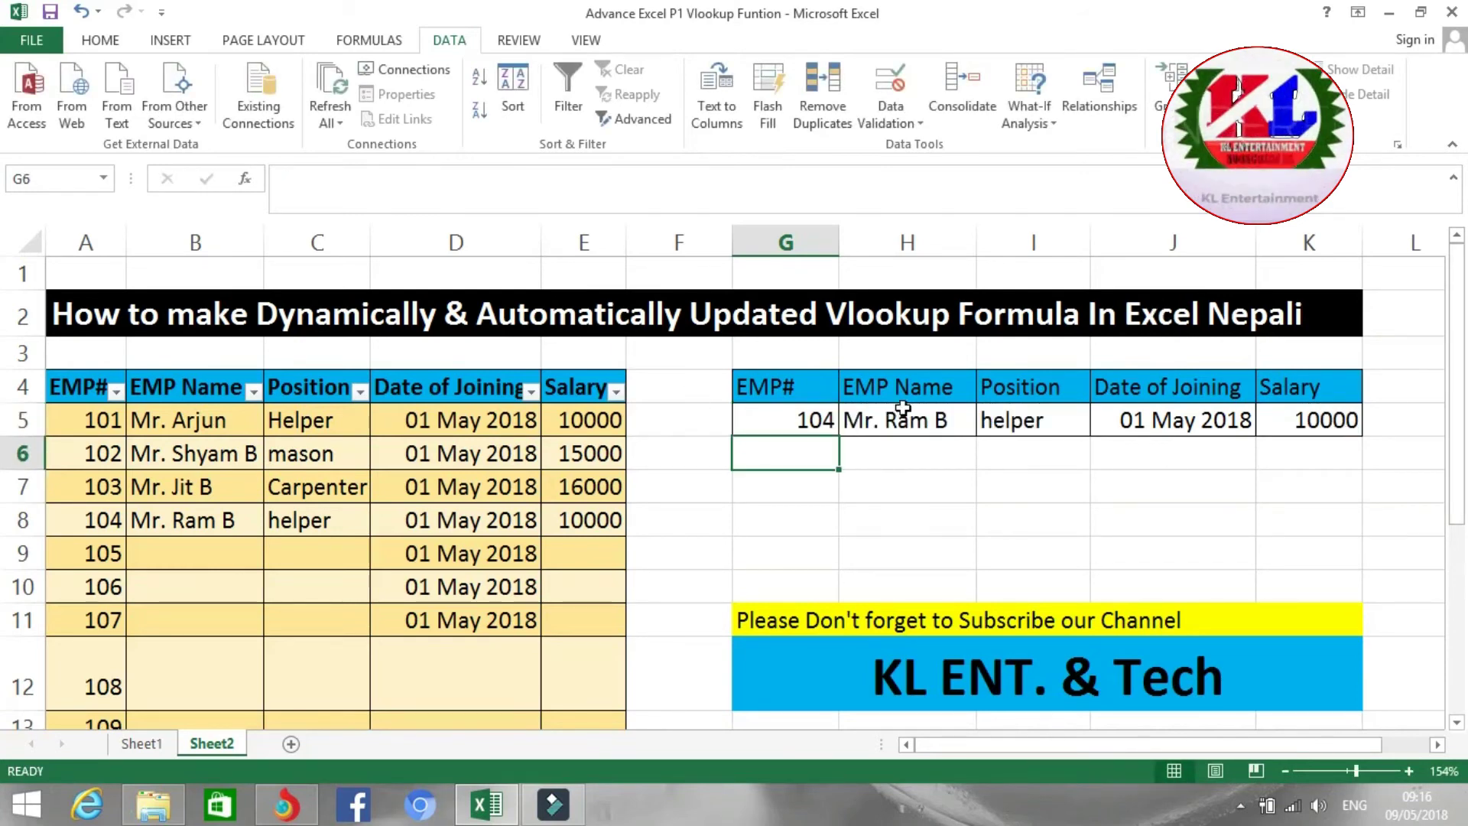
{"action": "left_click", "coordinate": [461, 524]}
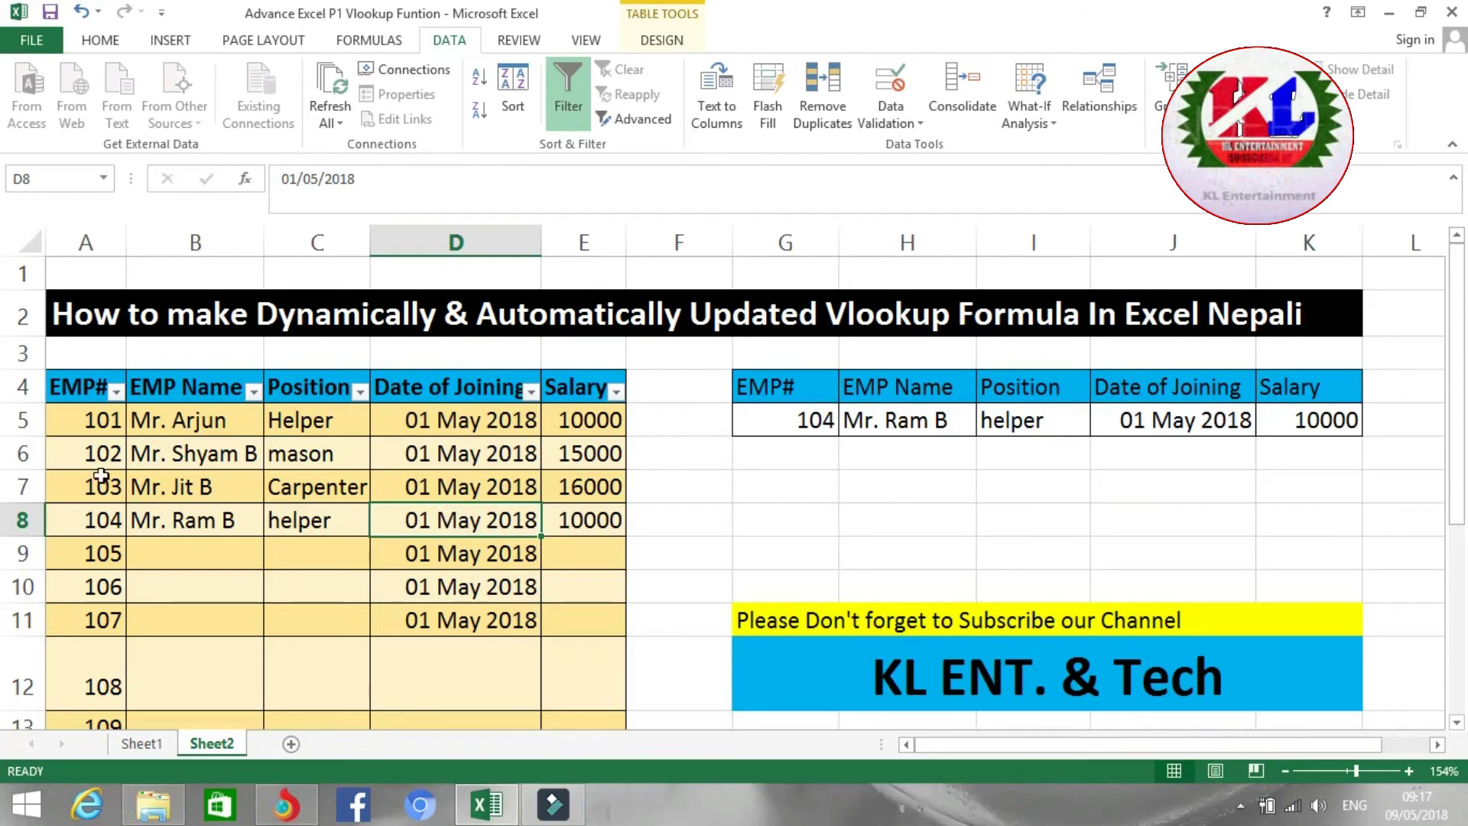
Step: Change employee 104's salary in E8 to 11000 so K5 updates
{"action": "left_click", "coordinate": [23, 520]}
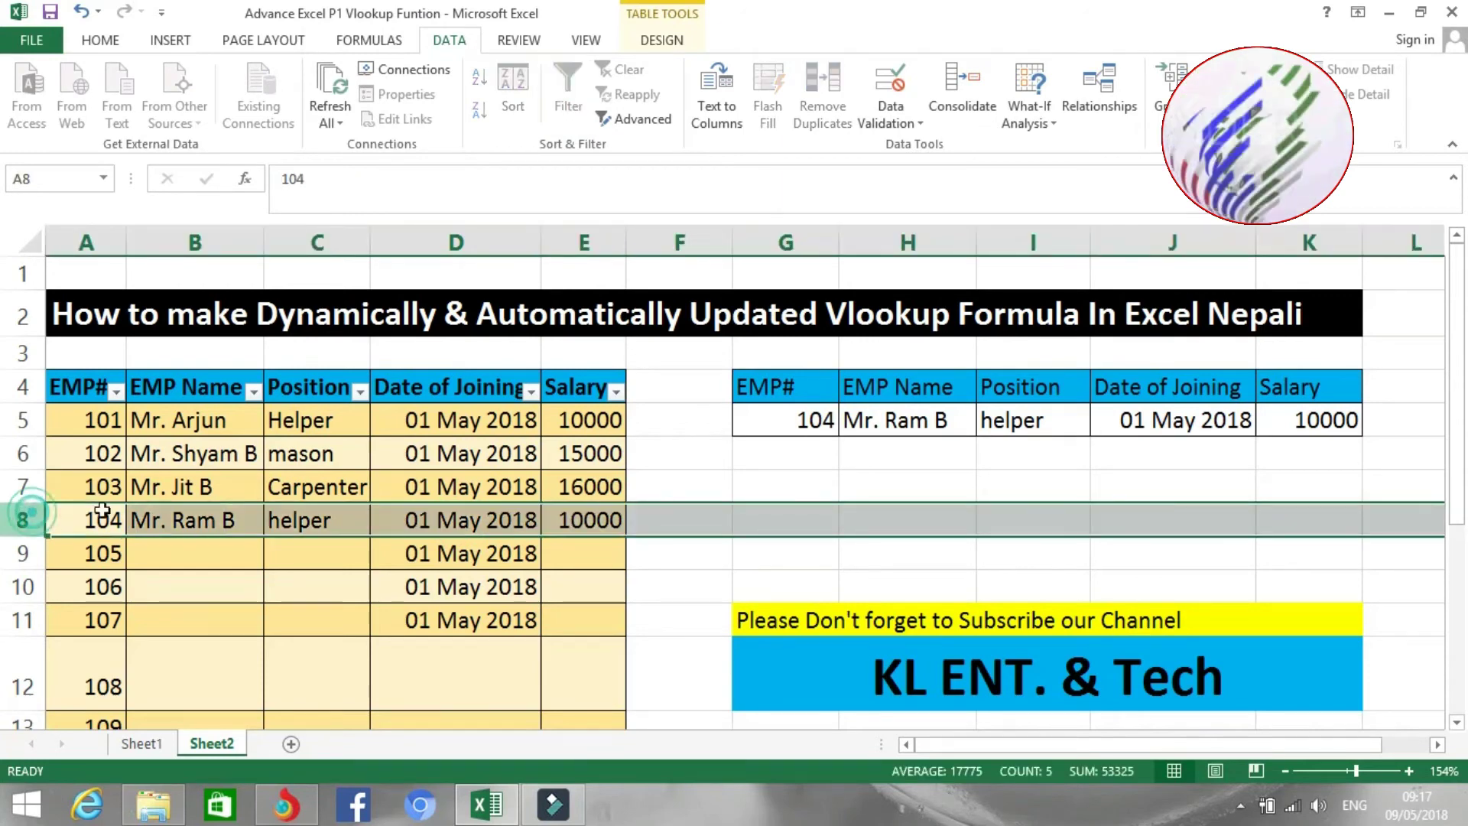
{"action": "left_click", "coordinate": [595, 523]}
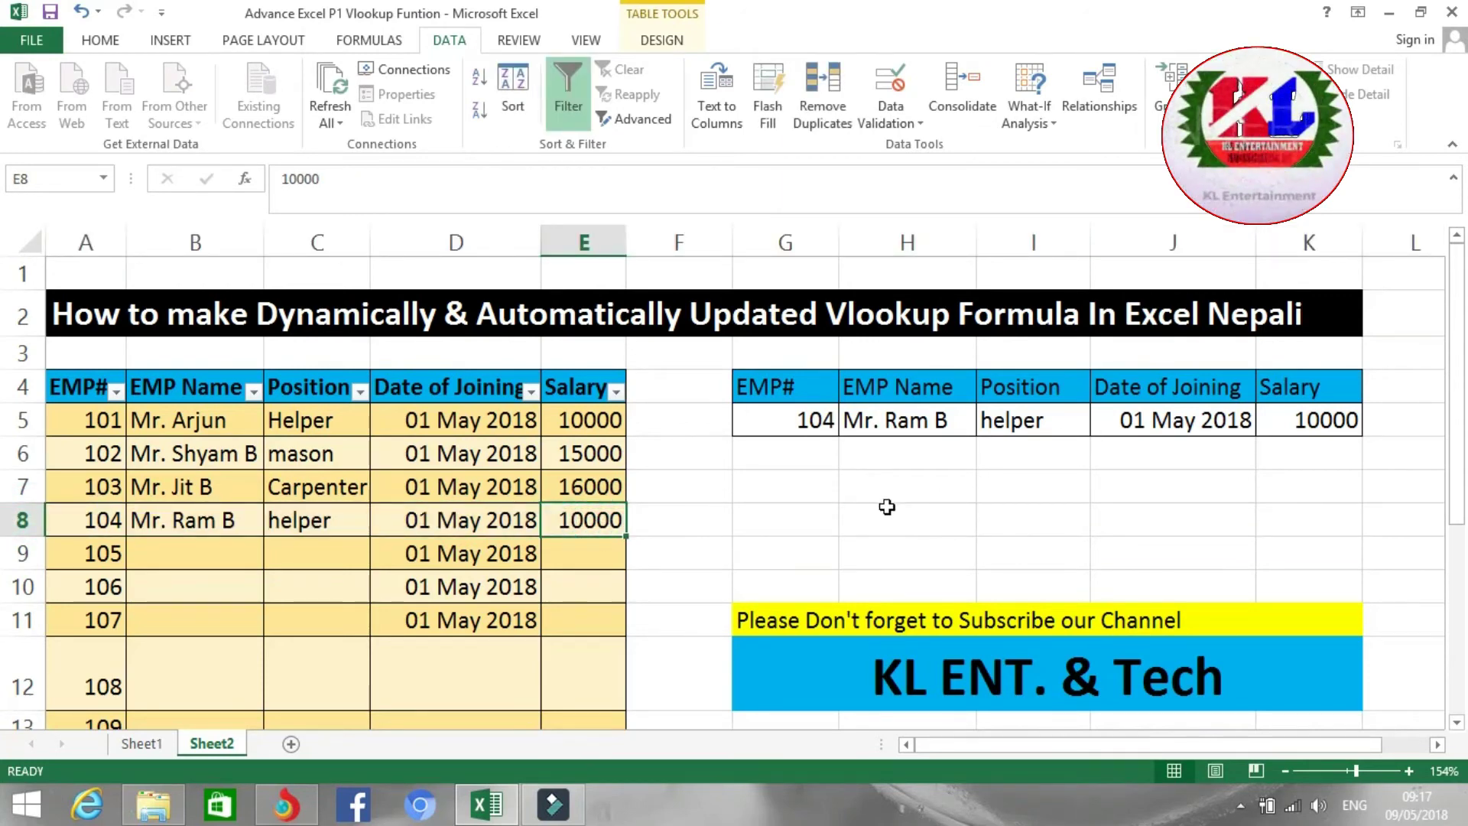
{"action": "type", "text": "100"}
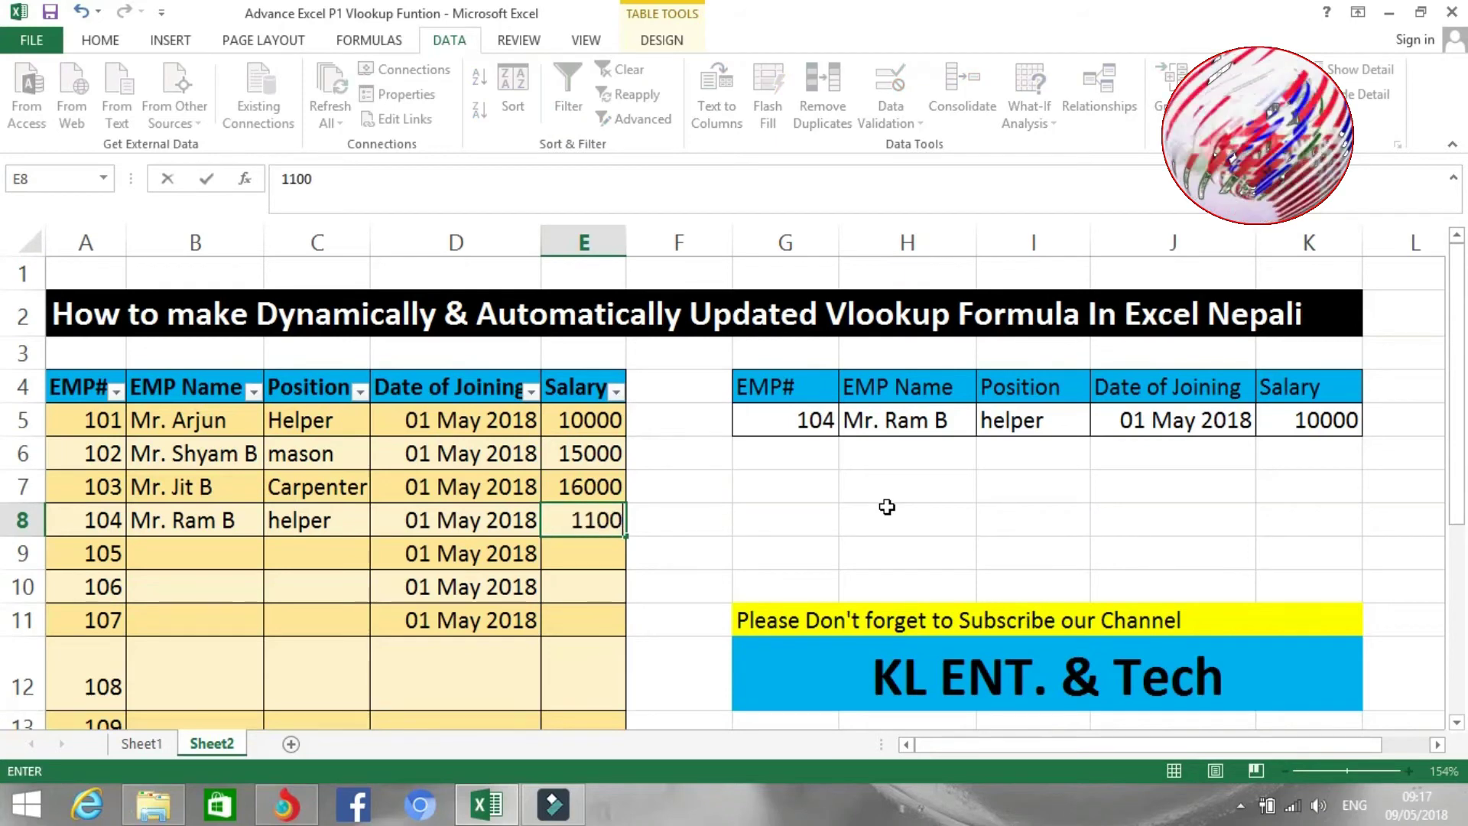
{"action": "type", "text": "0"}
{"action": "key", "text": "Return"}
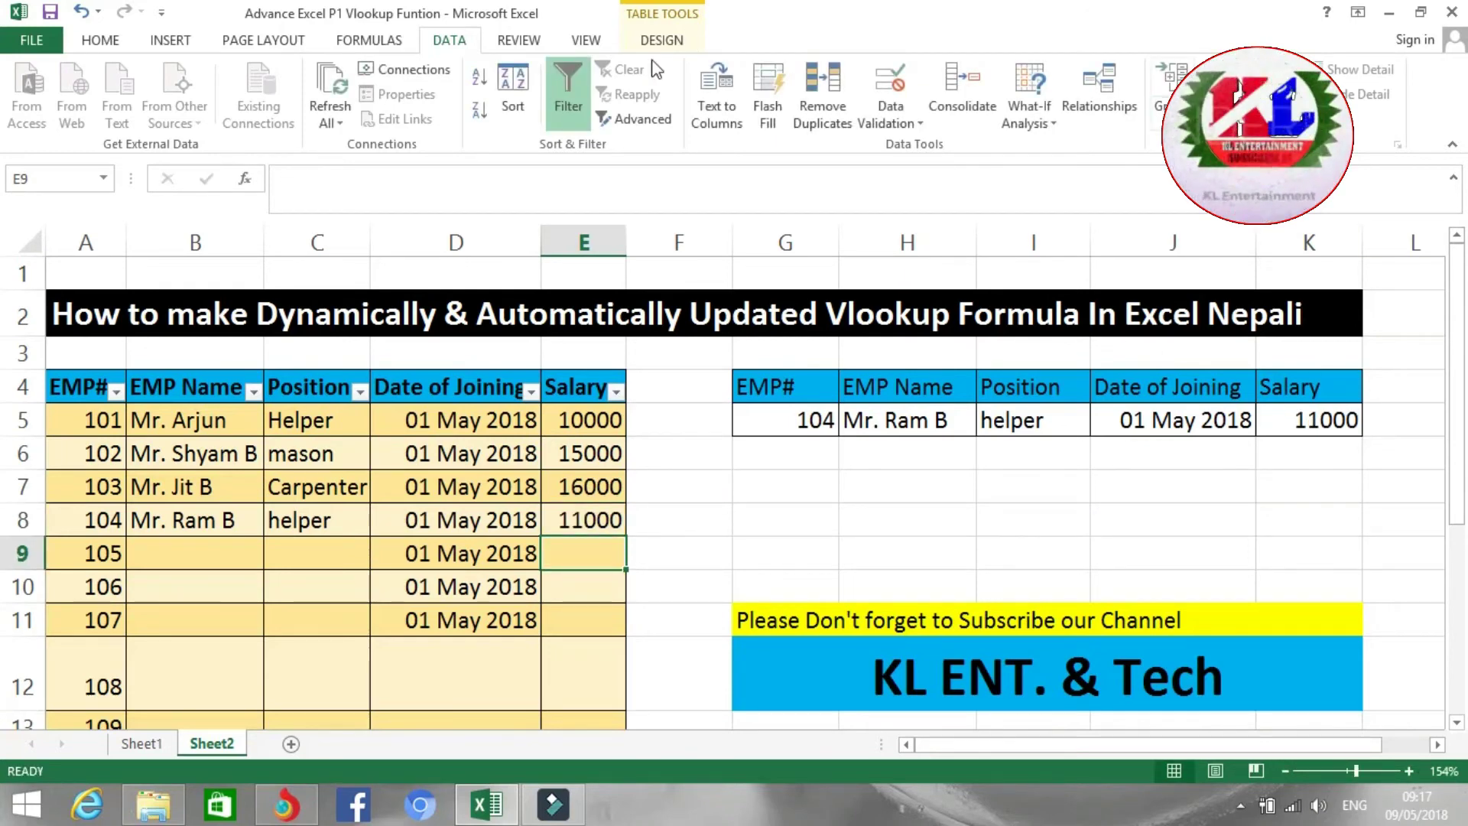
{"action": "left_click", "coordinate": [223, 559]}
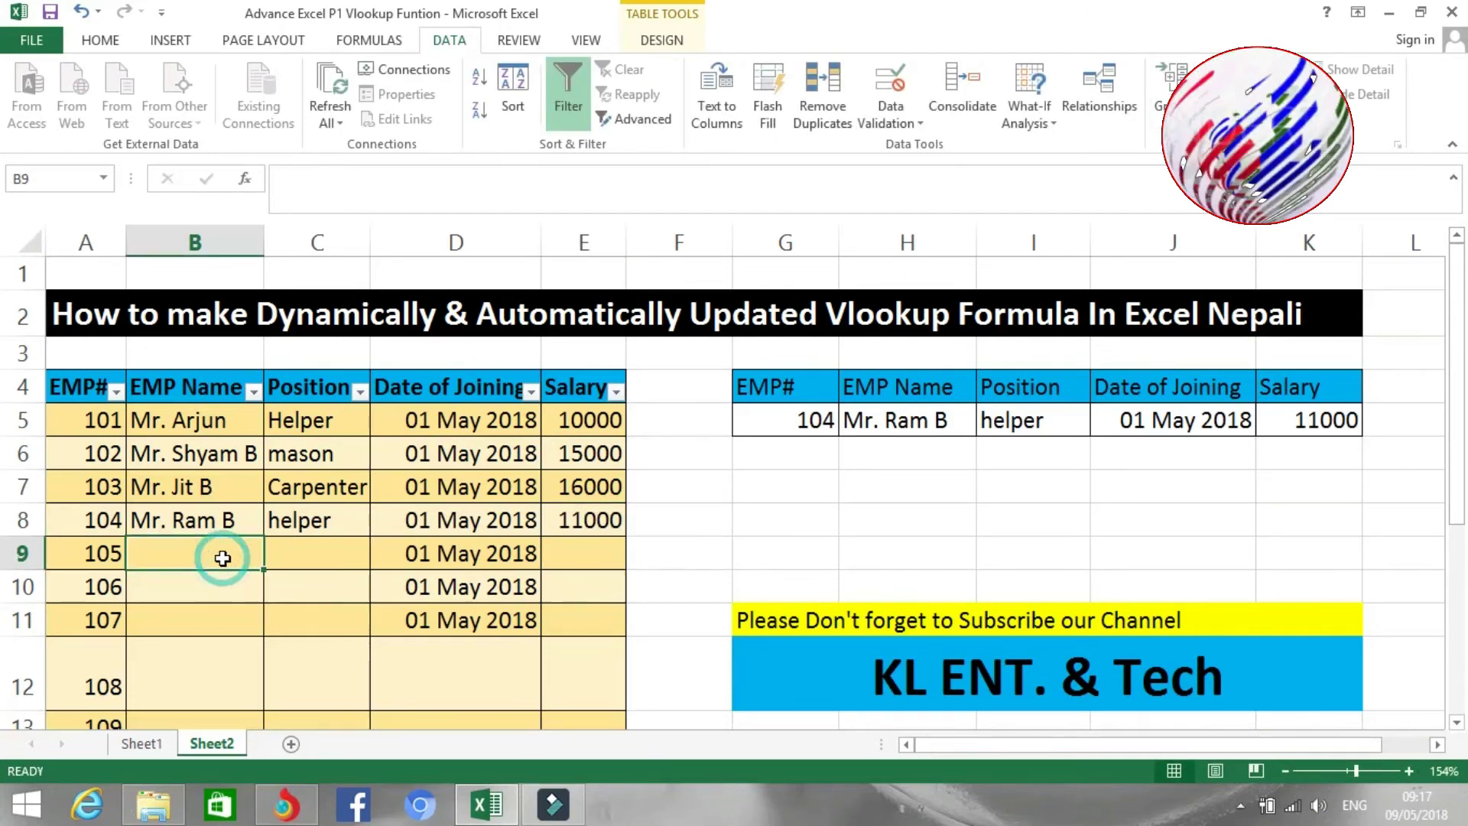
Step: Enter EMP# 105 in G5, which returns zeros for the empty employee row
{"action": "left_click", "coordinate": [793, 421]}
{"action": "type", "text": "10"}
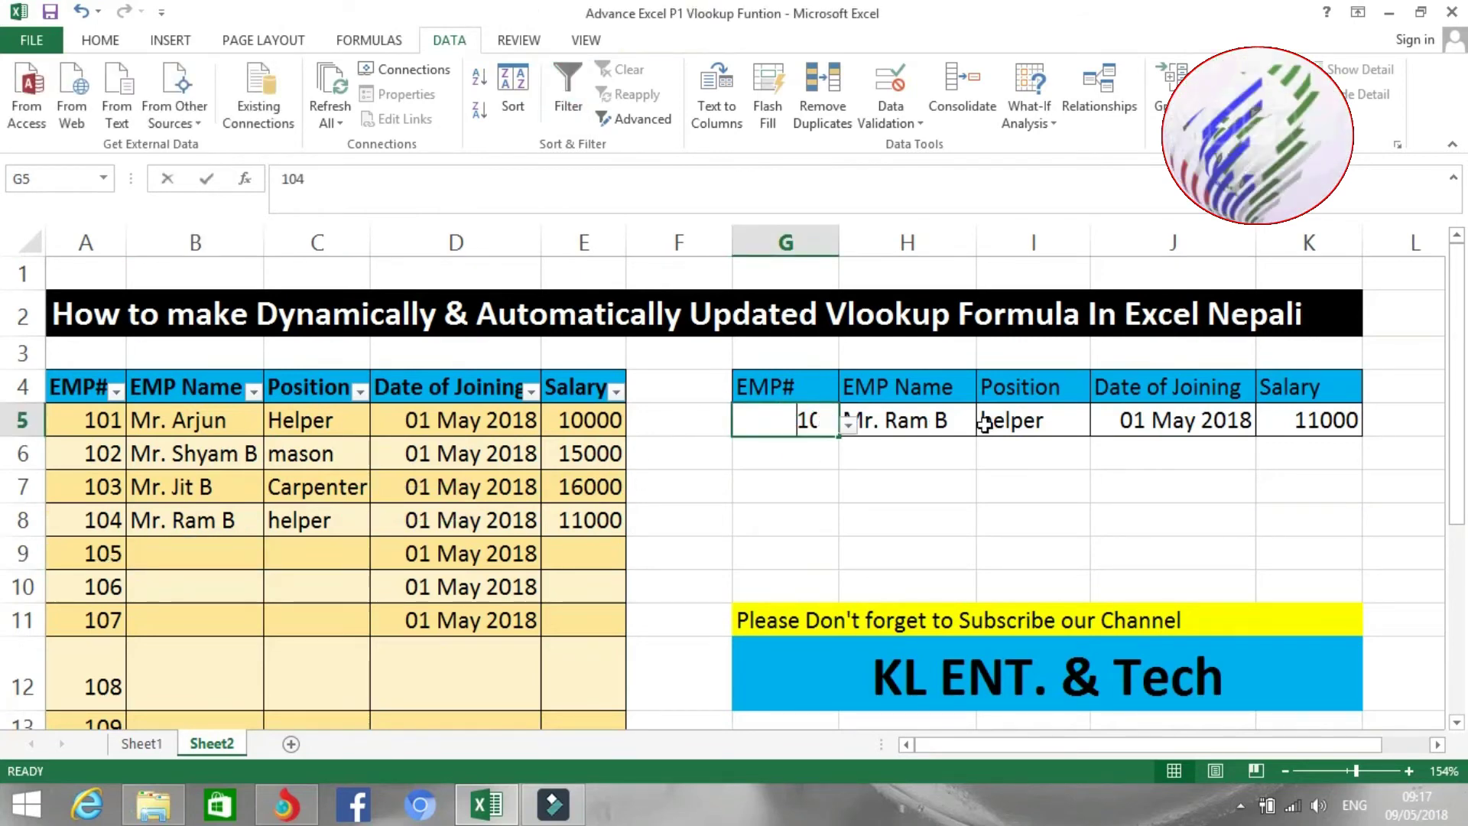
{"action": "type", "text": "5"}
{"action": "key", "text": "Return"}
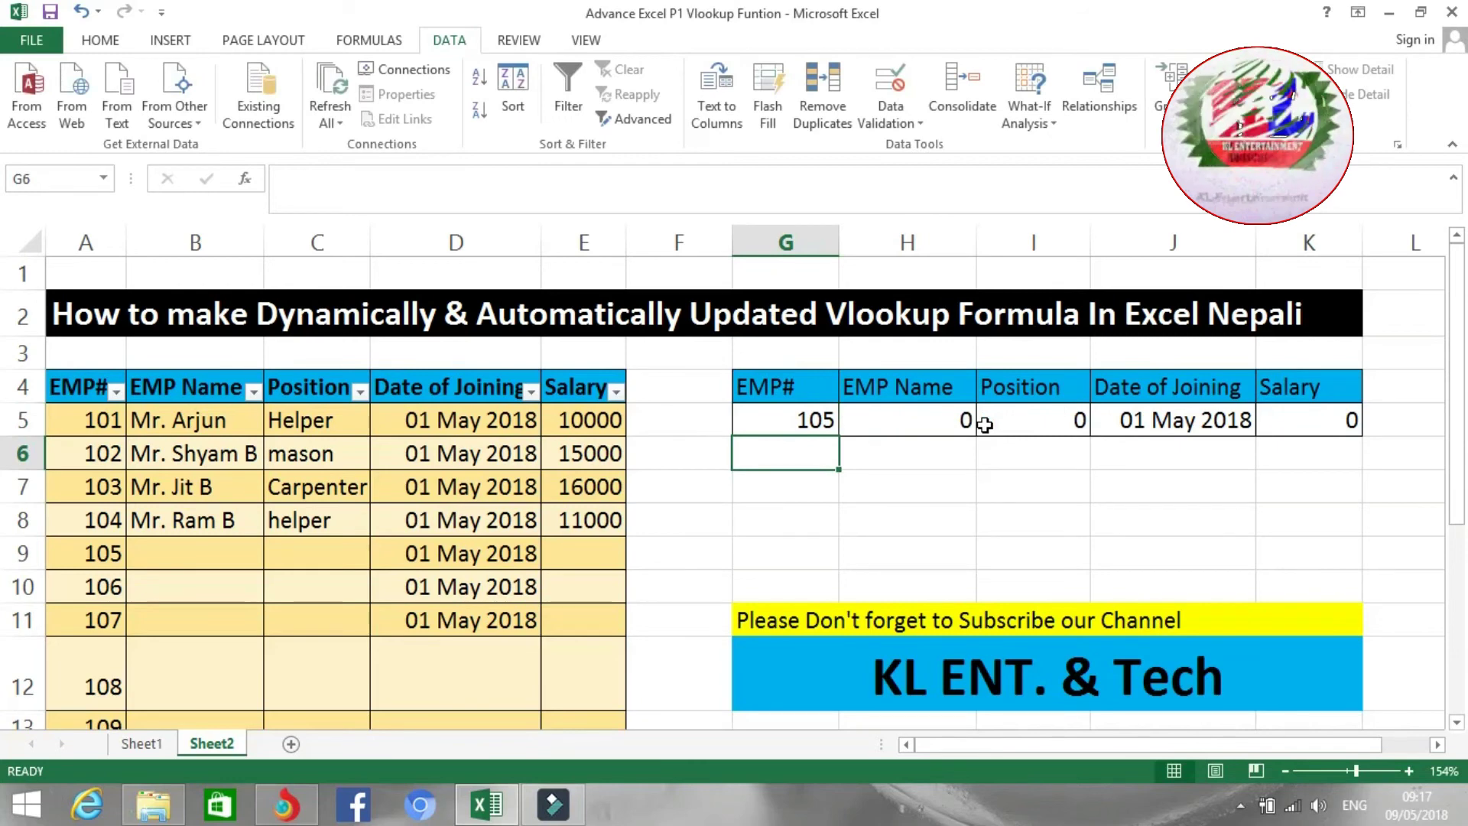
{"action": "left_click", "coordinate": [238, 545]}
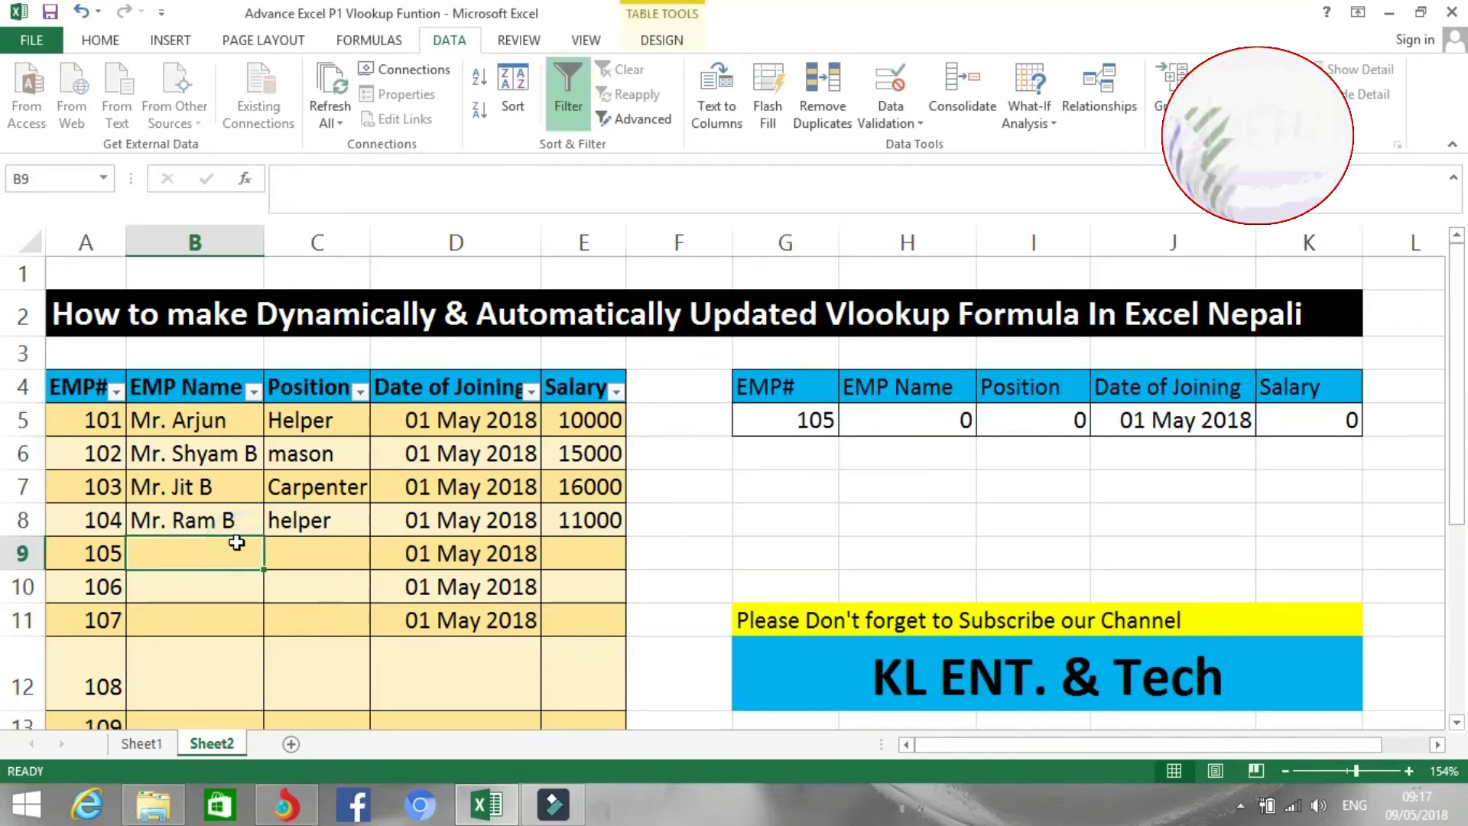
Step: Fill employee 105's row with a name, position Helper and salary 10000
{"action": "type", "text": "mr."}
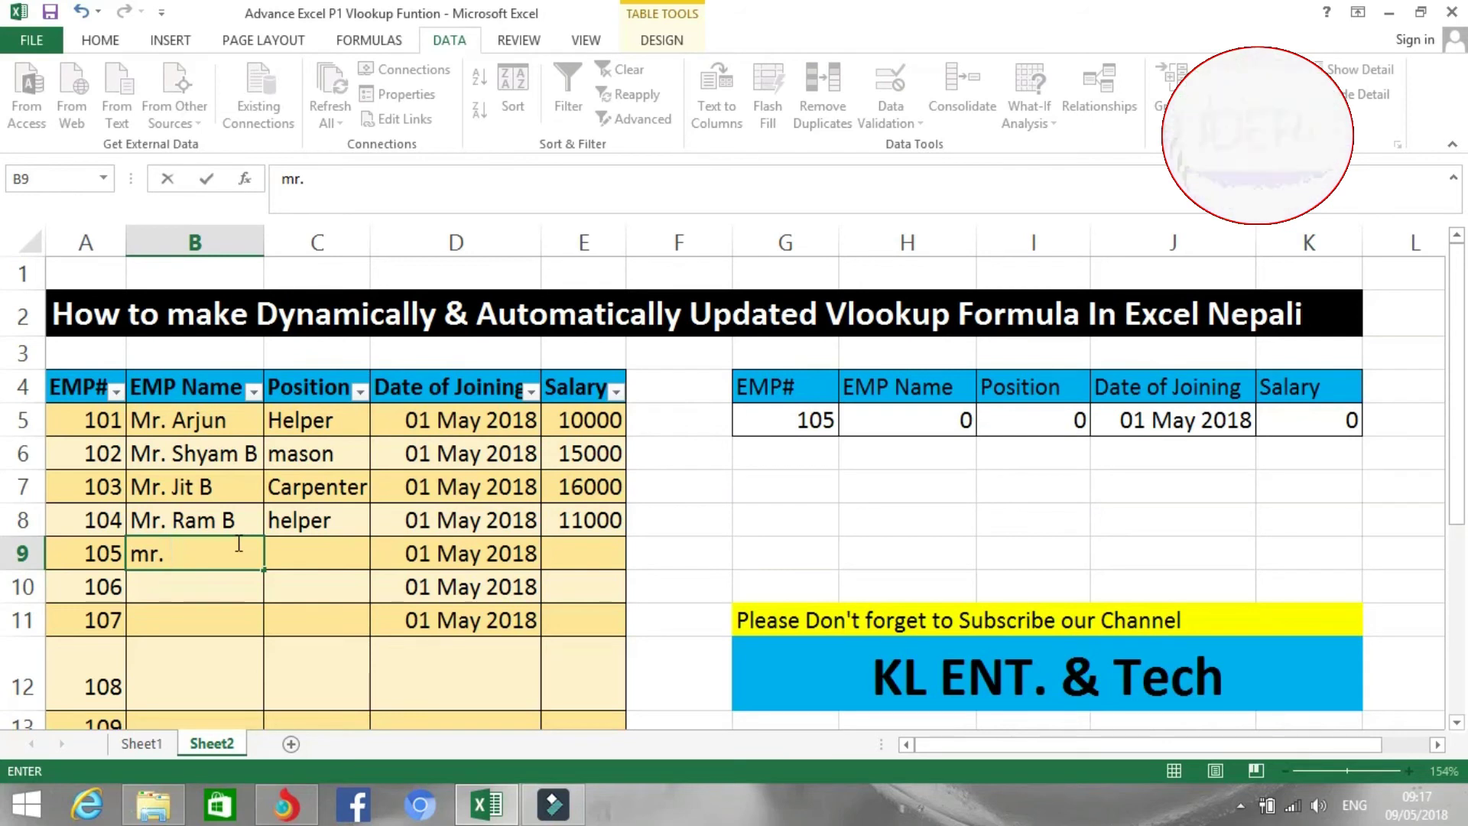
{"action": "type", "text": " Naresh"}
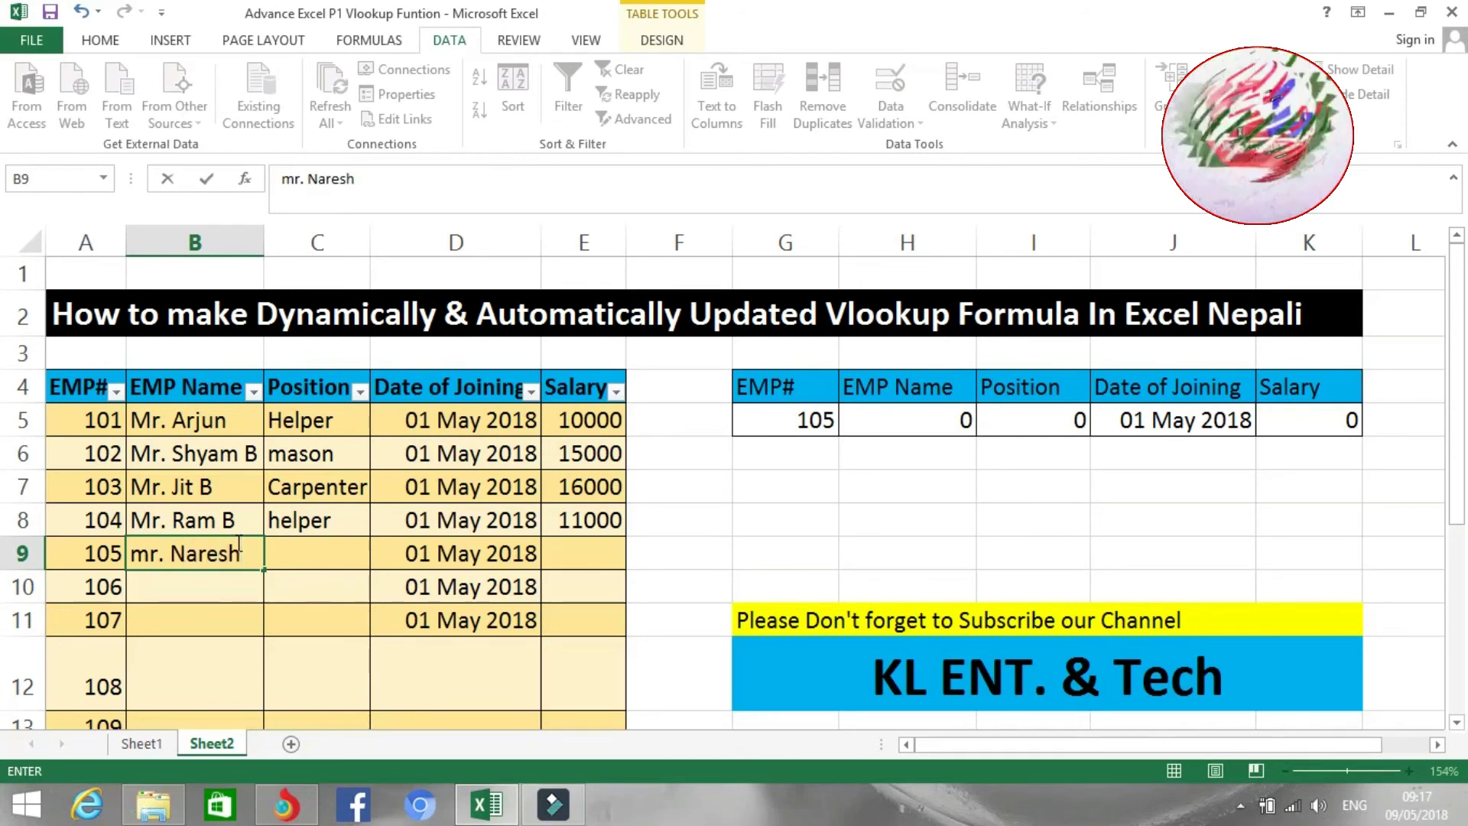
{"action": "key", "text": "Tab"}
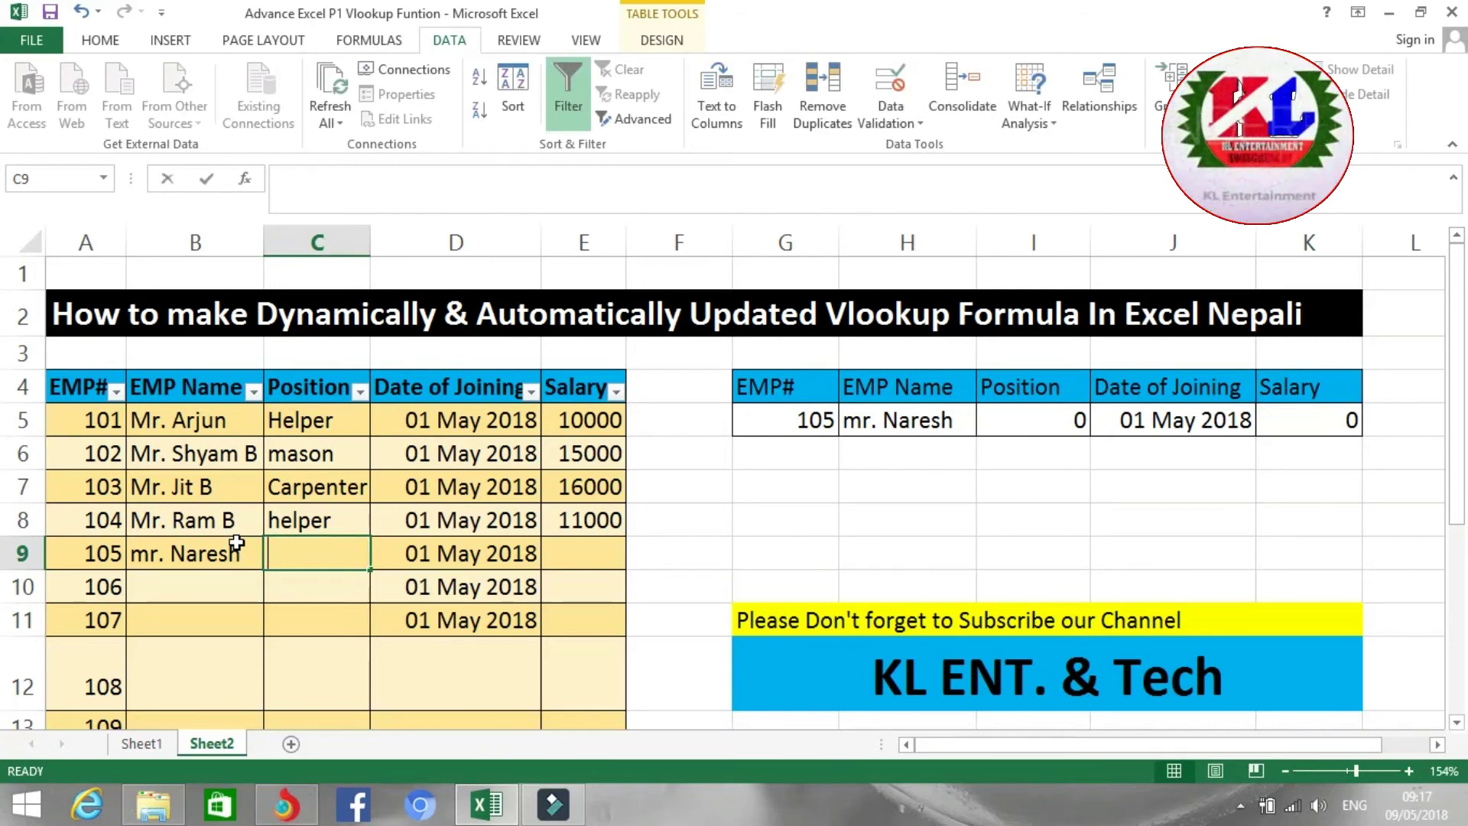
{"action": "type", "text": "He"}
{"action": "key", "text": "Return"}
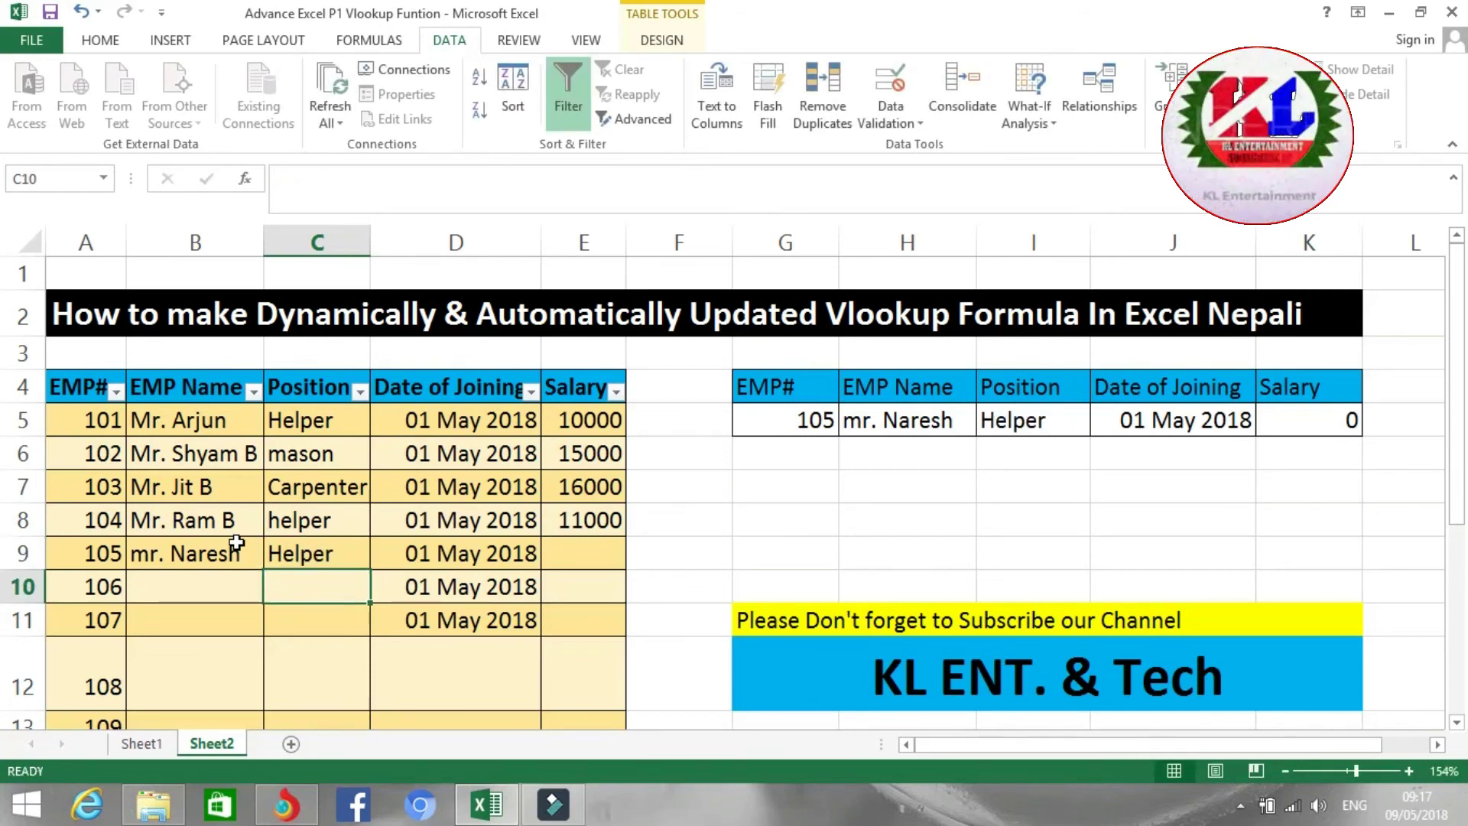
{"action": "key", "text": "Up"}
{"action": "key", "text": "Right"}
{"action": "key", "text": "Right"}
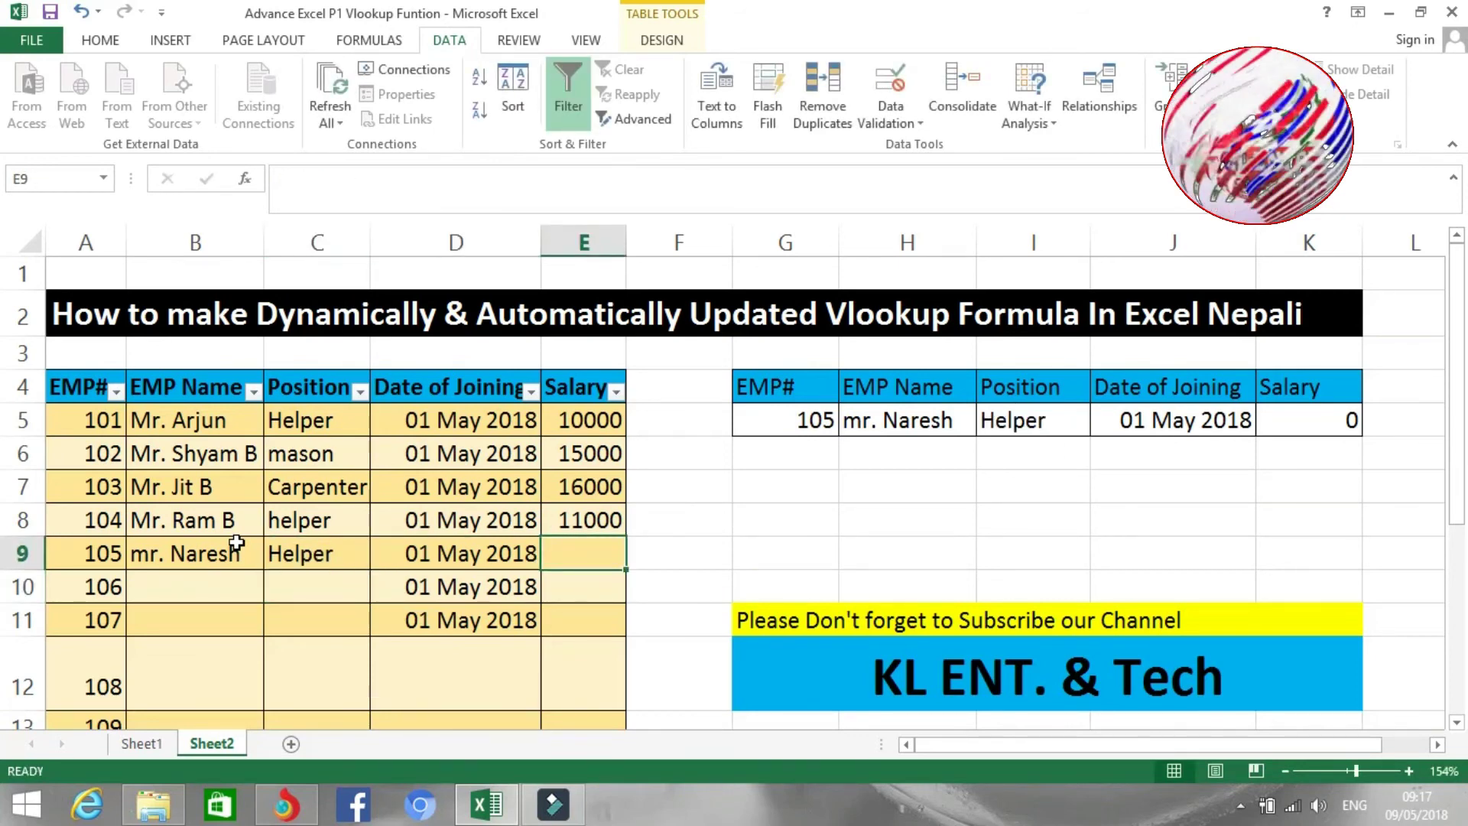
{"action": "type", "text": "1000"}
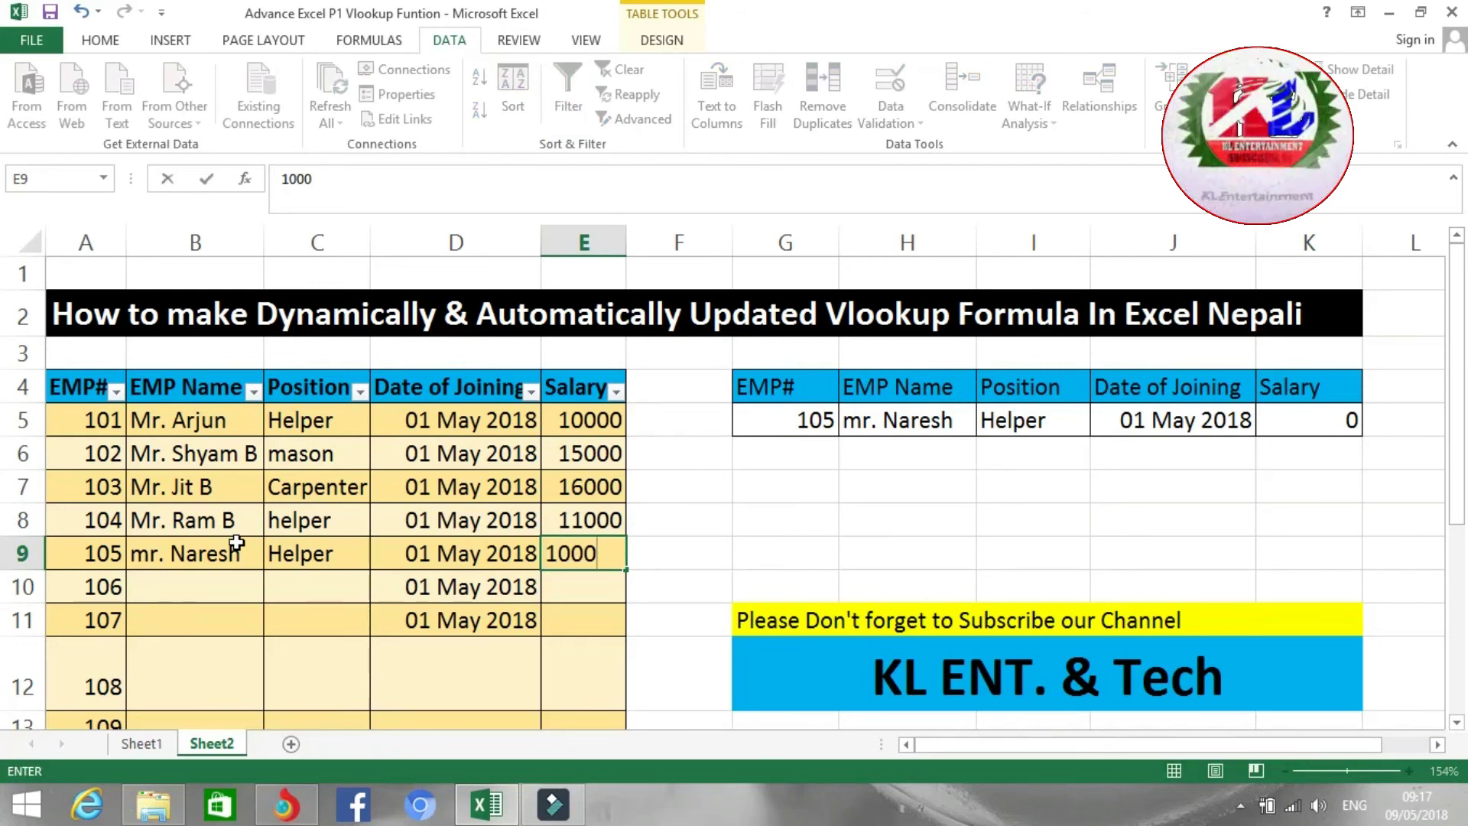
{"action": "type", "text": "0"}
{"action": "key", "text": "Return"}
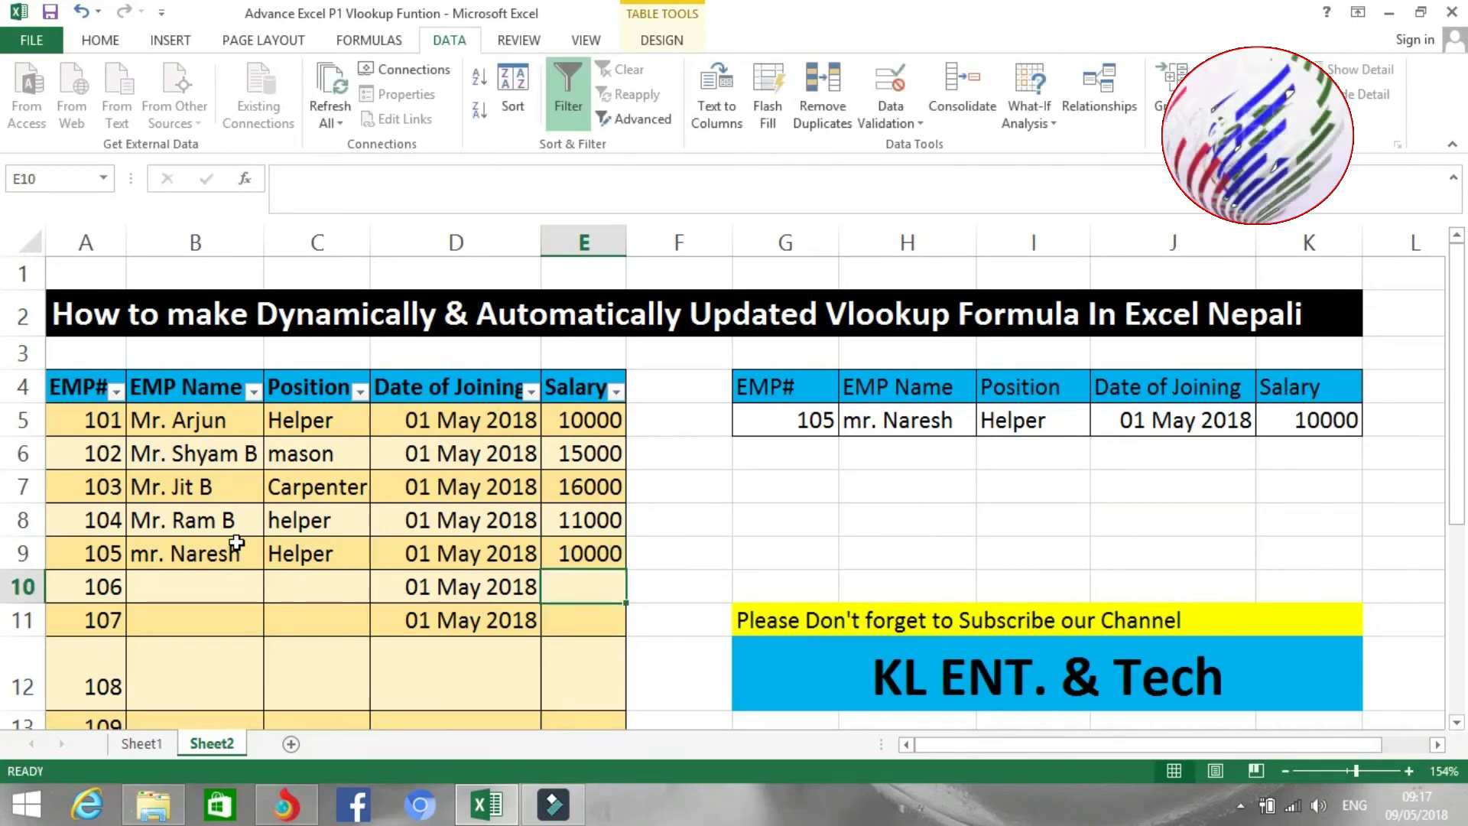
Step: Add EMP# 111 in A15, extending the employee table by one row
{"action": "scroll", "coordinate": [192, 624], "scroll_direction": "down", "scroll_amount": 1}
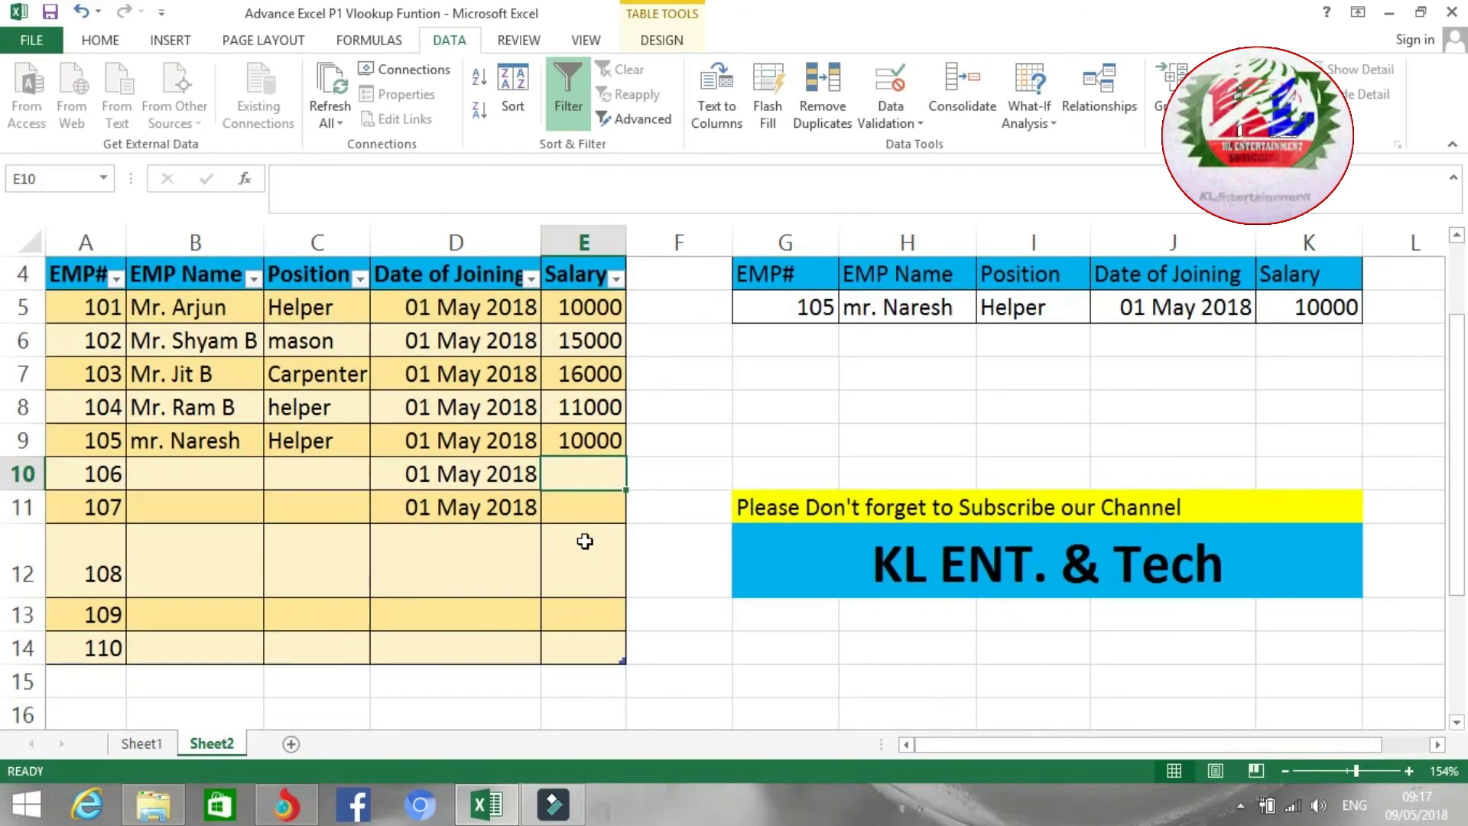
{"action": "left_click", "coordinate": [222, 650]}
{"action": "scroll", "coordinate": [183, 689], "scroll_direction": "down", "scroll_amount": 1}
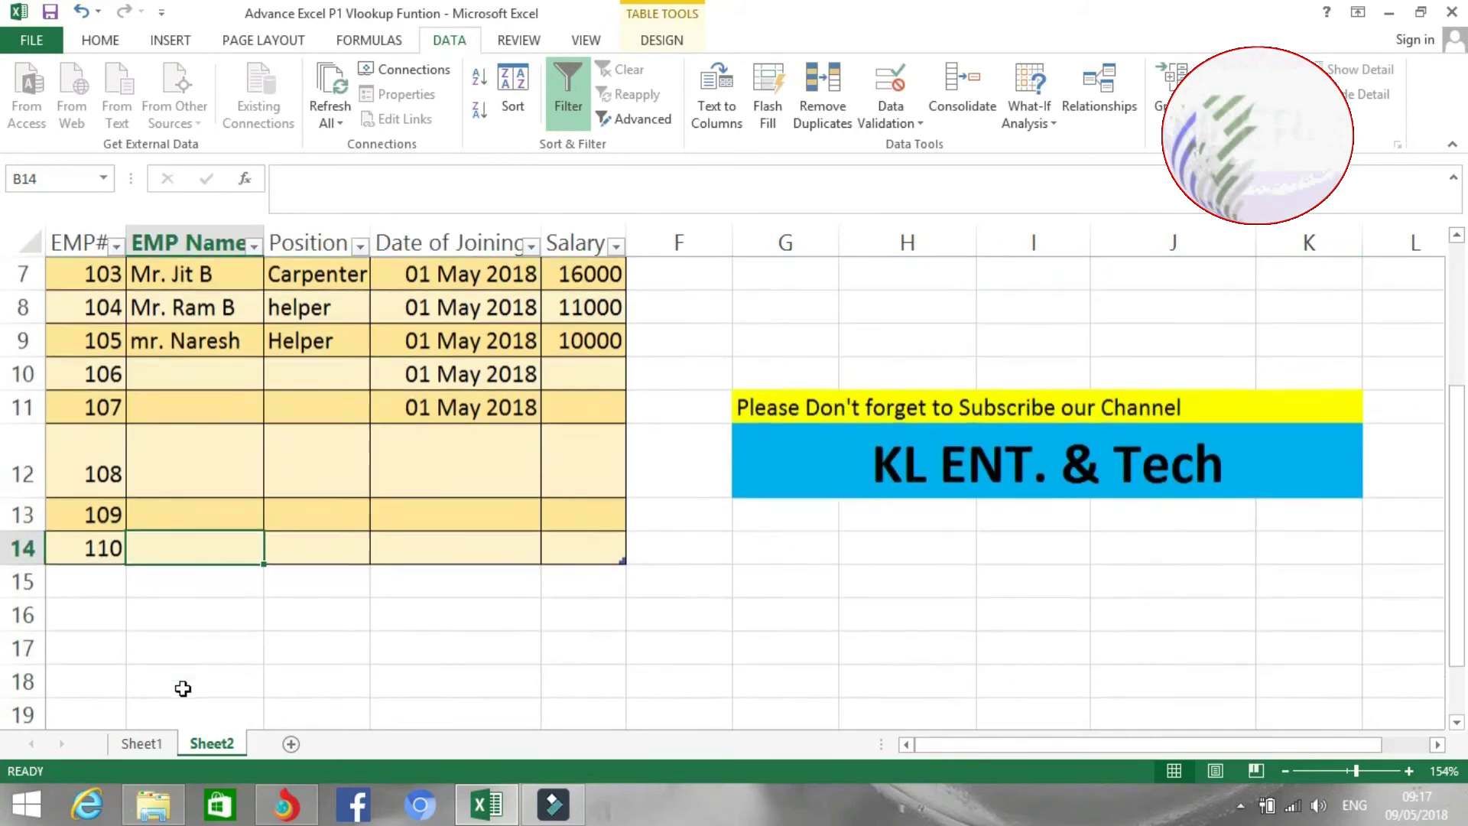
{"action": "scroll", "coordinate": [182, 690], "scroll_direction": "down", "scroll_amount": 1}
{"action": "left_click", "coordinate": [187, 621]}
{"action": "scroll", "coordinate": [187, 623], "scroll_direction": "up", "scroll_amount": 1}
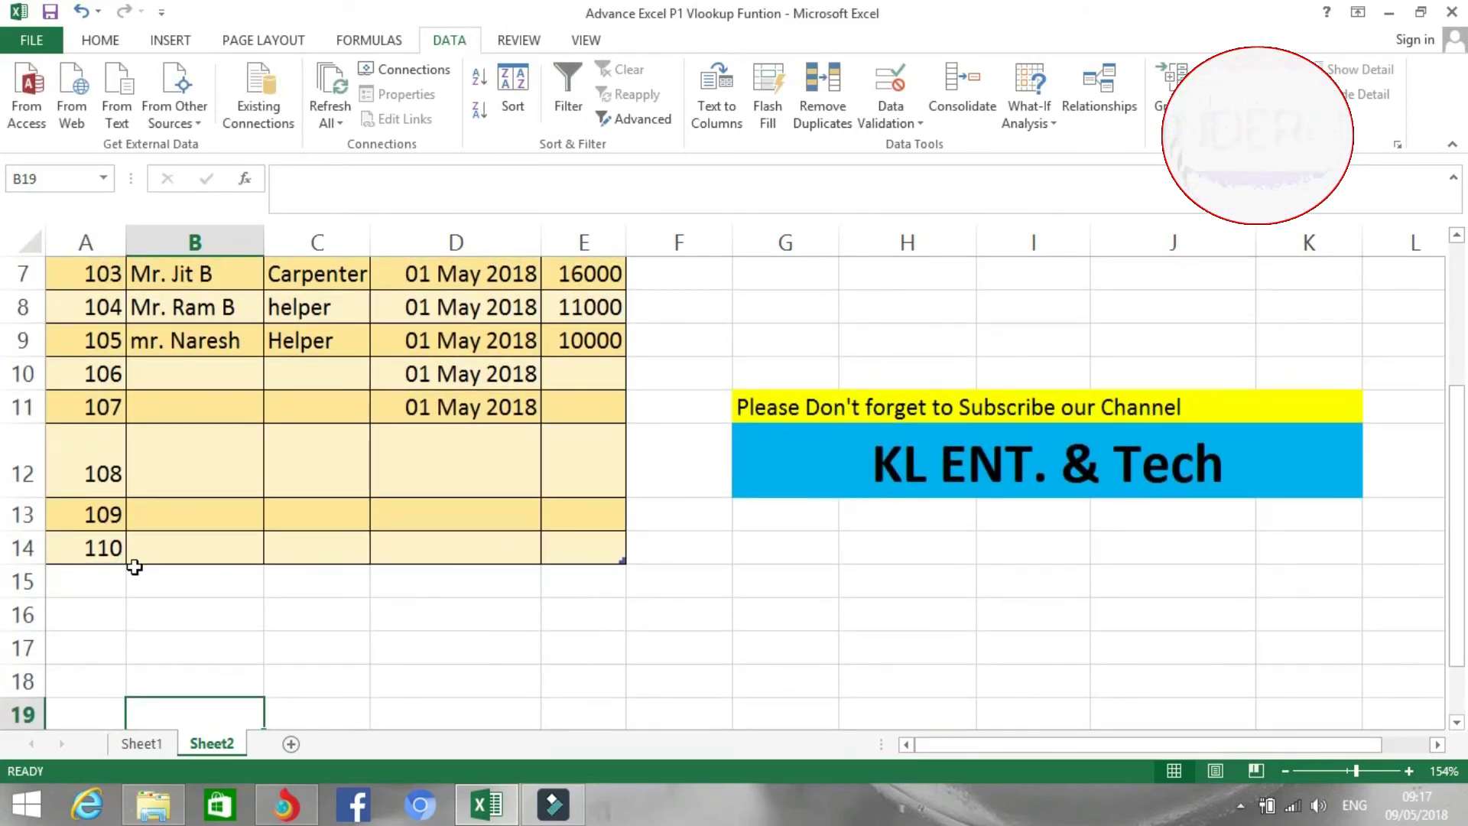
{"action": "left_click", "coordinate": [107, 575]}
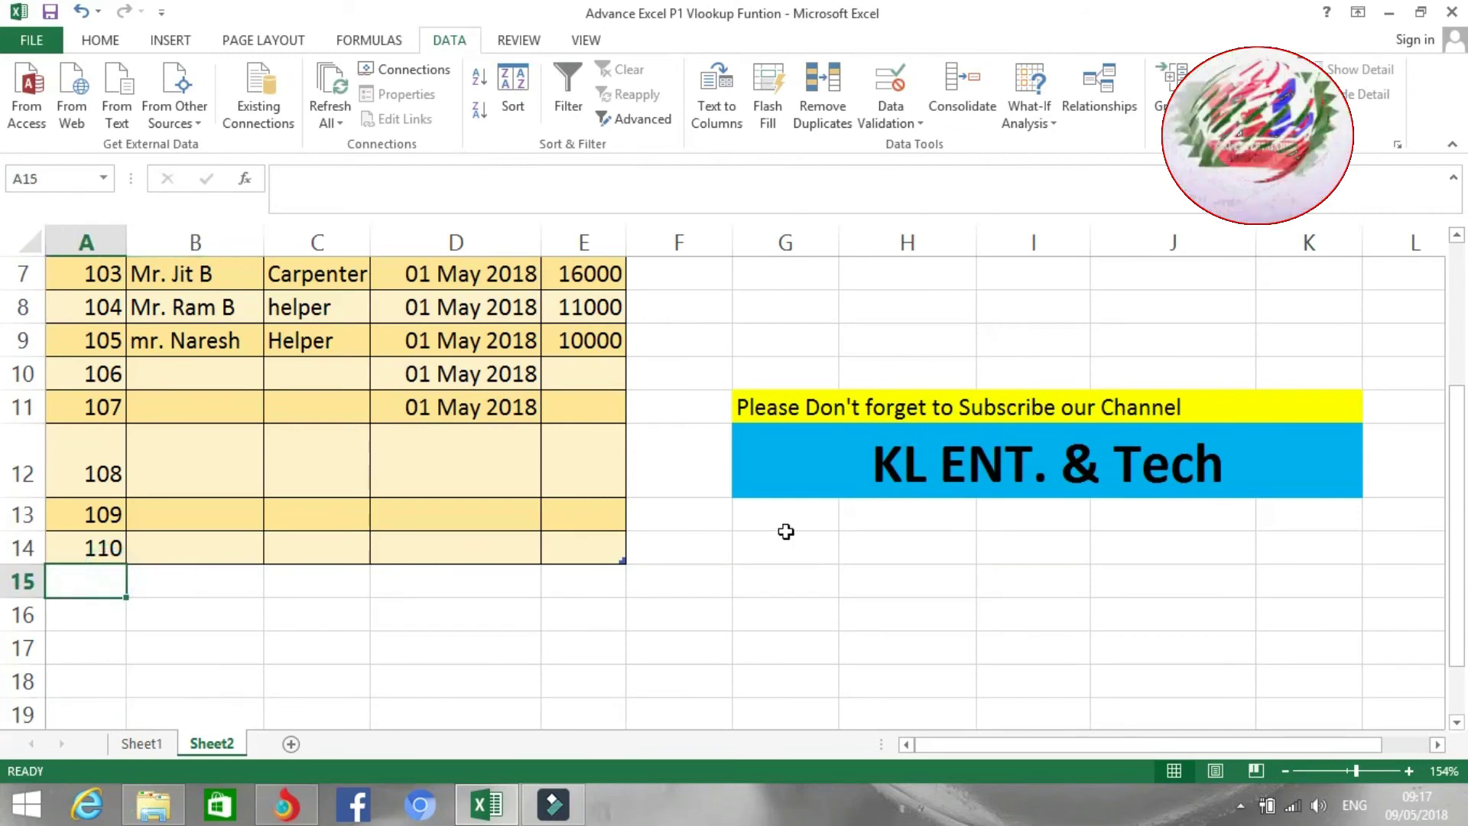
{"action": "type", "text": "11"}
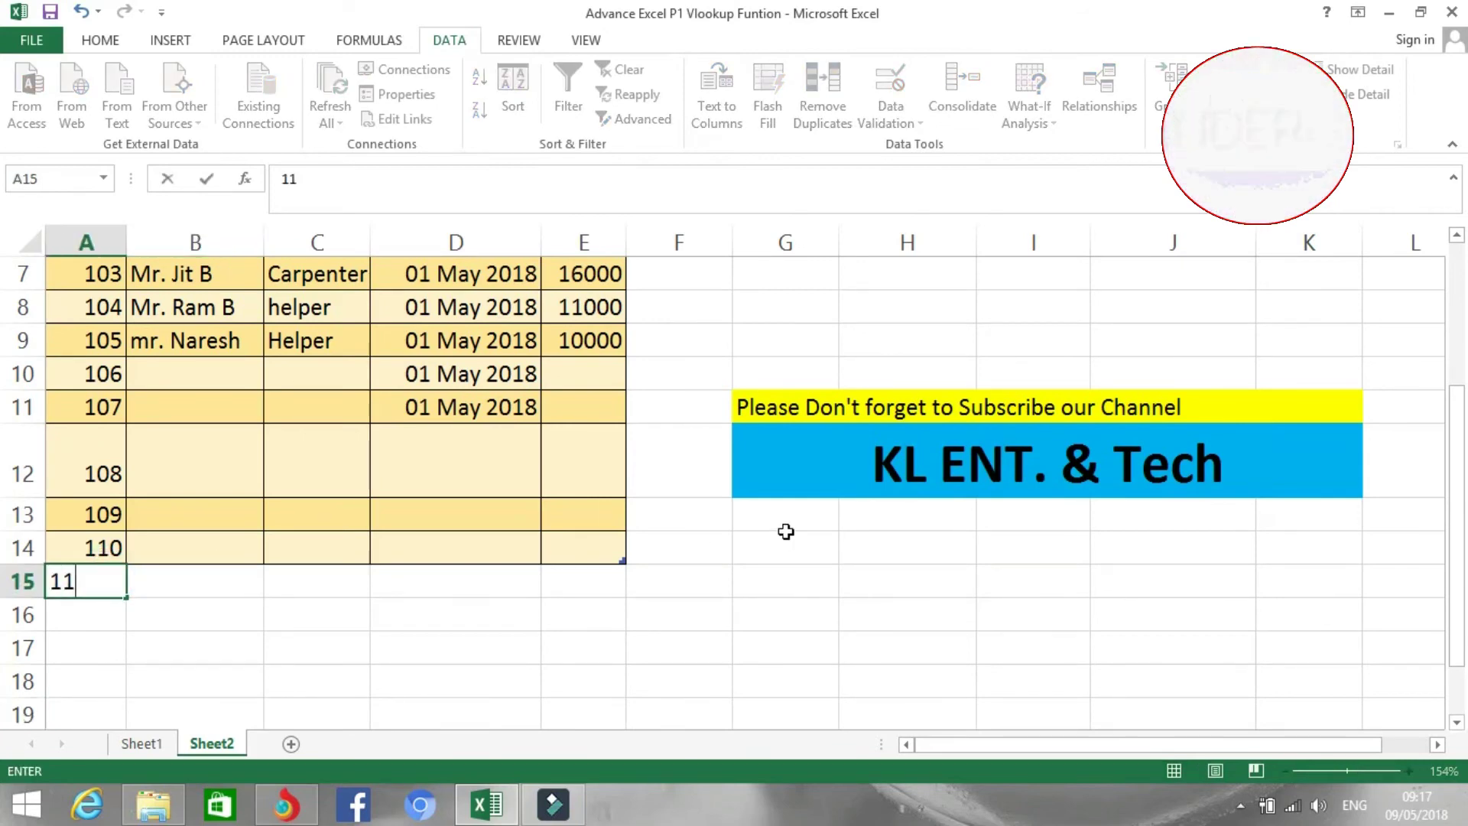
{"action": "type", "text": "1"}
{"action": "key", "text": "Tab"}
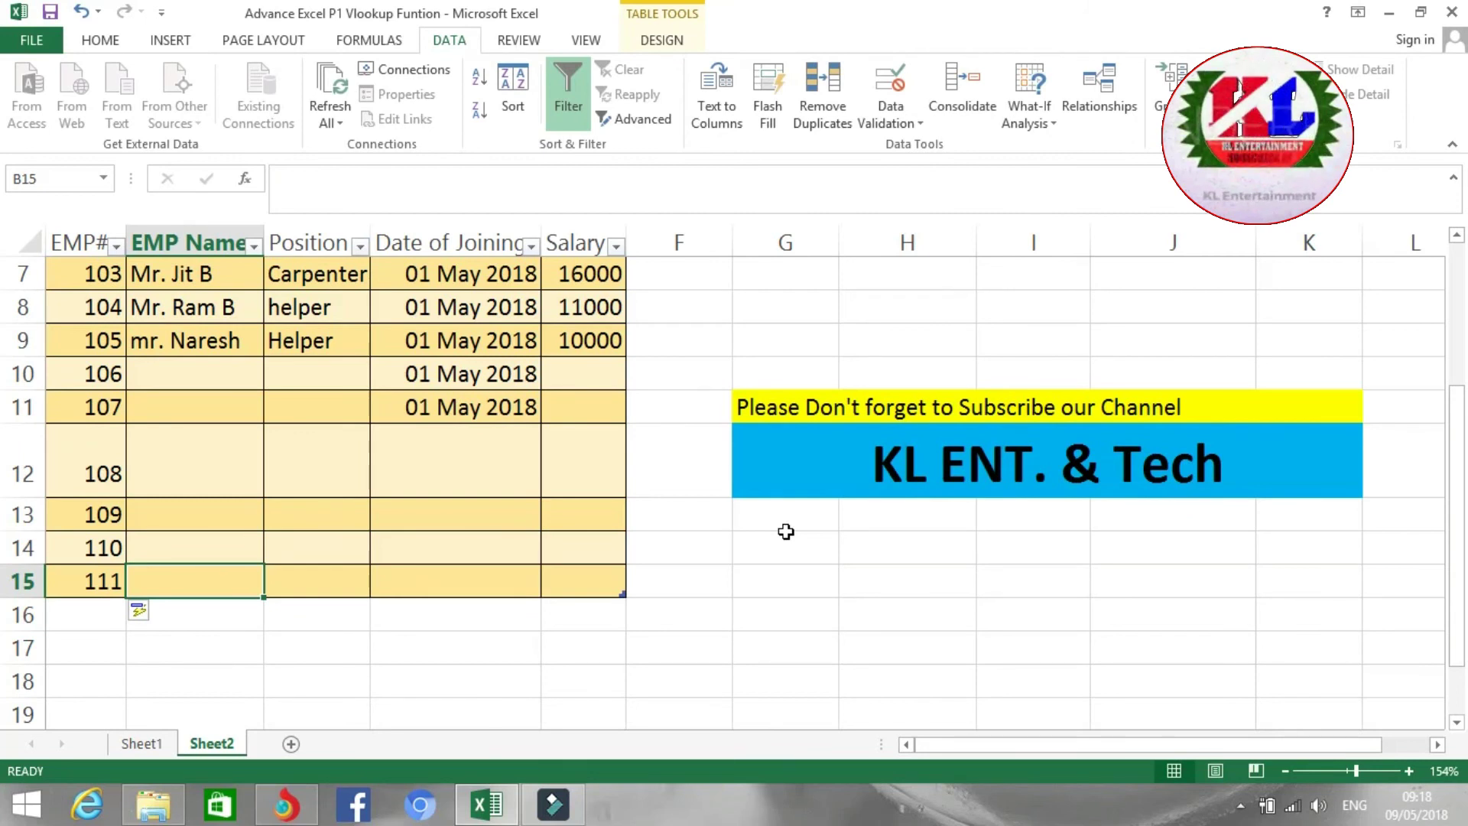
Step: Fill the new row with the employee's name, mason, 02-05-18 and salary 16000
{"action": "type", "text": "Mr. "}
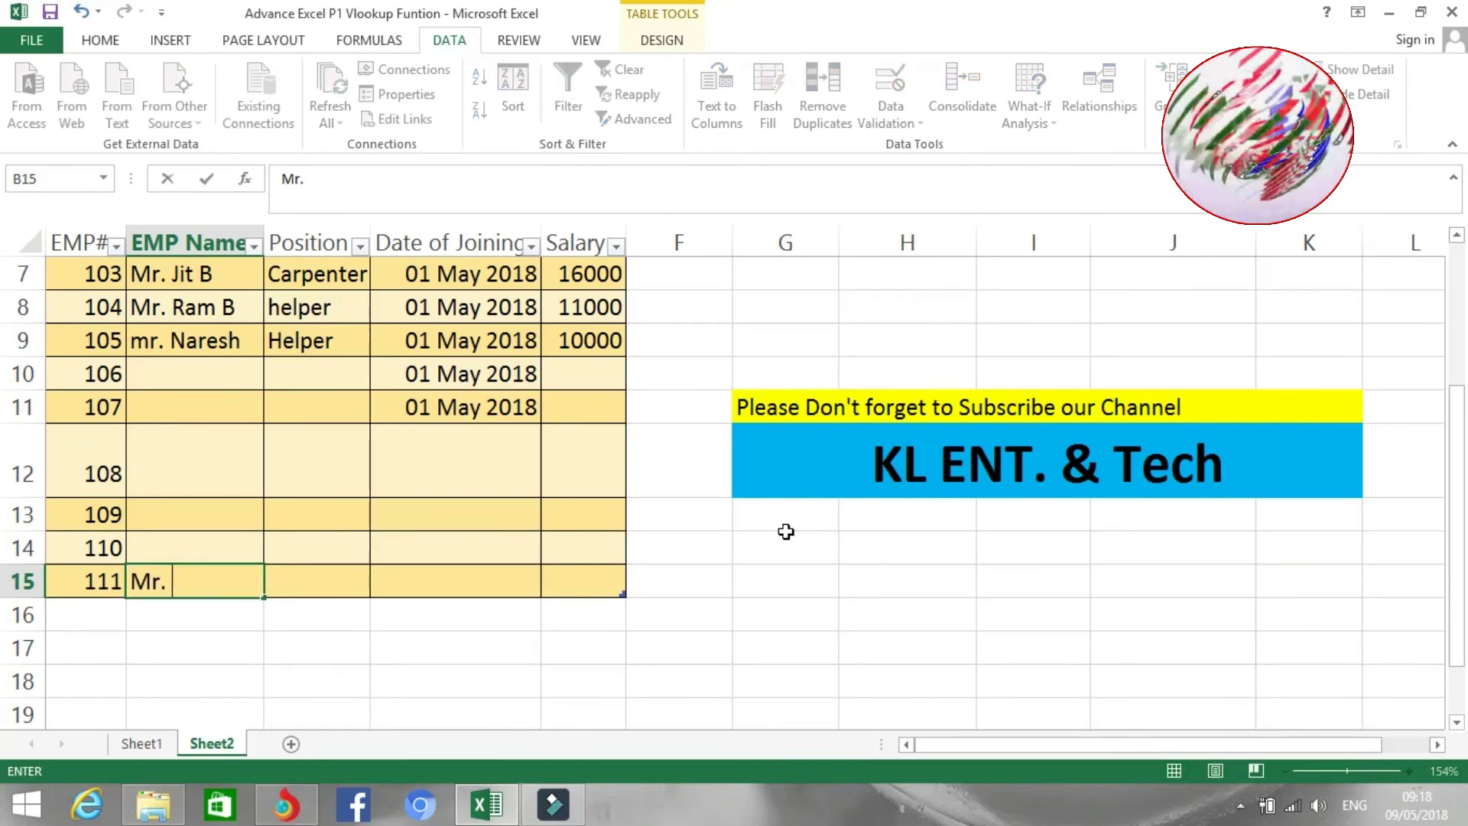
{"action": "type", "text": "Dine"}
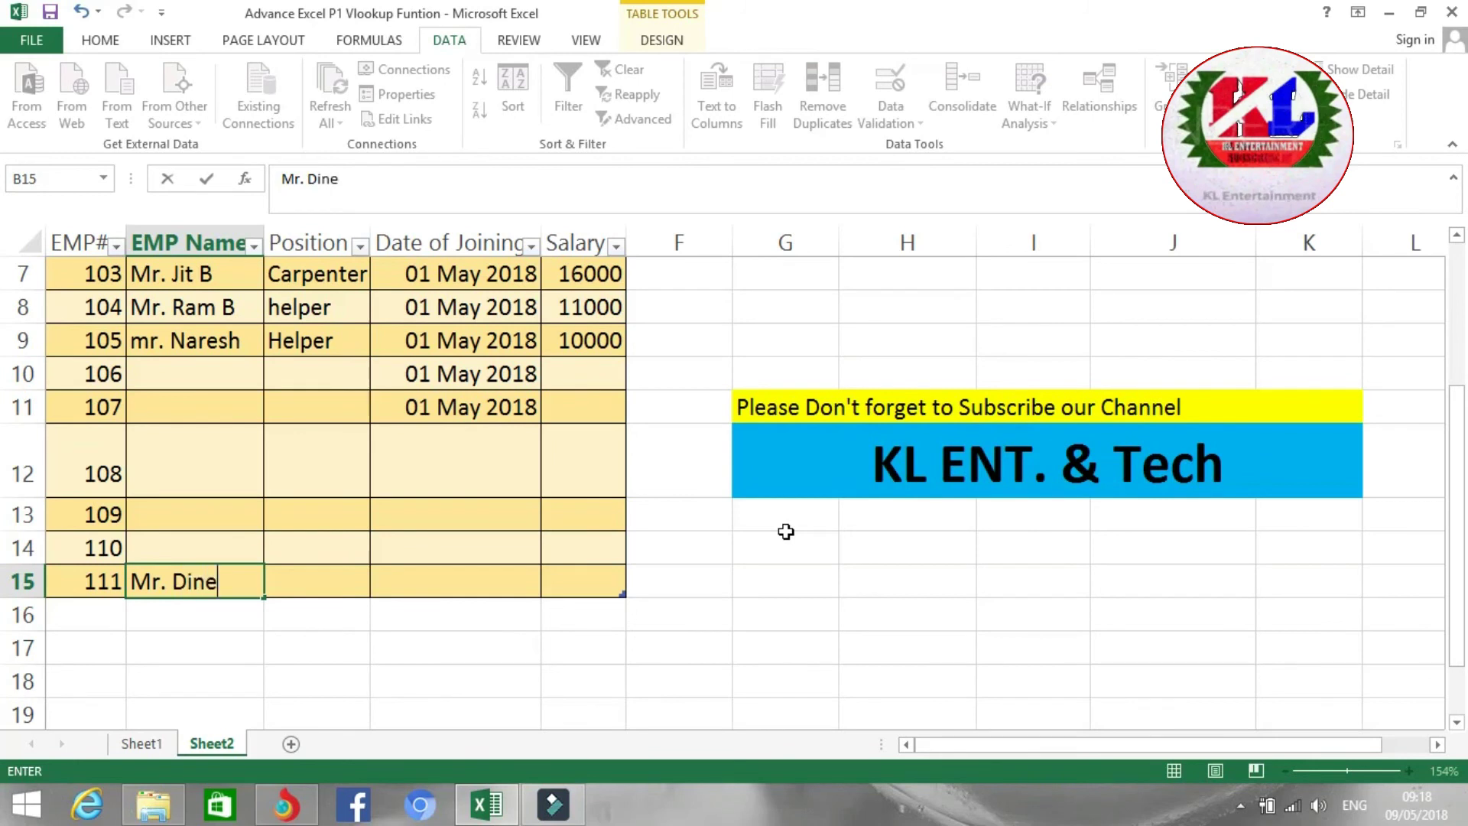
{"action": "type", "text": "sh"}
{"action": "key", "text": "Tab"}
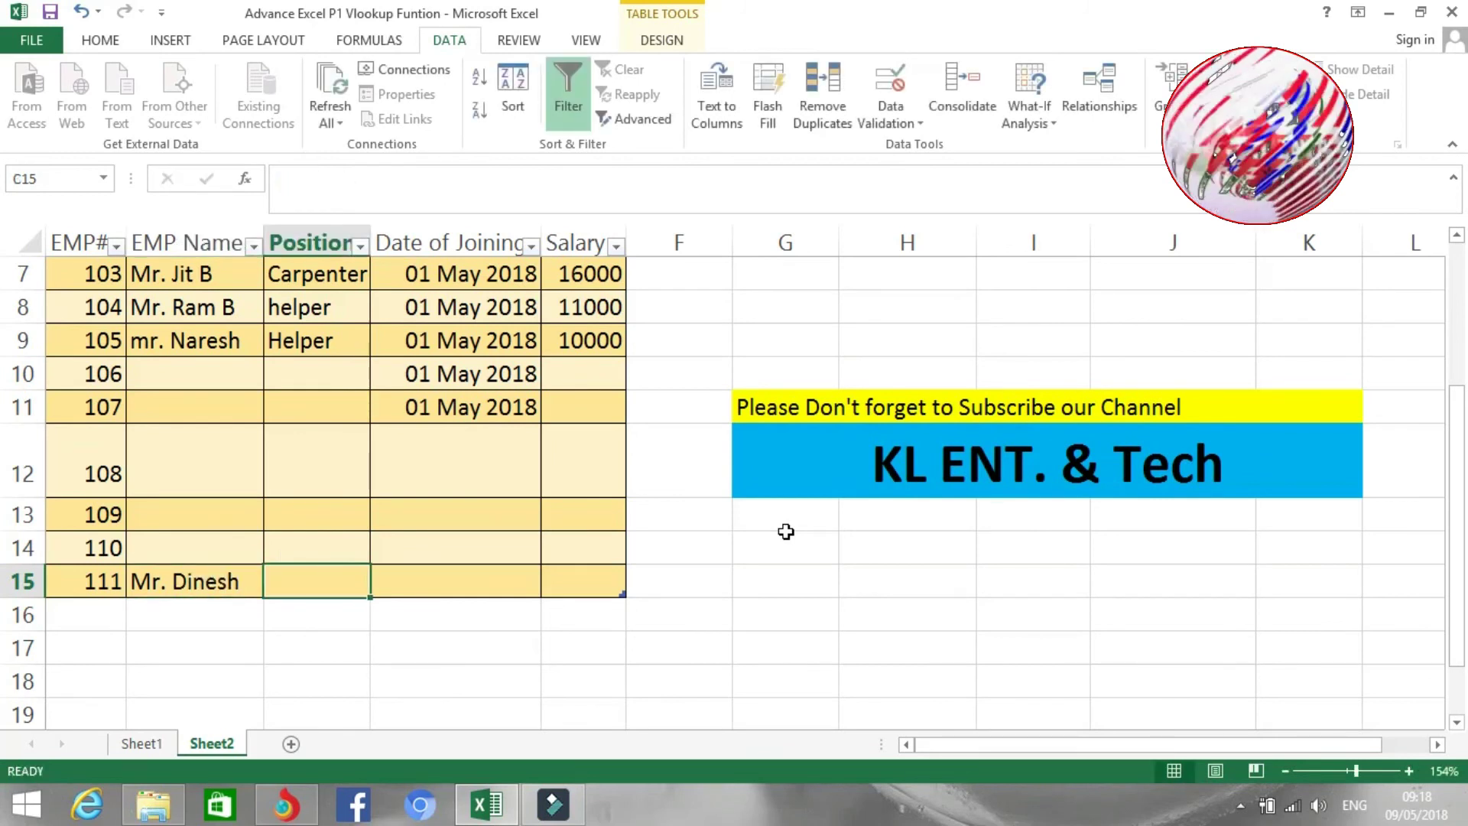
{"action": "type", "text": "mason"}
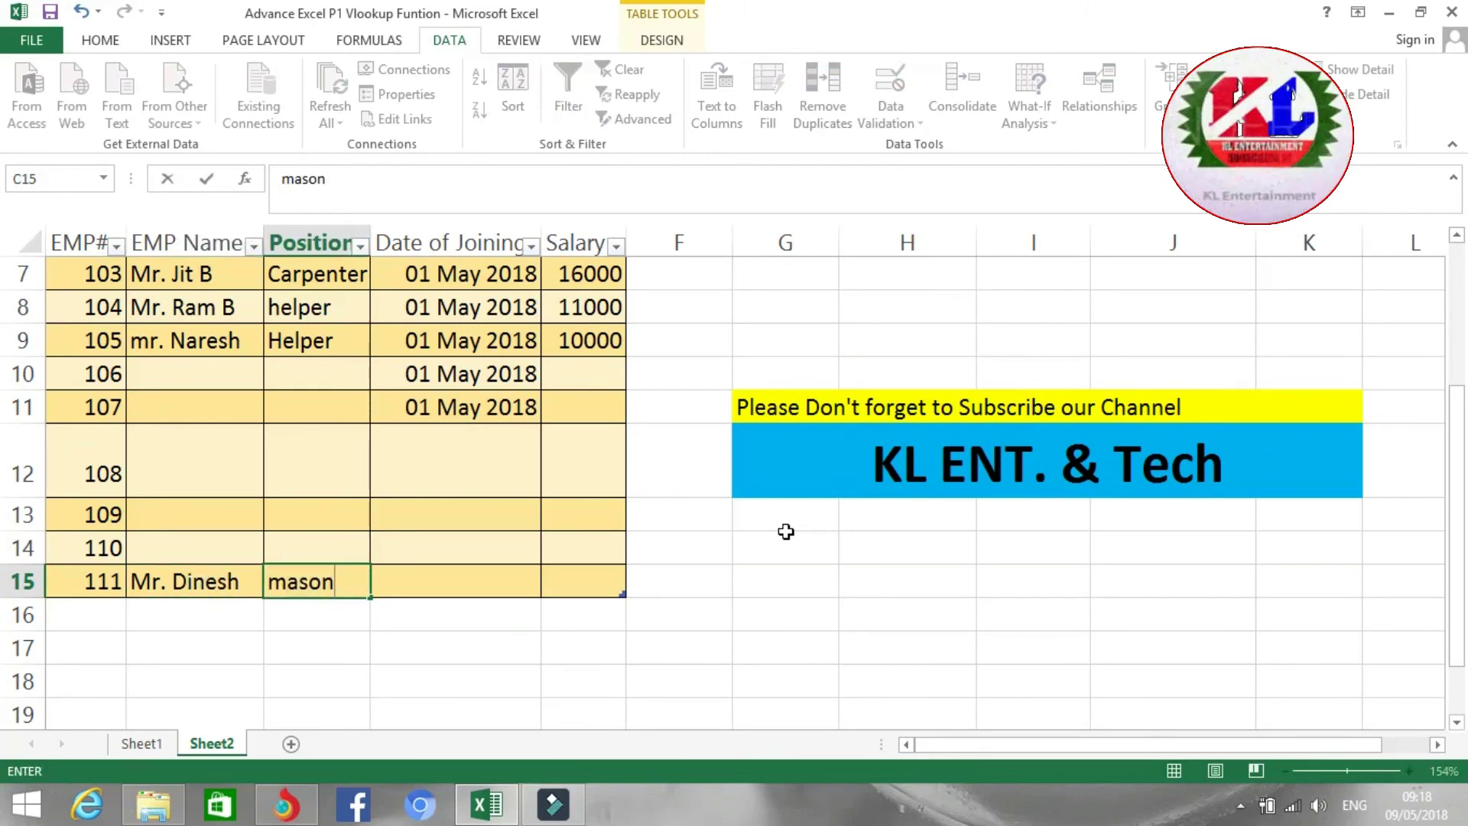
{"action": "key", "text": "Tab"}
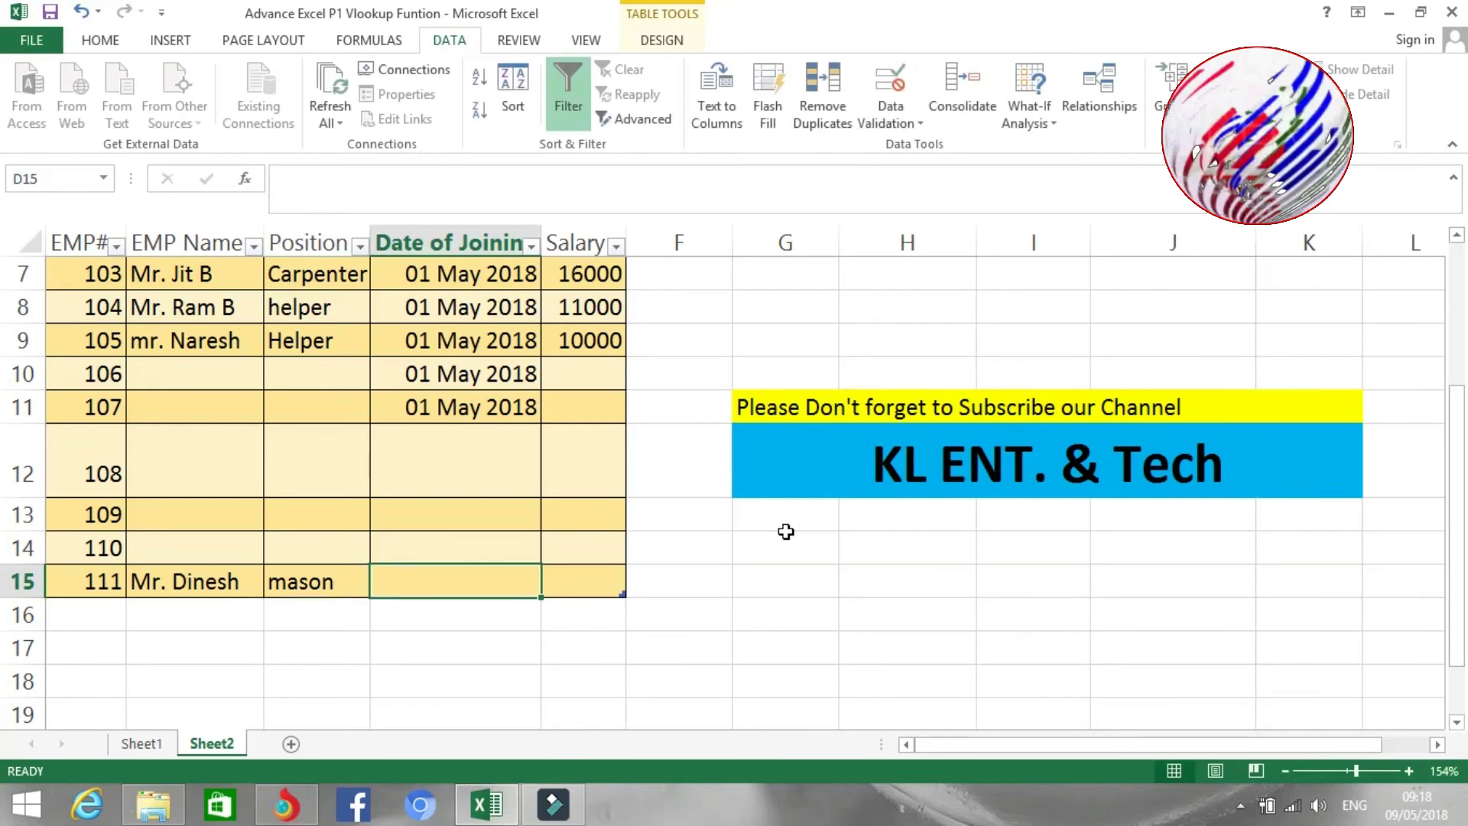
{"action": "type", "text": "02.0"}
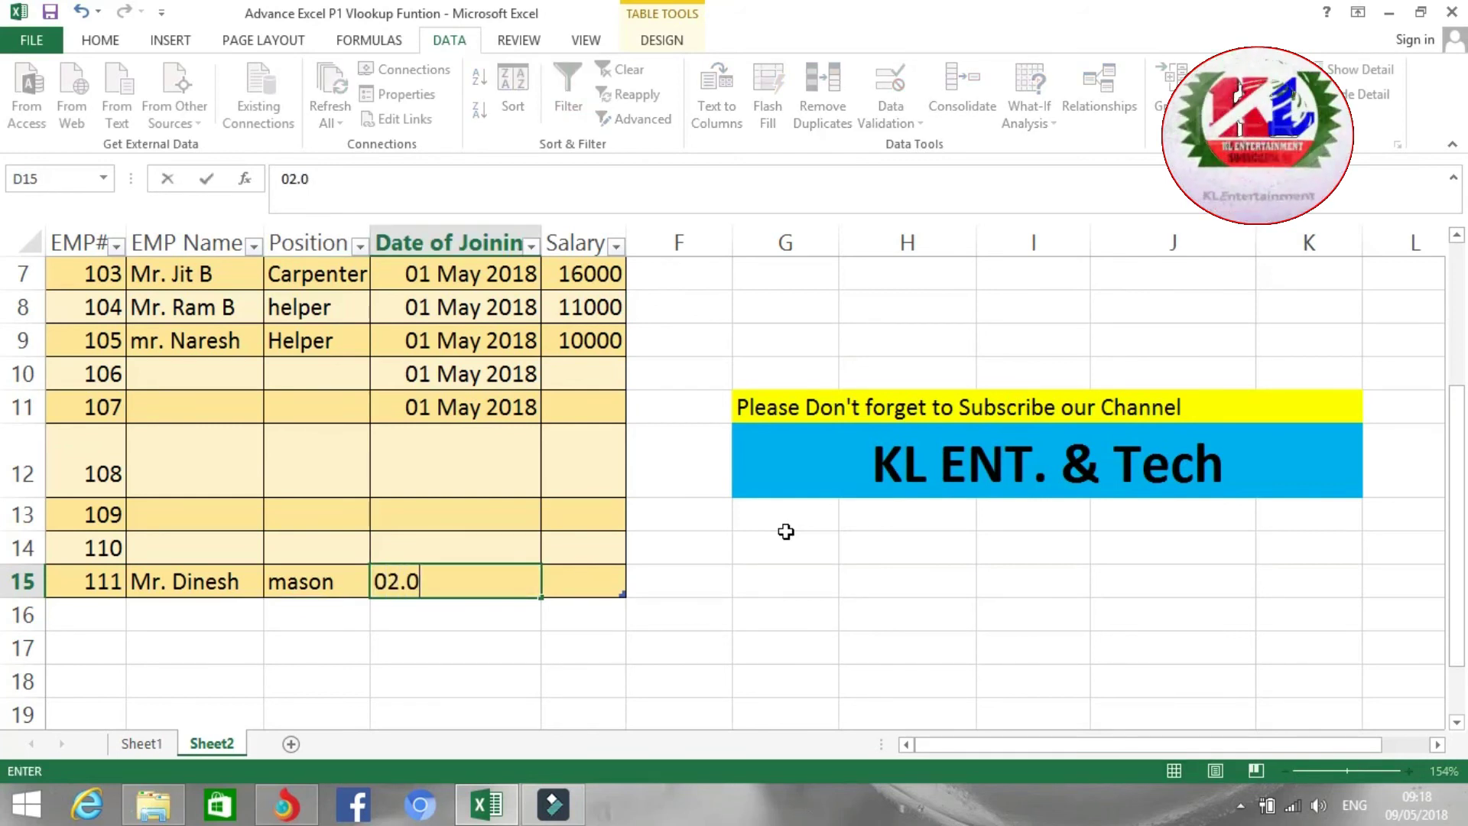
{"action": "type", "text": "5"}
{"action": "key", "text": "BackSpace"}
{"action": "key", "text": "BackSpace"}
{"action": "key", "text": "BackSpace"}
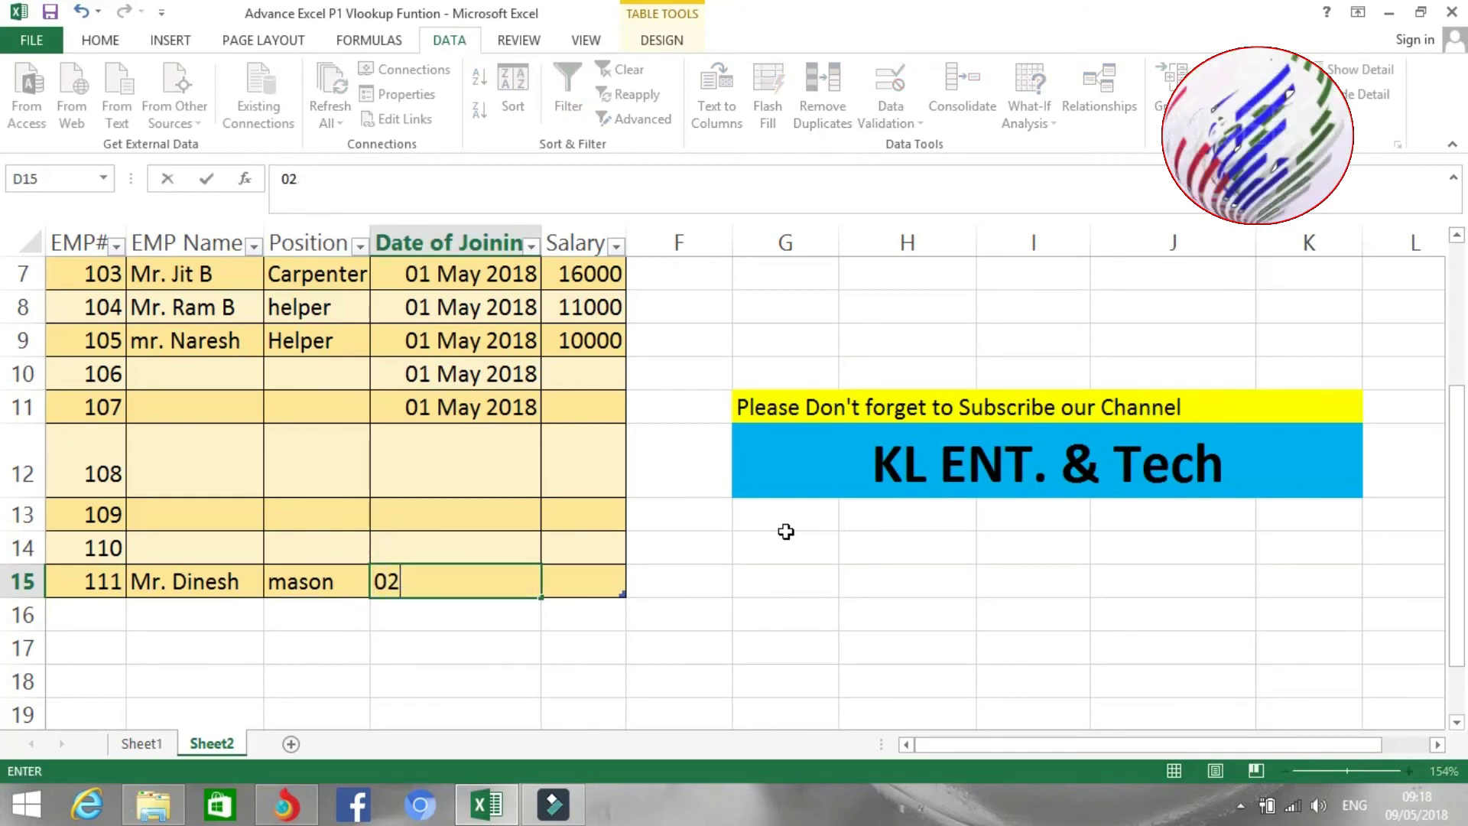
{"action": "type", "text": "-05-"}
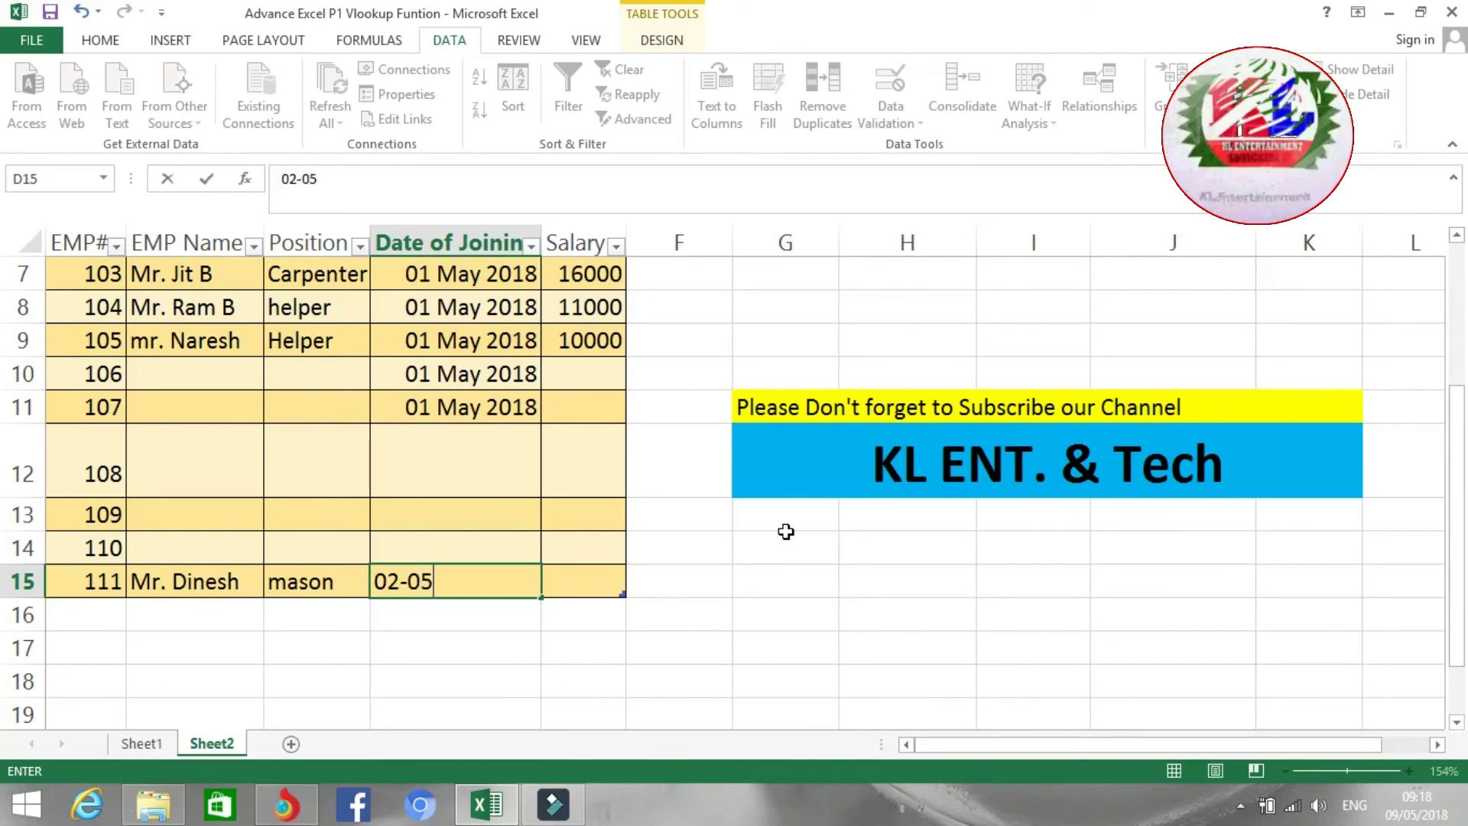
{"action": "type", "text": "18"}
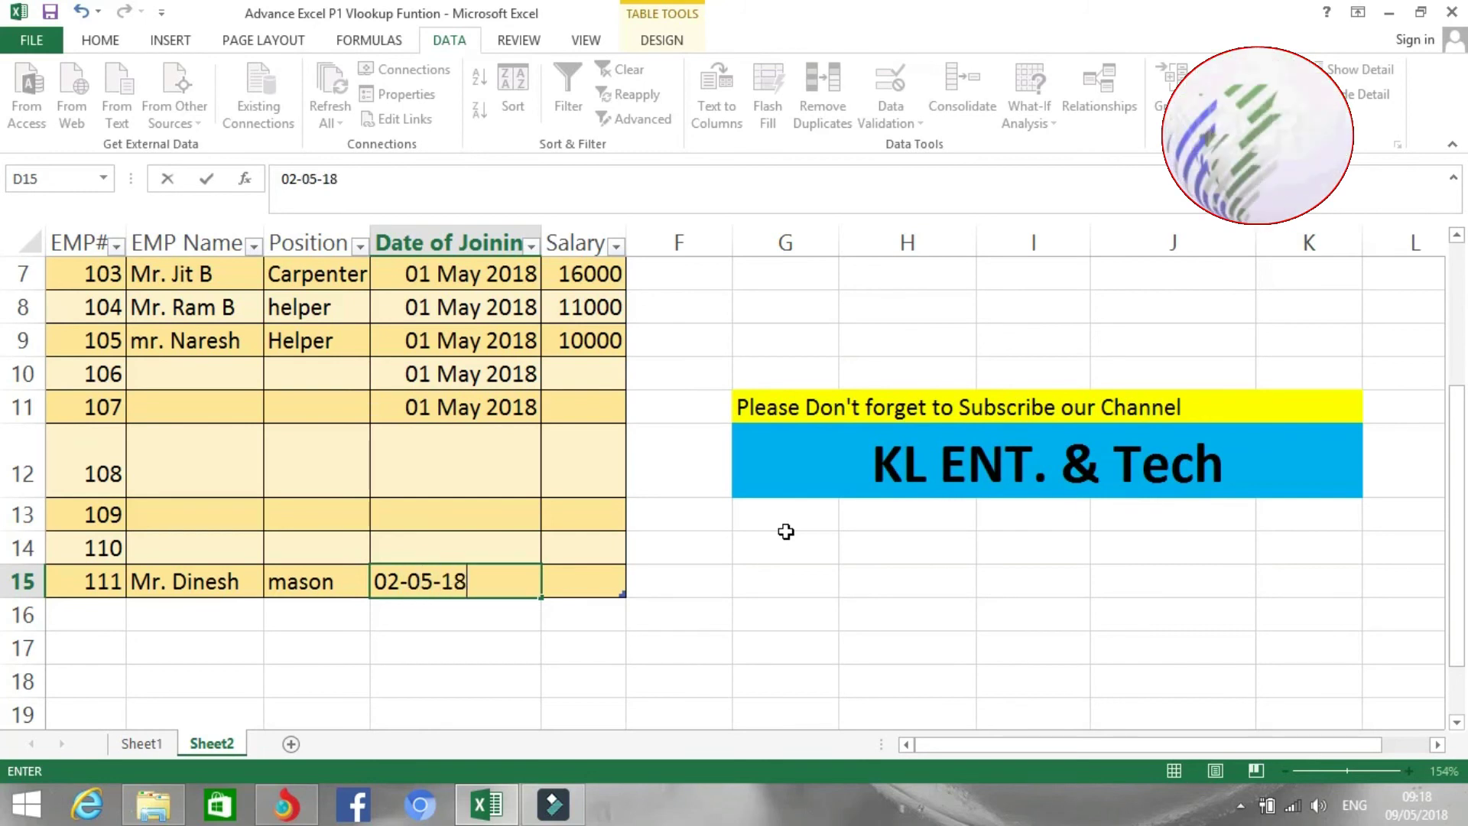
{"action": "key", "text": "ctrl+Return"}
{"action": "key", "text": "Right"}
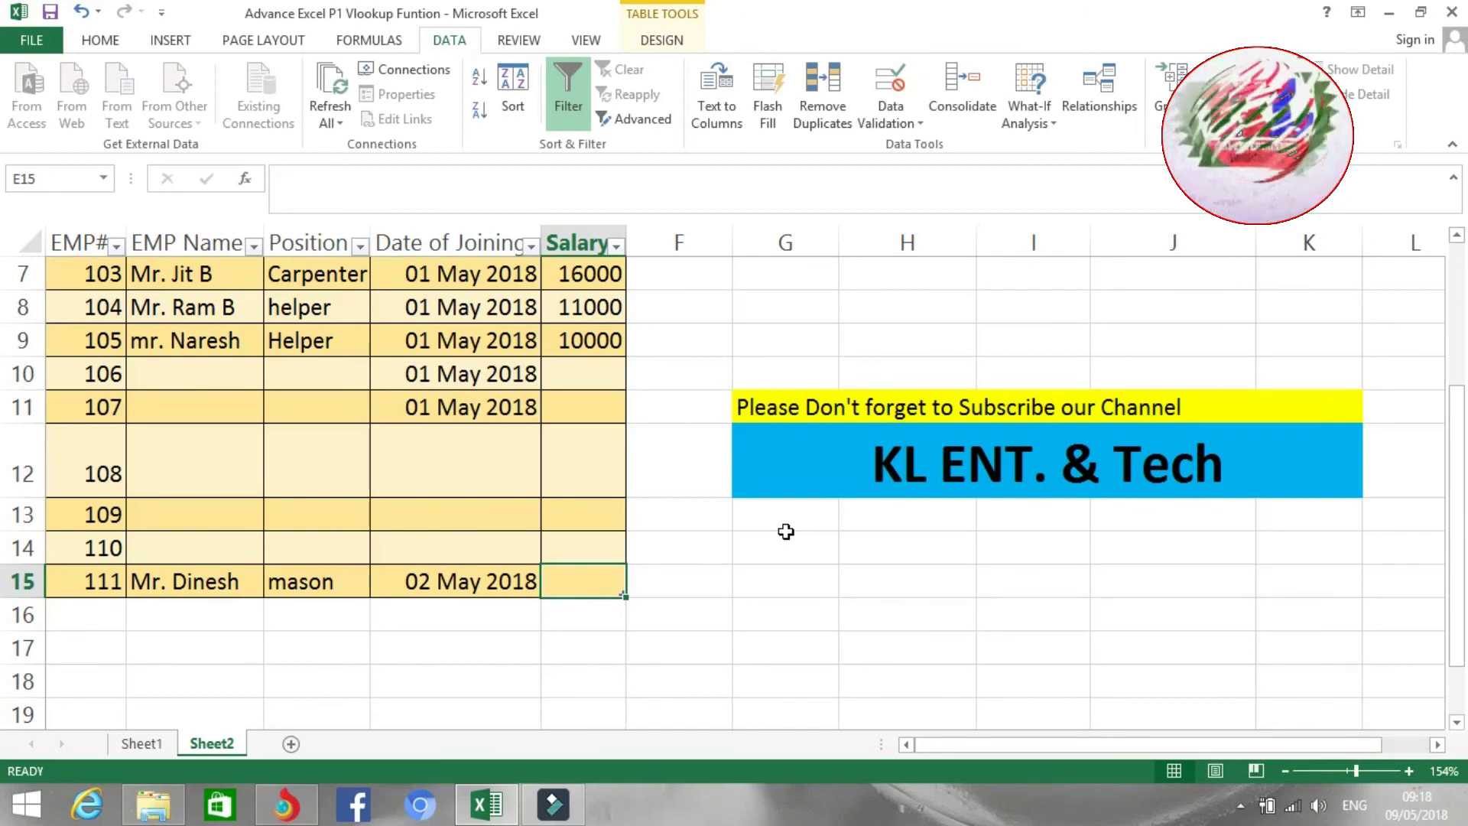
{"action": "type", "text": "16000"}
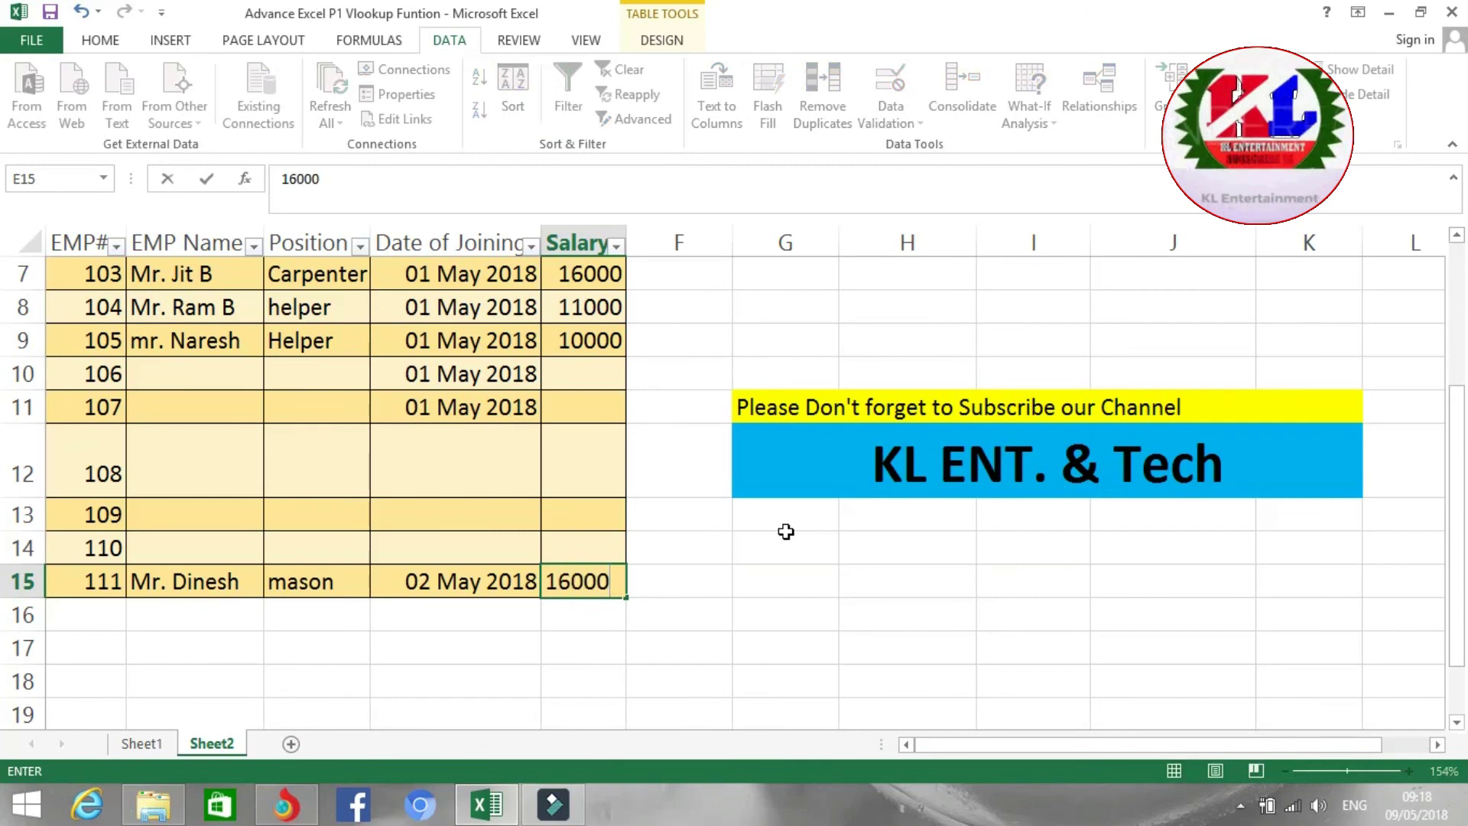
{"action": "key", "text": "Return"}
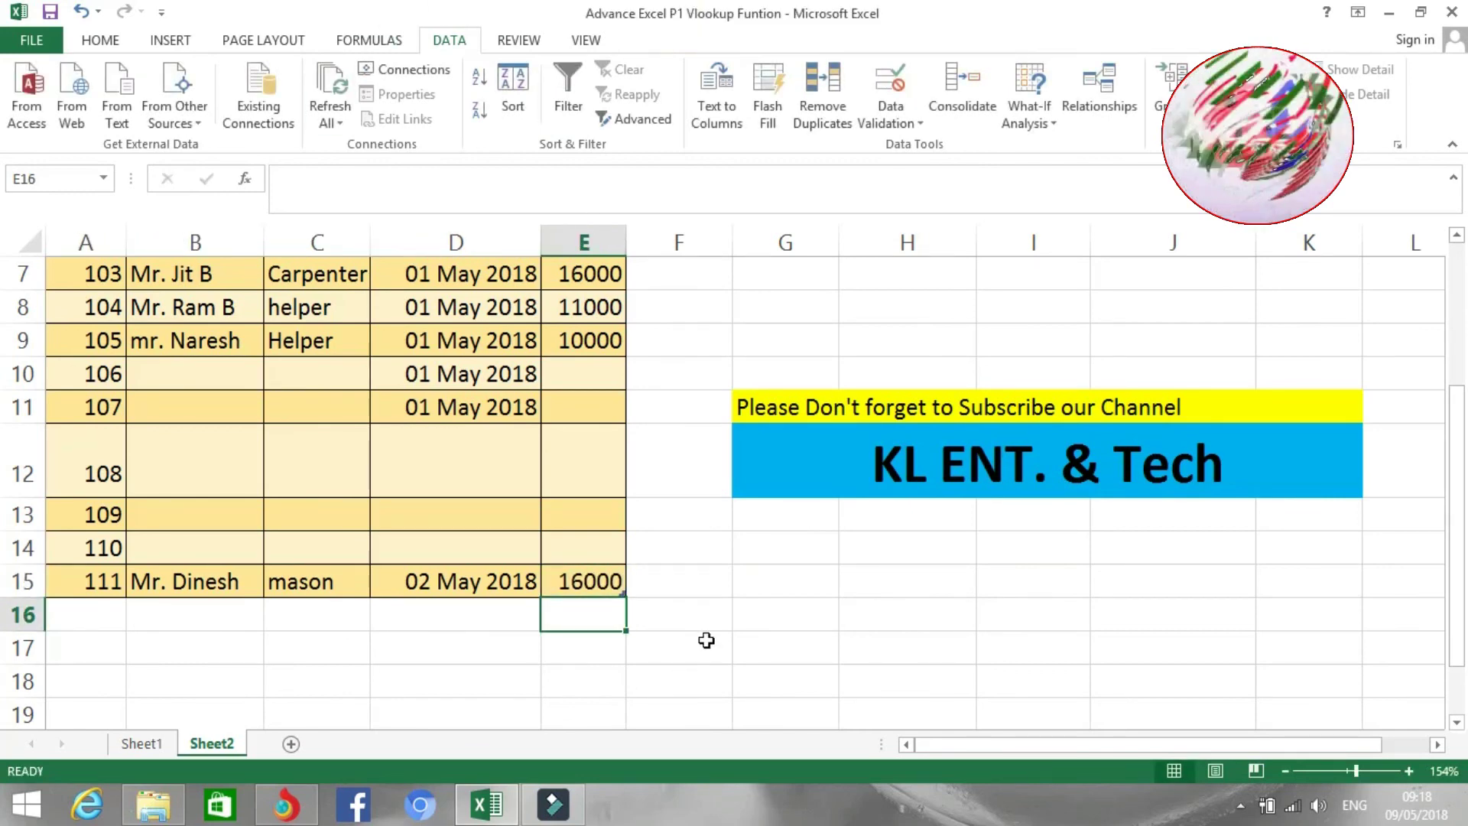
{"action": "scroll", "coordinate": [706, 640], "scroll_direction": "up", "scroll_amount": 1}
{"action": "left_click", "coordinate": [87, 681]}
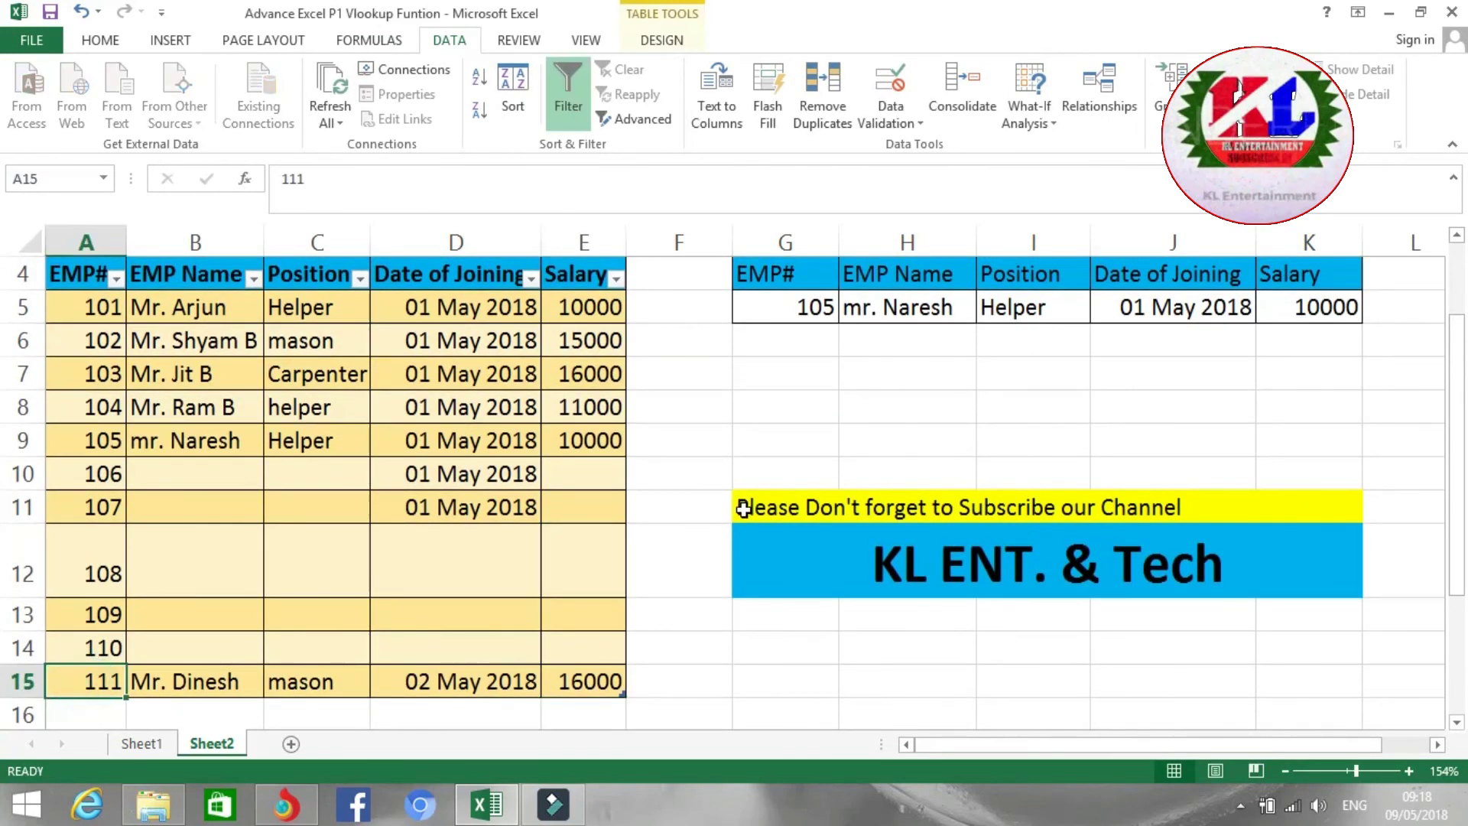
Step: Enter EMP# 111 in G5 so the lookup shows mason, 02 May 2018 and 16000
{"action": "scroll", "coordinate": [743, 509], "scroll_direction": "up", "scroll_amount": 1}
{"action": "left_click", "coordinate": [803, 422]}
{"action": "type", "text": "111"}
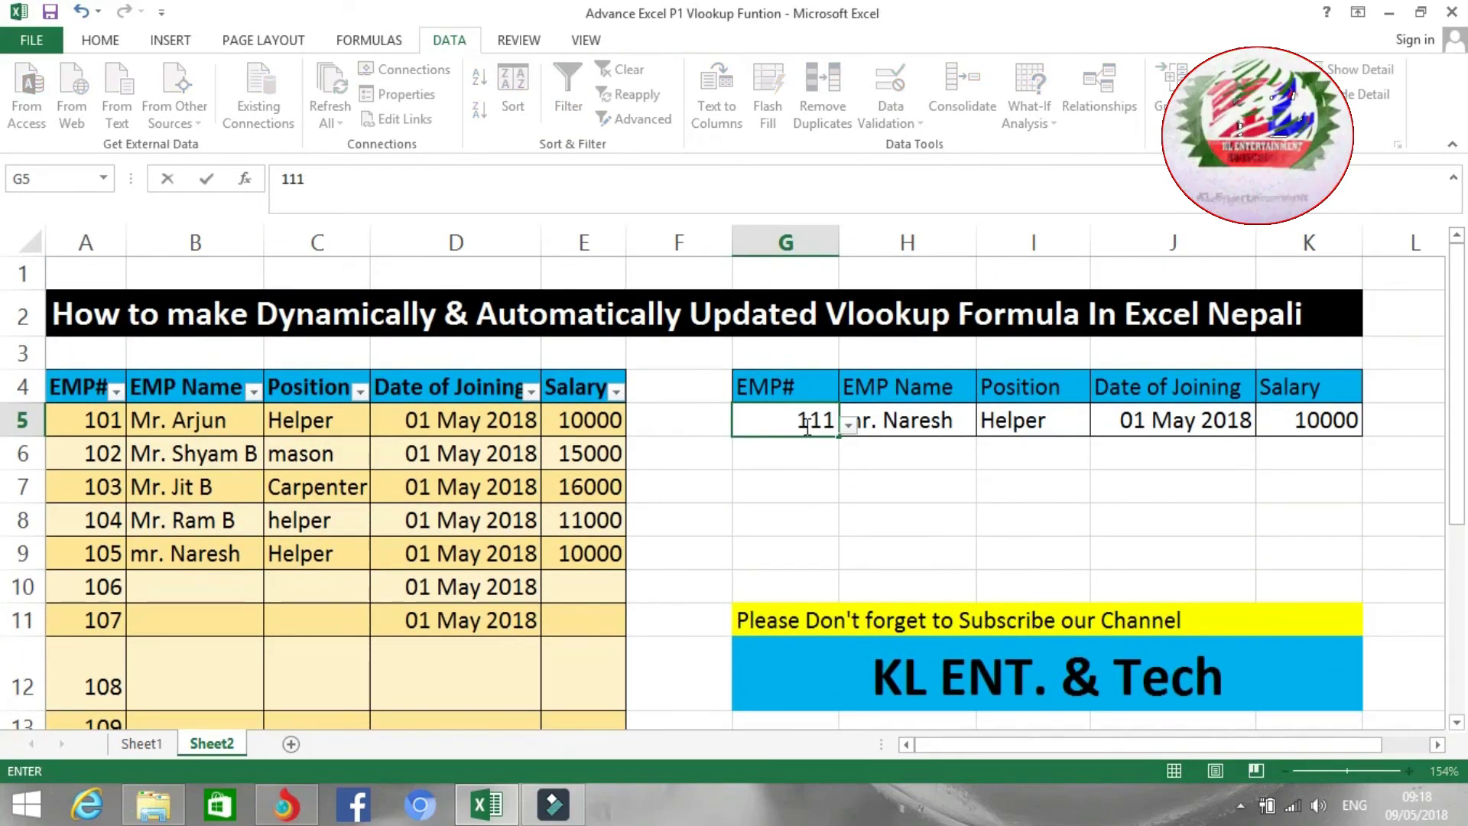
{"action": "key", "text": "Return"}
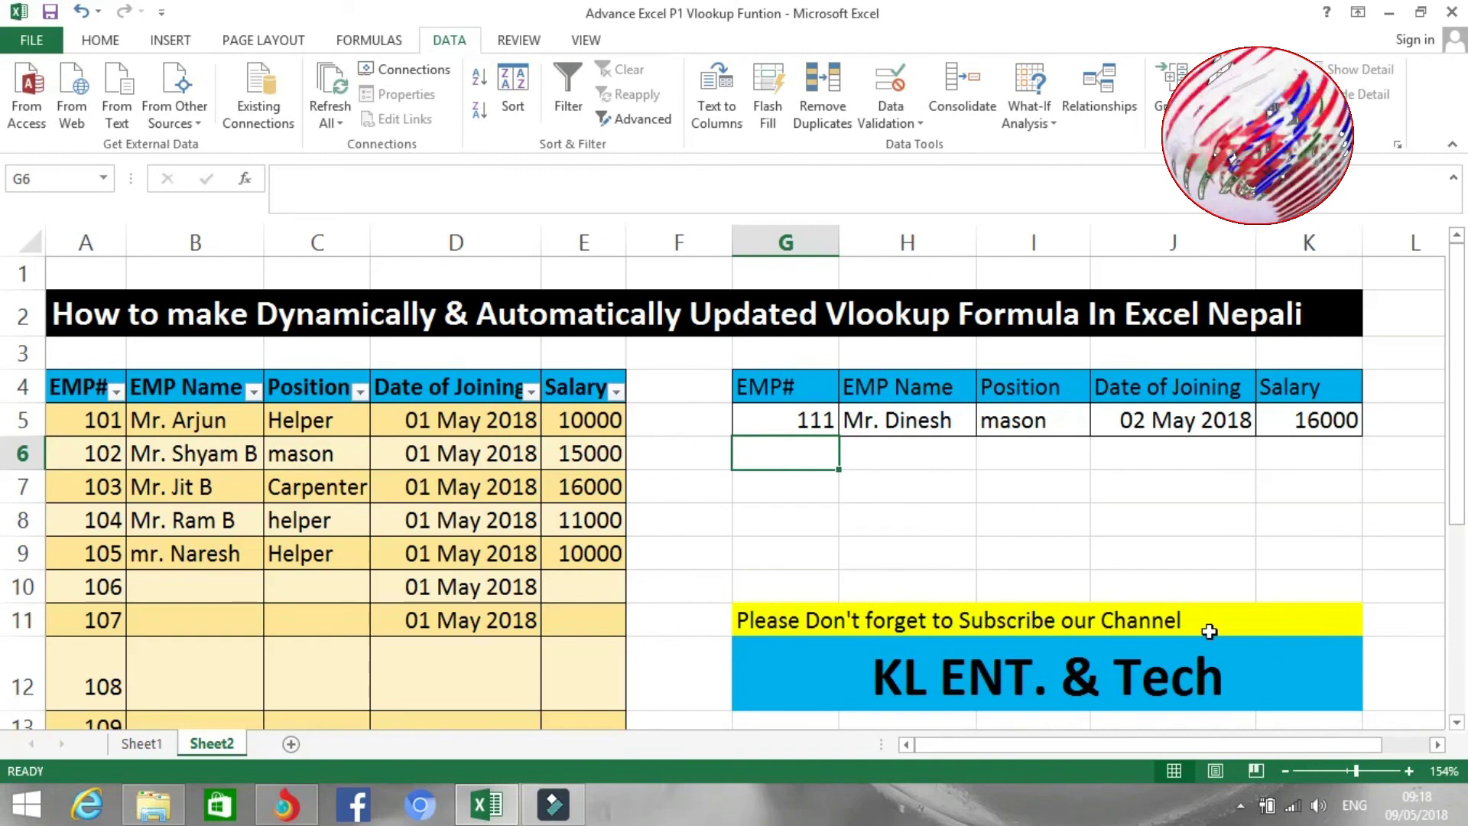
{"action": "scroll", "coordinate": [750, 579], "scroll_direction": "down", "scroll_amount": 1}
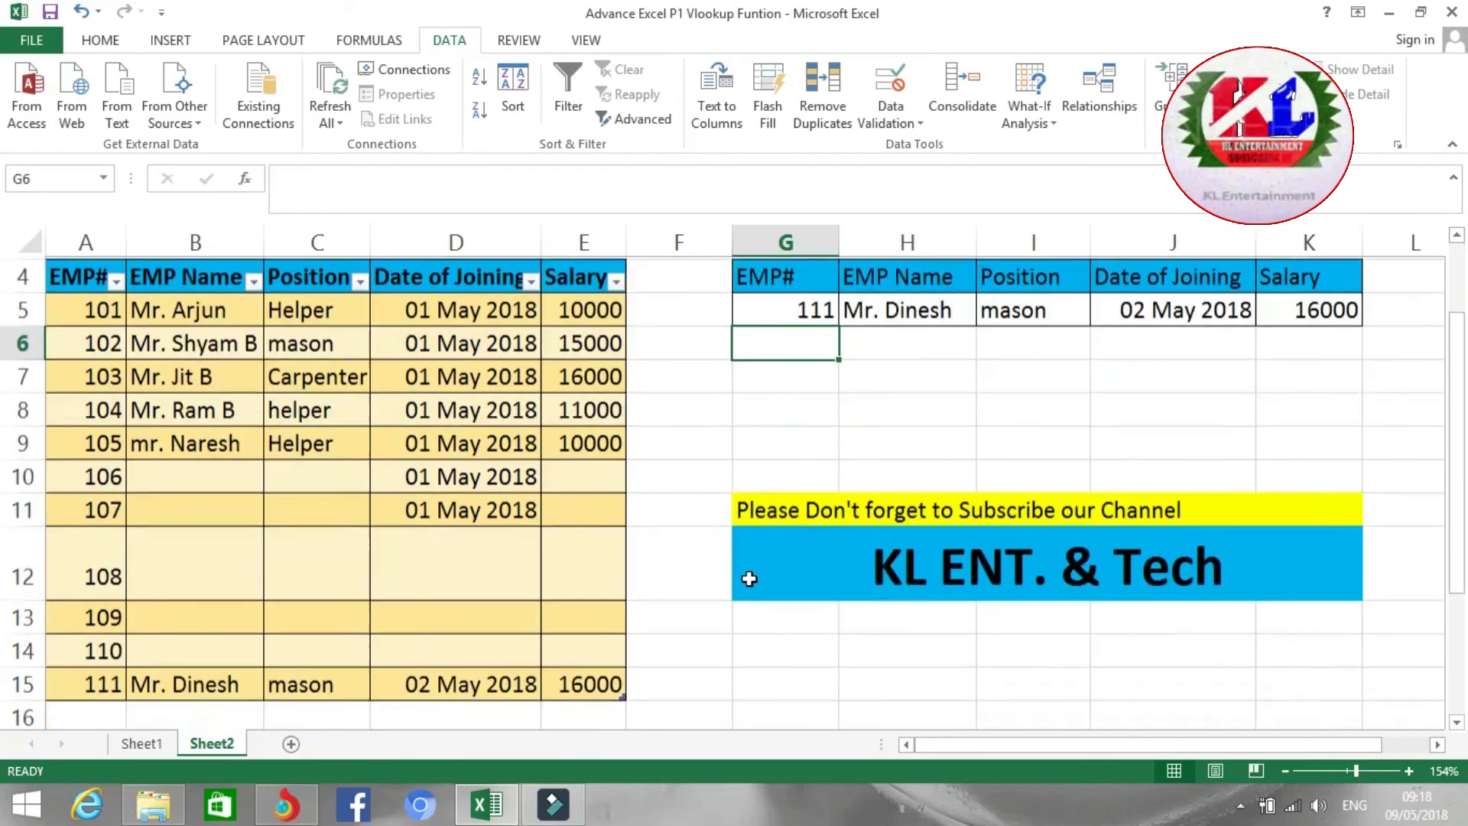